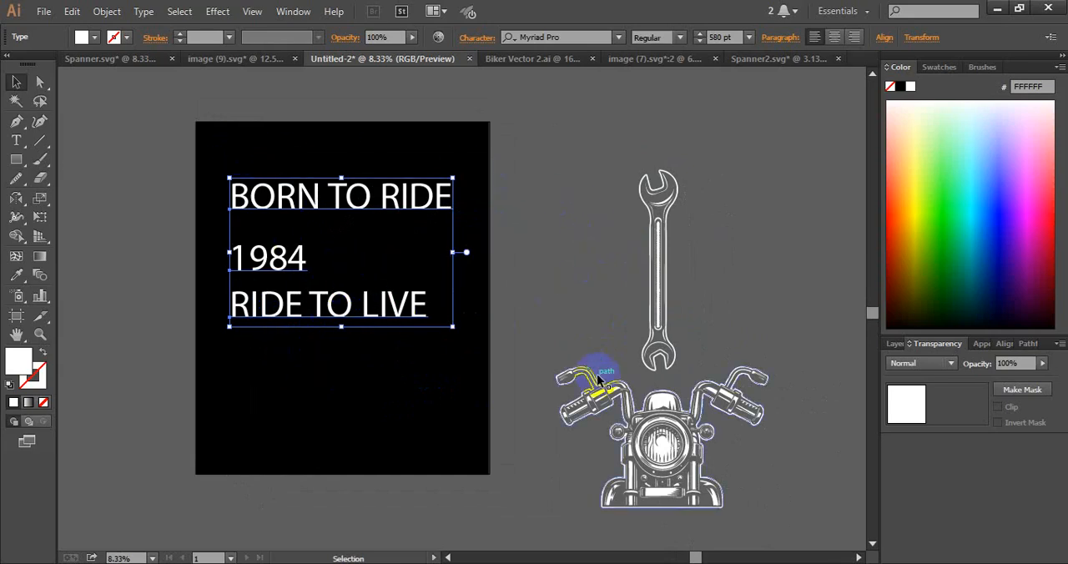
Move the BORN TO RIDE text slightly down so it sits closer to the 1984 line
left_click_drag(209, 121, 736, 438)
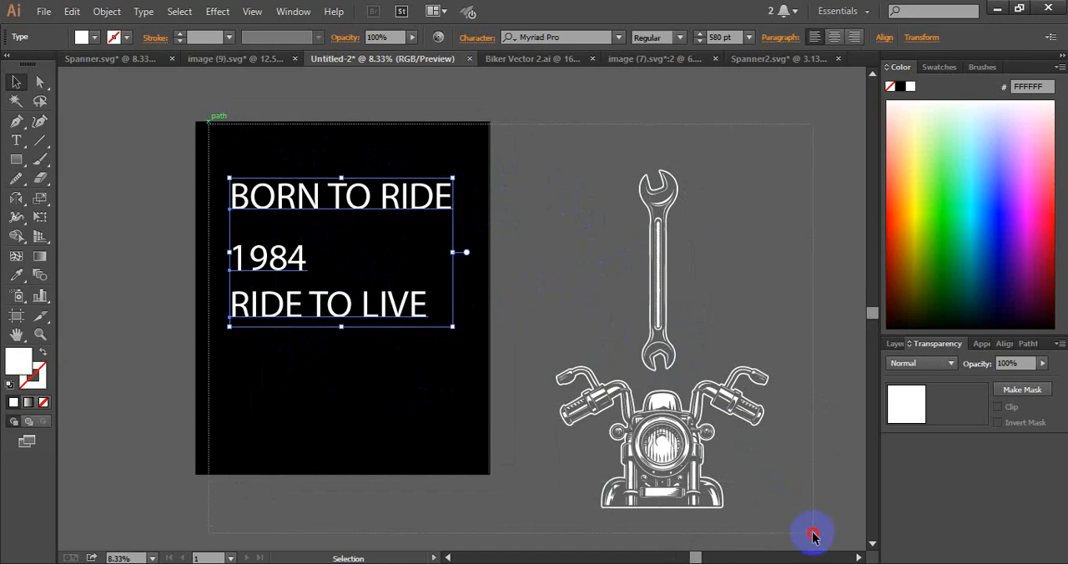
left_click_drag(813, 537, 814, 536)
left_click(544, 250)
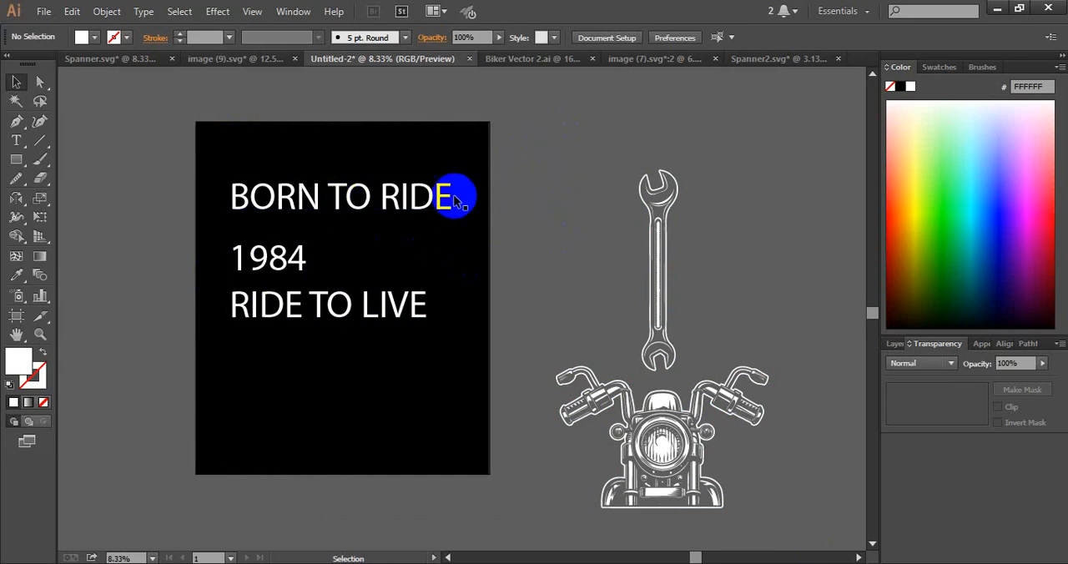
left_click_drag(341, 207, 346, 203)
left_click(376, 145)
Switch to the browser and open the Fancy > Destroy font category from the DaFont home page
left_click(738, 563)
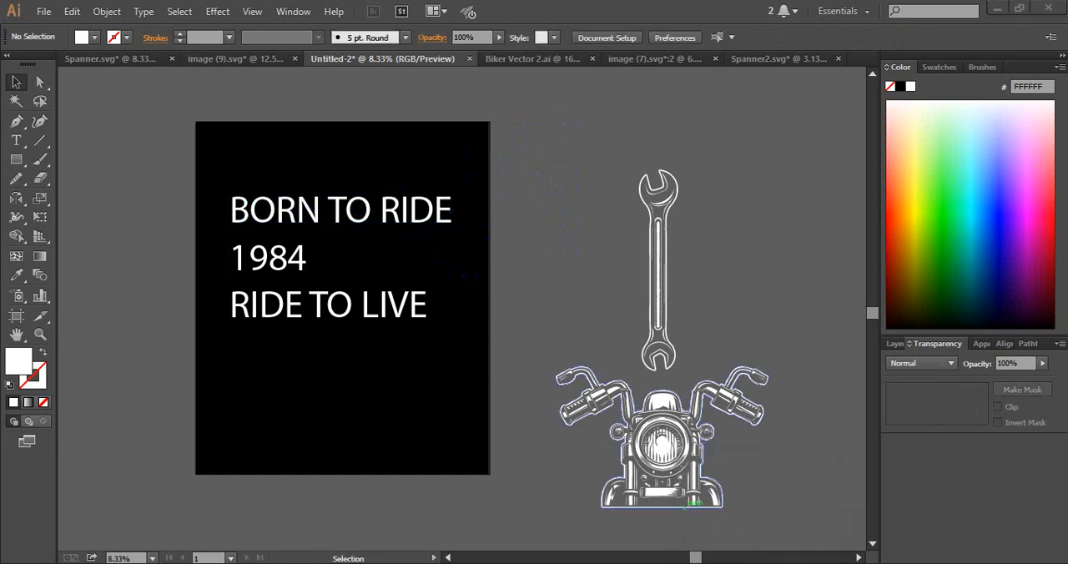
scroll(345, 467, "down", 7)
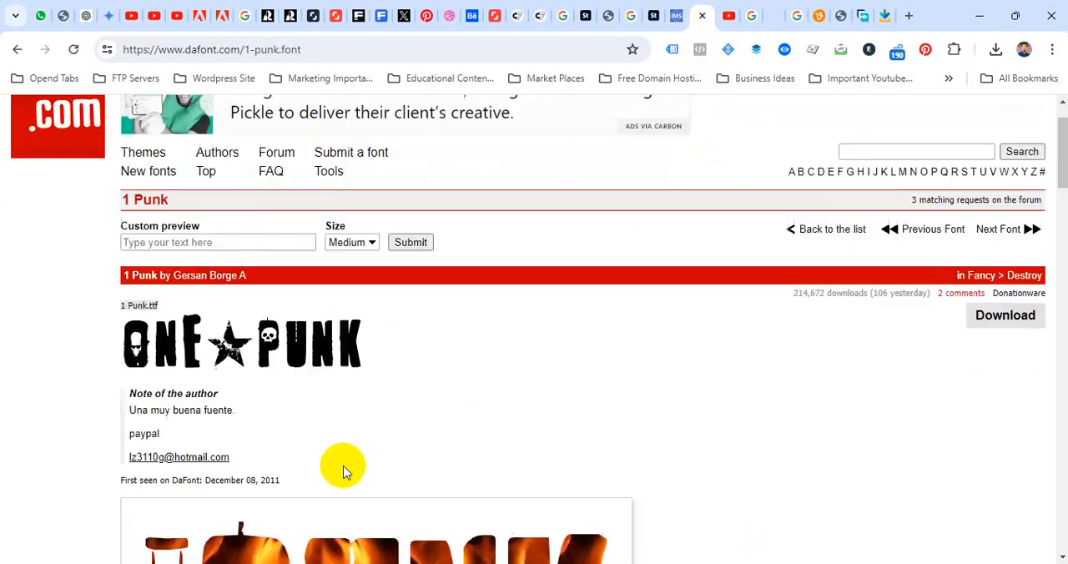
scroll(341, 460, "up", 8)
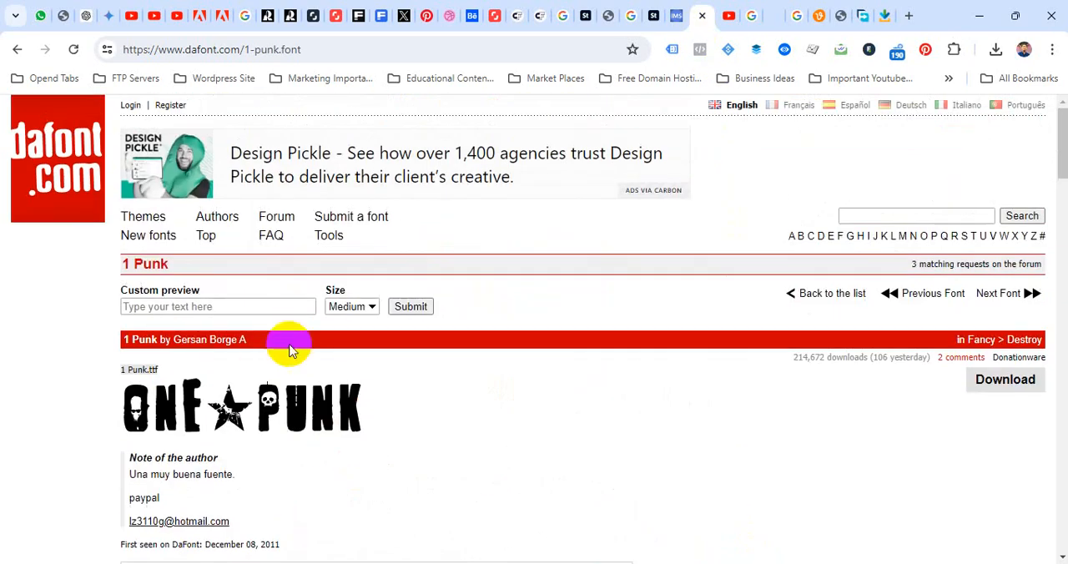
left_click(75, 200)
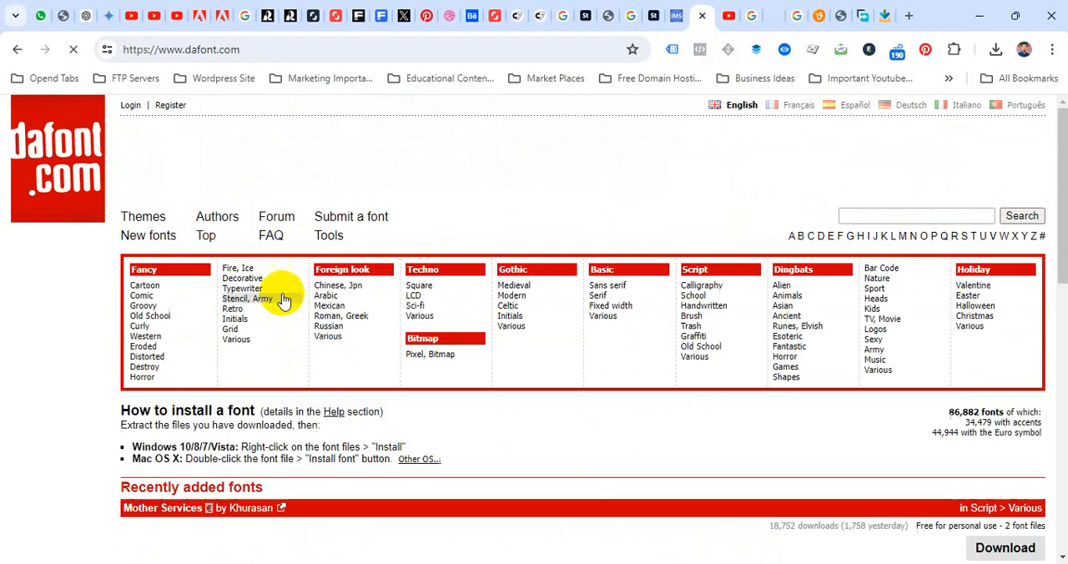
scroll(181, 309, "down", 1)
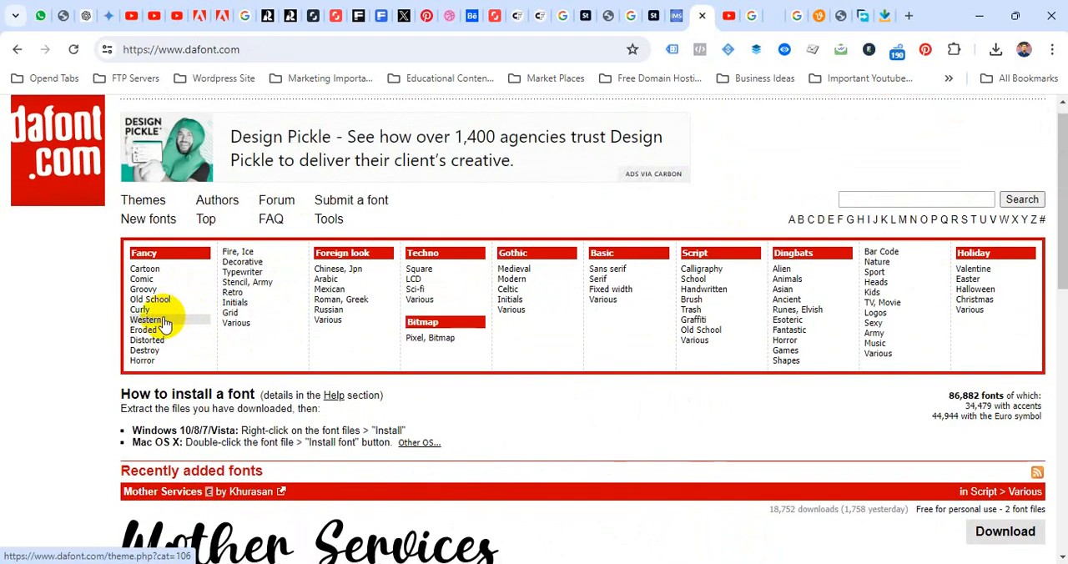
scroll(166, 323, "down", 1)
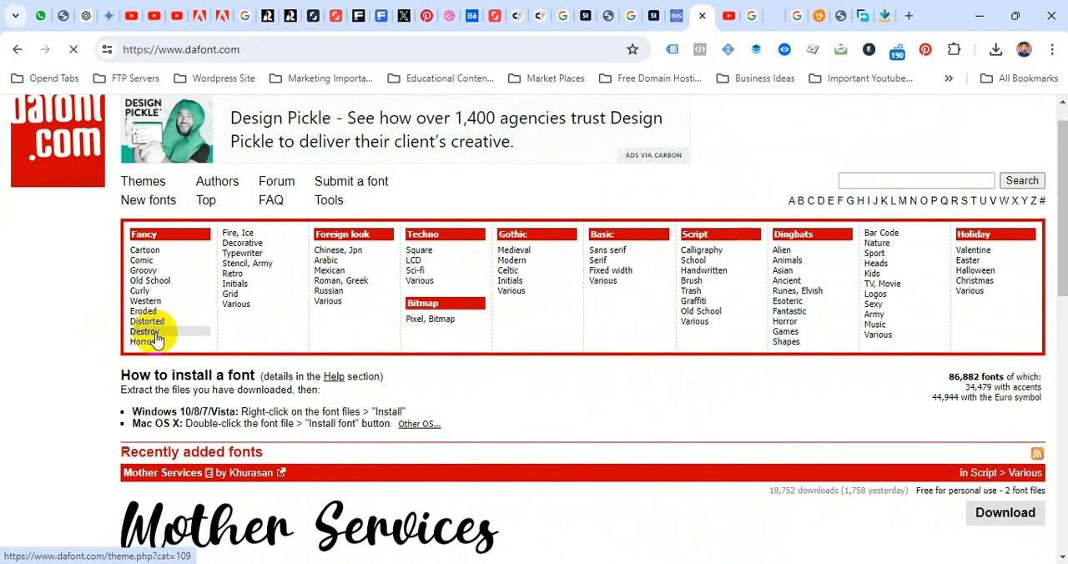
Find the Damageplan font in the Destroy category and save damageplan.zip to the Downloads folder
scroll(233, 360, "down", 7)
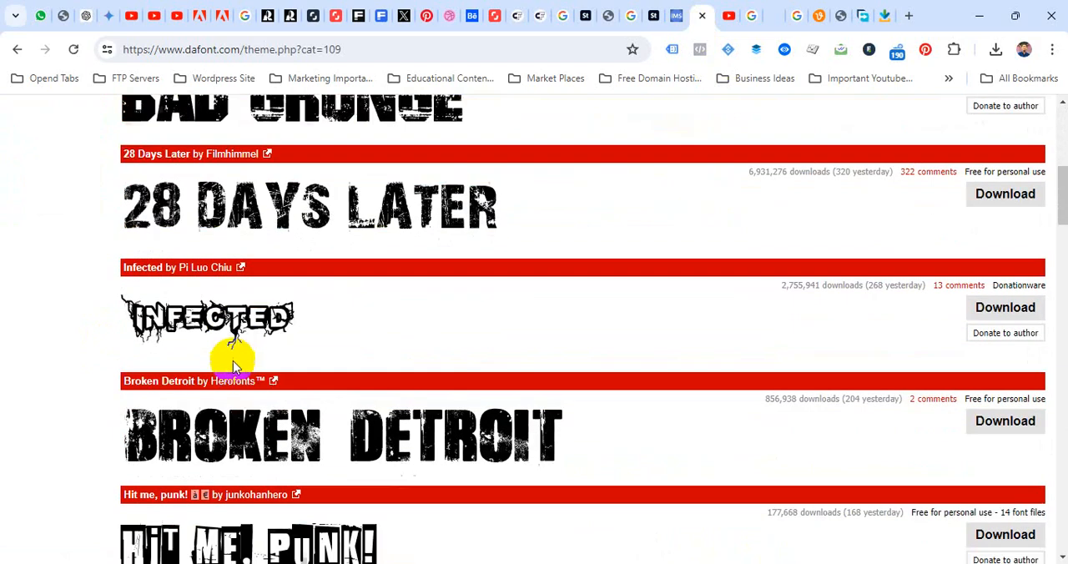
scroll(232, 360, "down", 8)
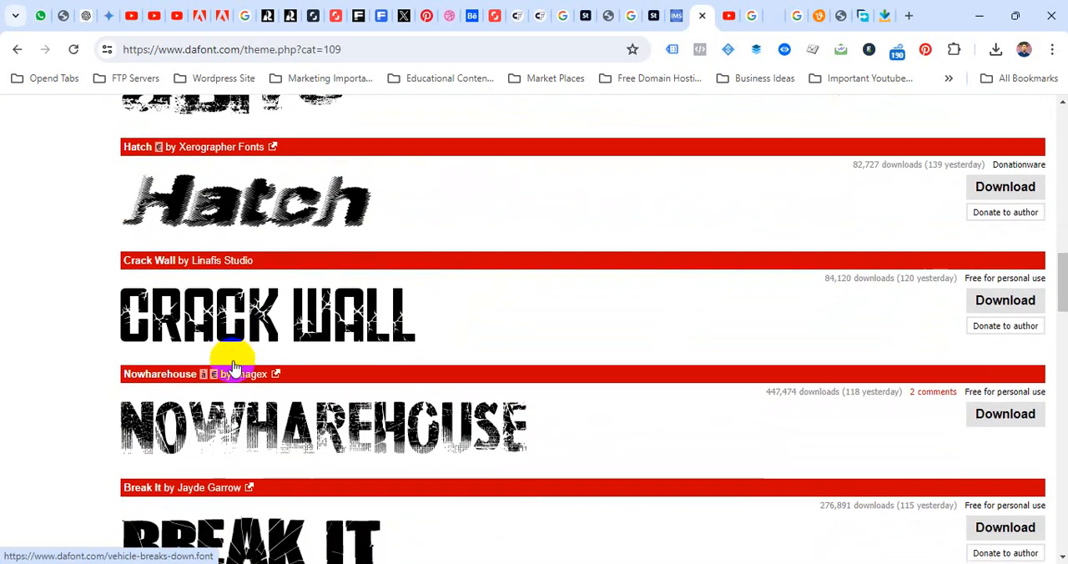
scroll(234, 367, "down", 5)
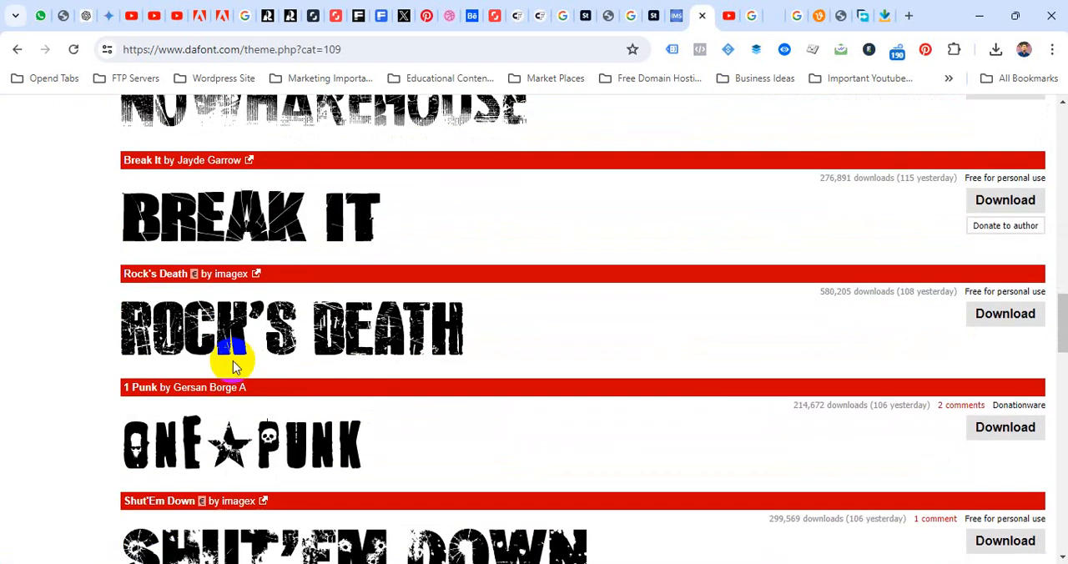
scroll(235, 364, "down", 5)
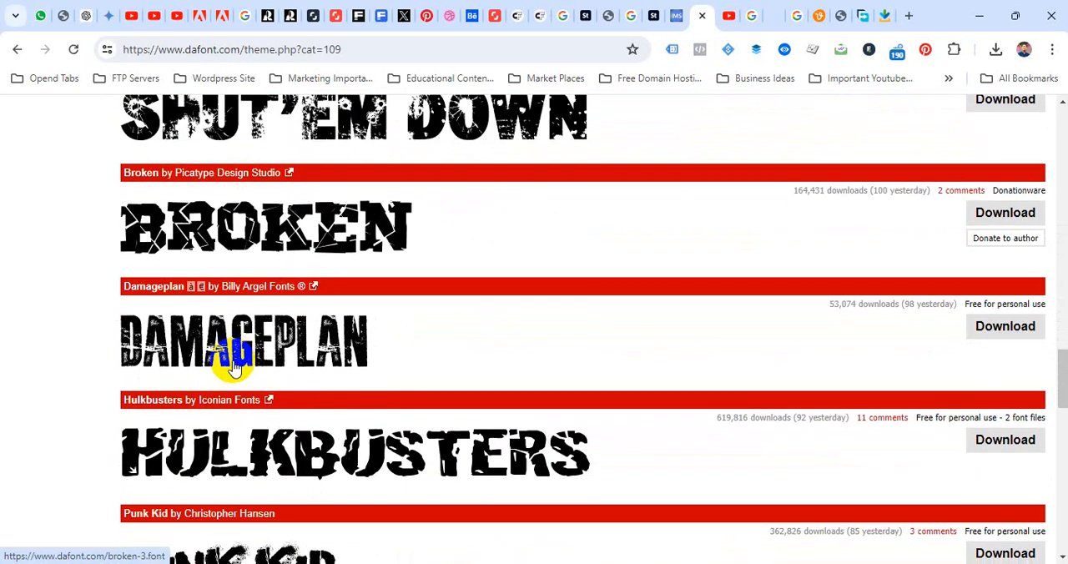
scroll(234, 367, "down", 10)
scroll(235, 367, "down", 3)
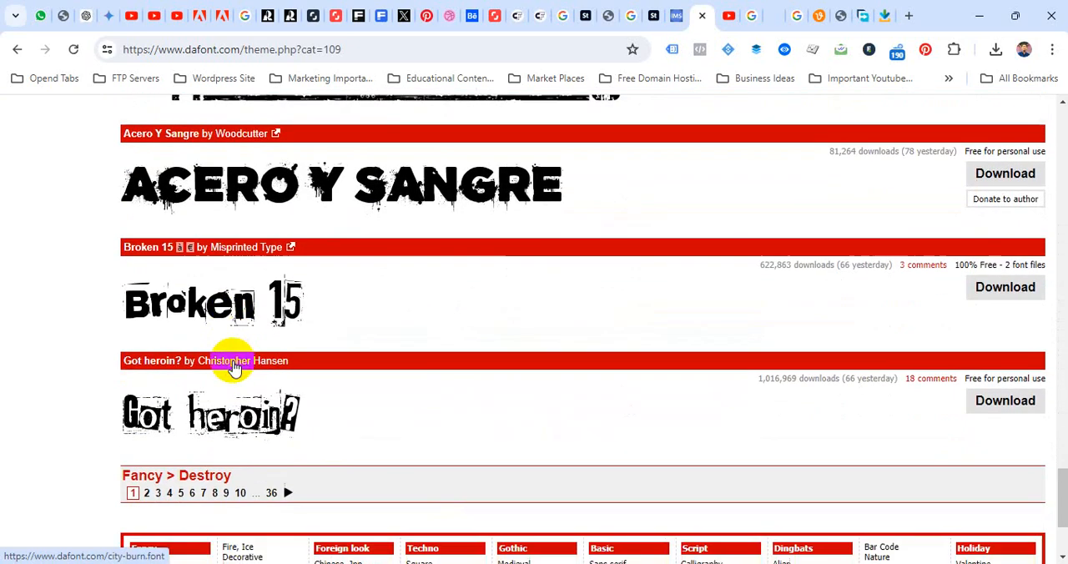
scroll(233, 367, "up", 7)
scroll(233, 367, "down", 1)
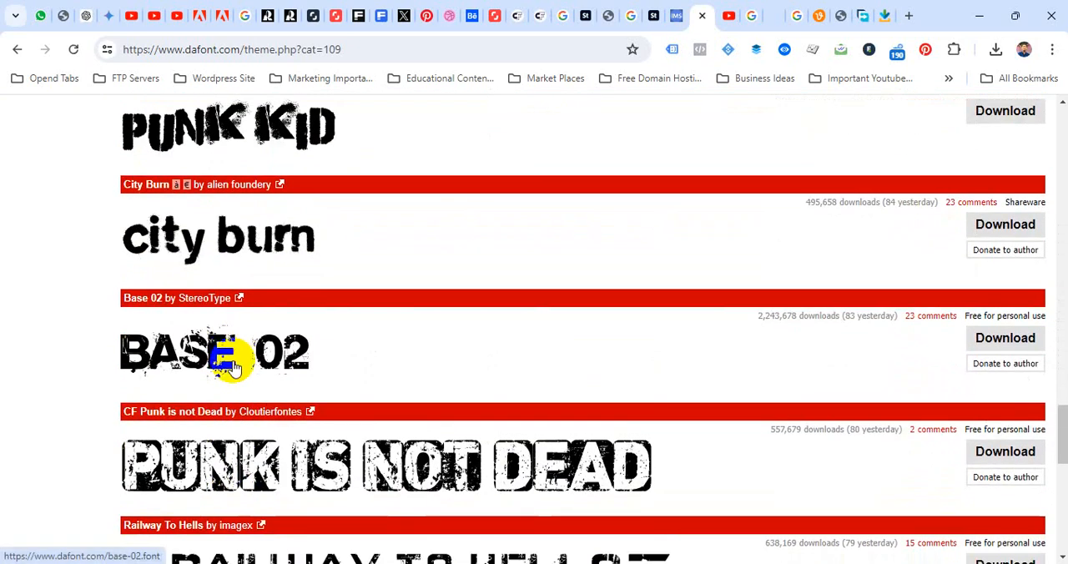
scroll(233, 367, "up", 4)
scroll(233, 367, "up", 1)
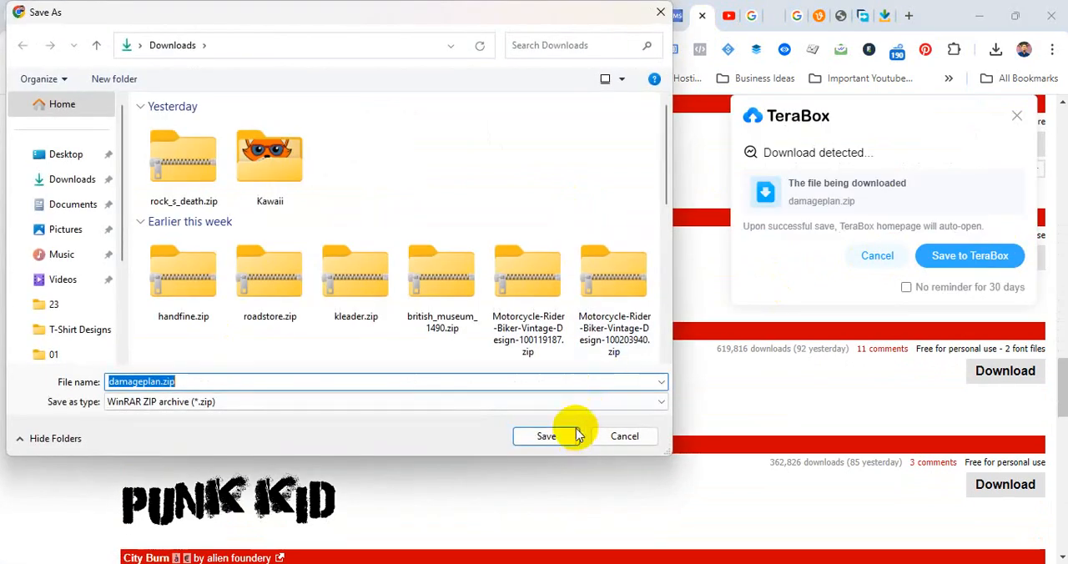
left_click(546, 436)
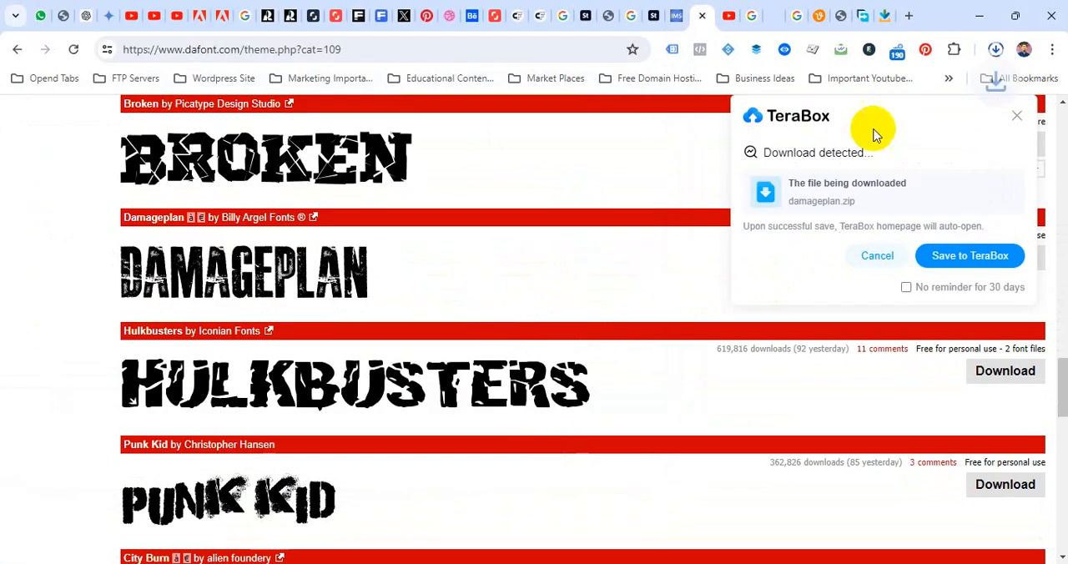
Open the downloaded damageplan.zip and install the font file DAMAGEPLAN PERSONAL USE.ttf
left_click(989, 53)
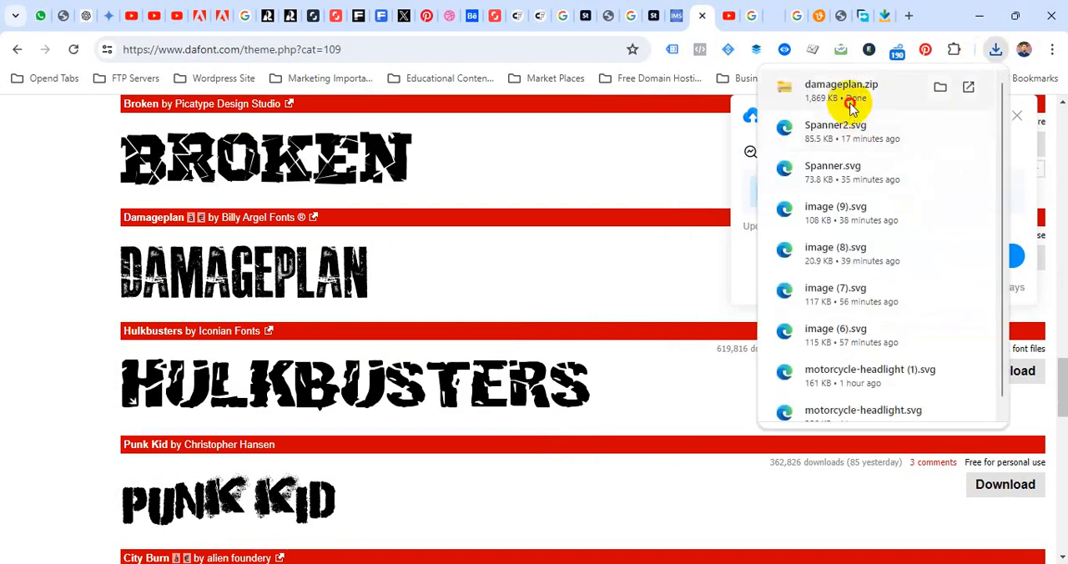
left_click(849, 104)
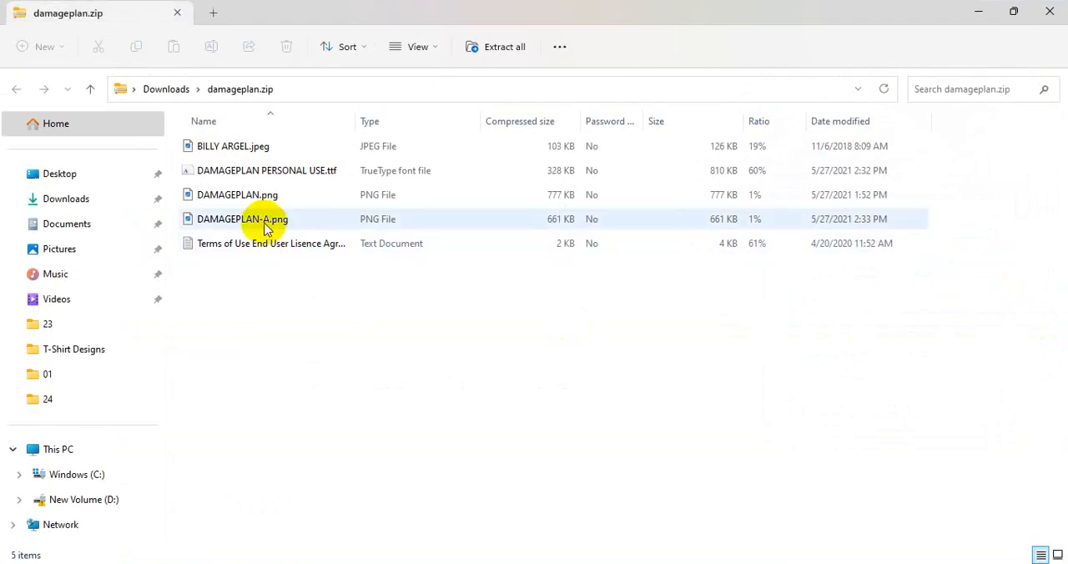
right_click(252, 173)
left_click(251, 174)
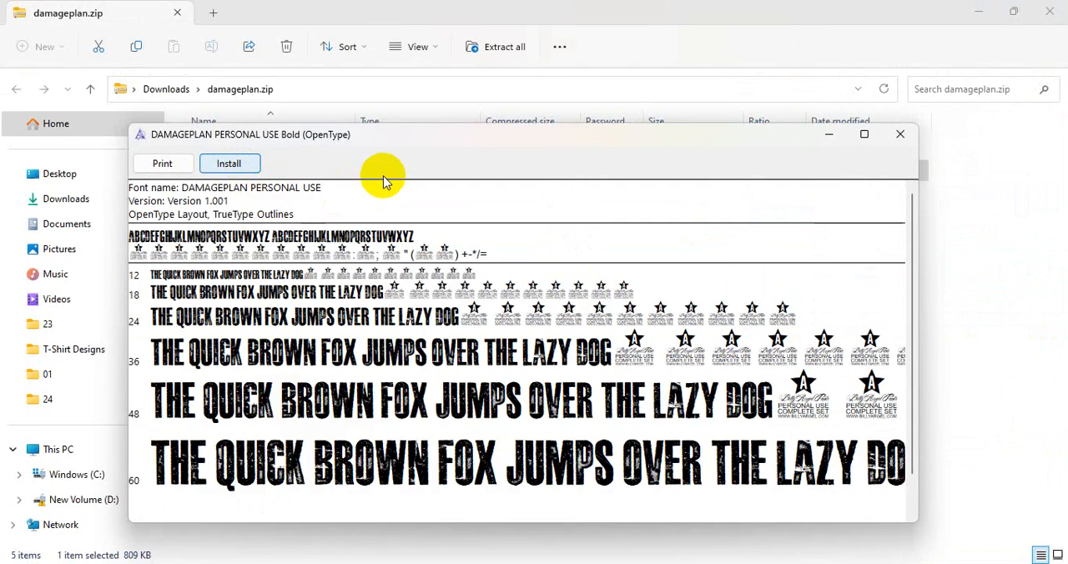
left_click(228, 164)
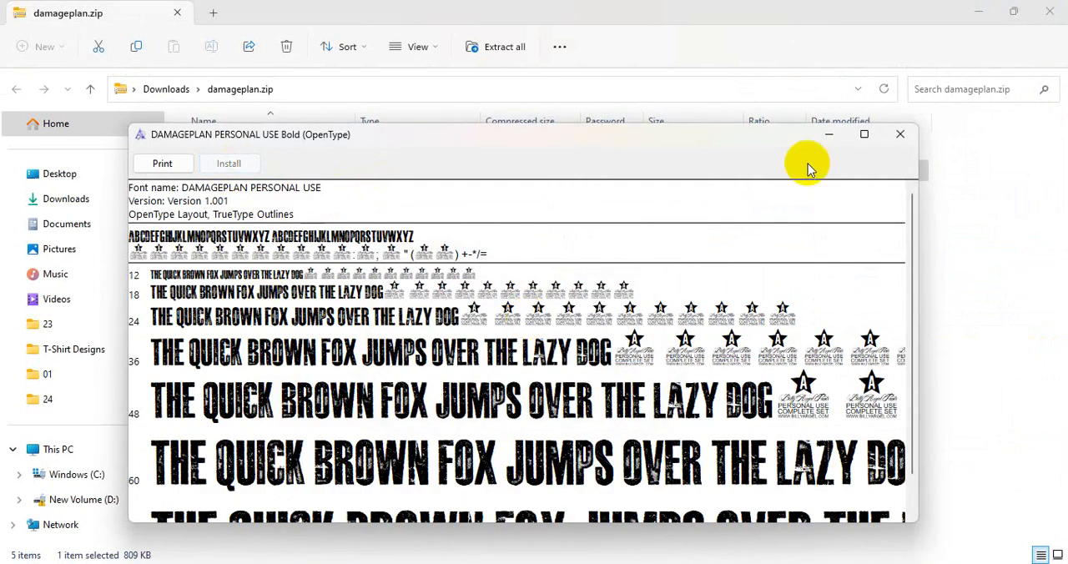
left_click(902, 136)
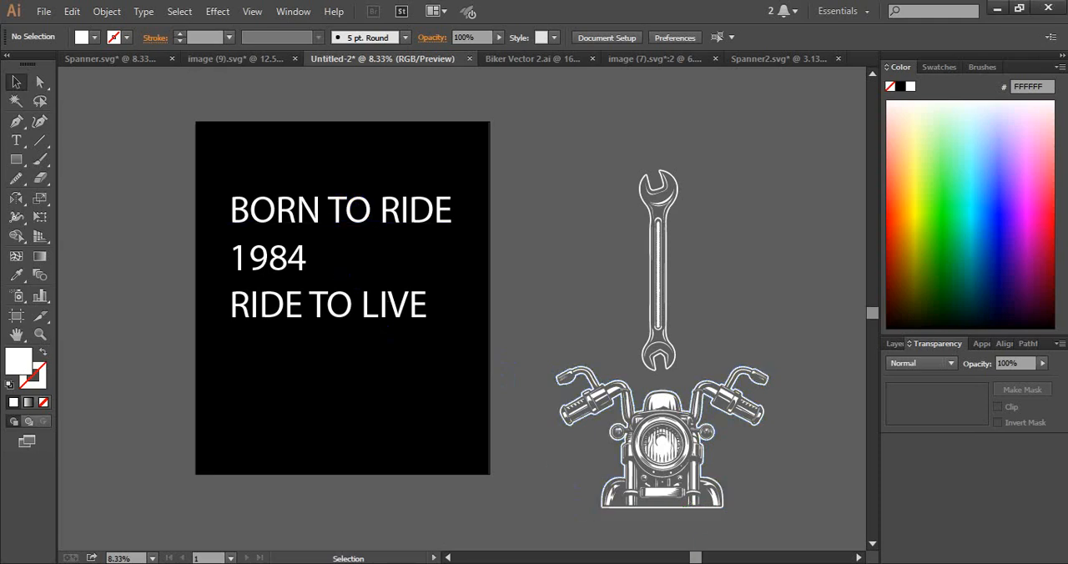
Switch back to Illustrator and set the font of the BORN TO RIDE text to DAMAGEPLAN PERSONAL USE
left_click(401, 224)
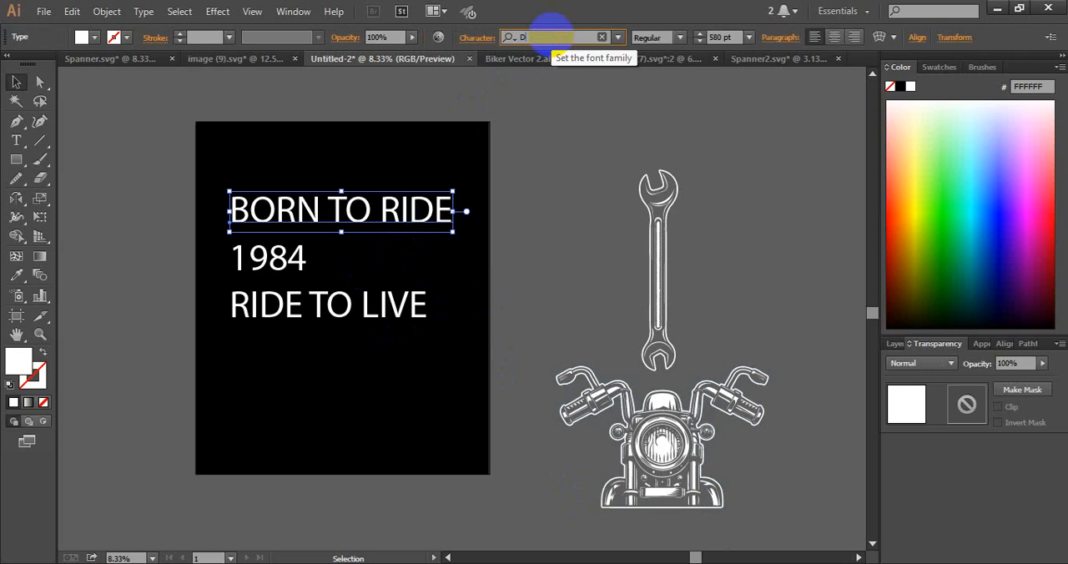
left_click(551, 26)
type("D")
left_click(563, 81)
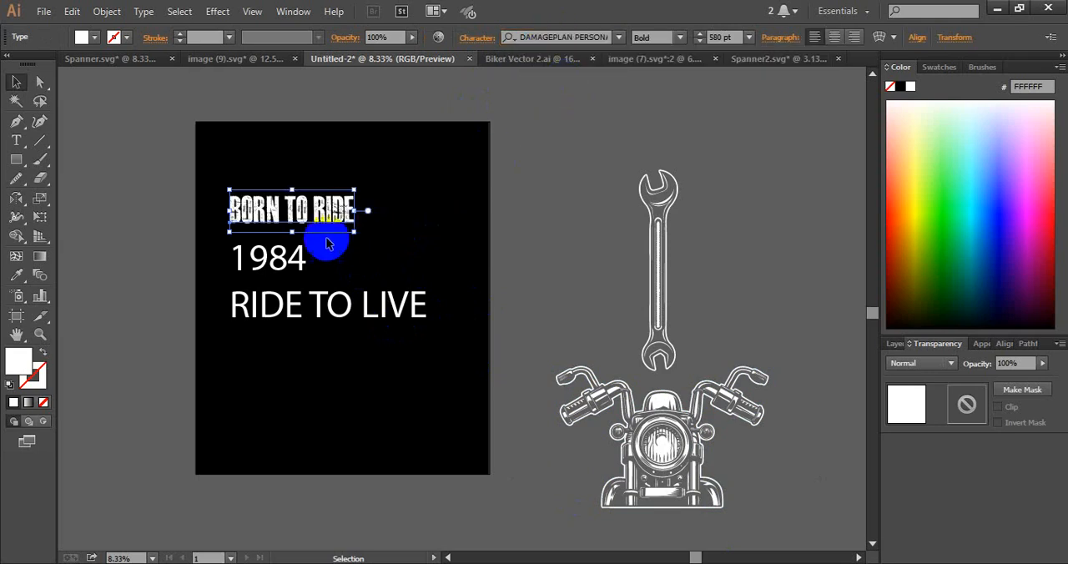
Try to copy the BORN TO RIDE text formatting onto both 1984 and RIDE TO LIVE with the Eyedropper
left_click(250, 283)
left_click_drag(240, 279, 241, 284)
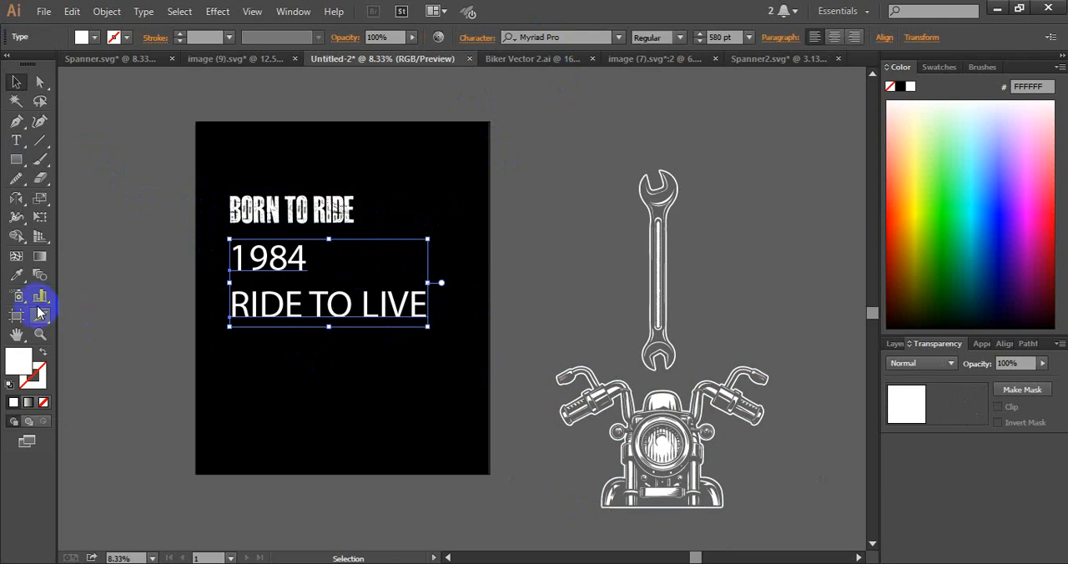
left_click(19, 277)
left_click(237, 200)
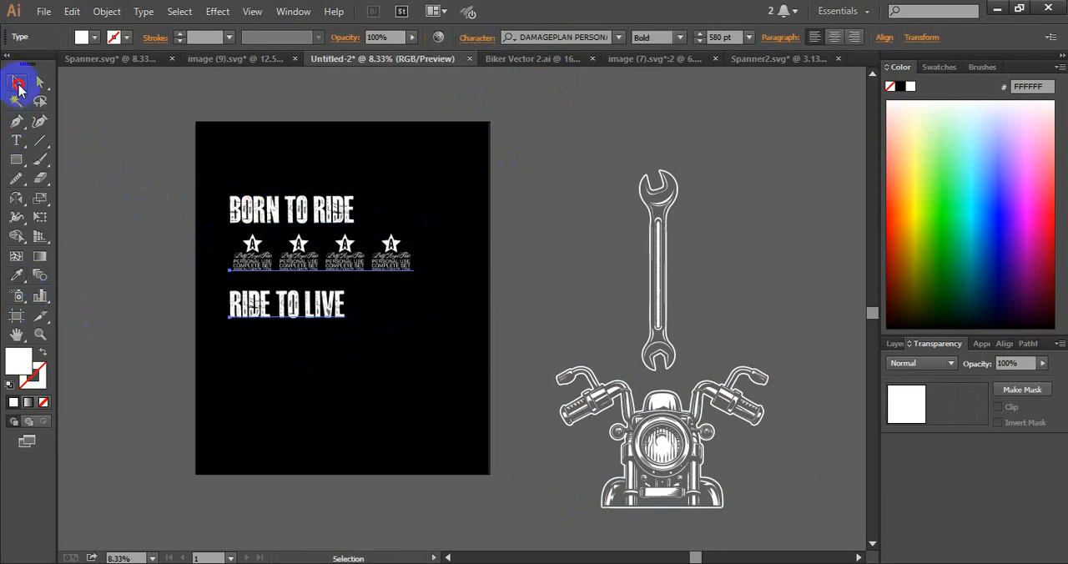
Try to retype the middle line starting with 1 in the Damageplan font, and undo the replacement
left_click(281, 258)
left_click(317, 247)
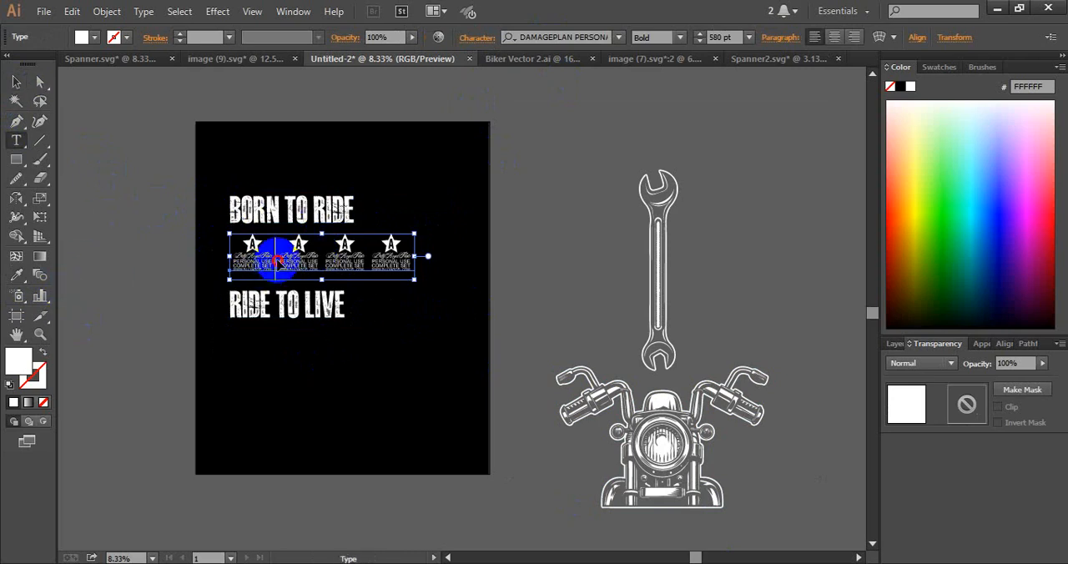
left_click(278, 261)
left_click_drag(243, 244, 536, 247)
type("1")
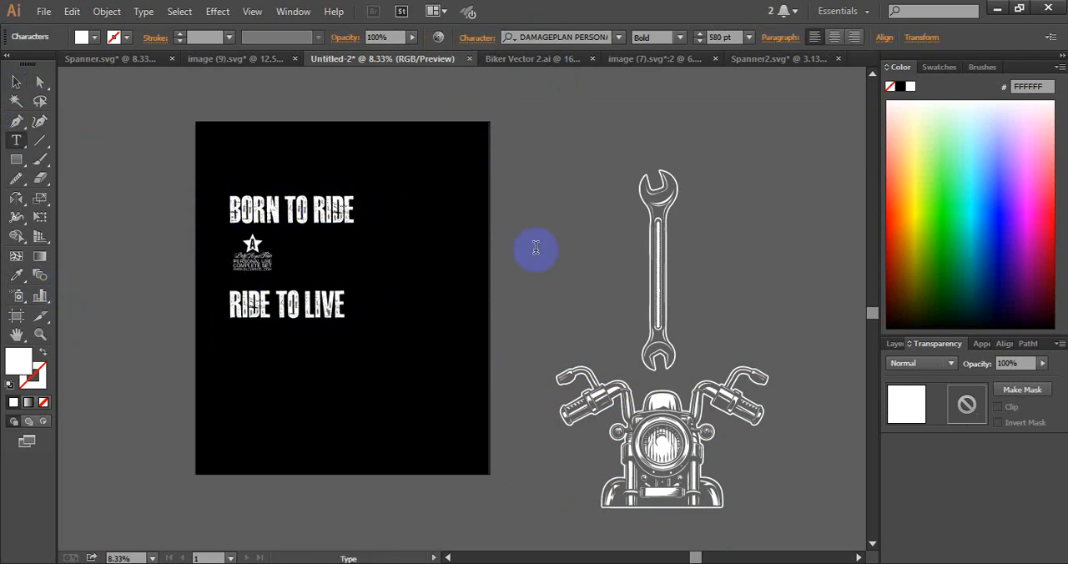
key("ctrl+z")
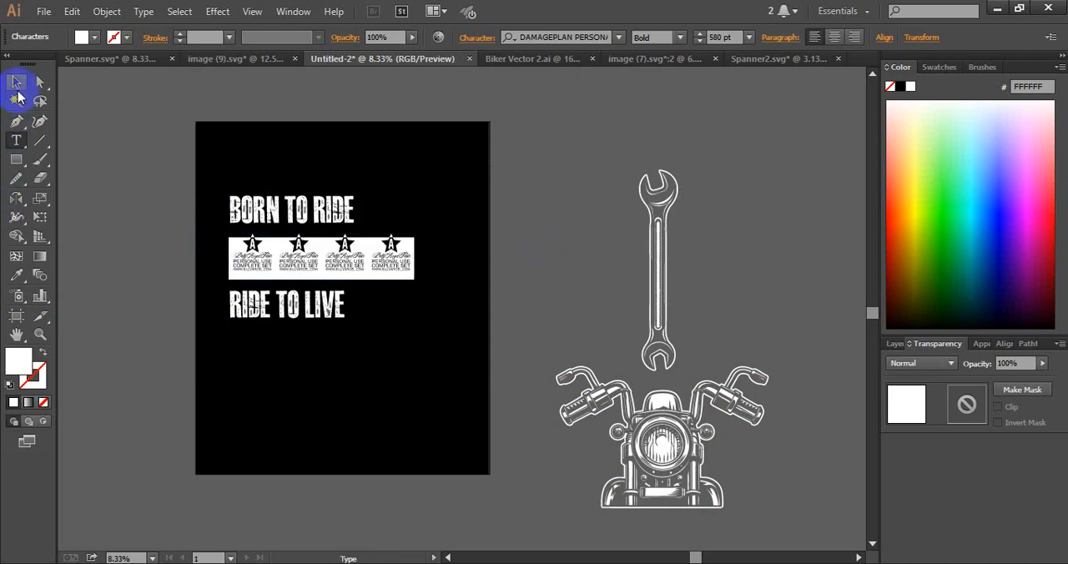
Undo the Eyedropper font change on the 1984 and RIDE TO LIVE texts and clear the selection
left_click(17, 81)
left_click(161, 190)
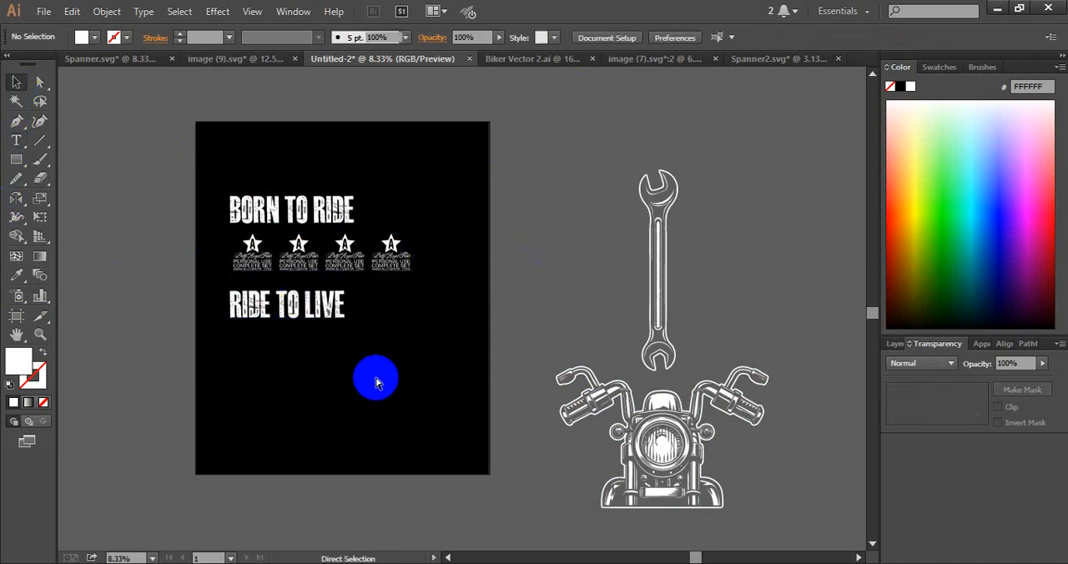
key("ctrl+z")
key("ctrl+z")
left_click(376, 383)
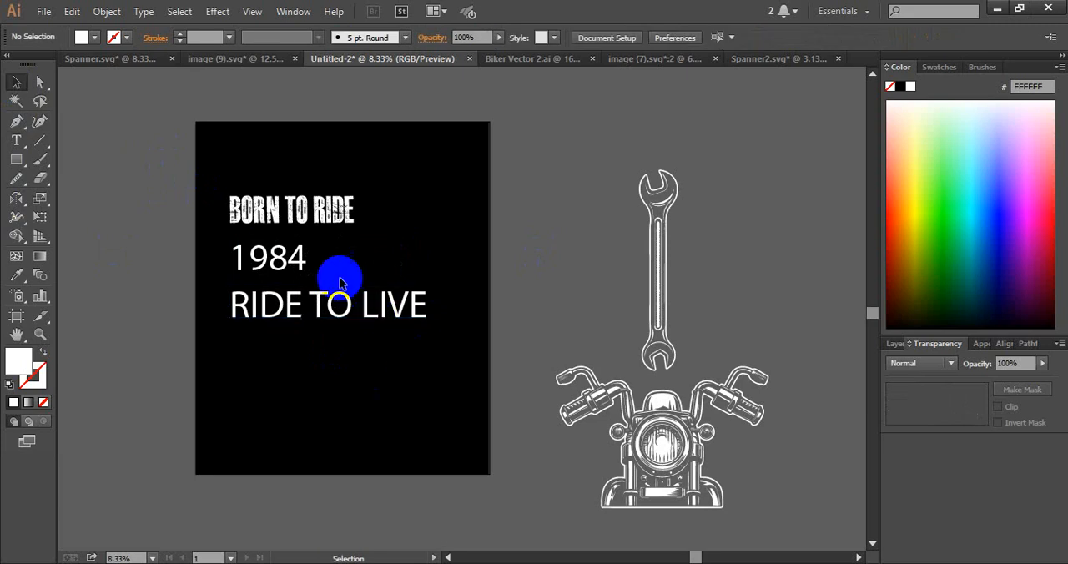
Copy the BORN TO RIDE text formatting onto only the RIDE TO LIVE text with the Eyedropper
left_click(339, 293)
left_click(18, 275)
left_click(298, 218)
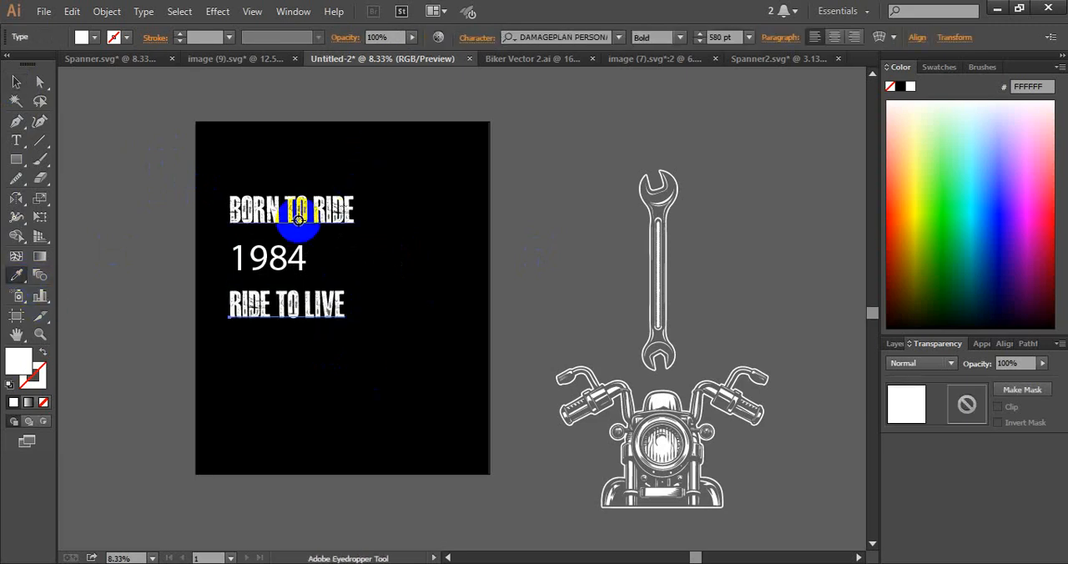
left_click(16, 82)
Stretch BORN TO RIDE wider and taller to about 775.73 pt and centre it horizontally in the artboard's upper part
left_click_drag(274, 190, 425, 212)
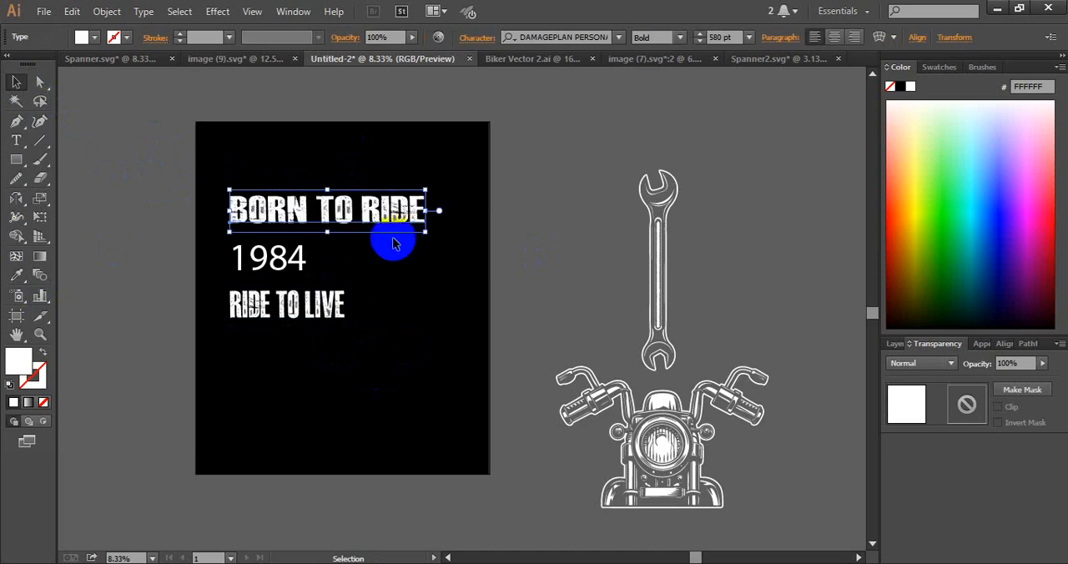
left_click_drag(327, 191, 326, 175)
left_click(443, 300)
left_click_drag(331, 211, 346, 196)
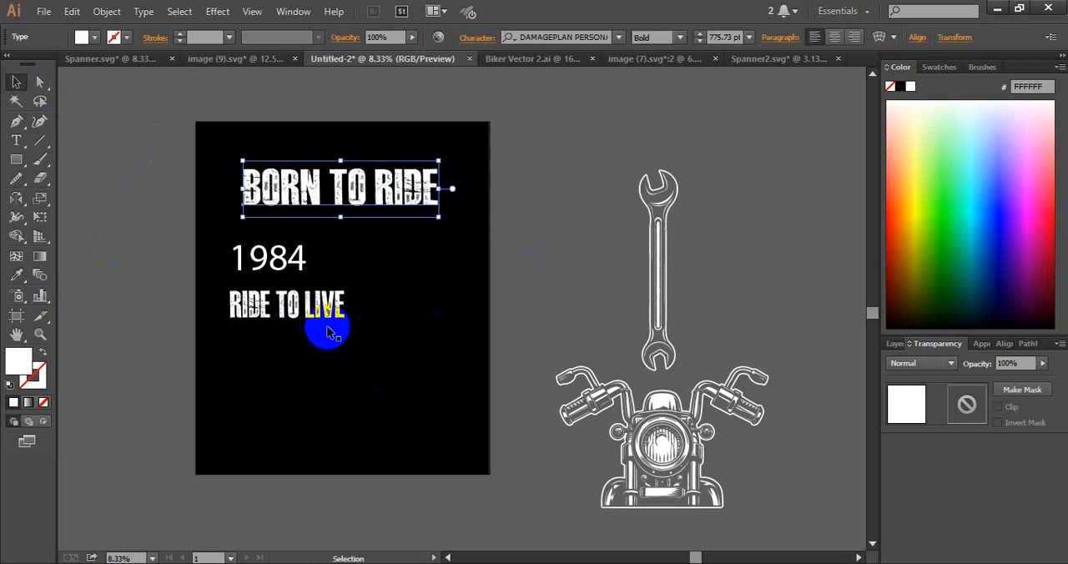
Move the RIDE TO LIVE text to the artboard's lower part and enlarge it to about 743 pt
left_click_drag(317, 312, 413, 364)
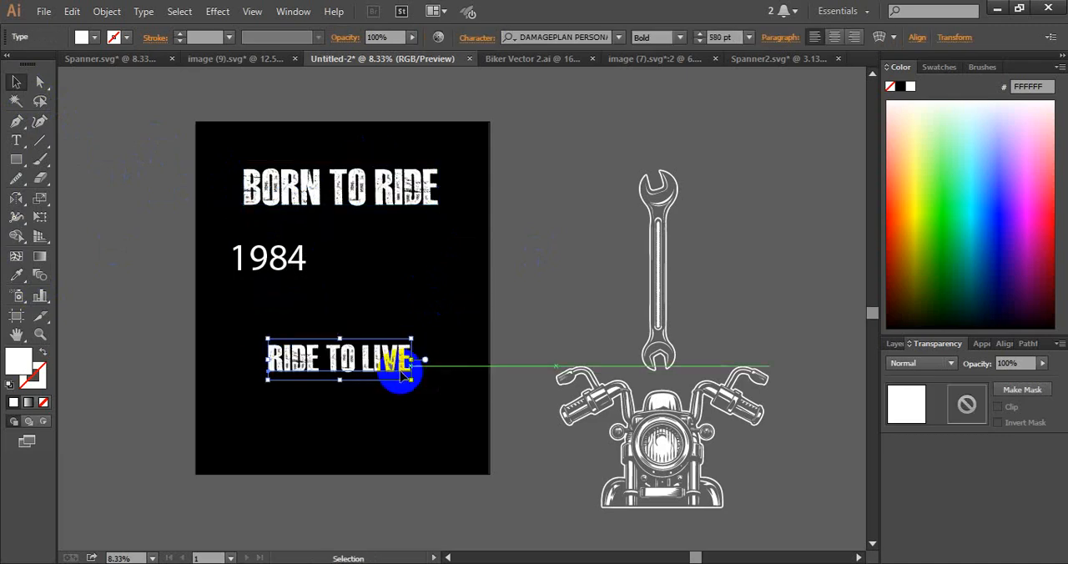
left_click_drag(341, 386, 351, 382)
left_click(362, 422)
left_click_drag(266, 378, 261, 377)
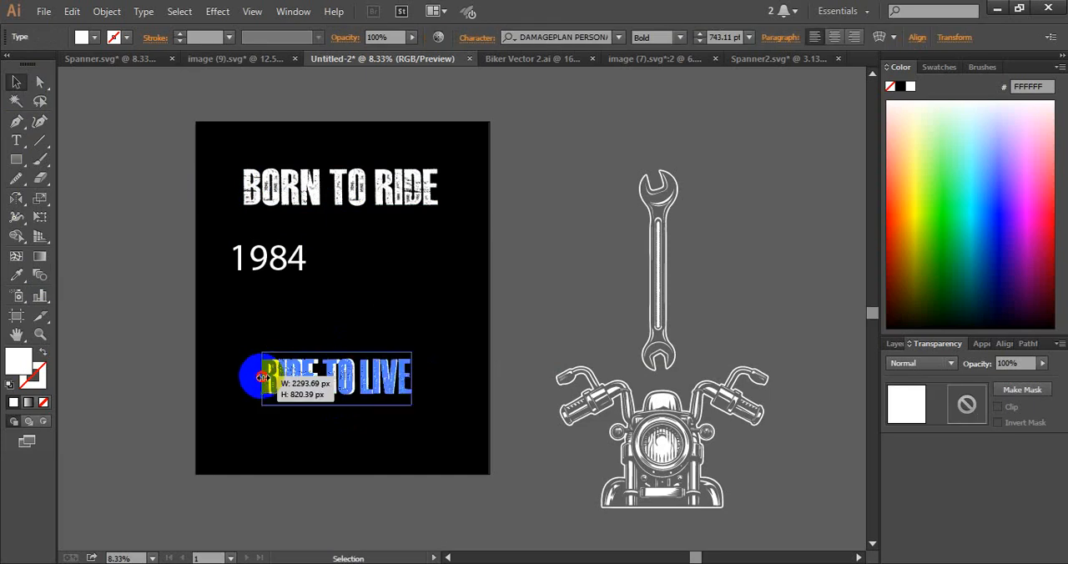
left_click(303, 445)
Set the 1984 text in the Impacted2.0-Regular font and centre it between the BORN TO RIDE and RIDE TO LIVE lines
left_click_drag(244, 257, 255, 274)
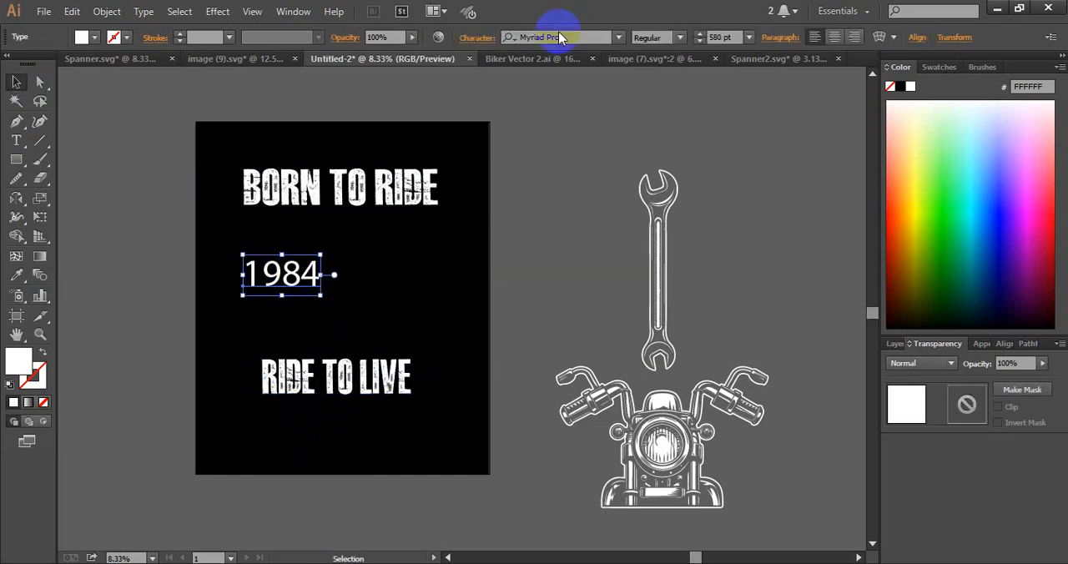
type("im")
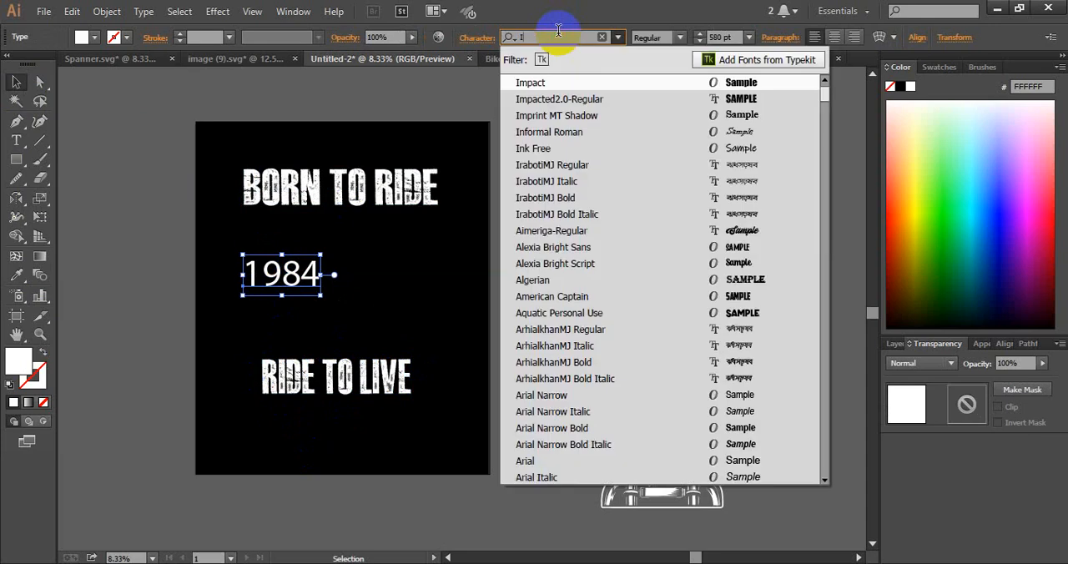
left_click(580, 99)
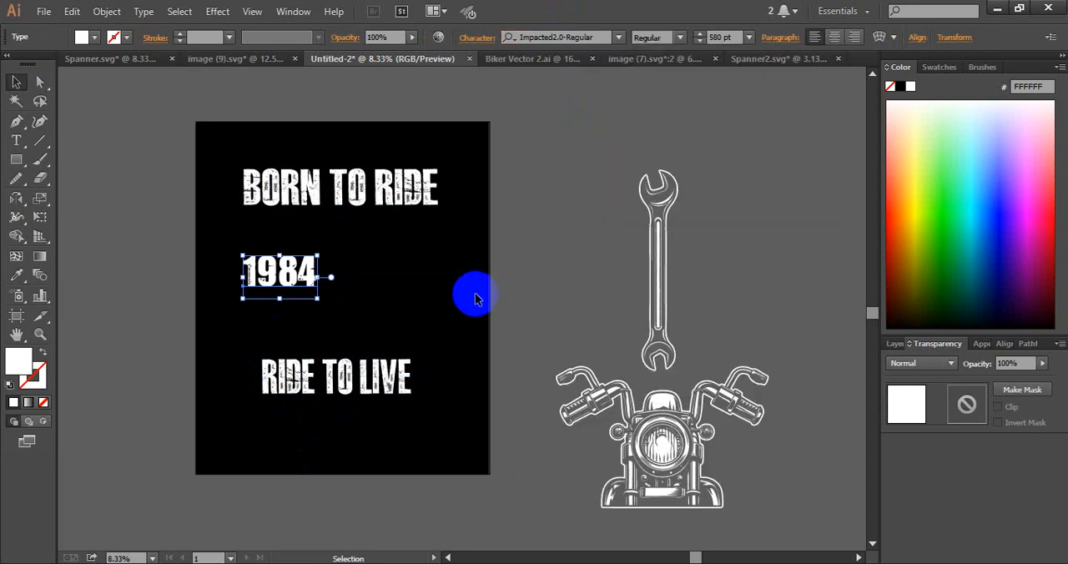
left_click(409, 304)
mouse_move(298, 284)
left_mouse_down()
mouse_move(382, 257)
mouse_move(444, 255)
mouse_move(418, 256)
mouse_move(488, 231)
mouse_move(542, 164)
mouse_move(513, 160)
mouse_move(310, 286)
mouse_move(307, 275)
left_mouse_up()
left_click(375, 326)
left_click(455, 365)
Place a copy of all three text lines left of the artboard and convert the artboard's texts to outlines
left_click_drag(202, 179, 83, 365)
left_click_drag(208, 157, 409, 420)
key("ctrl")
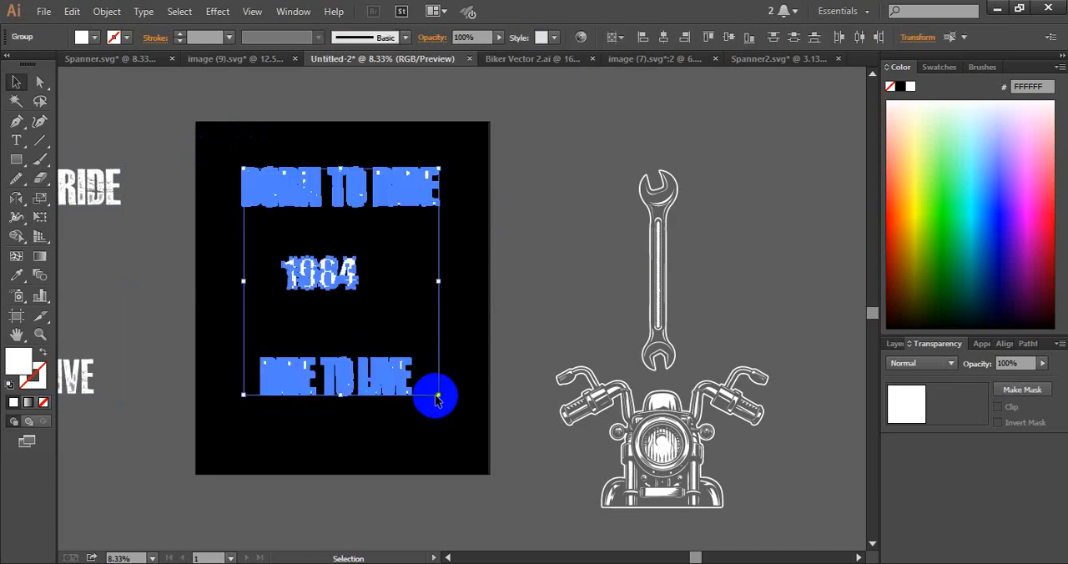
left_click(435, 401, "ctrl")
Move 1984 to the artboard's lower-right corner and place the motorcycle between the two slogans
key("space")
left_click_drag(438, 267, 497, 278)
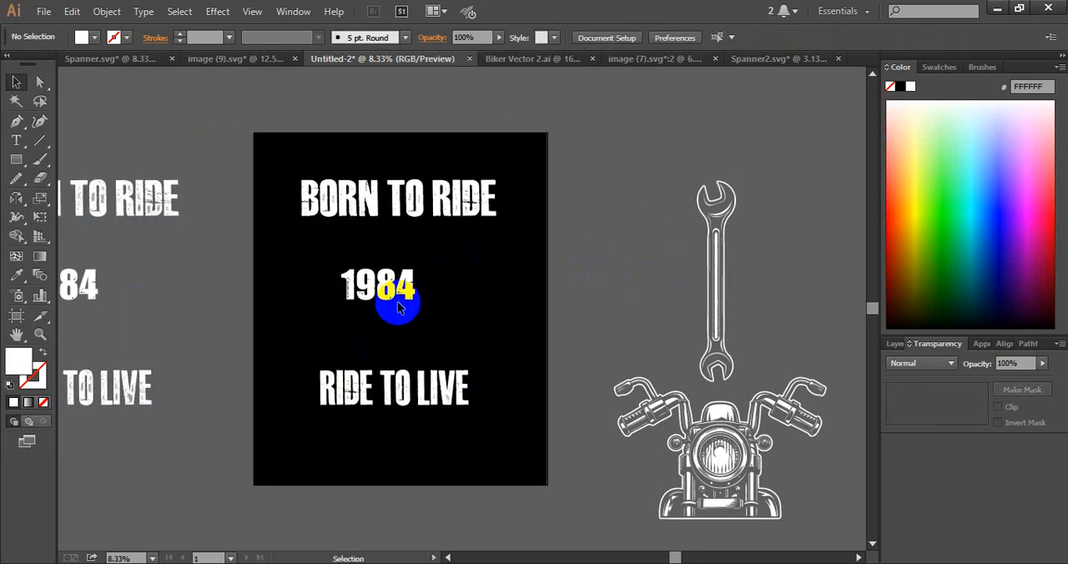
left_click_drag(398, 303, 495, 478)
left_click_drag(707, 446, 386, 289)
left_click(505, 343)
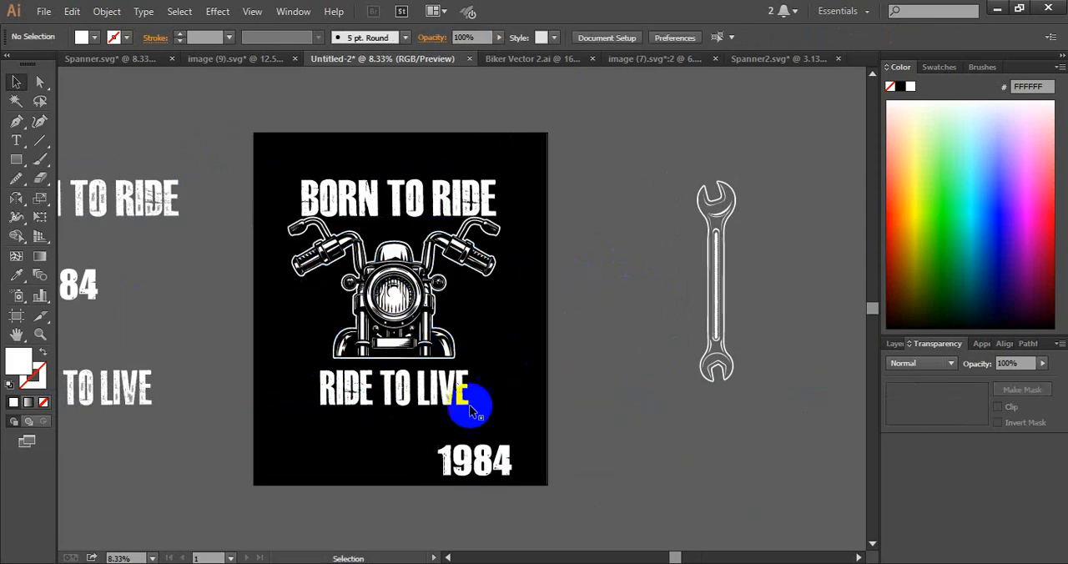
Shift RIDE TO LIVE and the motorcycle down to leave space beneath BORN TO RIDE
left_click_drag(420, 395, 419, 422)
left_click(440, 335)
left_click_drag(440, 335, 441, 359)
left_click(535, 368)
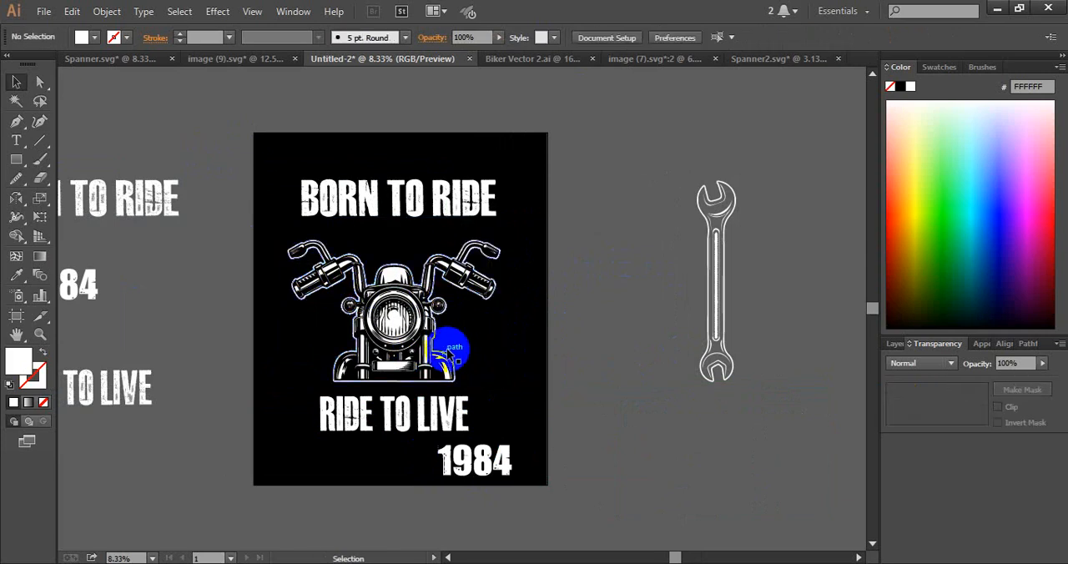
Align the motorcycle and RIDE TO LIVE by their horizontal centres
left_click(432, 350)
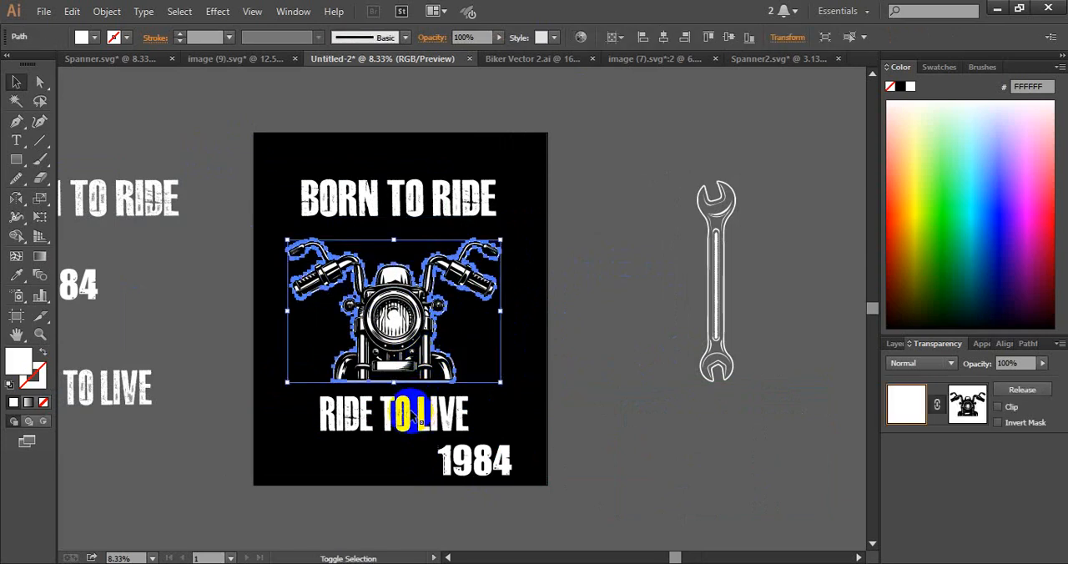
left_click(413, 418, "shift")
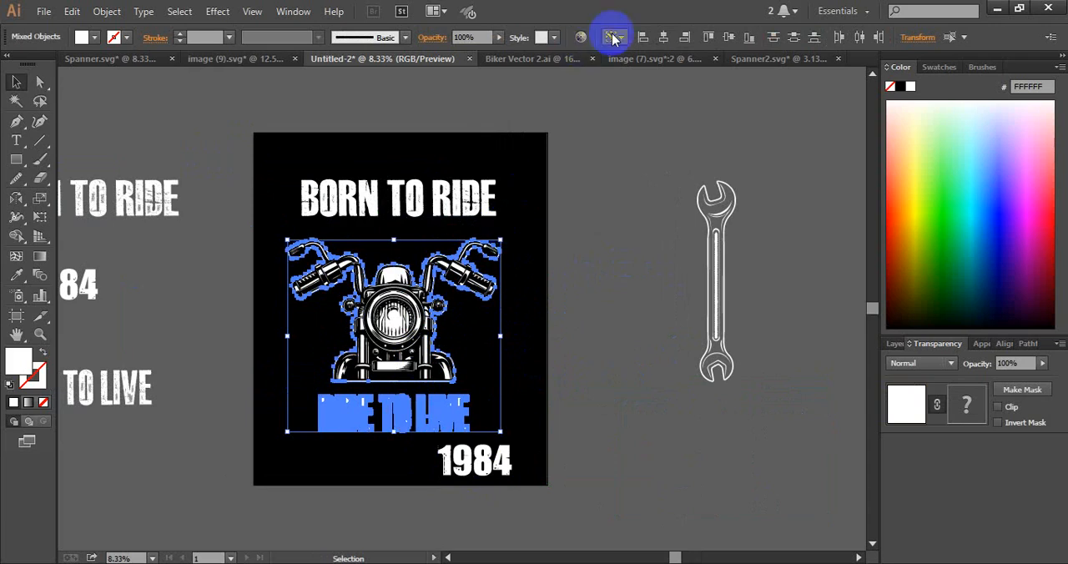
left_click(659, 39)
left_click(620, 136)
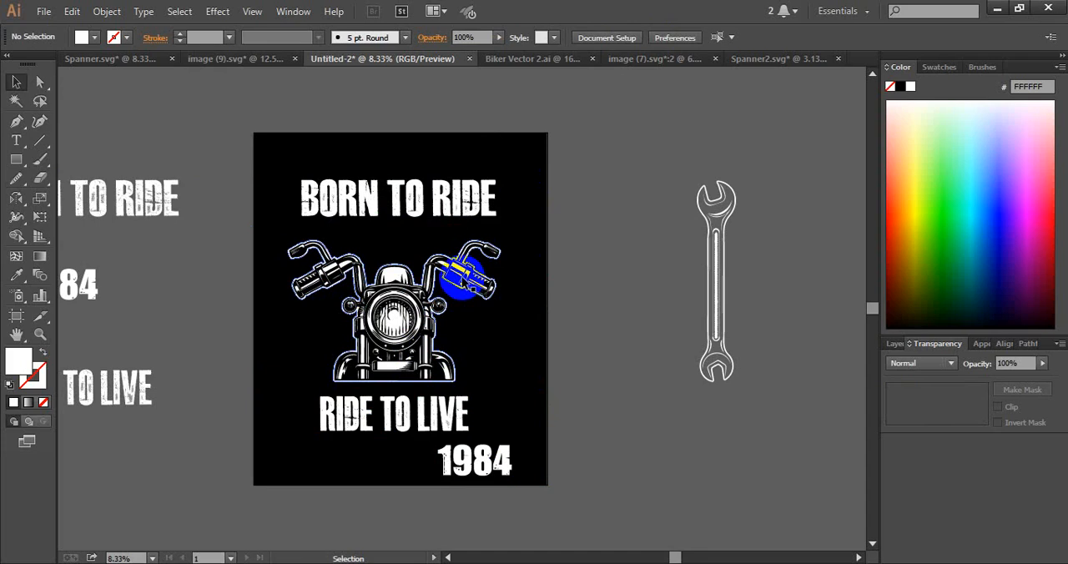
Widen the outlined RIDE TO LIVE slogan slightly and move it up close beneath the motorcycle
left_click(400, 342)
left_click(450, 409)
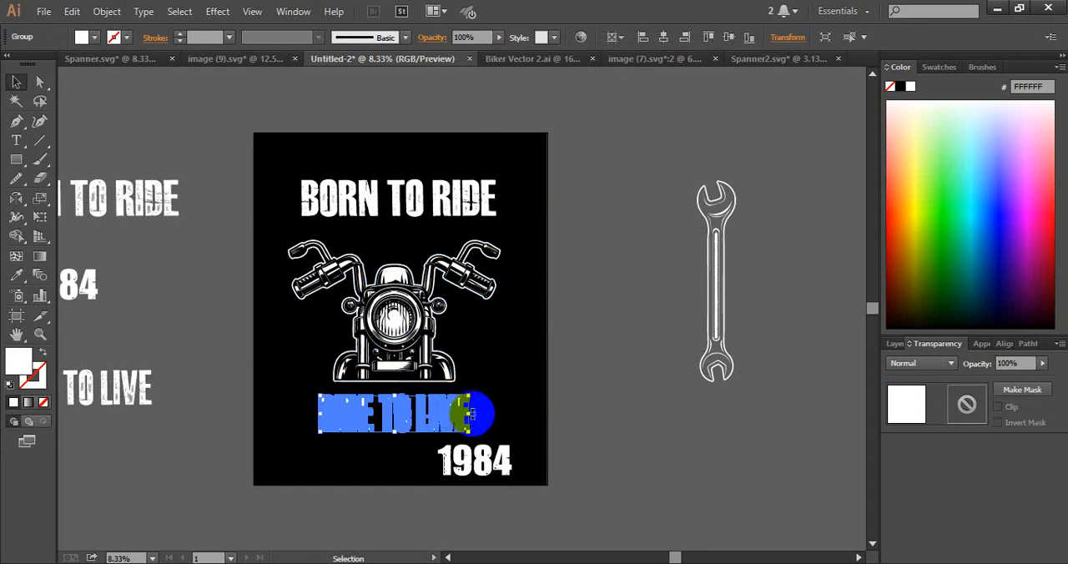
mouse_move(473, 416)
left_mouse_down()
mouse_move(429, 421)
mouse_move(474, 404)
left_mouse_up()
left_click(425, 428)
left_click(526, 381)
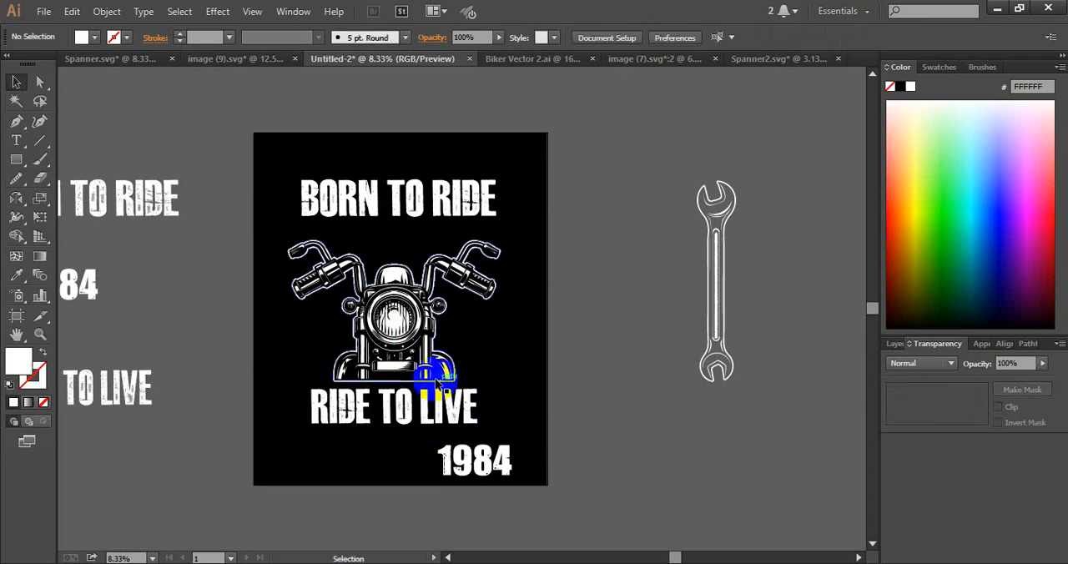
left_click(395, 403)
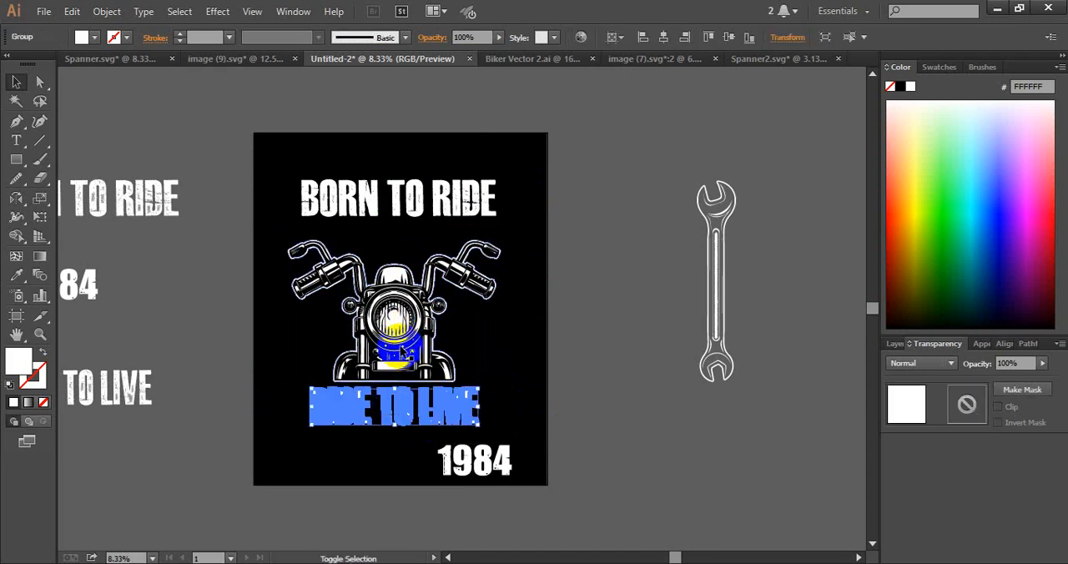
left_click(392, 321, "shift")
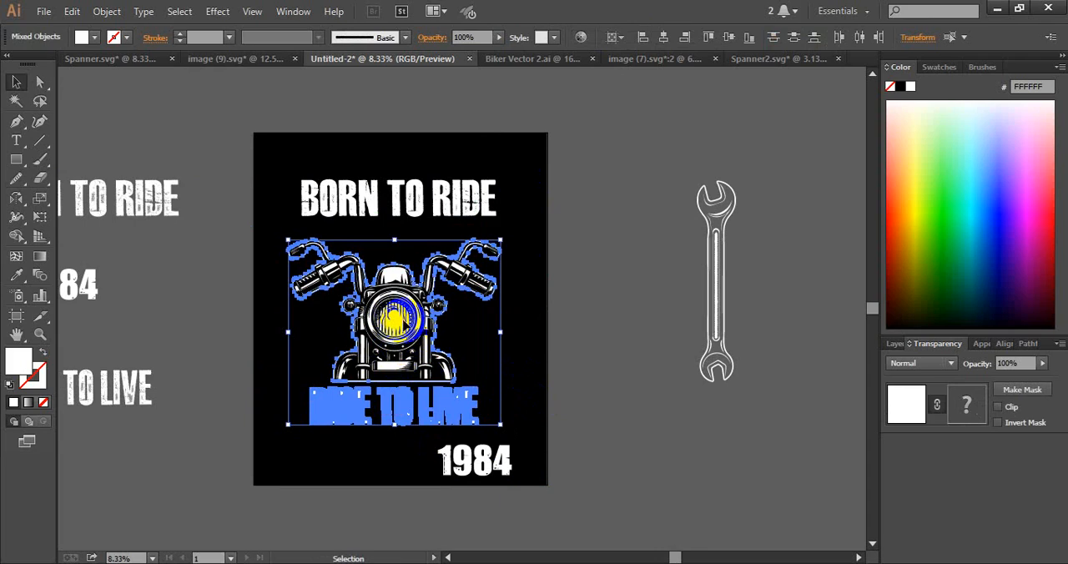
left_click(621, 250)
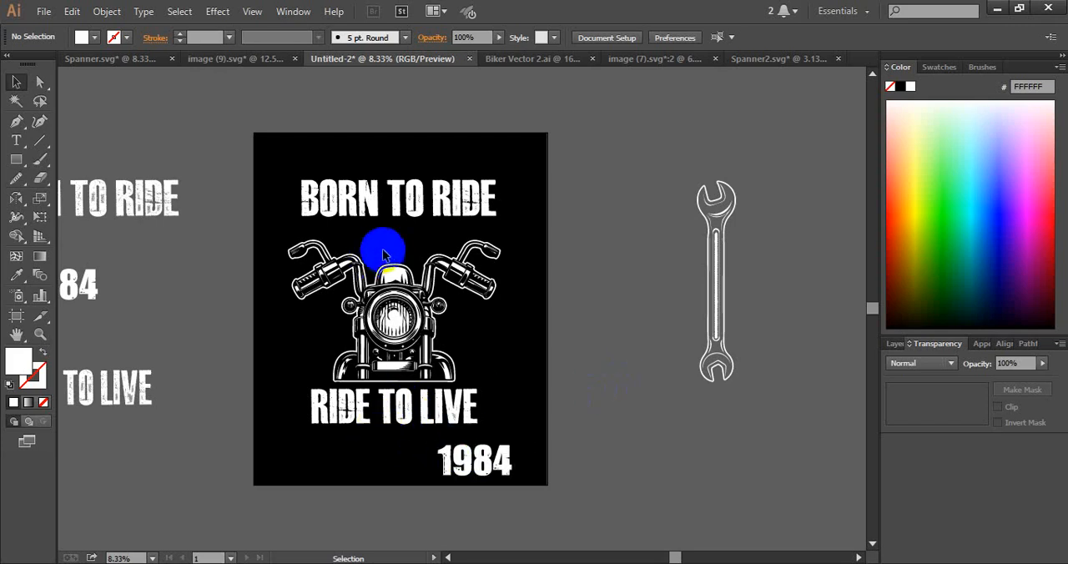
left_click(504, 333)
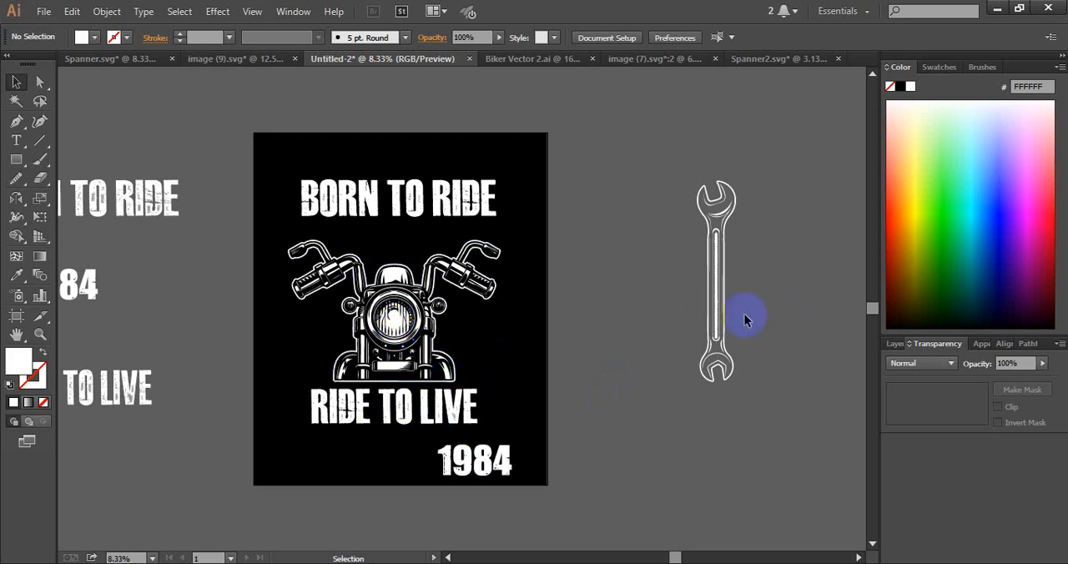
Move the wrench beside the artboard, place a duplicate further right, and rotate the one beside the artboard about 45° counterclockwise
left_click_drag(719, 312, 592, 347)
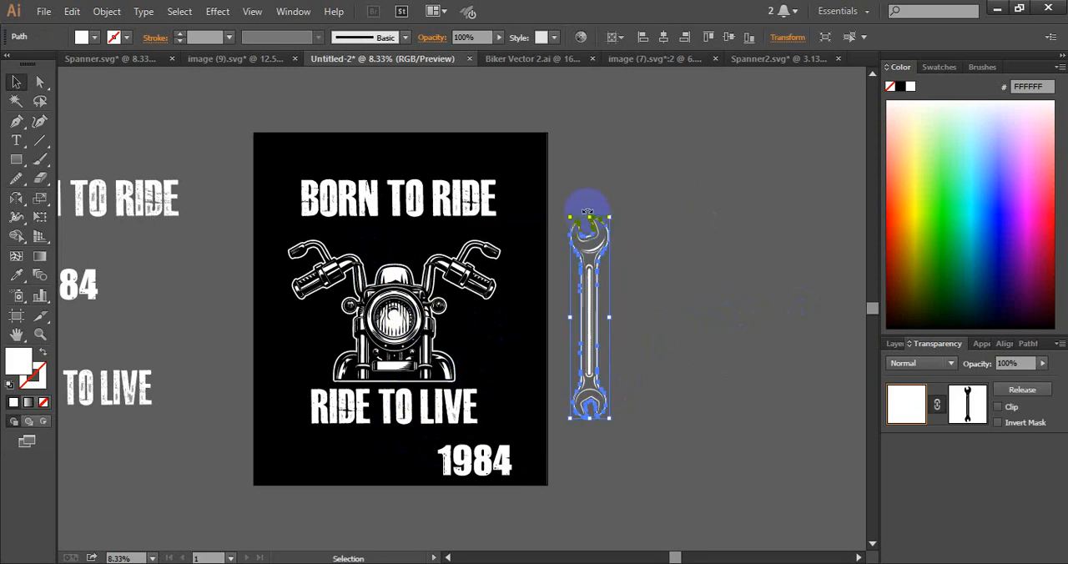
left_click_drag(656, 250, 724, 243)
left_click(591, 269)
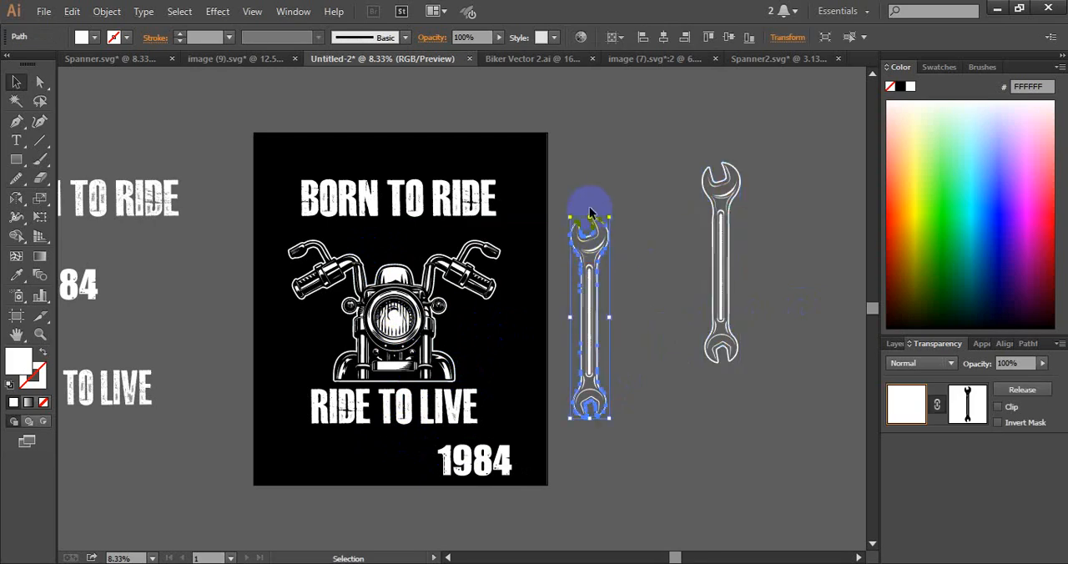
left_click_drag(591, 213, 504, 235)
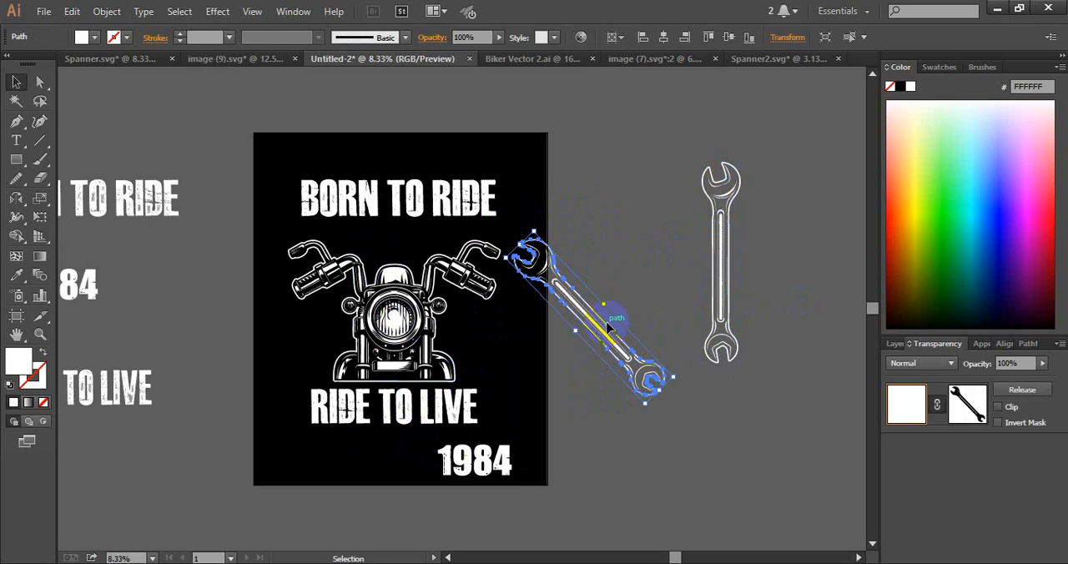
Try the tilted wrench over the motorcycle, and move it back off the artboard beside the upright wrench
left_click_drag(597, 327, 427, 312)
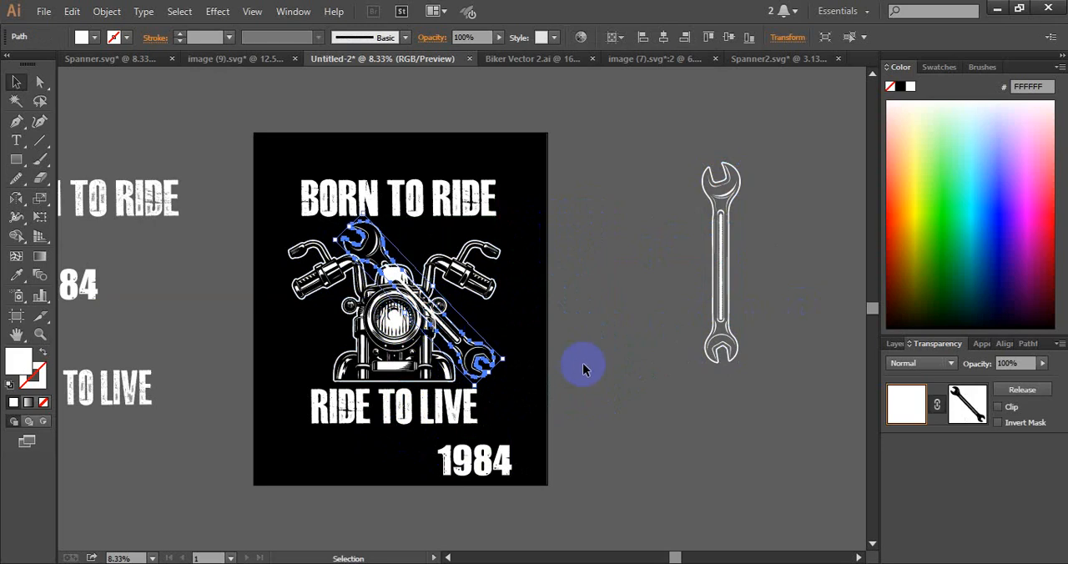
left_click(582, 362)
left_click(492, 354)
left_click_drag(488, 360, 715, 440)
left_click(523, 328)
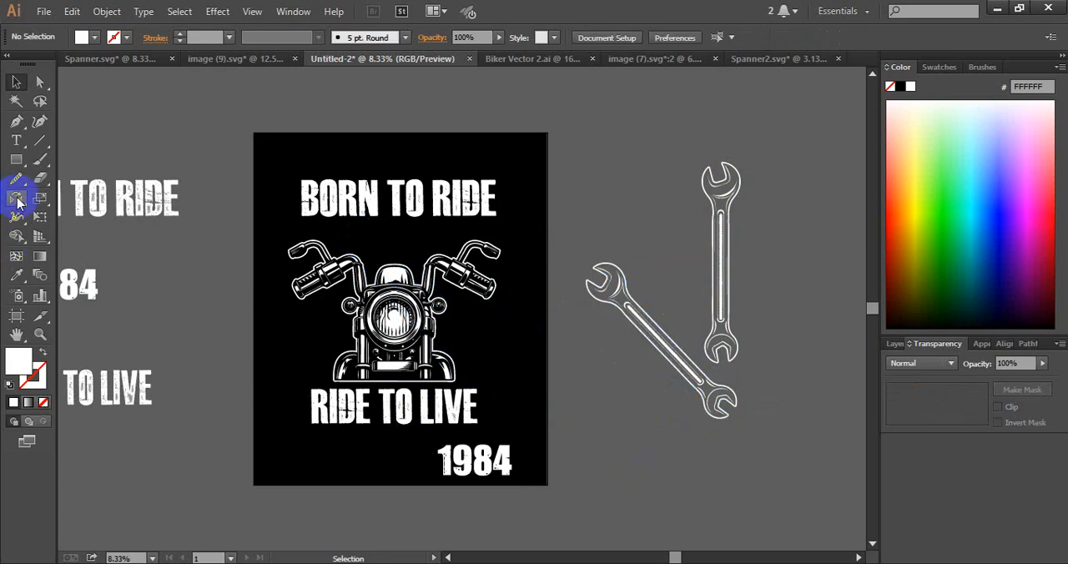
Draw a horizontal line in the empty area above the artboard and give it a 30 pt black stroke
left_click(40, 142)
key("space")
left_click_drag(125, 114, 200, 316)
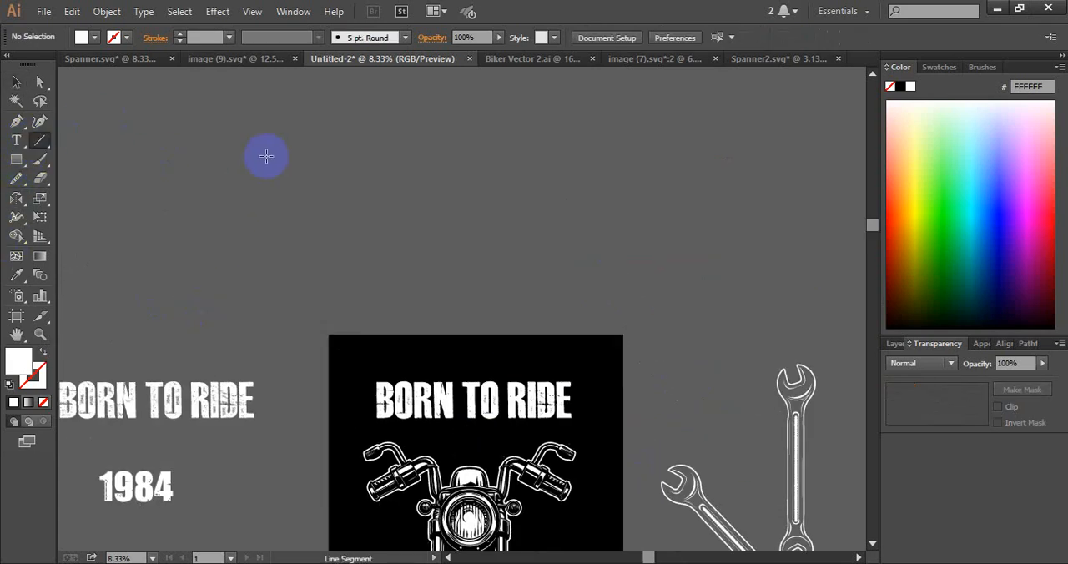
key("space")
left_click_drag(326, 140, 315, 206)
mouse_move(321, 165)
left_mouse_down()
mouse_move(487, 143)
mouse_move(528, 143)
mouse_move(529, 164)
left_mouse_up()
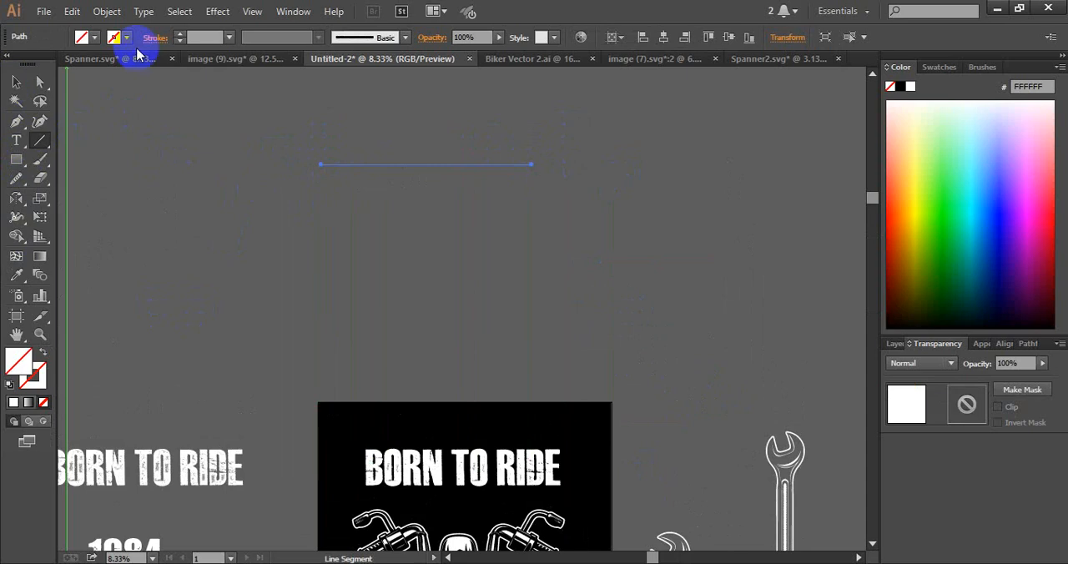
left_click(180, 34)
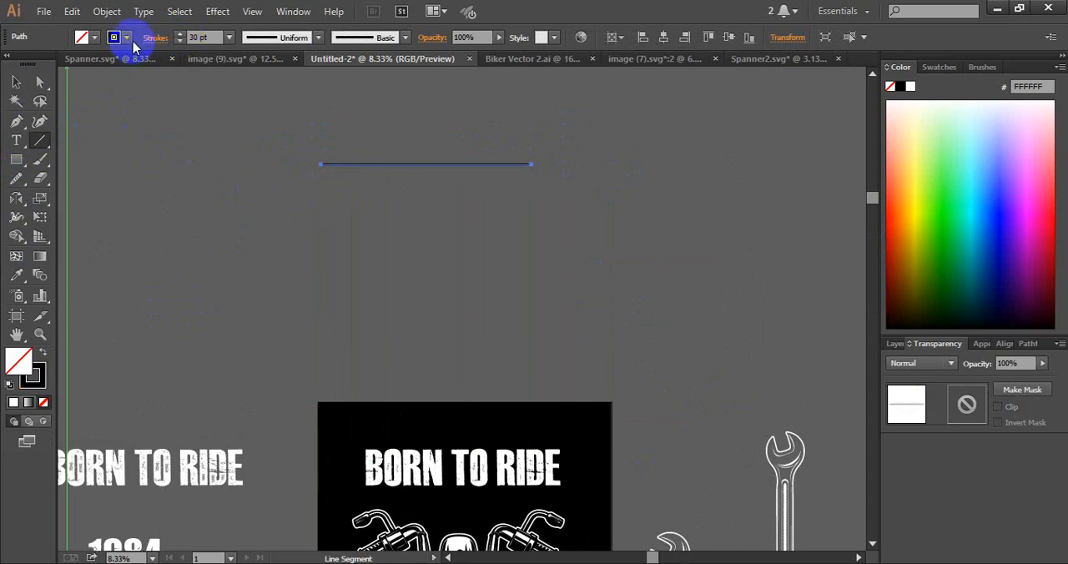
Make the line's stroke dashed with a 6 pt dash, a 5 pt gap and a second dash of 1 pt
left_click(155, 38)
left_click(12, 146)
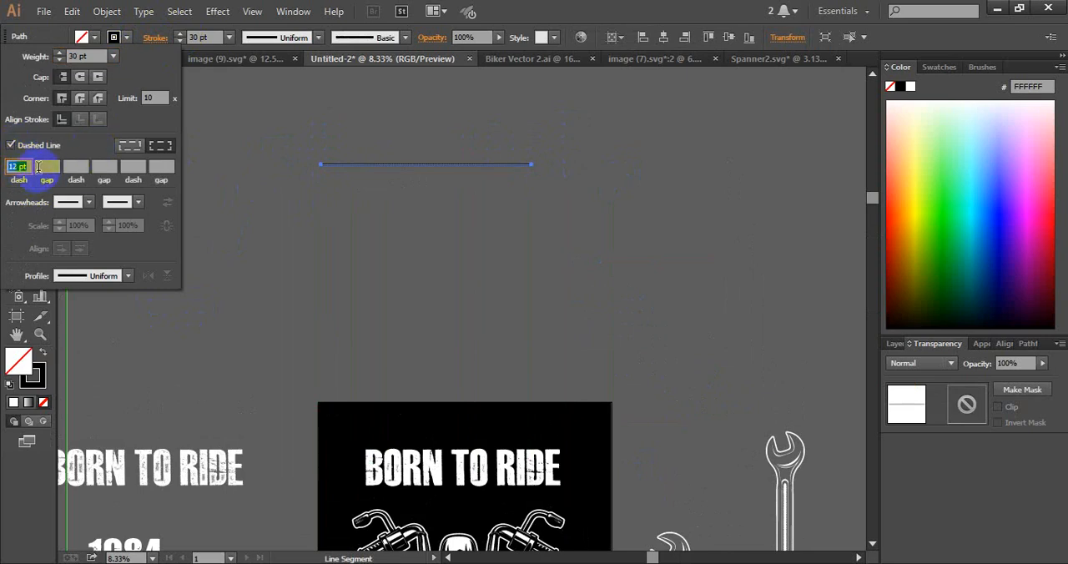
left_click(48, 167)
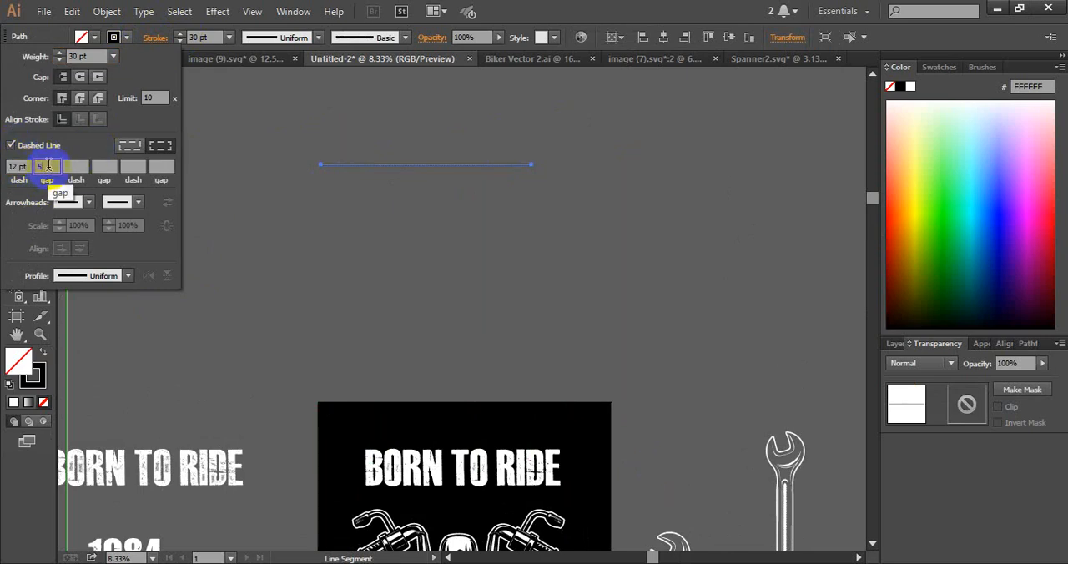
left_click(26, 167)
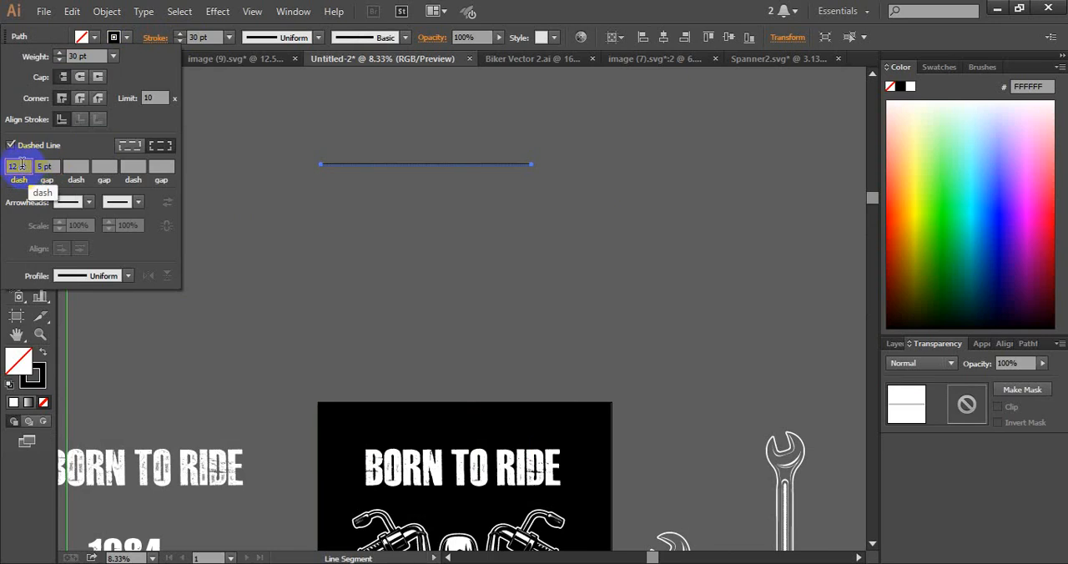
left_click_drag(13, 166, 6, 174)
type("6")
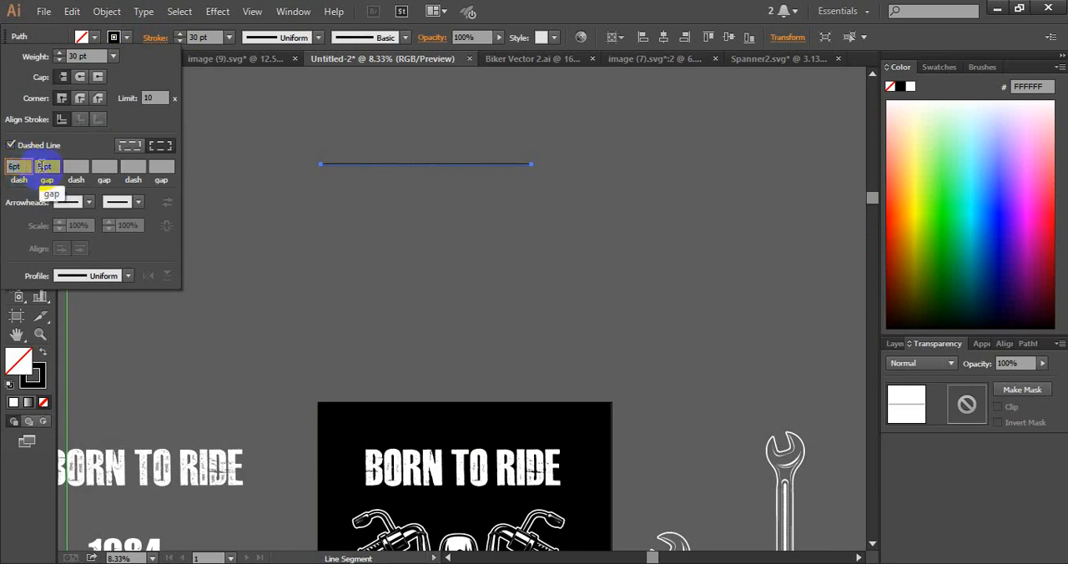
left_click(70, 166)
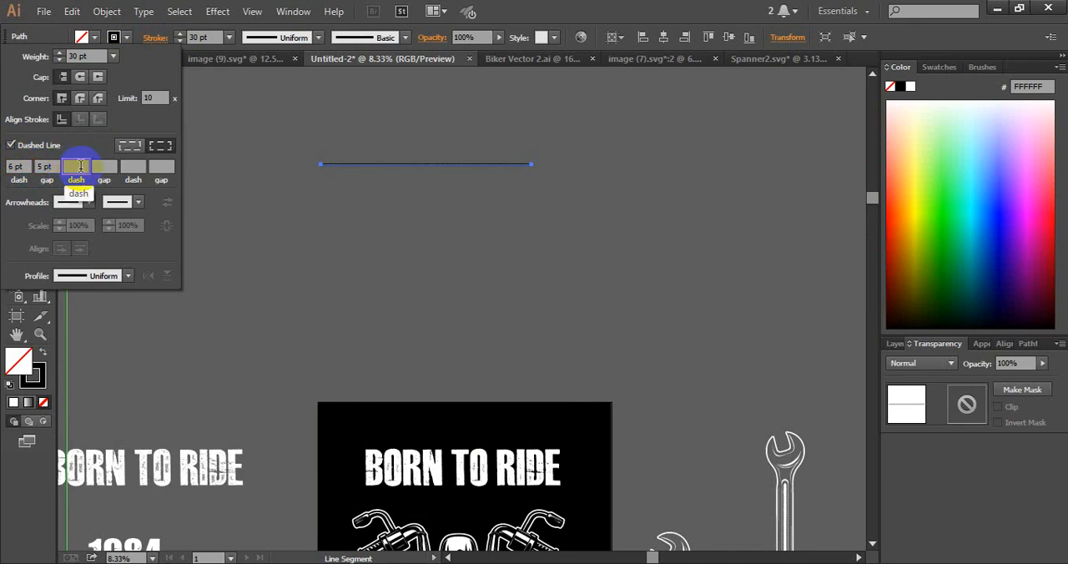
type("1")
left_click(97, 167)
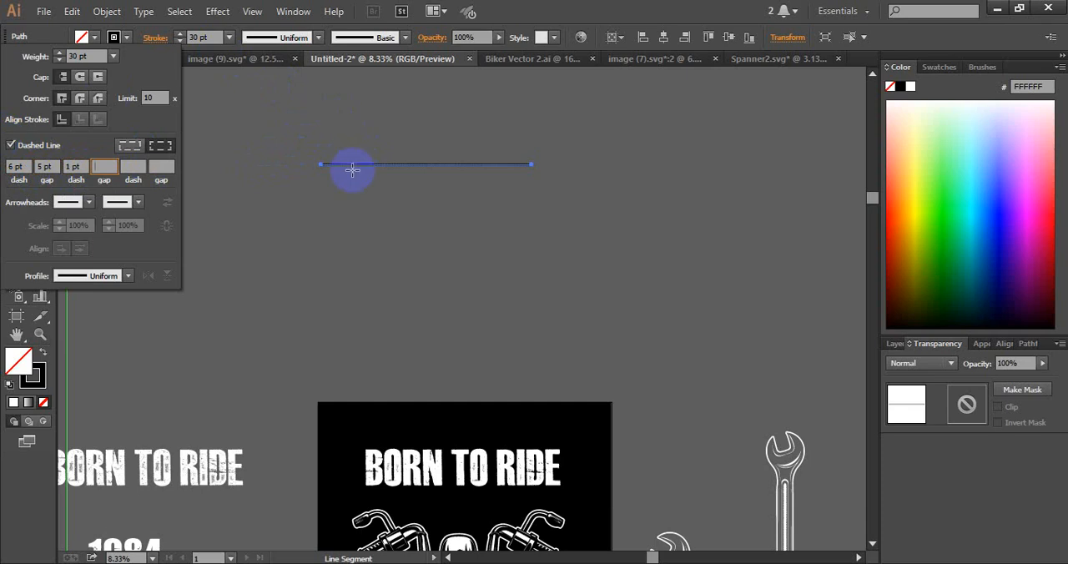
left_click(440, 85)
Increase the dashed line's stroke weight to 51 pt
left_click(16, 81)
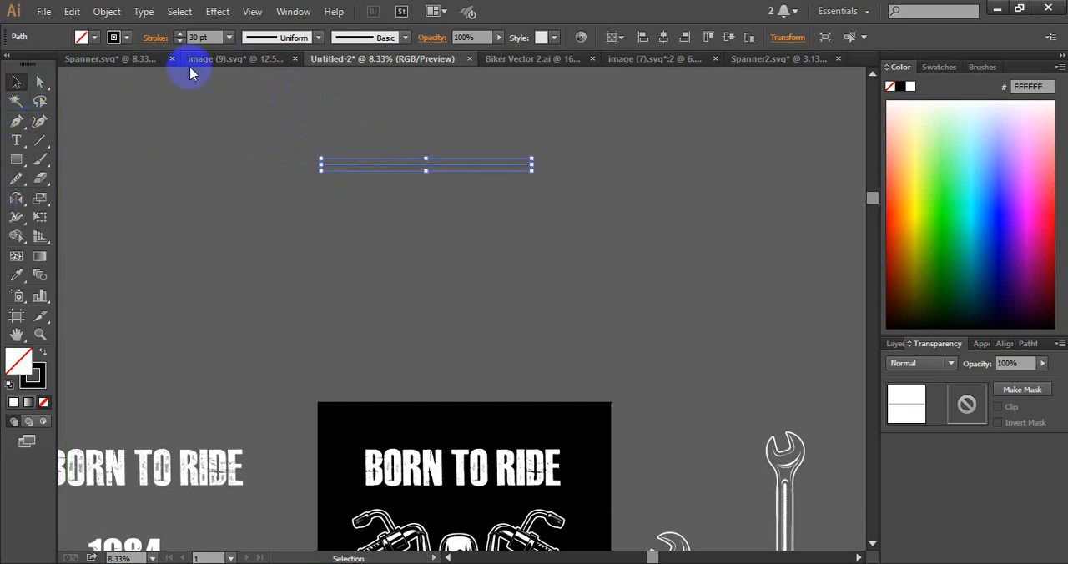
left_click(181, 36)
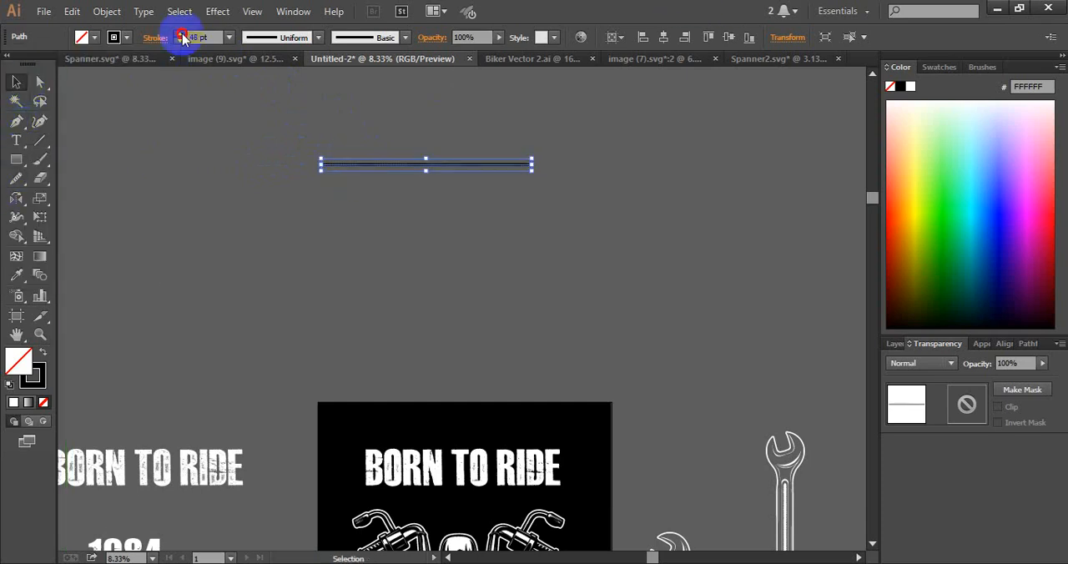
double_click(396, 165)
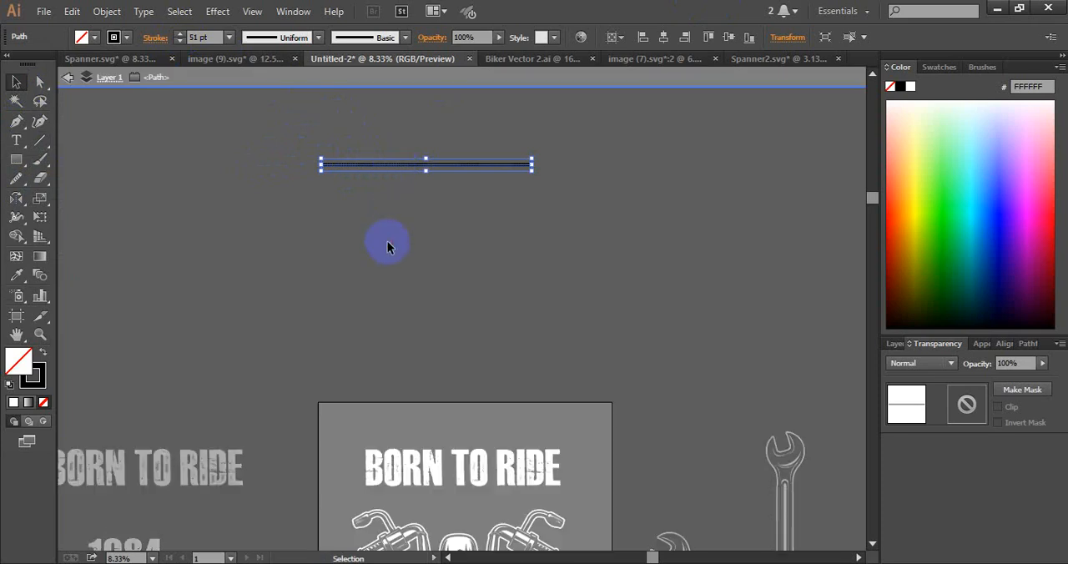
Leave isolation mode and set the first dash of the black line above the artboard to 8 pt
left_click(388, 243)
double_click(381, 195)
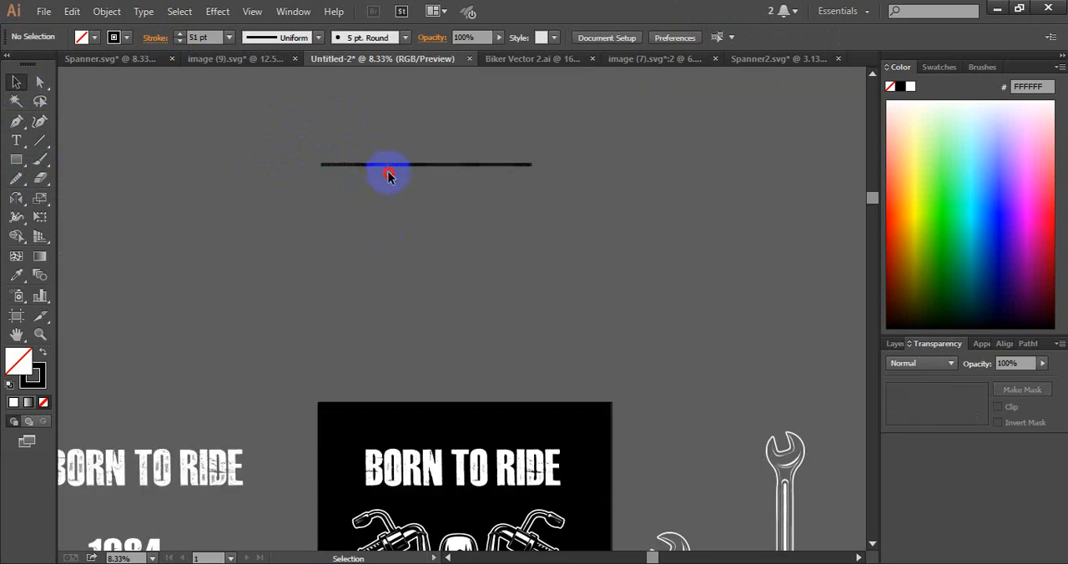
left_click(389, 164)
left_click(198, 37)
left_click(153, 39)
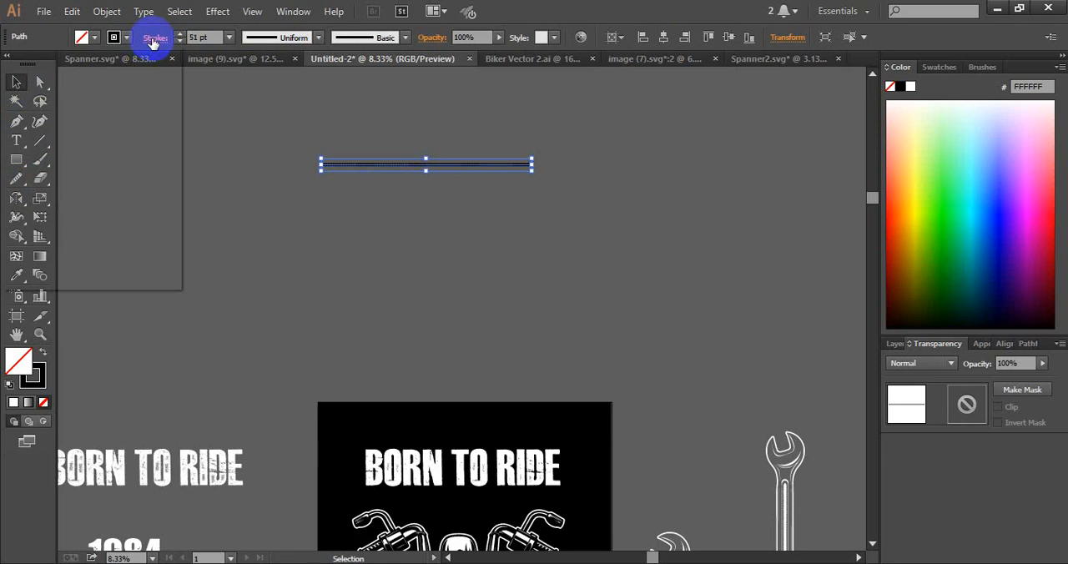
left_click(27, 166)
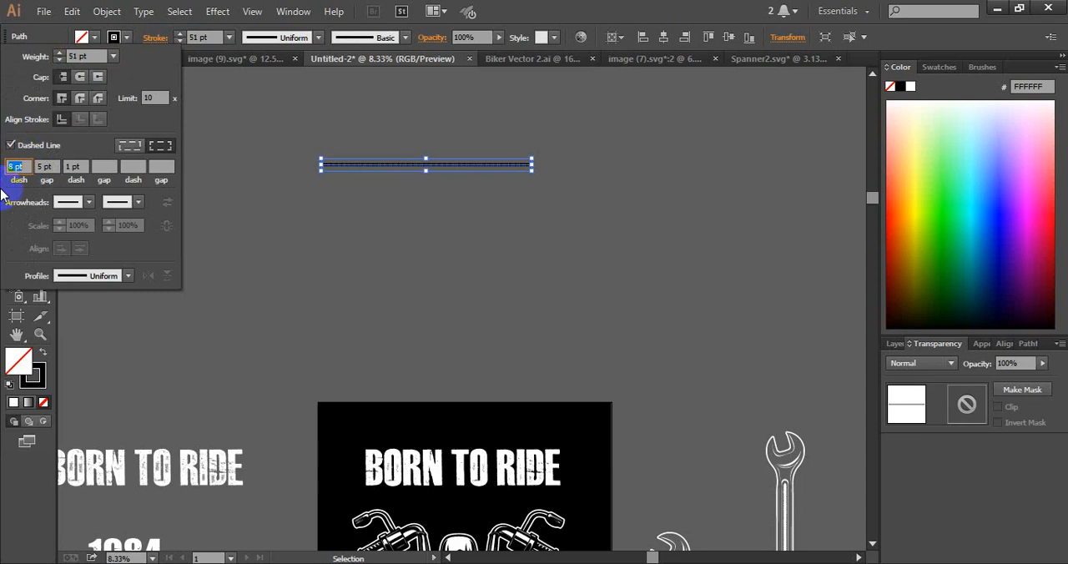
key("Up")
Increase the first gap of the dashed line to 34 pt
left_click(58, 160)
key("Down")
key("Down")
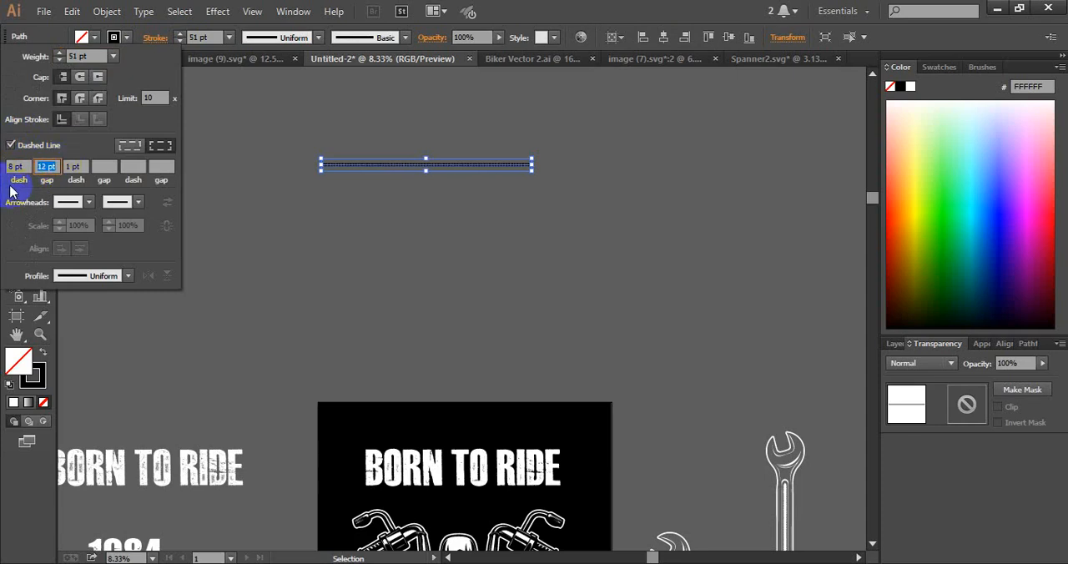
key("Up")
key("Up")
Increase the second dash of the dashed line to 44 pt
key("Up")
key("Up")
key("Up")
left_click(81, 164)
key("Up")
key("Up")
key("Up")
key("Up")
key("Up")
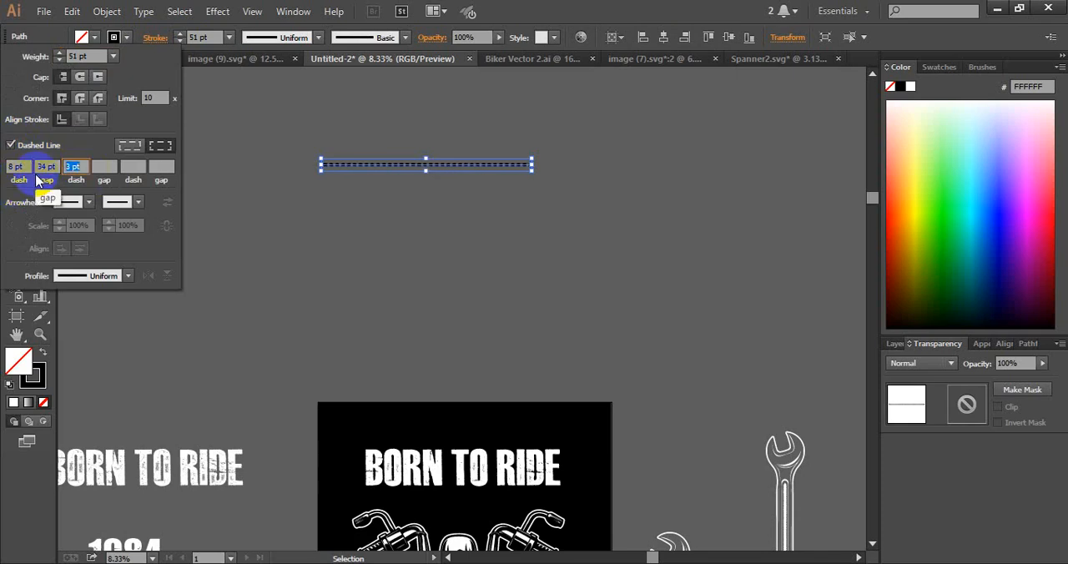
key("Up")
key("Up")
key("Up")
key("Up")
key("Up")
key("Up")
key("Up")
key("Up")
key("Up")
key("Up")
key("Up")
key("Up")
key("Up")
key("Up")
key("Up")
key("Up")
key("Up")
key("Up")
key("Up")
key("Up")
key("Up")
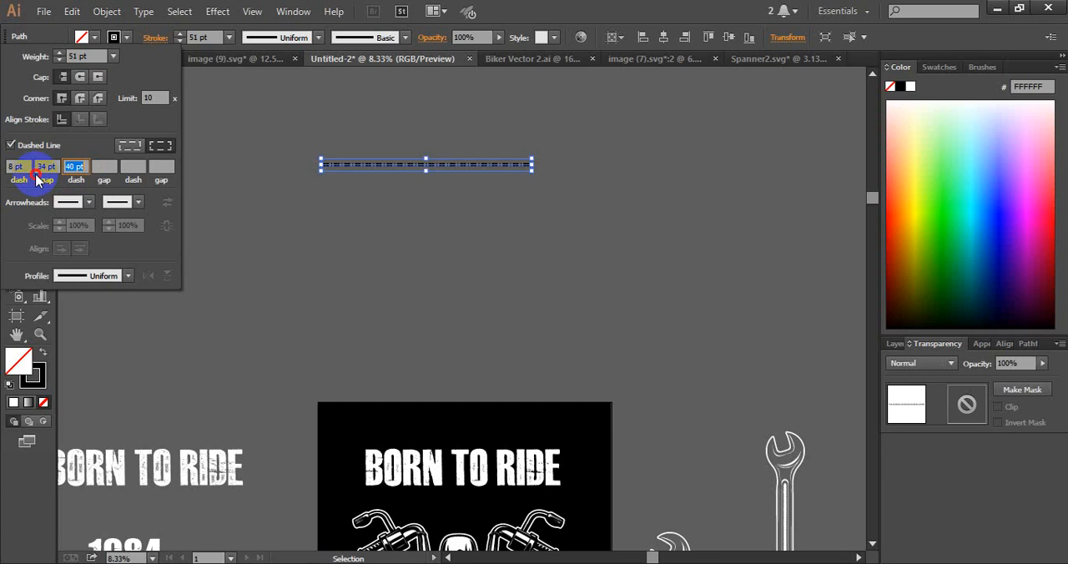
Reduce the line's first dash to 5 pt and set its second gap to 54 pt
left_click_drag(29, 165, 3, 190)
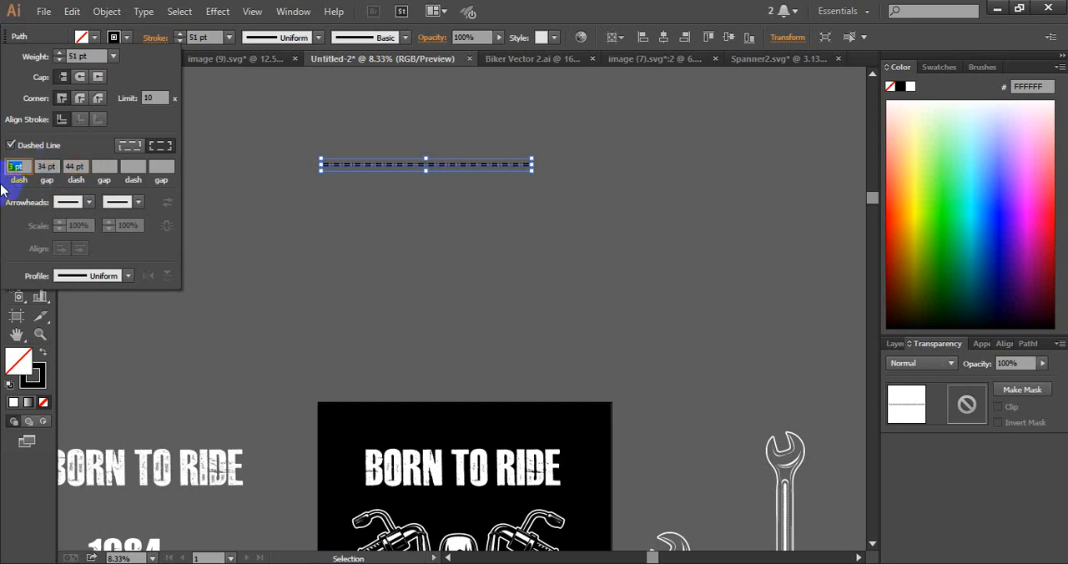
left_click(114, 165)
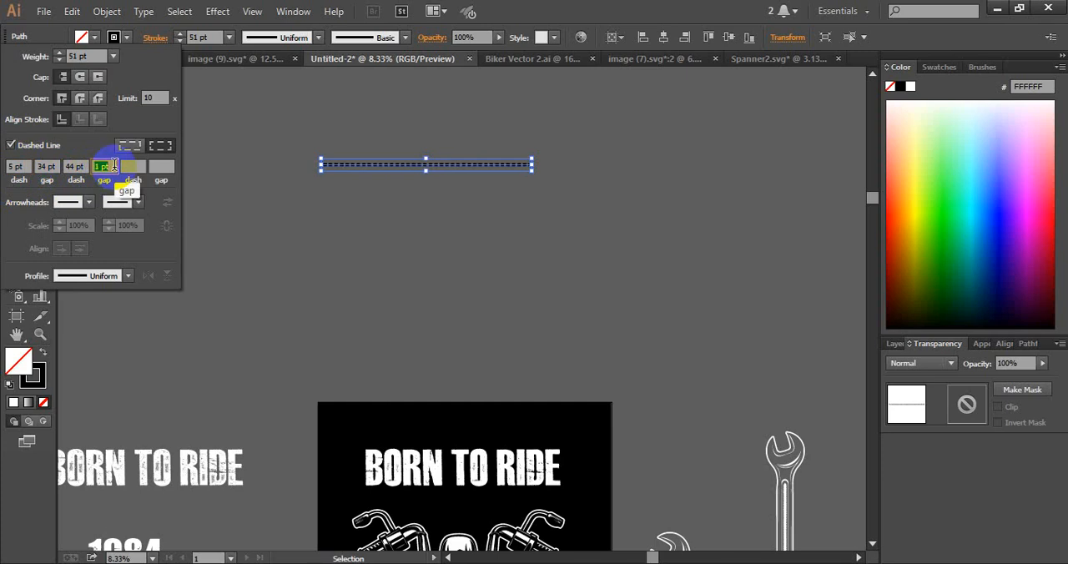
key("Up")
key("Up")
key("Up")
key("Up")
key("Up")
key("Up")
key("Up")
key("Up")
key("Up")
key("Up")
key("Up")
key("Up")
key("Up")
key("Up")
key("Up")
key("Up")
key("Up")
key("Up")
key("Up")
key("Up")
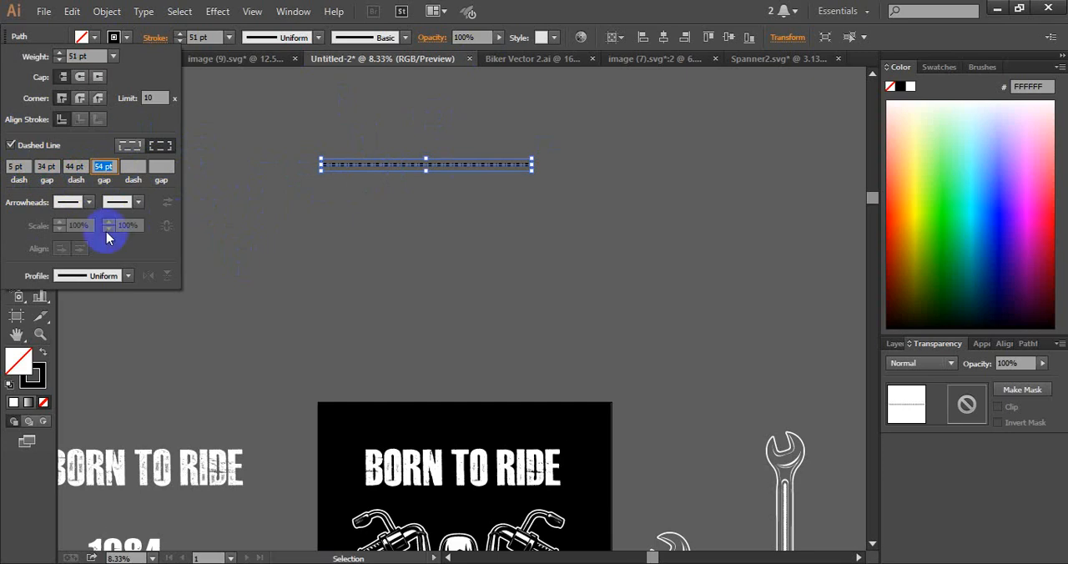
left_click(616, 208)
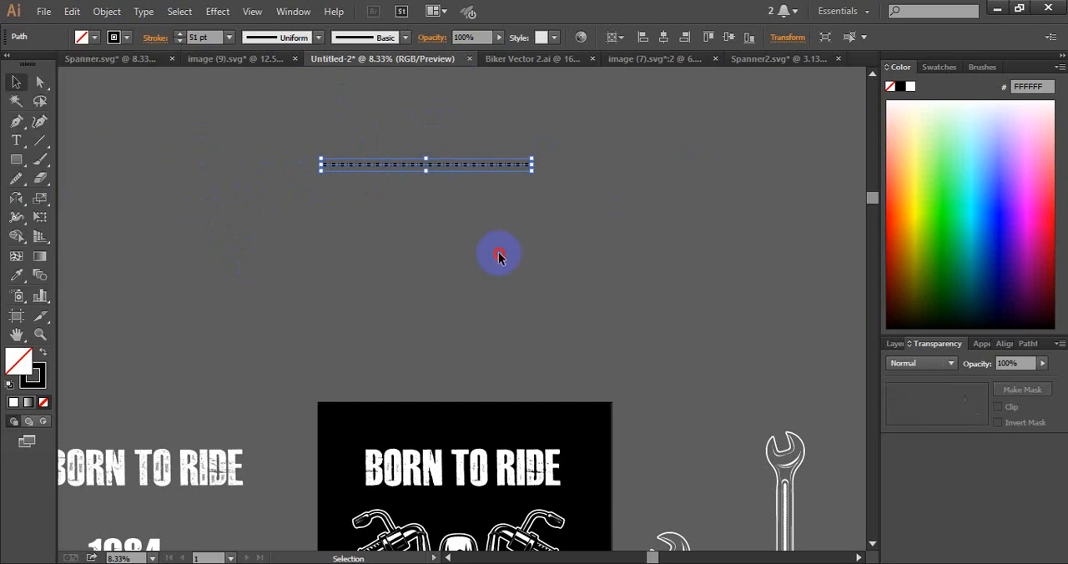
left_click(492, 249)
Move the dashed line slightly down, then expand its appearance and its fill and stroke into shapes
left_click_drag(381, 164, 381, 216)
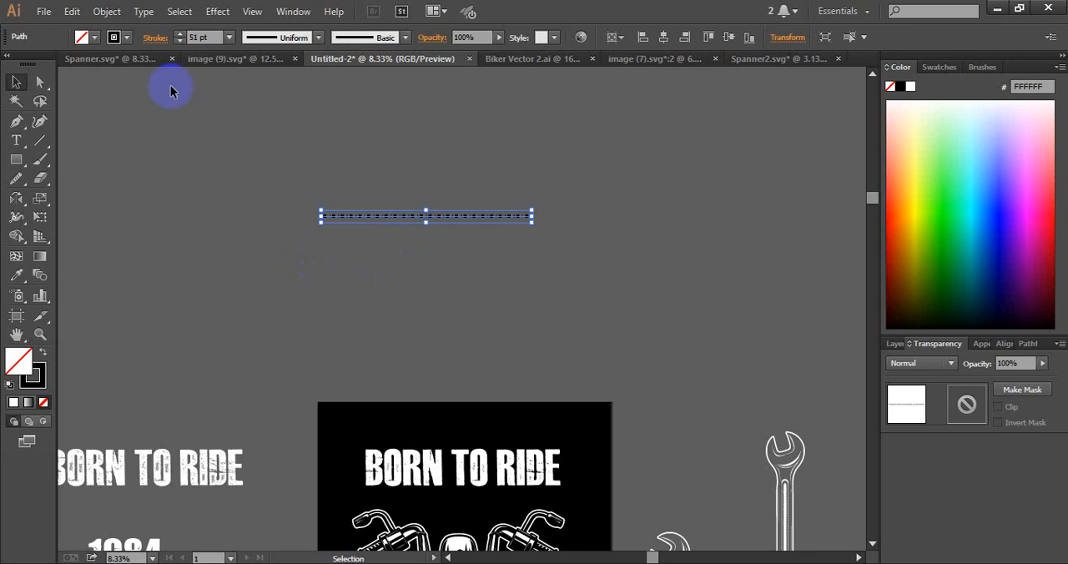
left_click(107, 11)
left_click(158, 184)
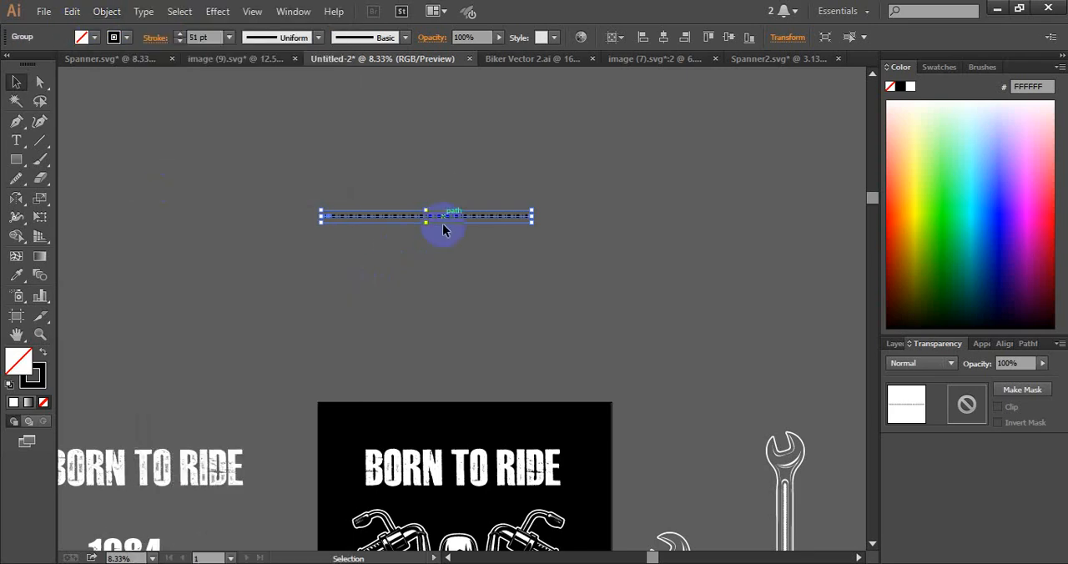
left_click(107, 11)
left_click(175, 169)
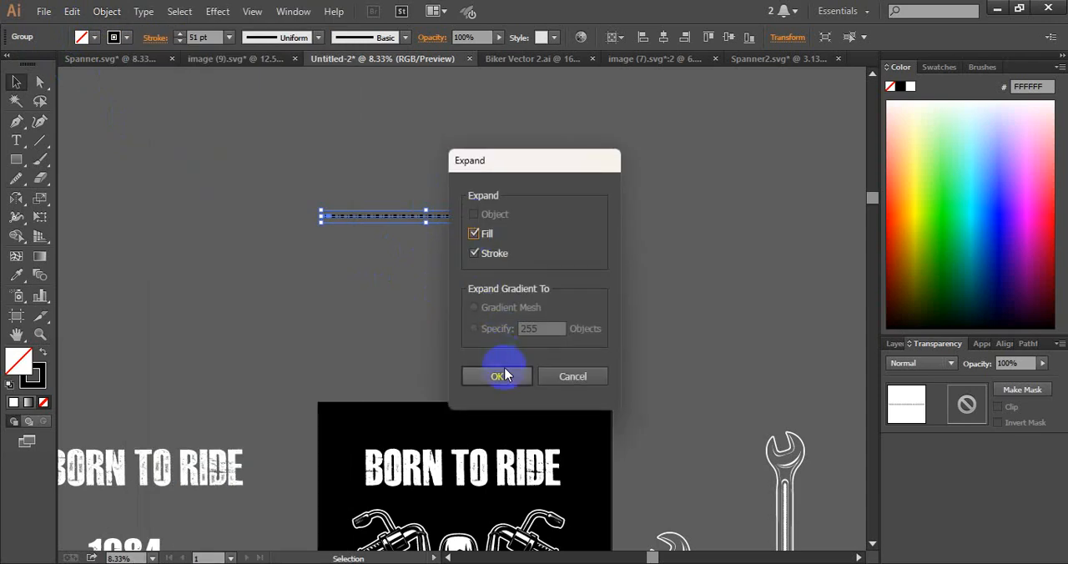
left_click(498, 374)
Recolor the expanded dashes white by sampling the BORN TO RIDE lettering beside the artboard
left_click(19, 277)
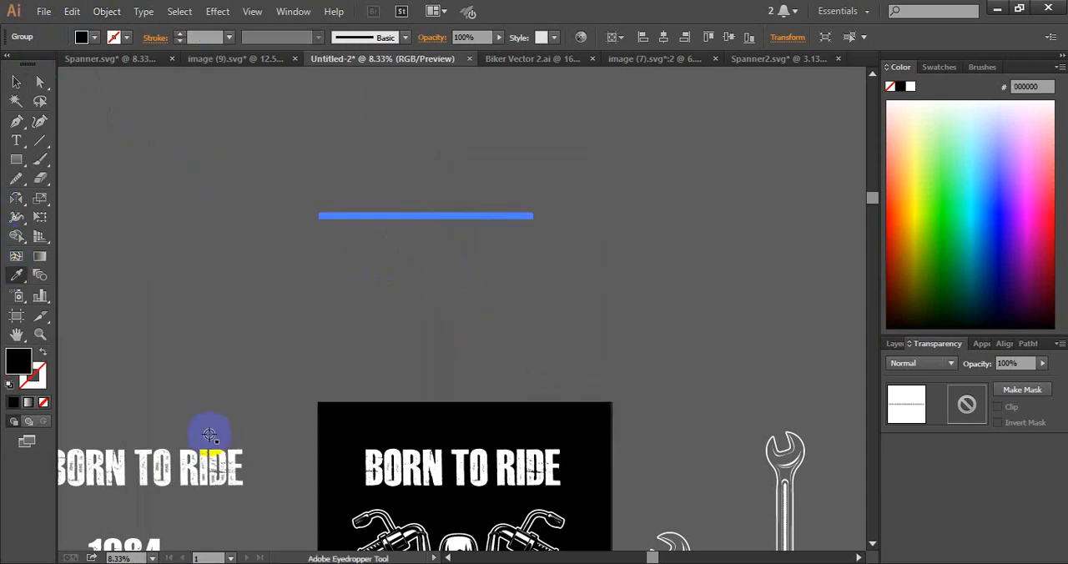
left_click(211, 463)
left_click(16, 81)
left_click(228, 196)
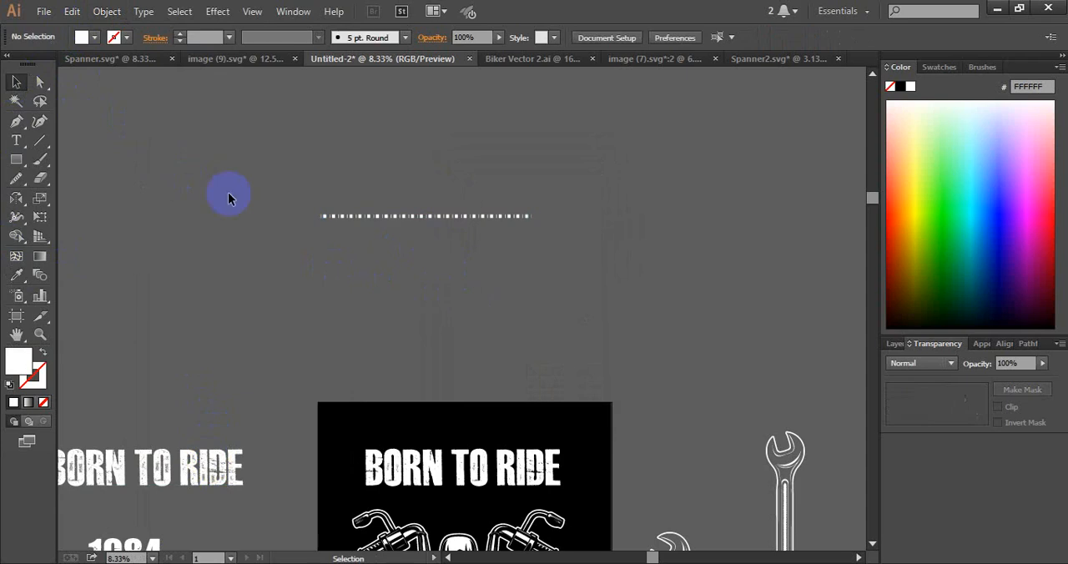
Move the white dashed line up and to the right in the empty area above the artboard
scroll(334, 167, "down", 3)
scroll(334, 167, "right", 3)
left_click_drag(320, 103, 453, 156)
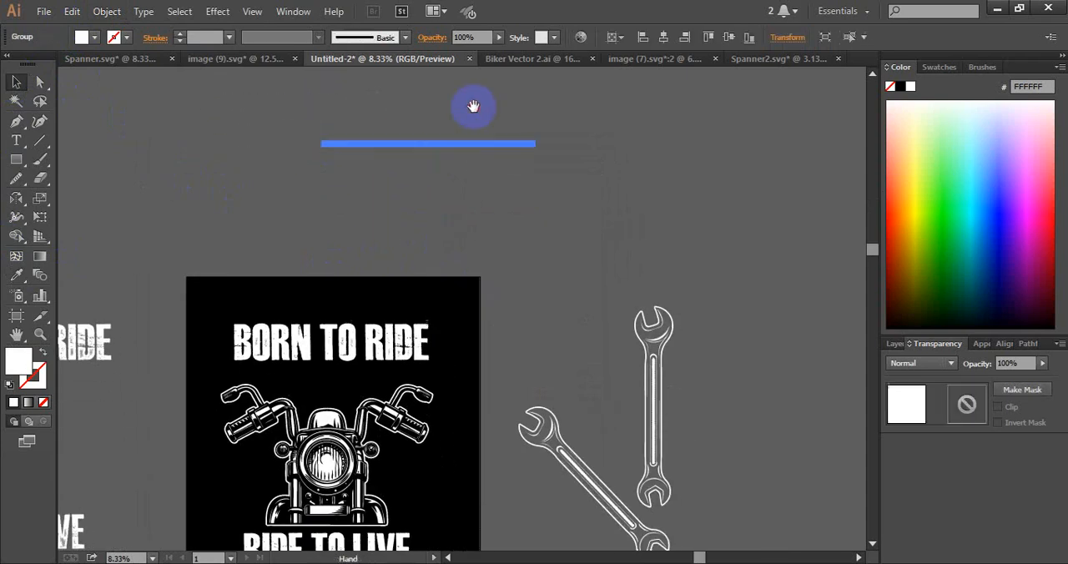
scroll(472, 105, "up", 3)
scroll(484, 209, "left", 1)
left_click_drag(497, 312, 483, 200)
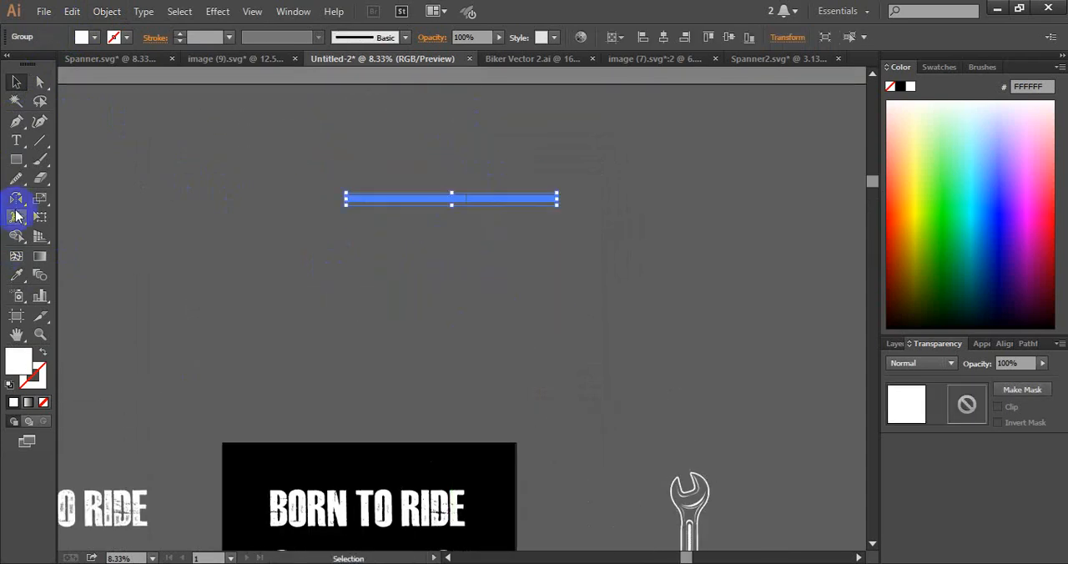
Try to make rotated copies of the dashed line around its left end at an angle of 360/50
left_click_drag(16, 198, 83, 202)
left_click(359, 201)
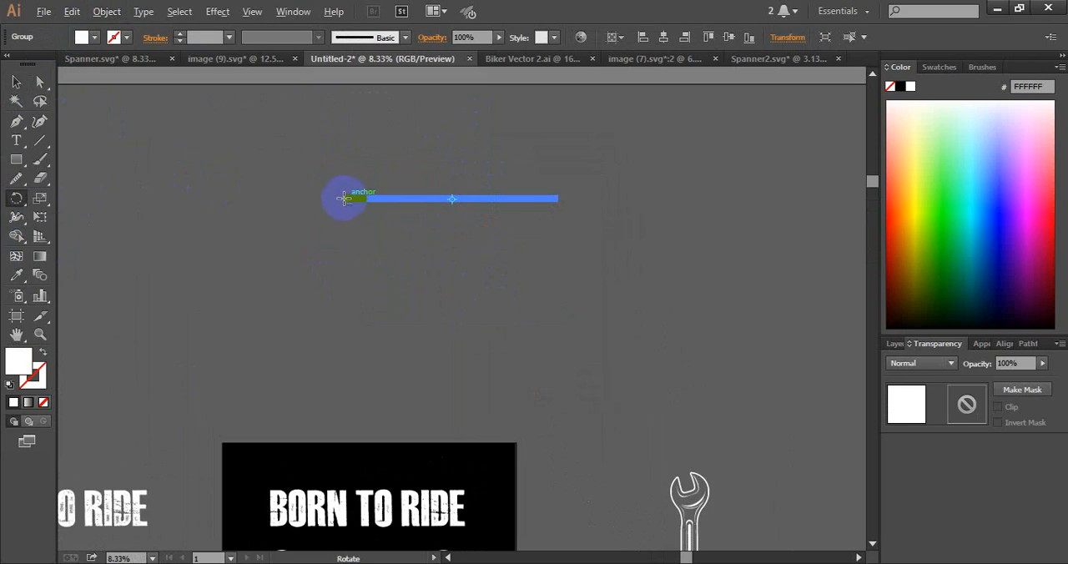
left_click(344, 197, "alt")
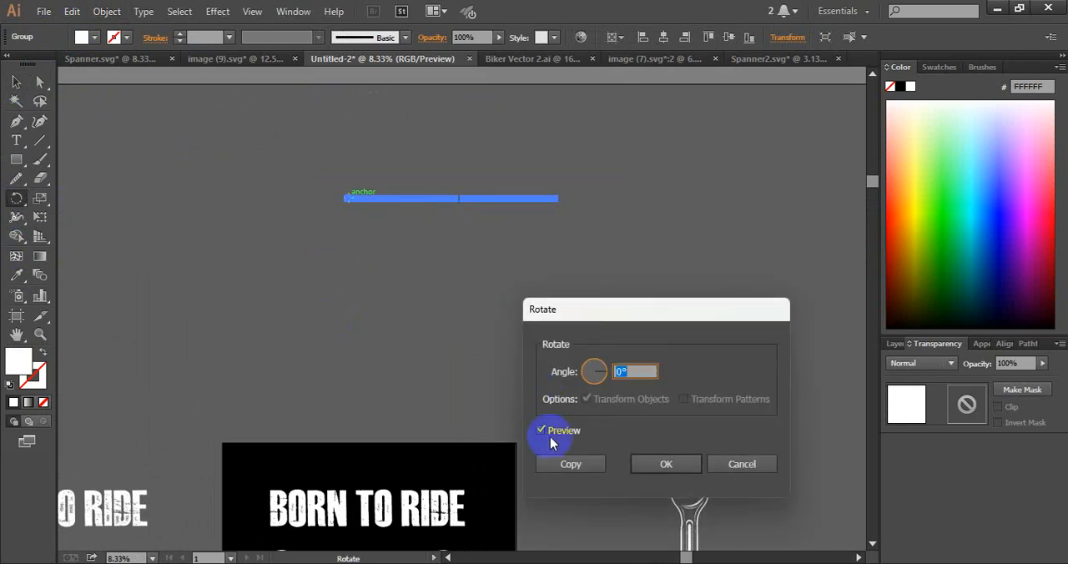
left_click(622, 371)
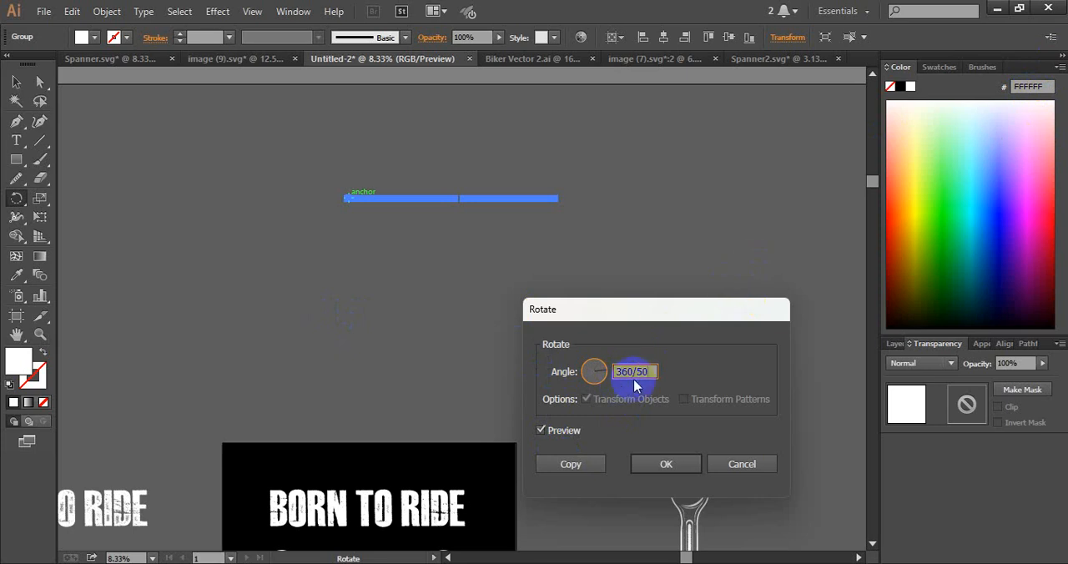
left_click(566, 464)
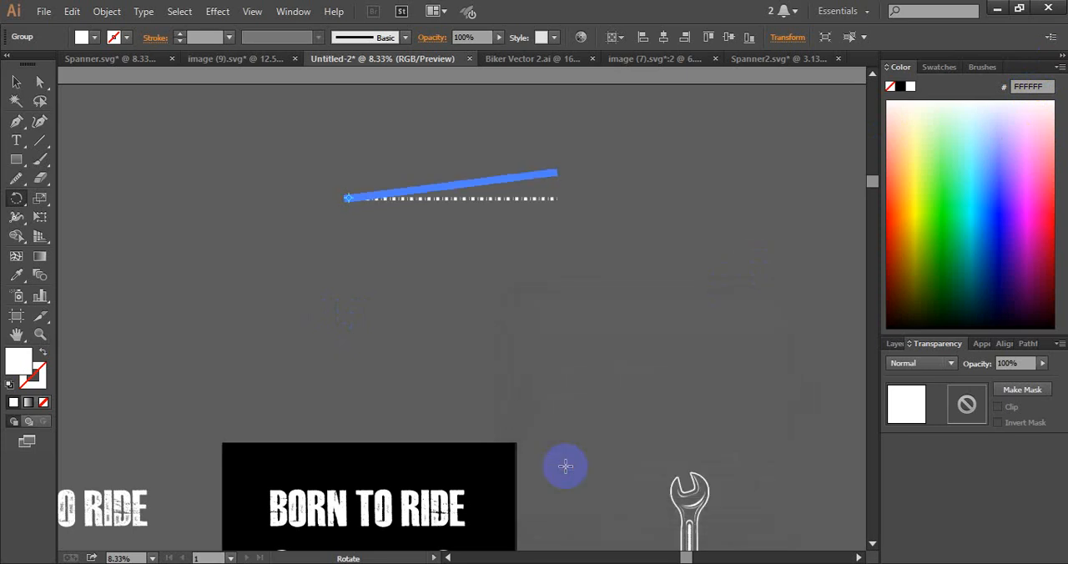
key("ctrl+d")
key("ctrl+d")
key("ctrl+d")
key("ctrl+d")
key("ctrl+d")
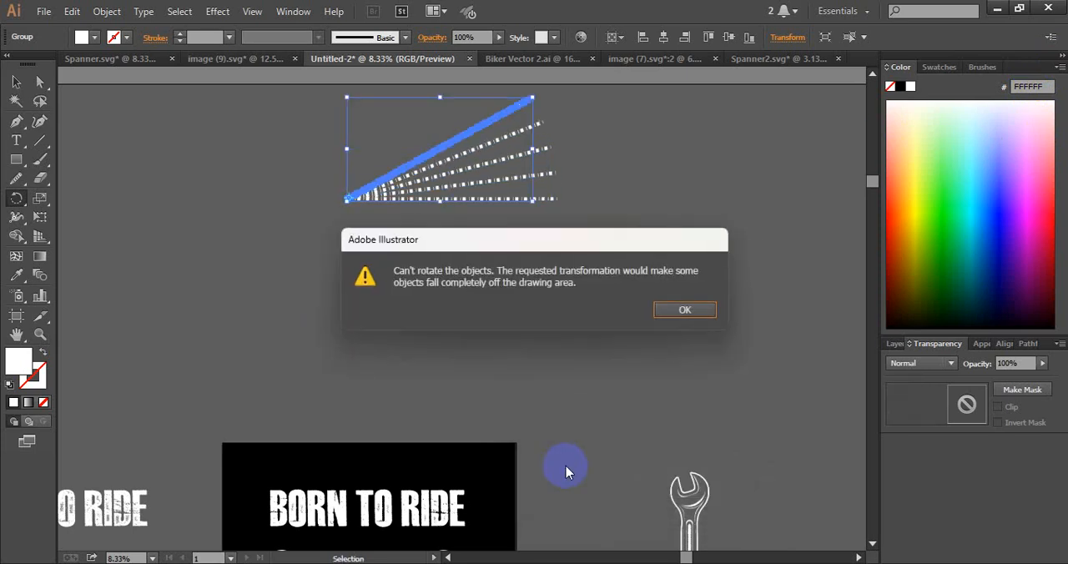
left_click(703, 309)
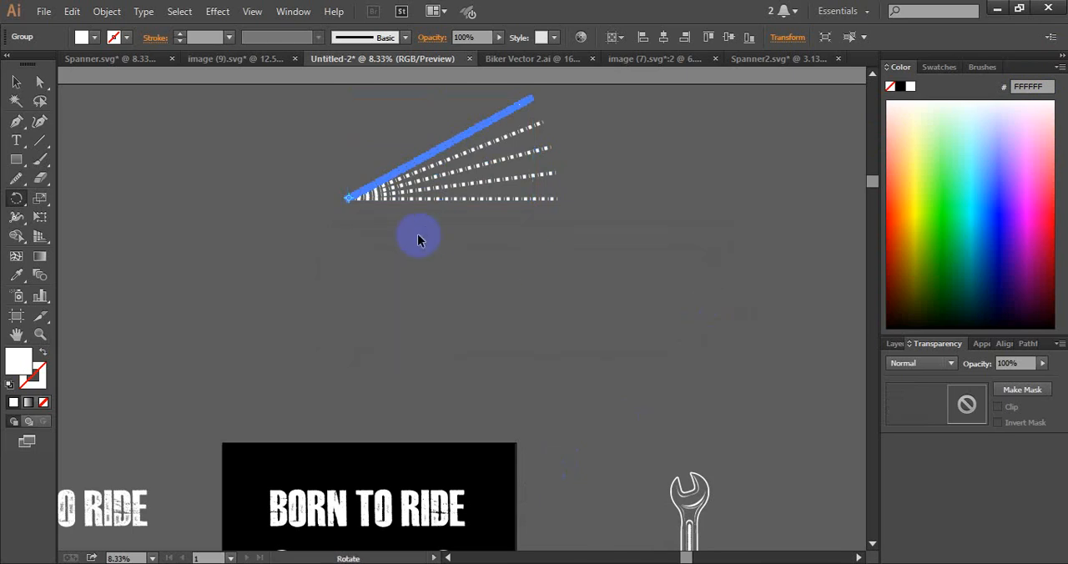
left_click(16, 81)
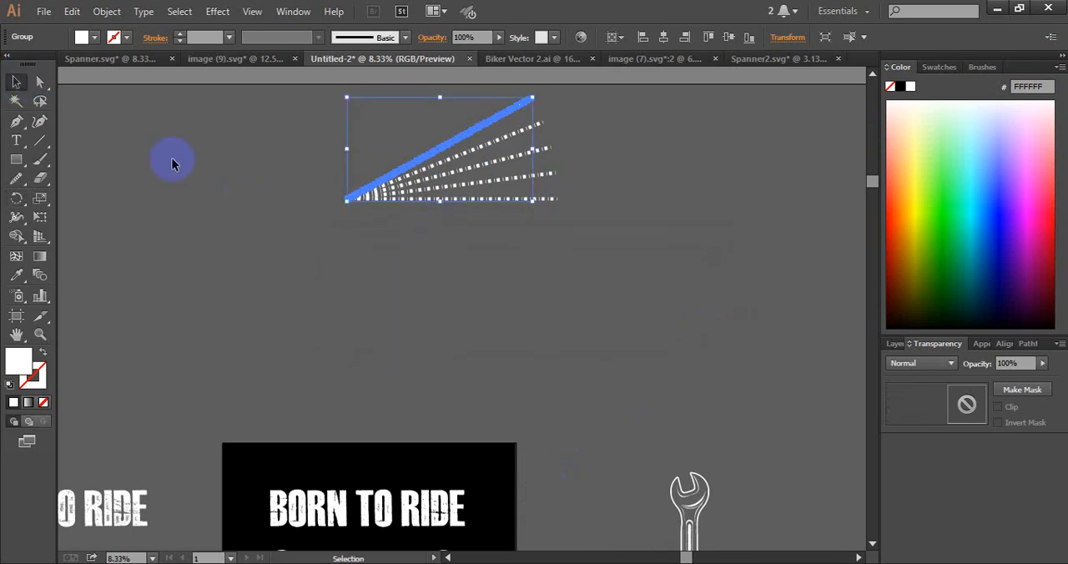
Undo the rotated copies of the dashed line, keeping only the horizontal original
key("ctrl+z")
key("ctrl+z")
key("ctrl+z")
key("ctrl+z")
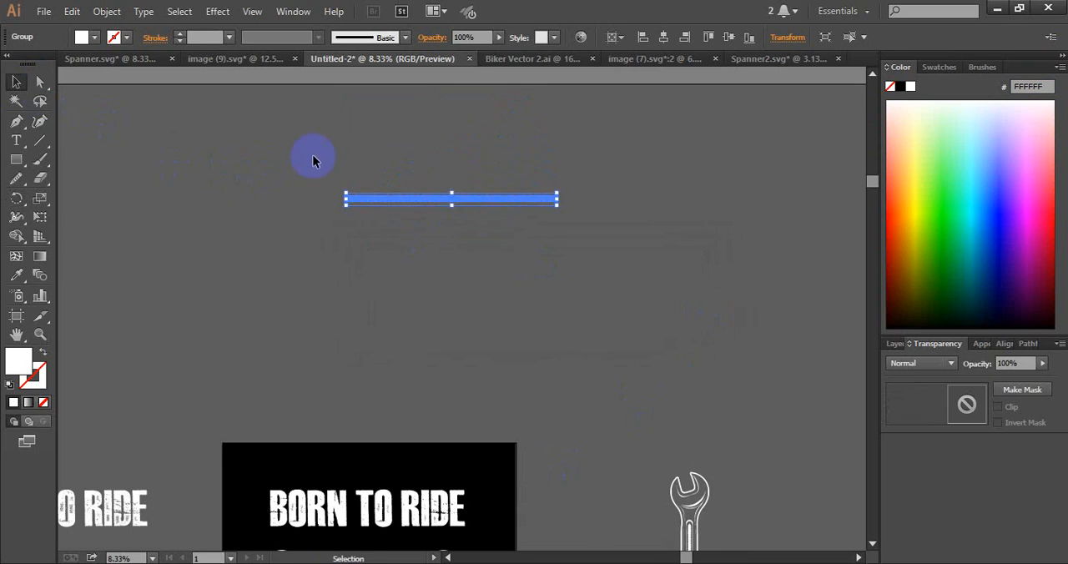
Move the dashed line closer to the artboard and make a copy rotated 7.2° around its left end
left_click_drag(444, 209, 488, 313)
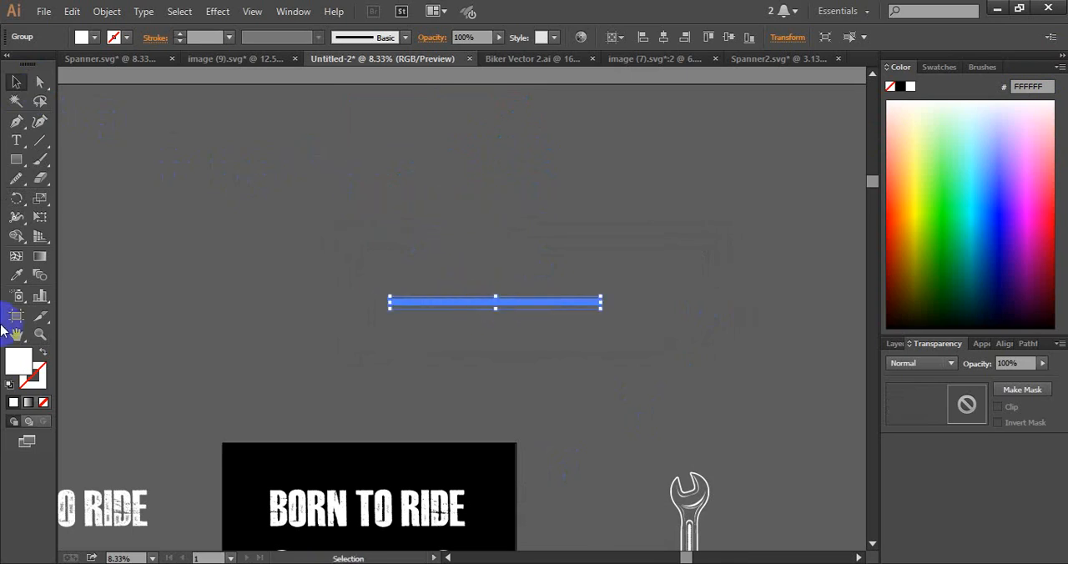
left_click(16, 200)
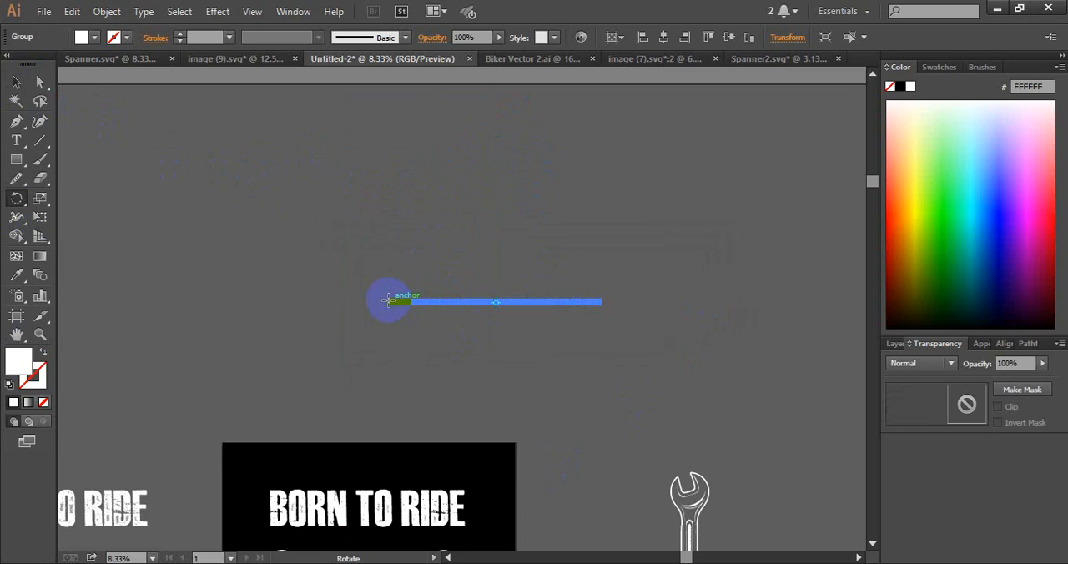
left_click(388, 302, "alt")
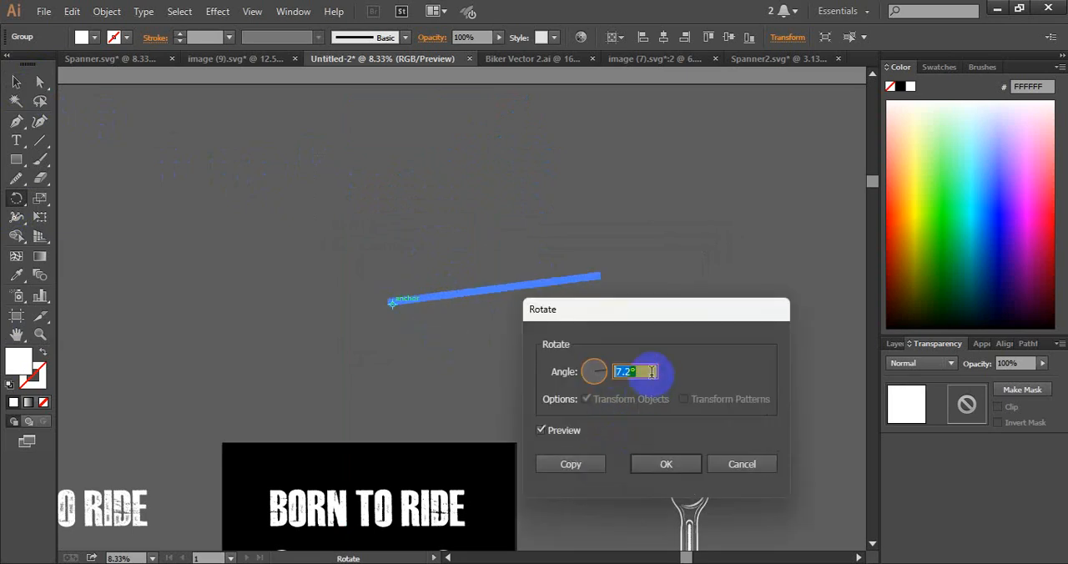
left_click(554, 464)
key("v")
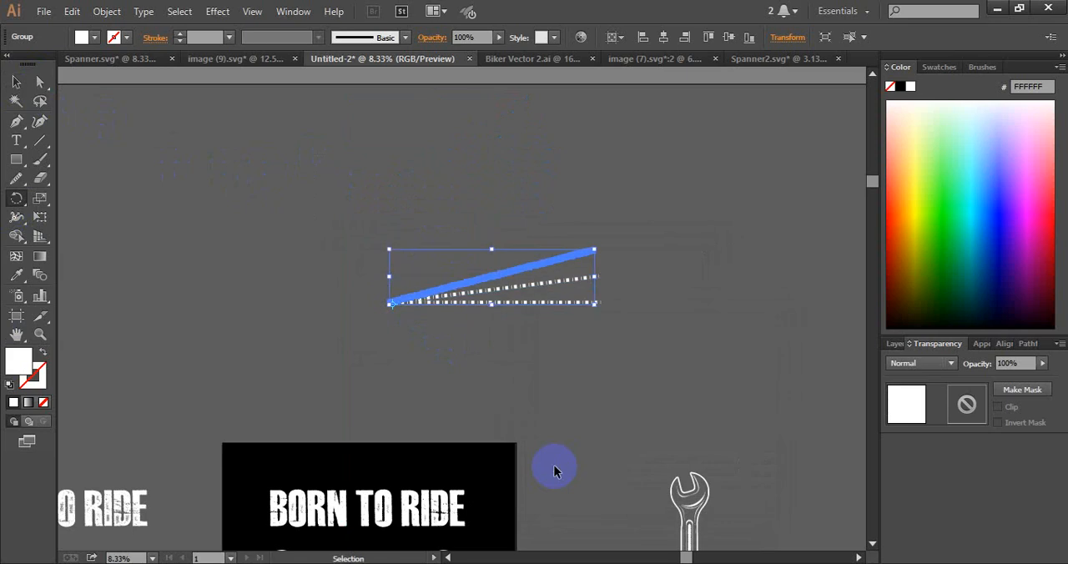
Repeat the rotated copy until the dashed lines form a full circular sunburst, and deselect everything
key("ctrl+d")
key("ctrl+d")
key("ctrl+d")
key("ctrl+d")
key("ctrl+d")
key("ctrl+d")
key("ctrl+d")
key("ctrl+d")
key("ctrl+d")
key("ctrl+d")
key("ctrl+d")
key("ctrl+d")
key("ctrl+d")
key("ctrl+d")
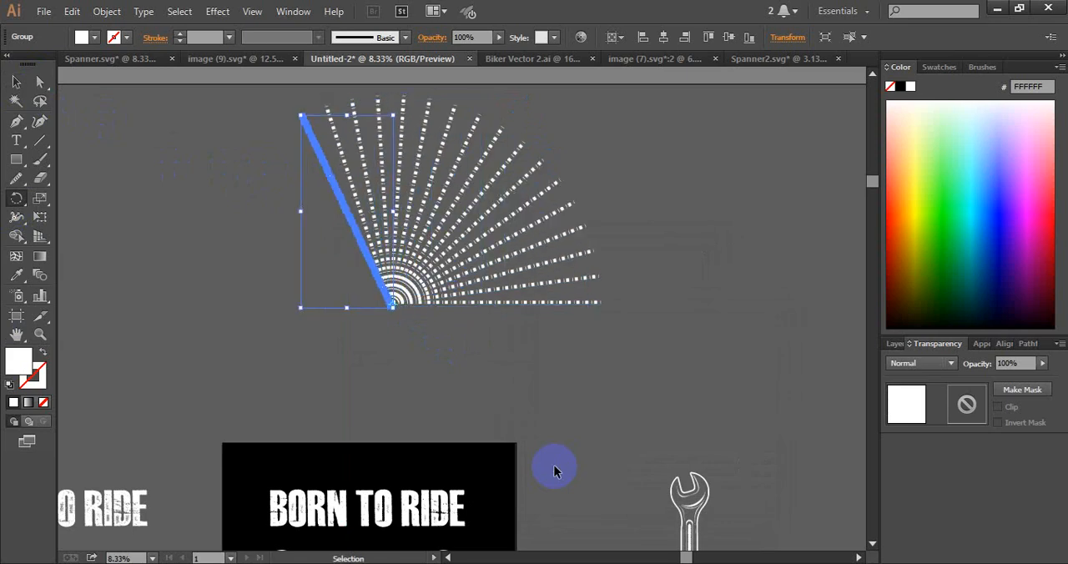
key("ctrl+d")
key("ctrl+d")
key("ctrl+d")
key("ctrl+d")
key("ctrl+d")
key("ctrl+d")
key("ctrl+d")
key("ctrl+d")
key("ctrl+d")
key("ctrl+d")
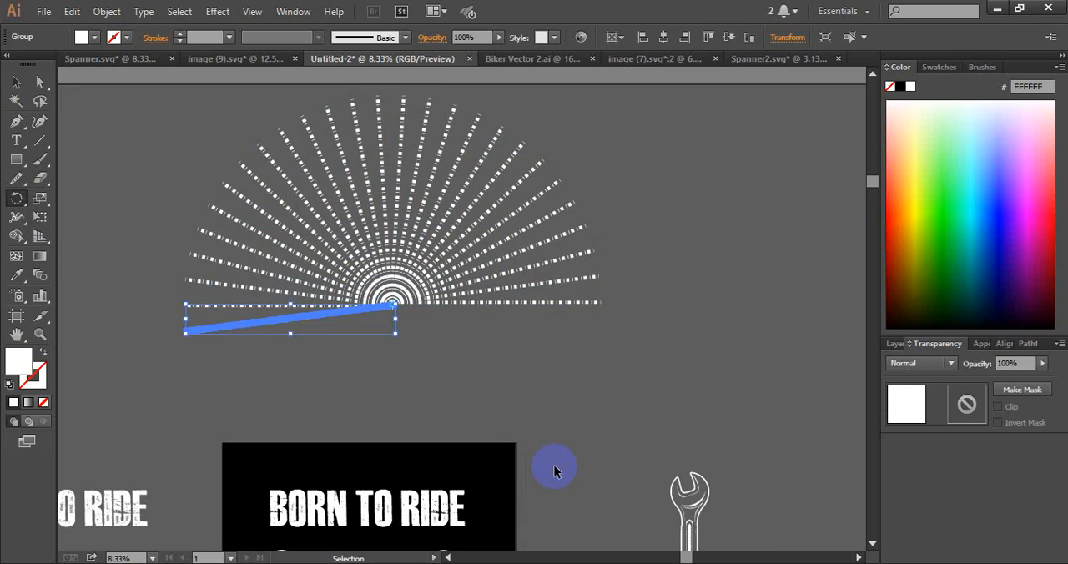
key("ctrl+d")
key("ctrl+d")
key("ctrl+d")
key("ctrl+d")
key("ctrl+d")
key("ctrl+d")
key("ctrl+d")
key("ctrl+d")
key("ctrl+d")
key("ctrl+d")
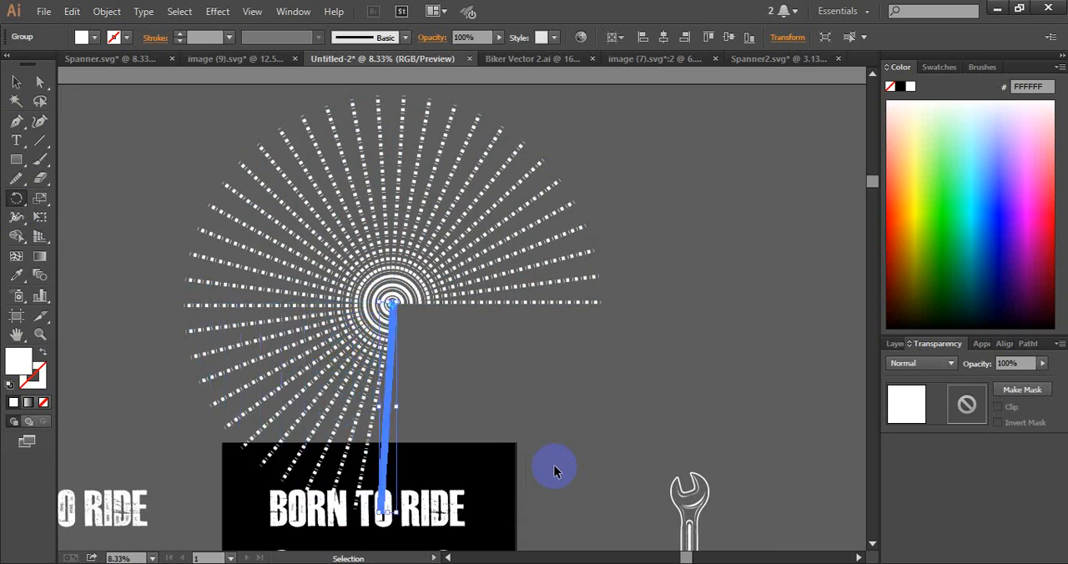
key("ctrl+d")
key("ctrl+d")
key("ctrl+d")
key("ctrl+d")
key("ctrl+d")
key("ctrl+d")
key("ctrl+d")
key("ctrl+d")
key("ctrl+d")
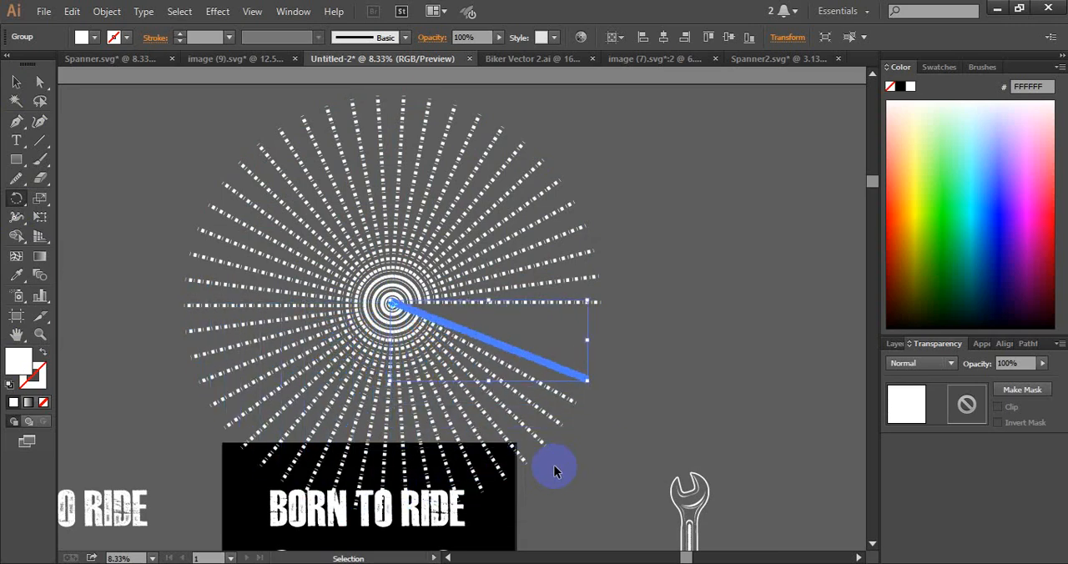
key("ctrl+d")
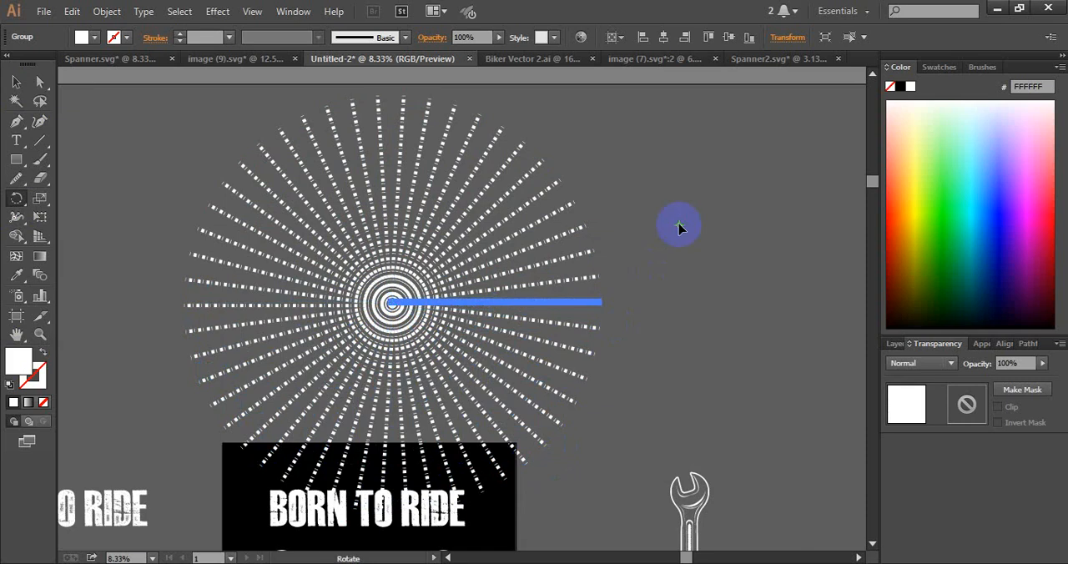
key("v")
left_click(674, 195)
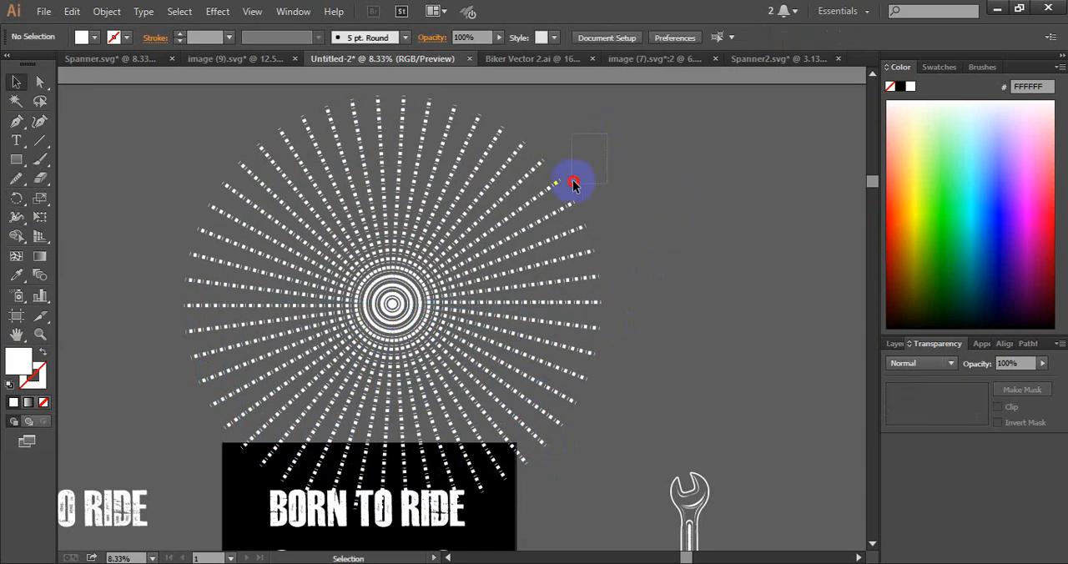
Shrink the sunburst and move it onto the artboard, centred over the motorcycle's headlight
left_click(359, 352)
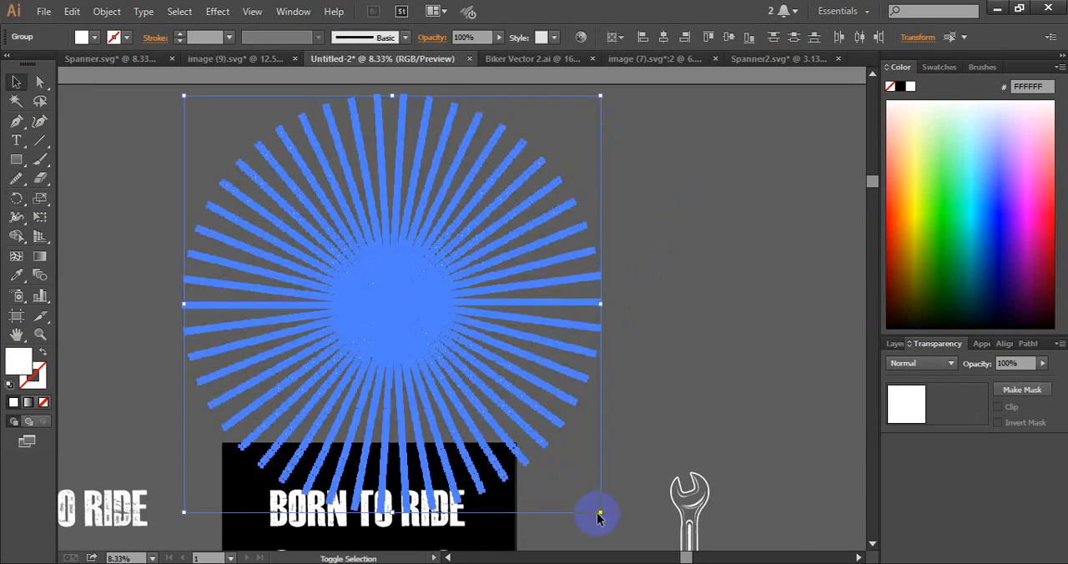
left_click_drag(599, 512, 364, 285)
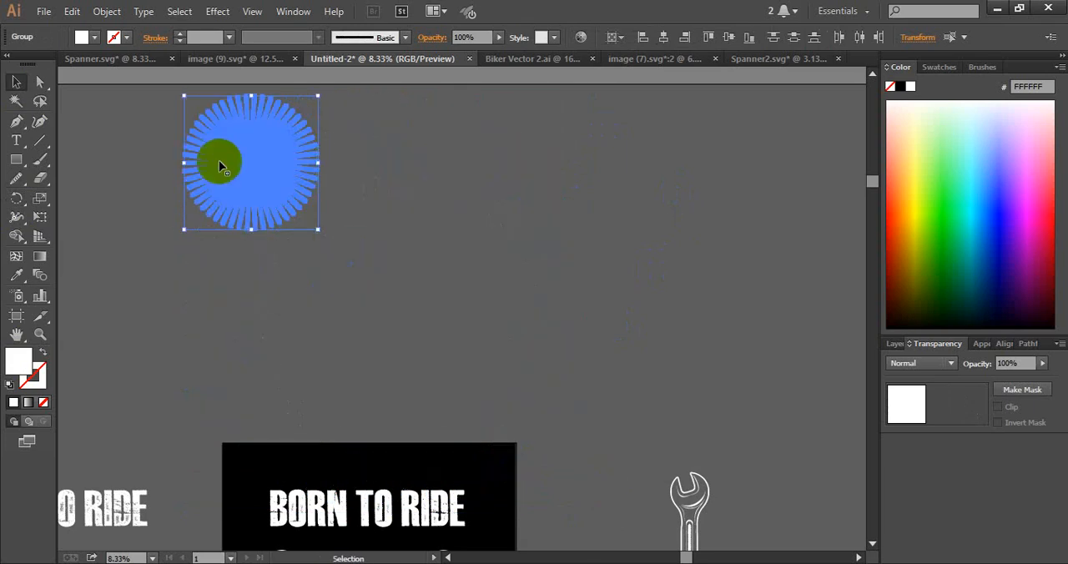
left_click_drag(238, 164, 392, 331)
scroll(469, 169, "down", 3)
scroll(470, 170, "right", 2)
left_click_drag(278, 178, 236, 464)
left_click(489, 230)
left_click_drag(438, 286, 579, 192)
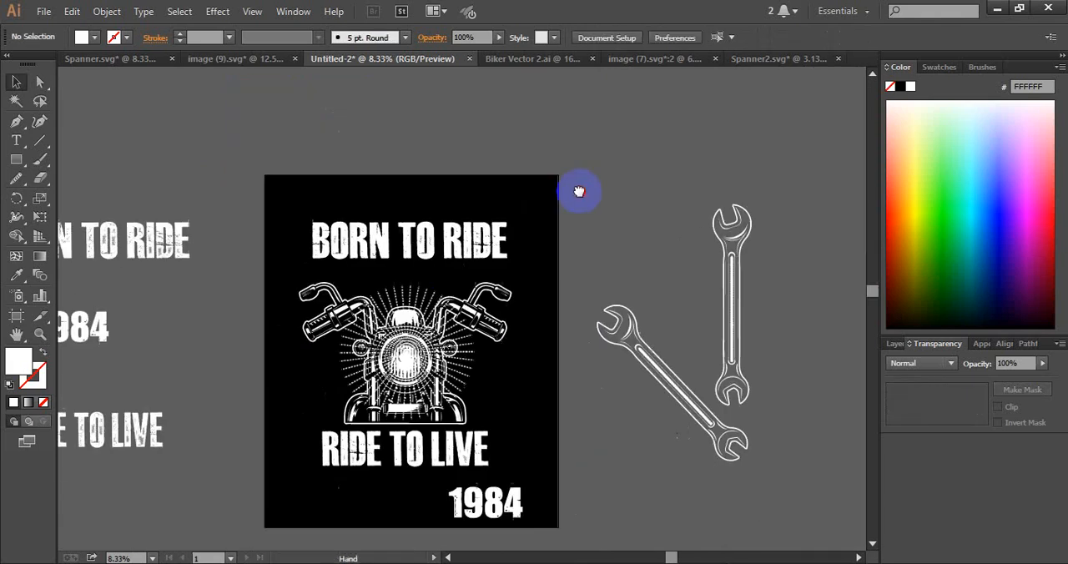
Enlarge the sunburst evenly around its centre until it spans the full width of the handlebars
left_click(463, 352)
left_click_drag(473, 420, 510, 461)
left_click(617, 208)
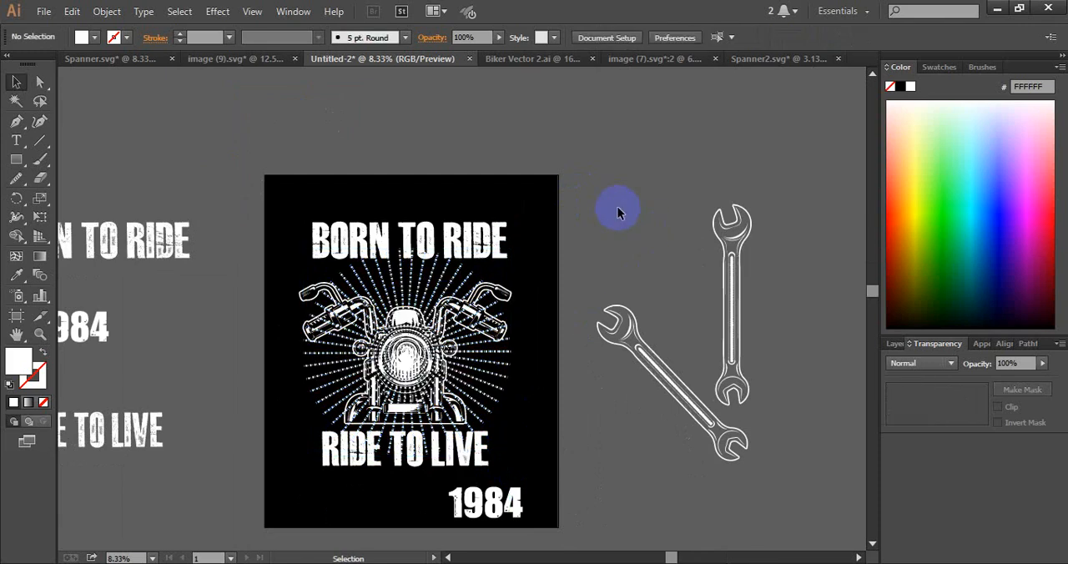
Offset the motorcycle's silhouette path by 20 px with round joins and cut the enlarged shape
left_click(410, 327)
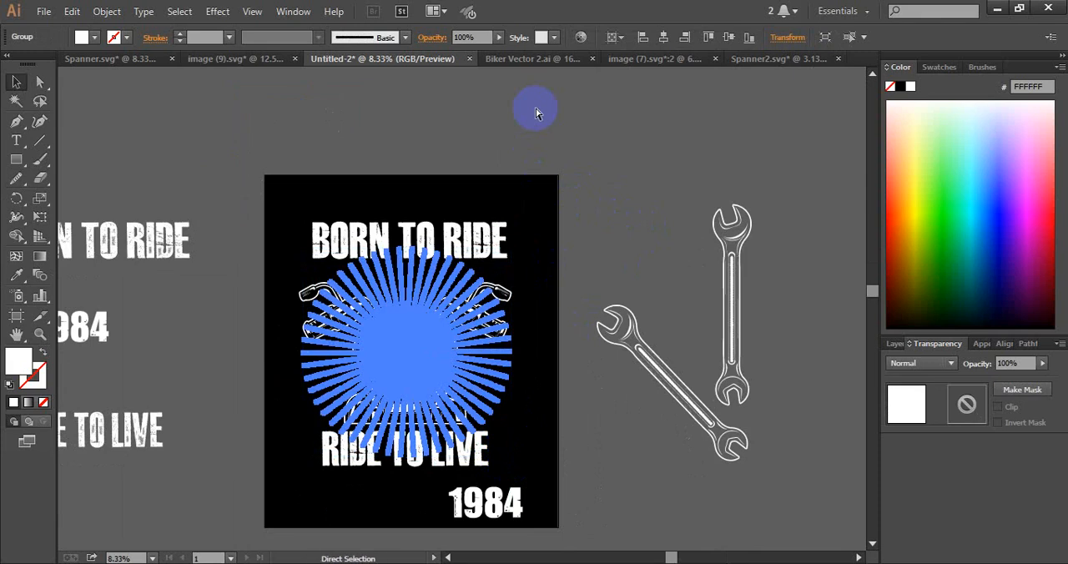
left_click(584, 148)
left_click(511, 300)
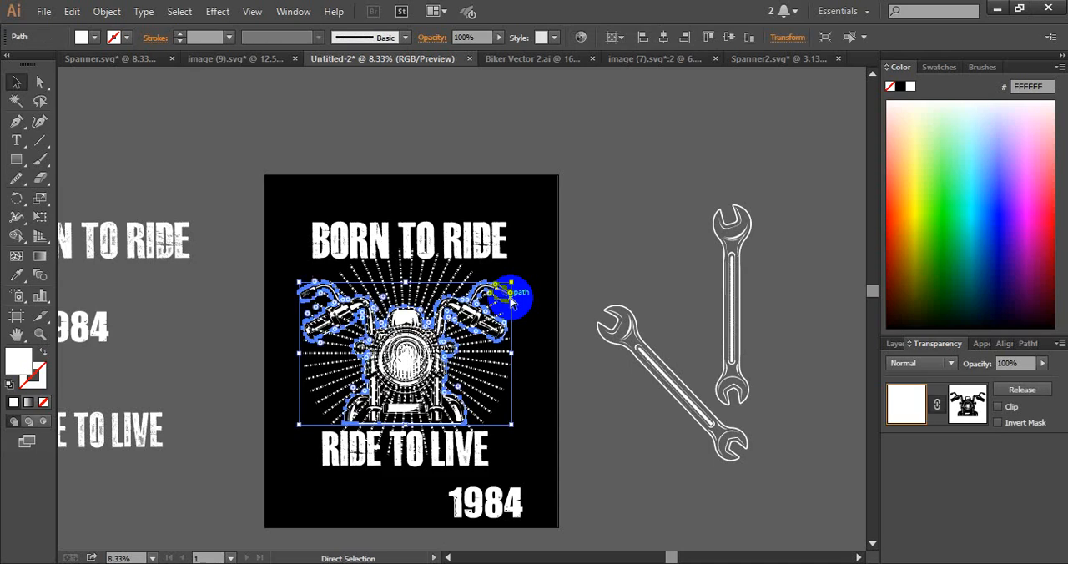
key("ctrl+shift+o")
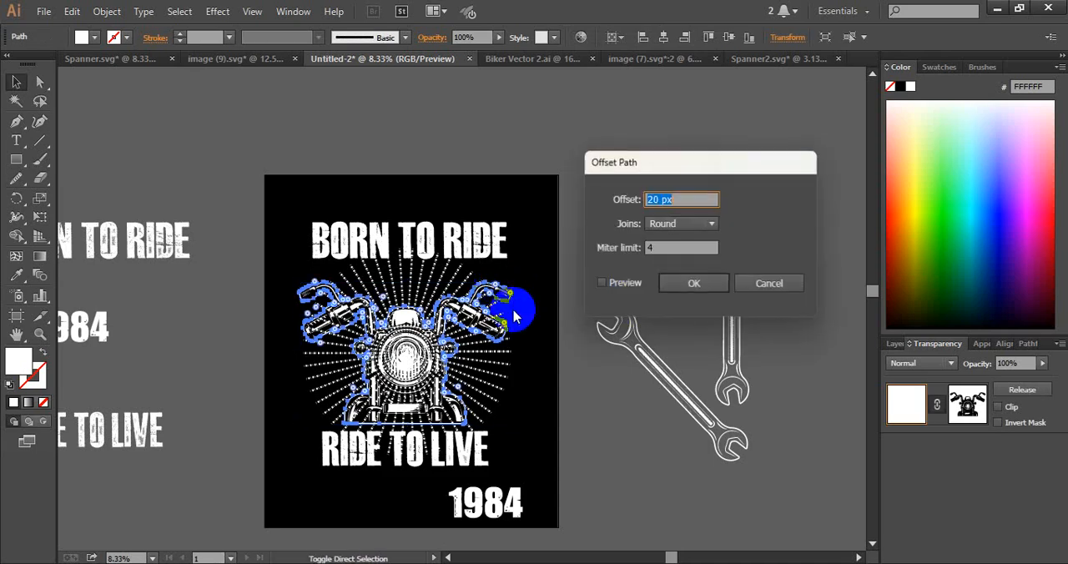
left_click(617, 284)
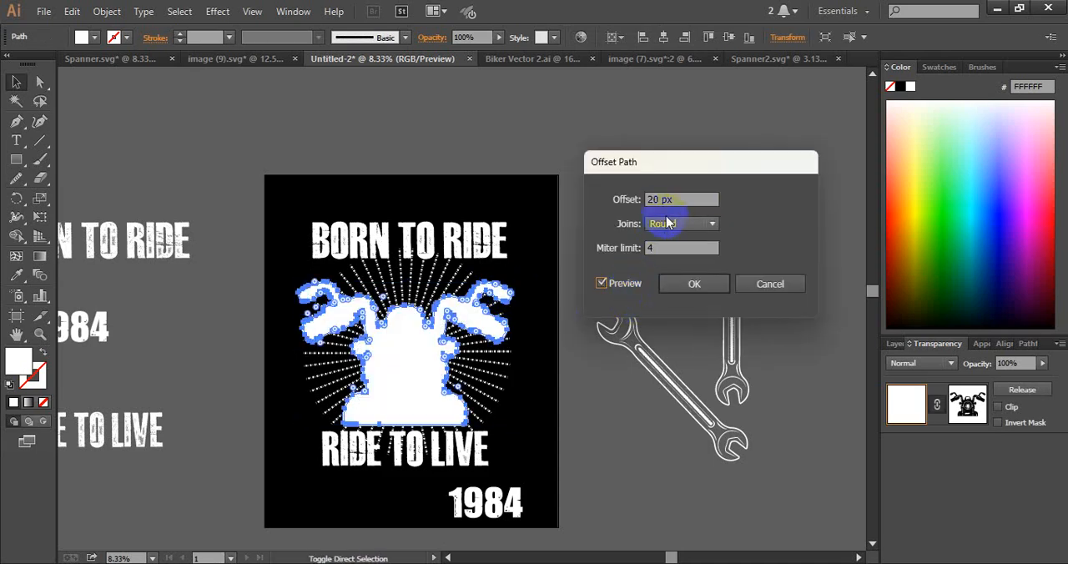
left_click(693, 284)
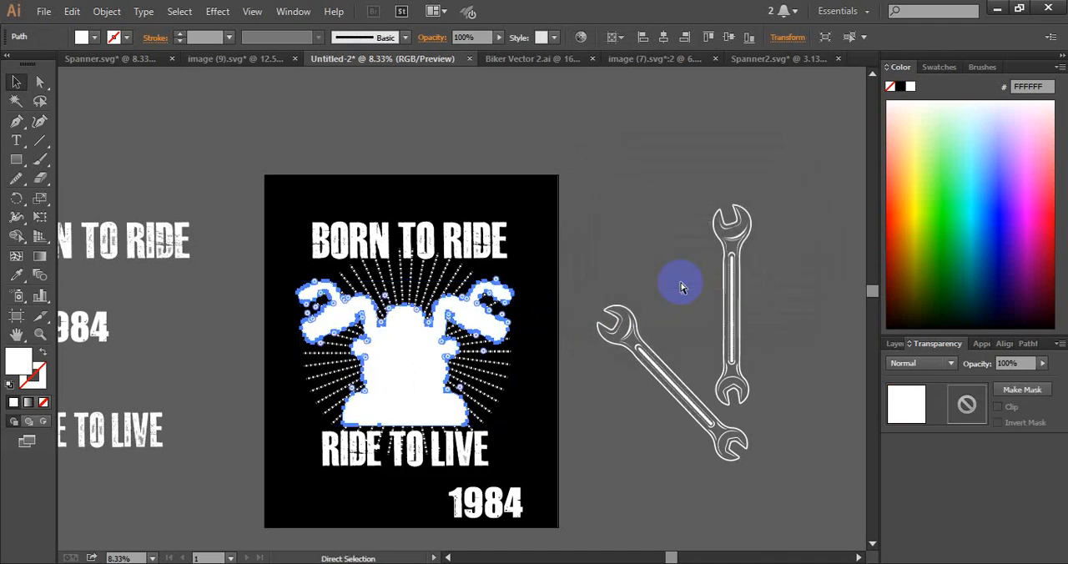
key("Delete")
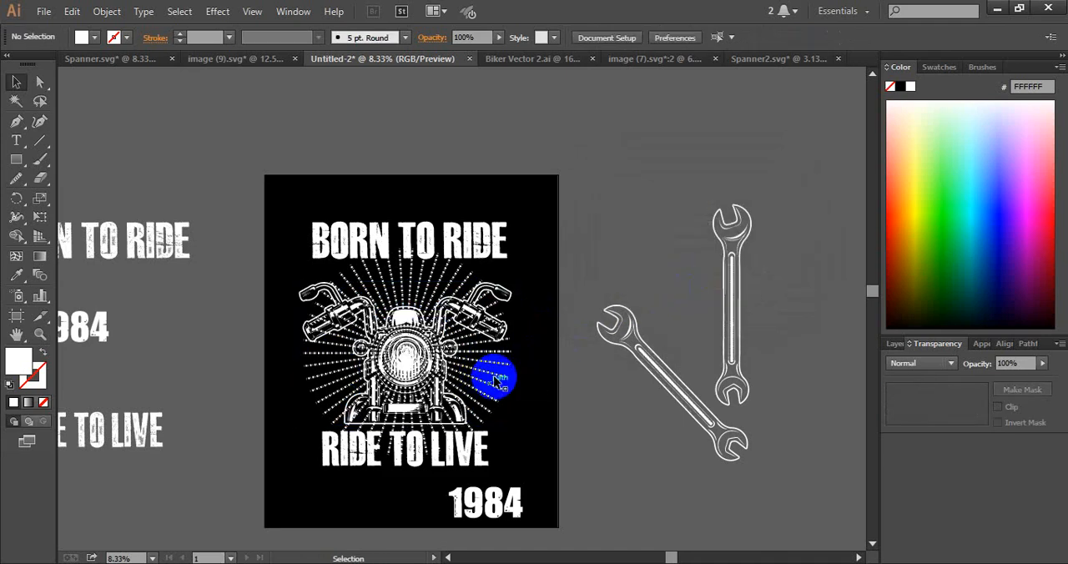
Mask the sunburst behind the motorcycle with a non-clipping opacity mask containing the pasted silhouette filled black
left_click(494, 375)
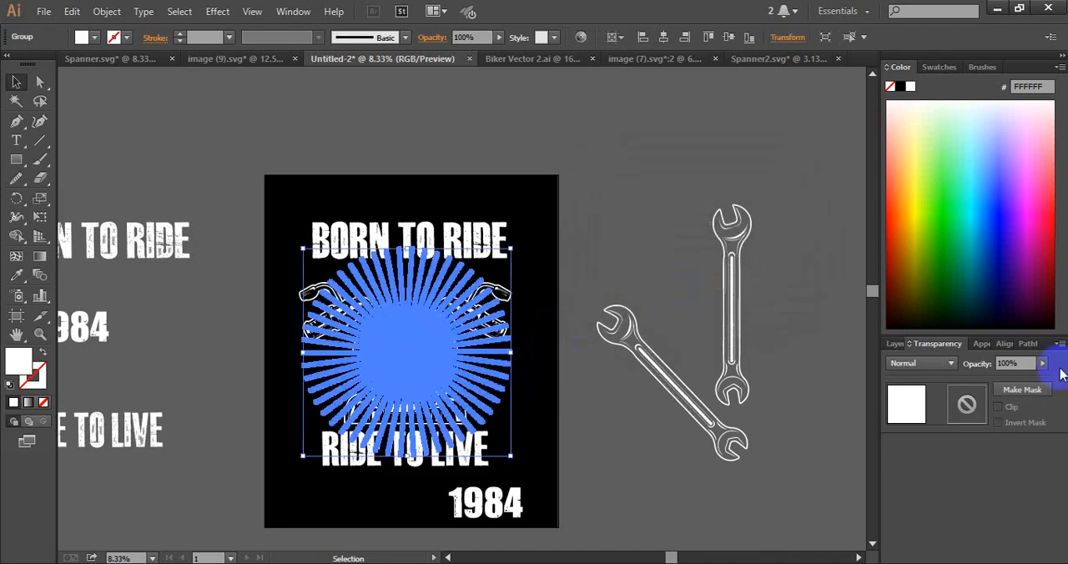
left_click(961, 403)
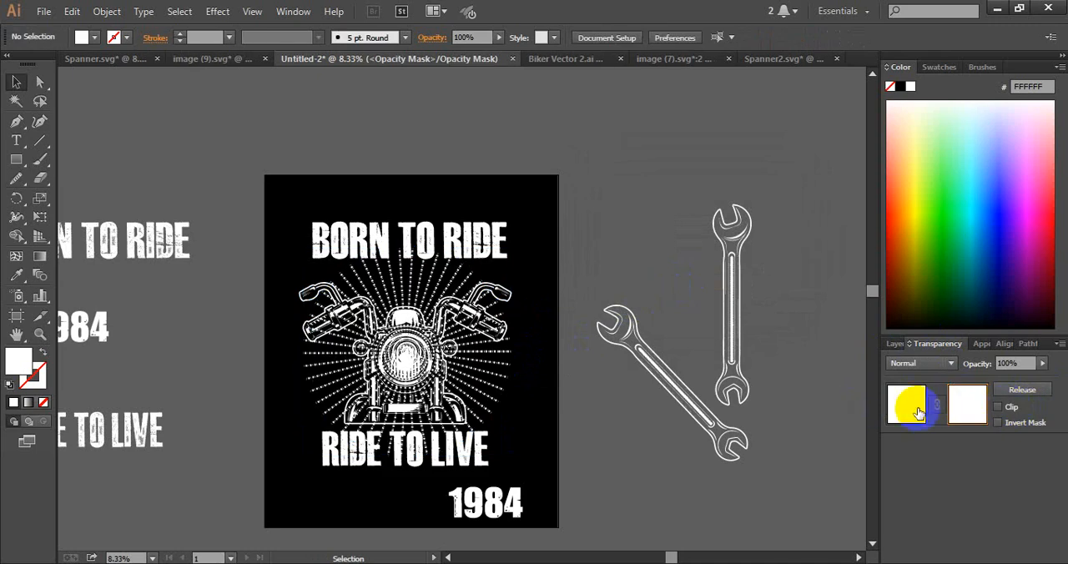
key("ctrl+f")
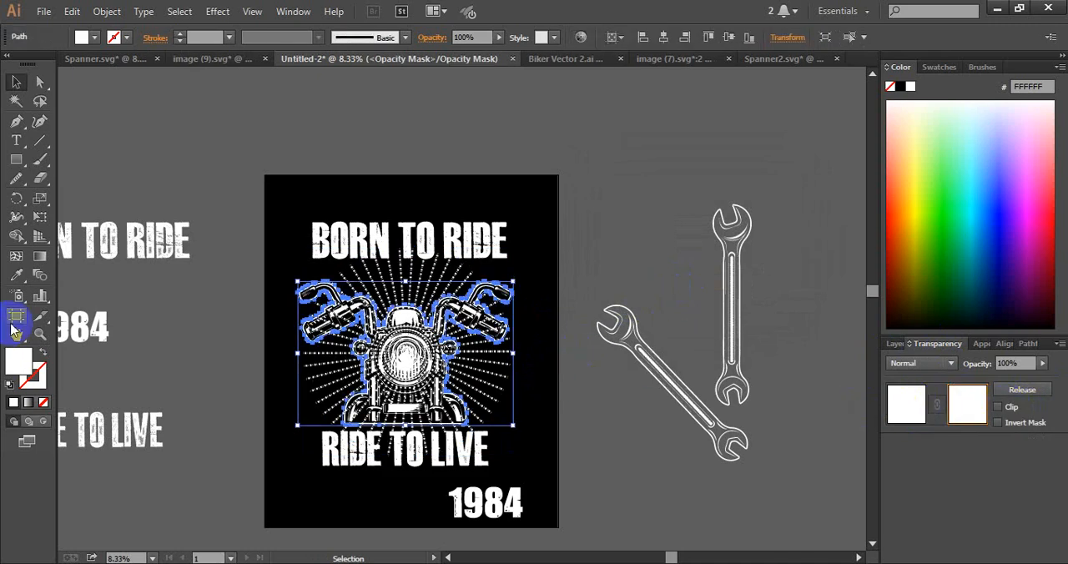
left_click(15, 276)
left_click(298, 197)
left_click(16, 81)
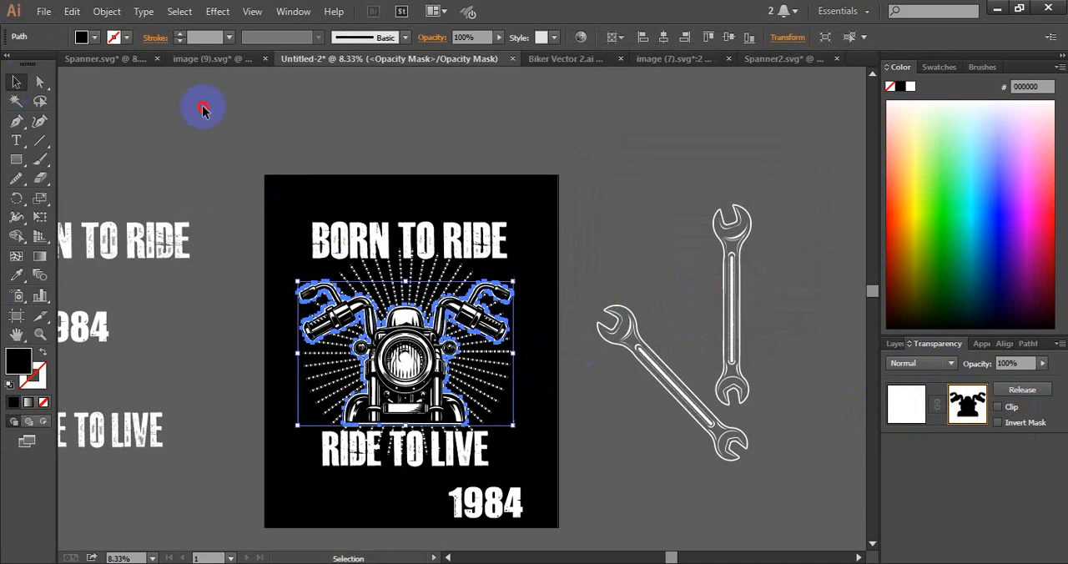
left_click(202, 102)
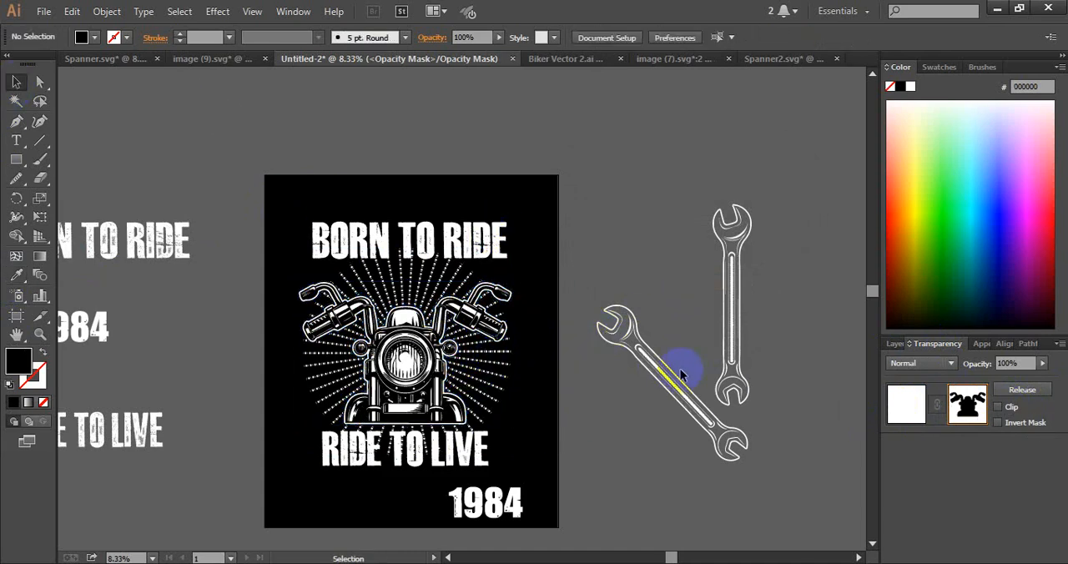
left_click(898, 410)
left_click(797, 416)
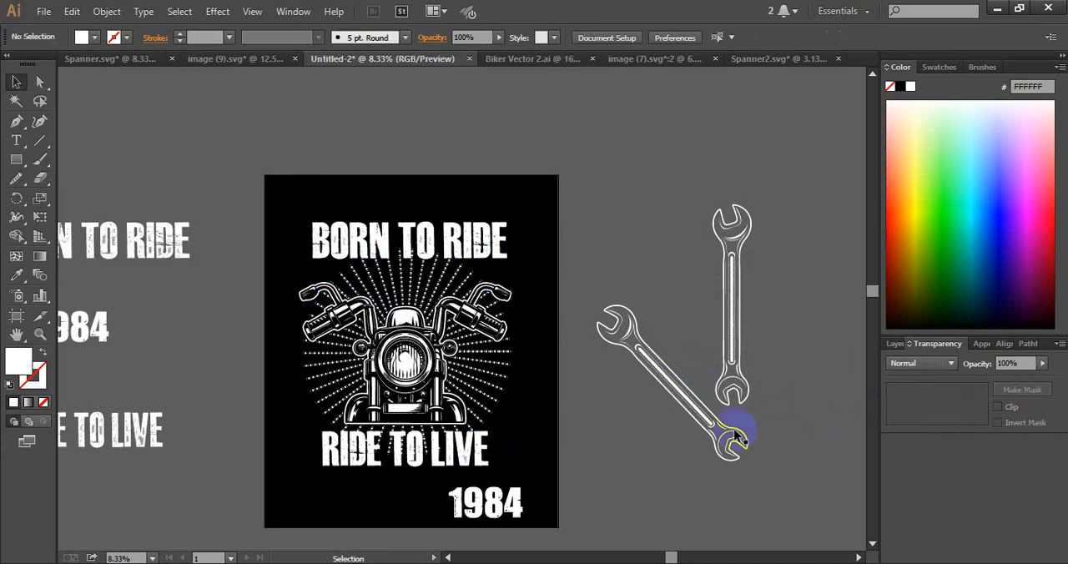
Place the angled wrench over the motorcycle, slightly smaller and rotated to run from the lower left to the upper right
left_click_drag(692, 409, 522, 372)
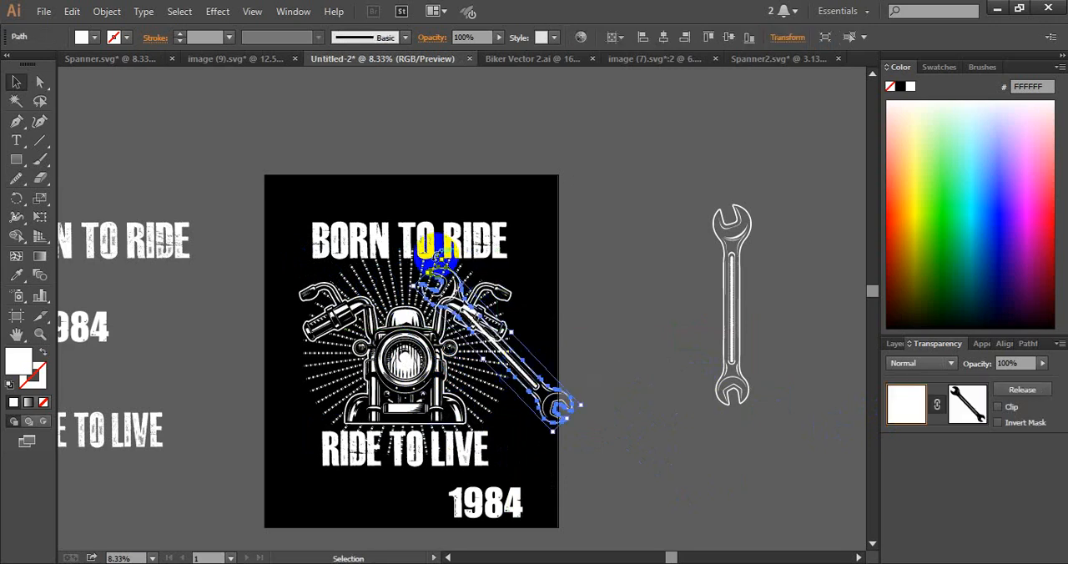
left_click_drag(432, 255, 507, 355)
left_click(495, 398)
left_click_drag(498, 403, 429, 264)
left_click_drag(340, 379, 323, 407)
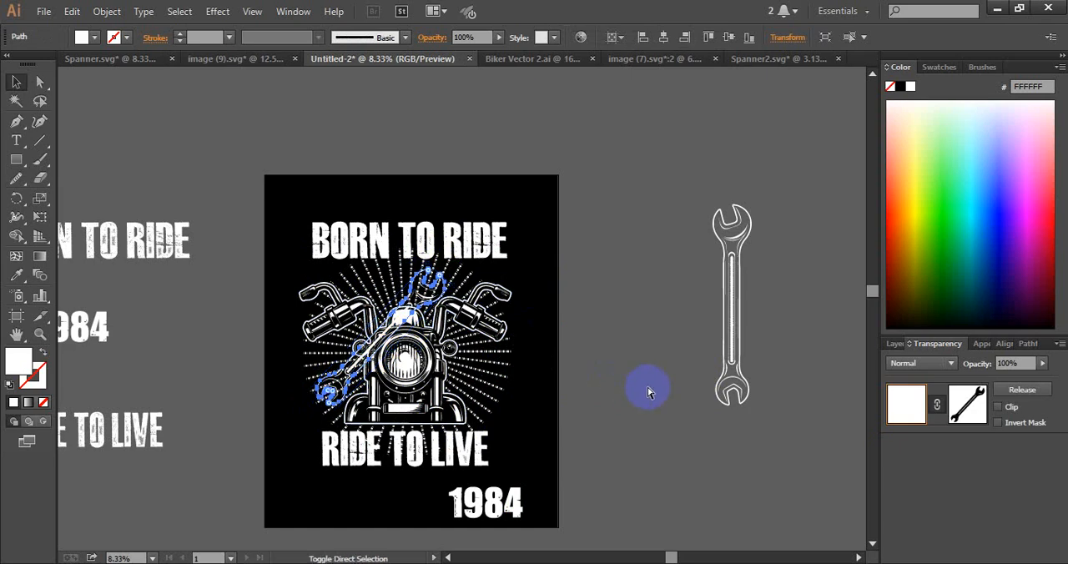
Offset the placed wrench's outline by 20 px with round joins and fill the enlarged shape with black
key("ctrl+shift+o")
left_click(627, 284)
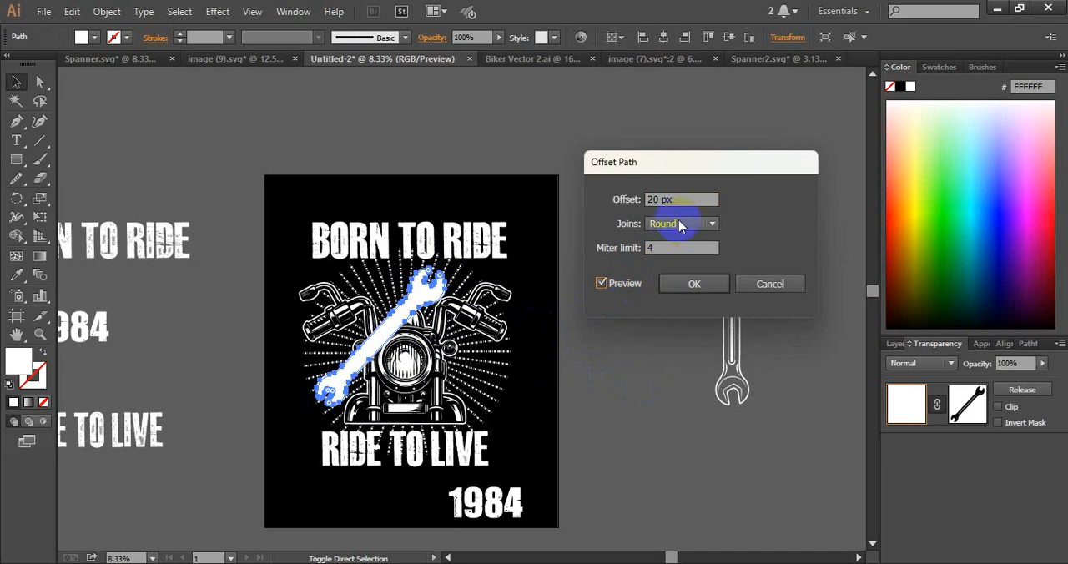
left_click(693, 286)
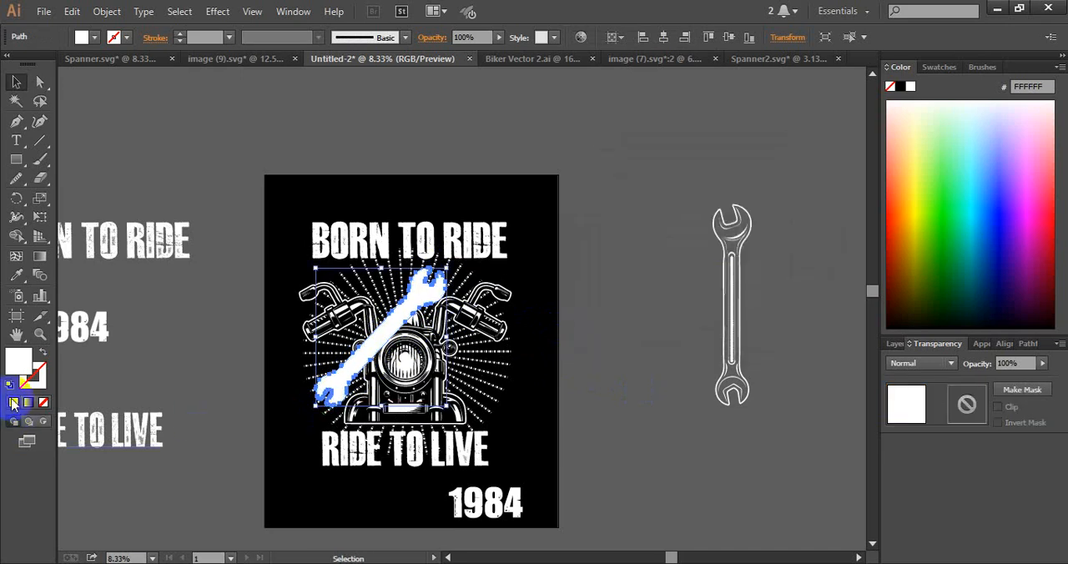
left_click(16, 275)
left_click(301, 196)
left_click(23, 82)
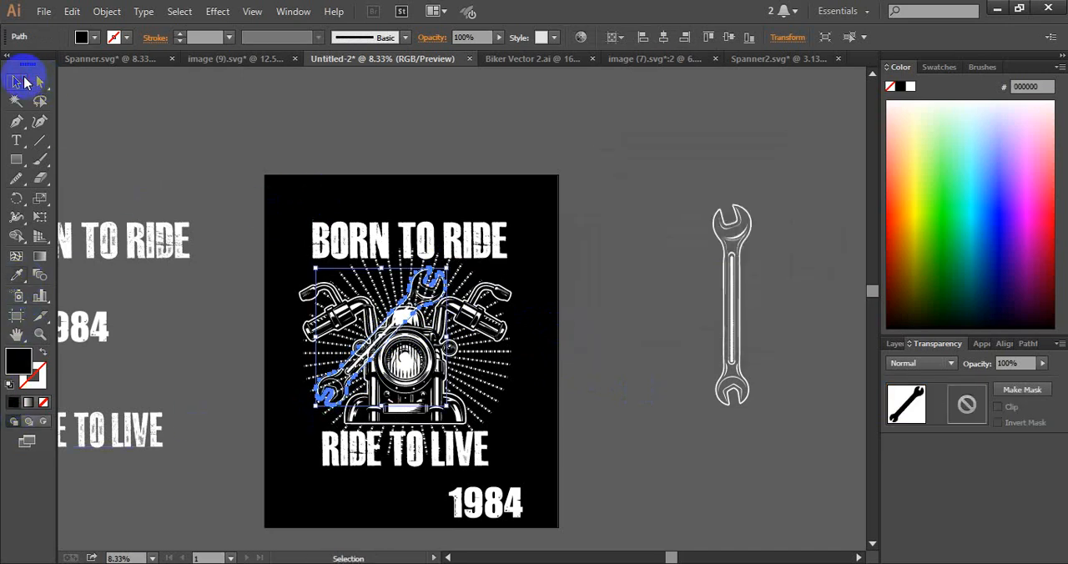
left_click(231, 155)
Mask the grouped sunburst and motorcycle behind the wrench with a non-clipping opacity mask containing the black wrench shape
left_click(482, 357)
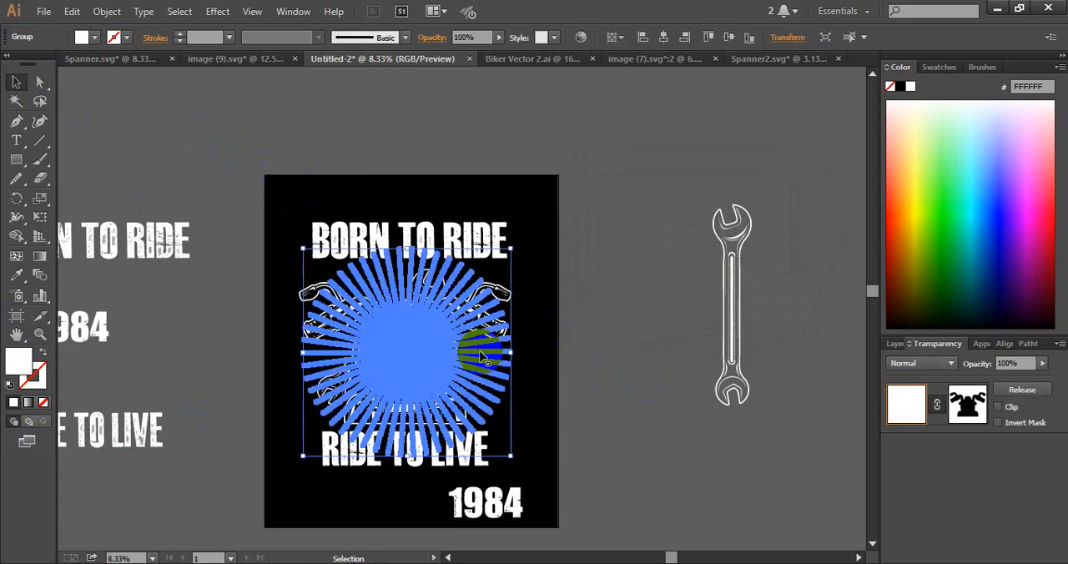
left_click_drag(482, 354, 529, 285)
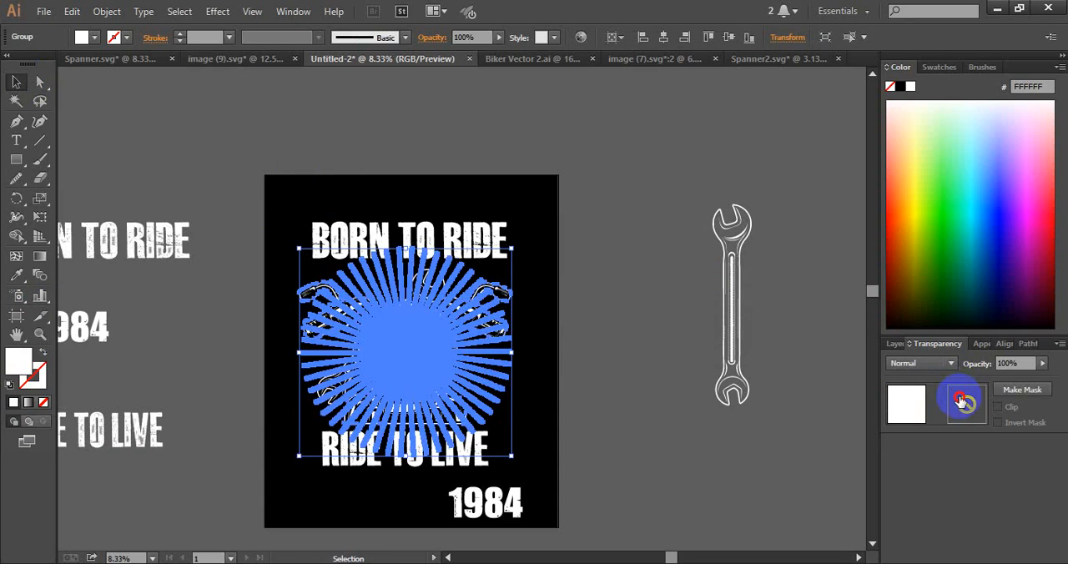
left_click(962, 402)
left_click(1001, 408)
key("ctrl+f")
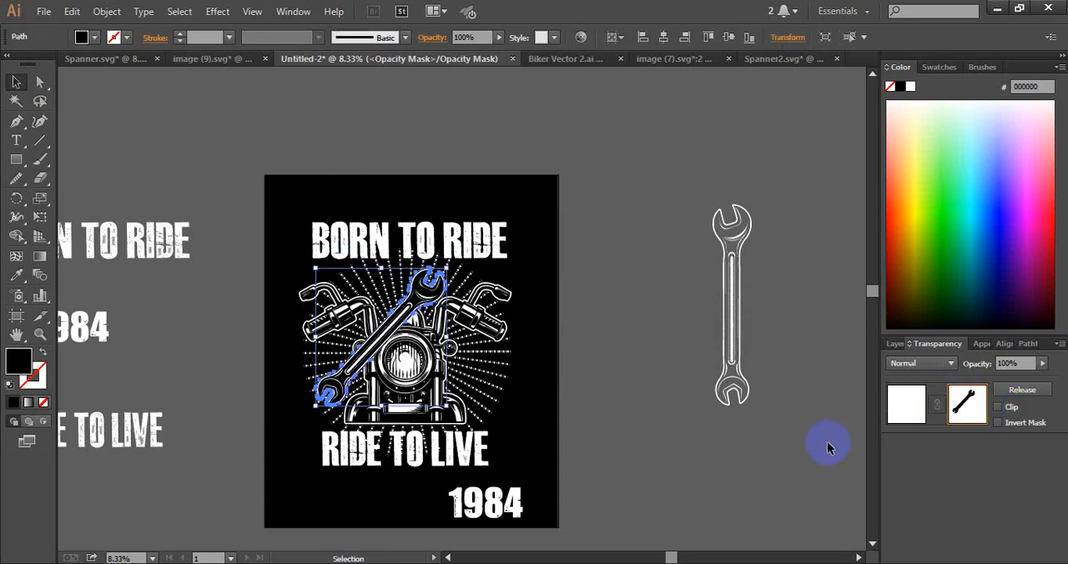
left_click(901, 407)
left_click(700, 462)
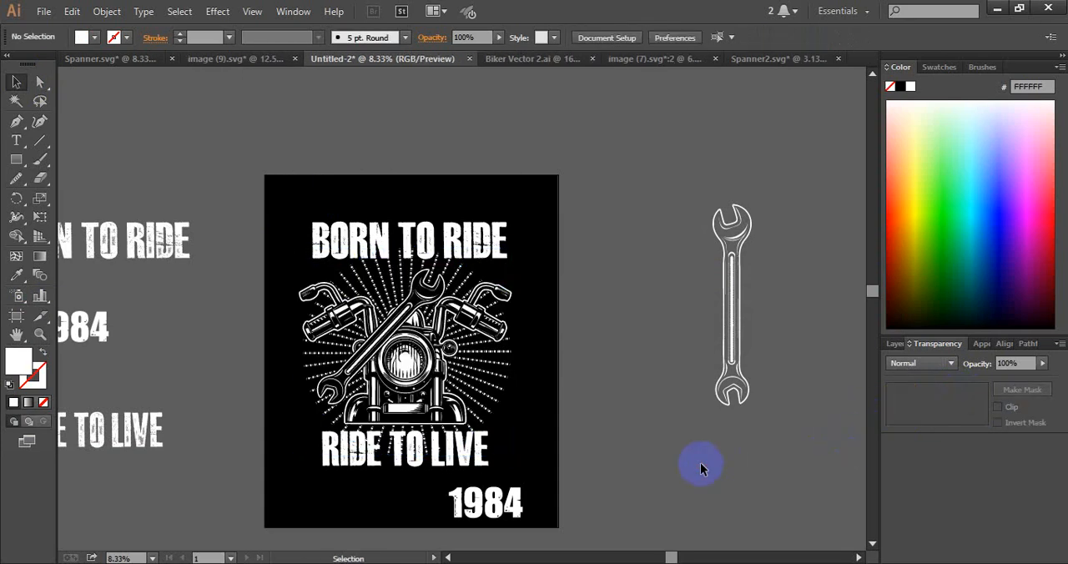
left_click(16, 83)
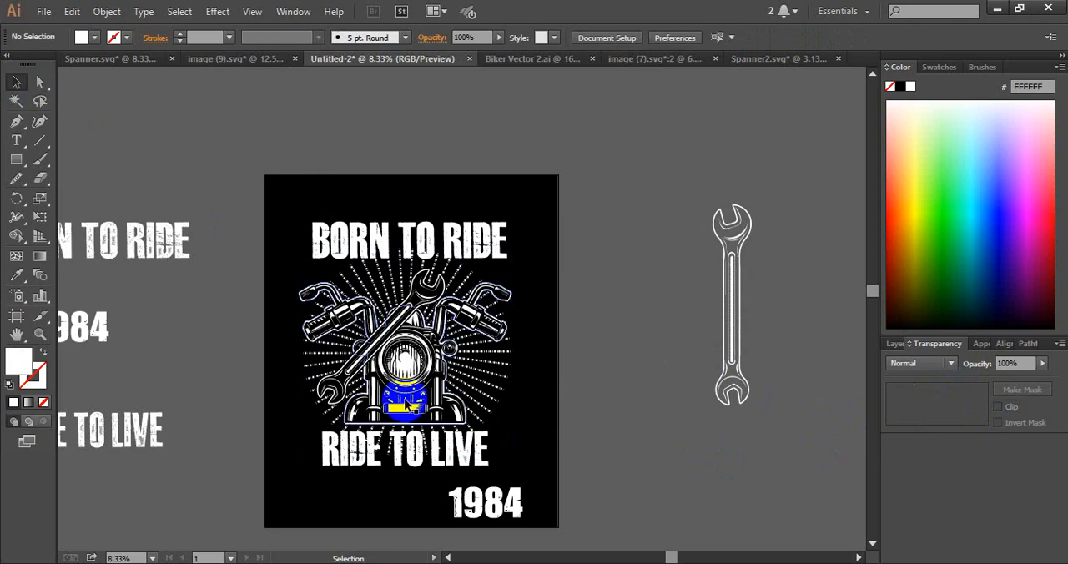
left_click(453, 362)
left_click(757, 337)
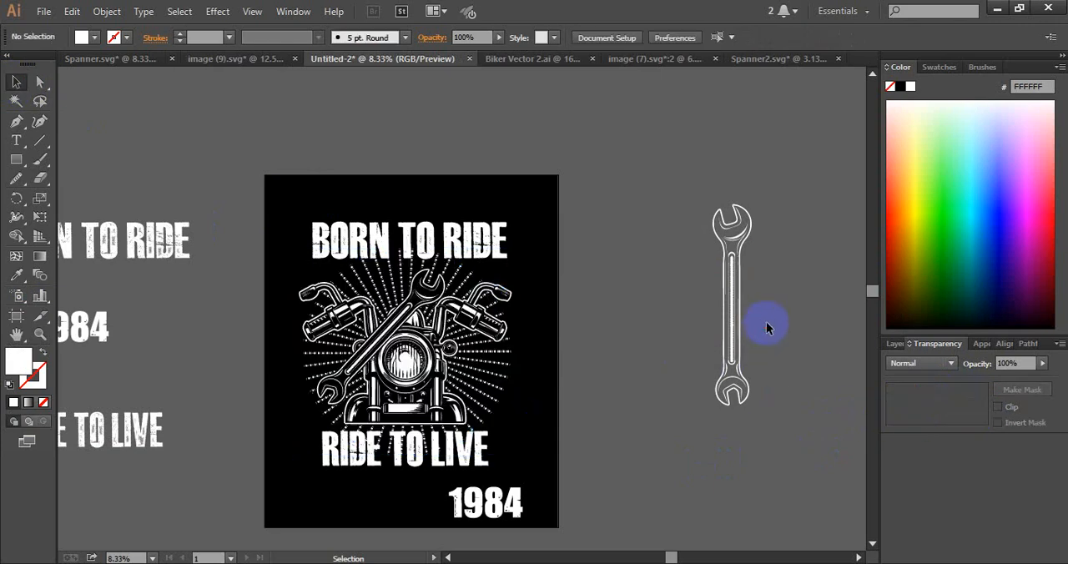
left_click(435, 298)
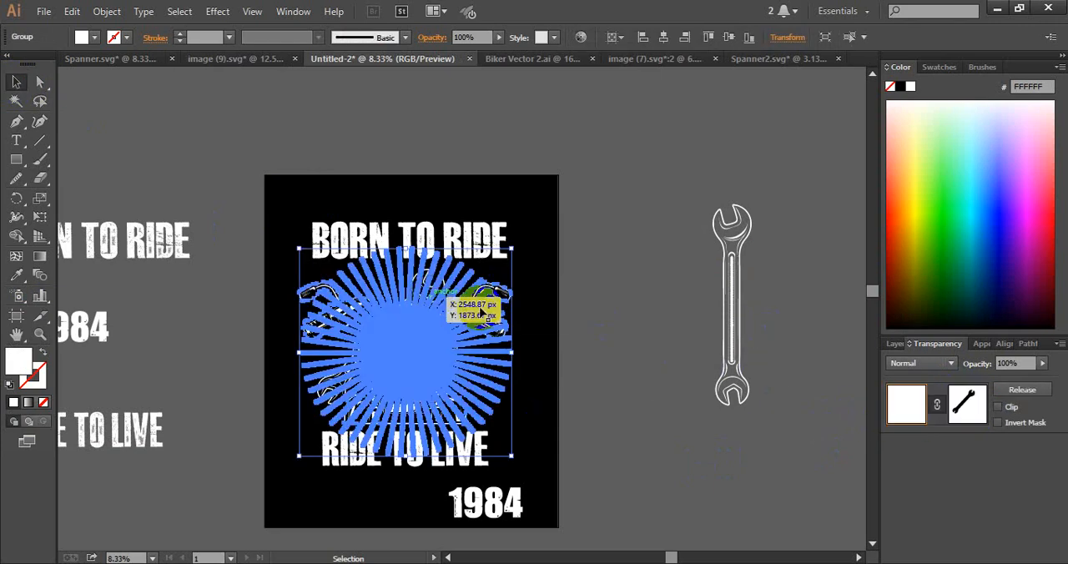
left_click(693, 362)
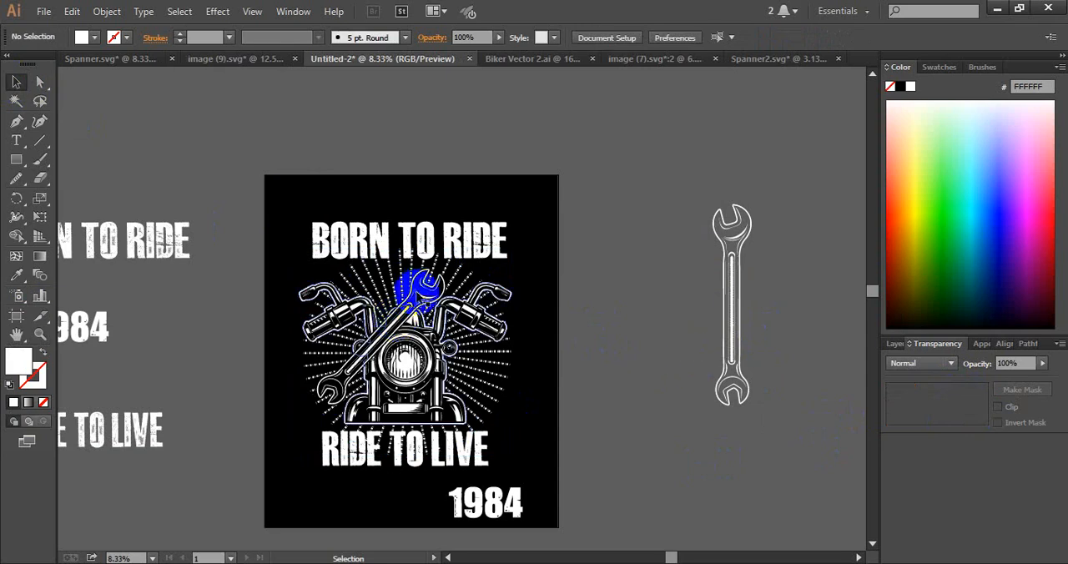
Make a reflected copy of the wrench across the vertical axis
left_click(429, 281)
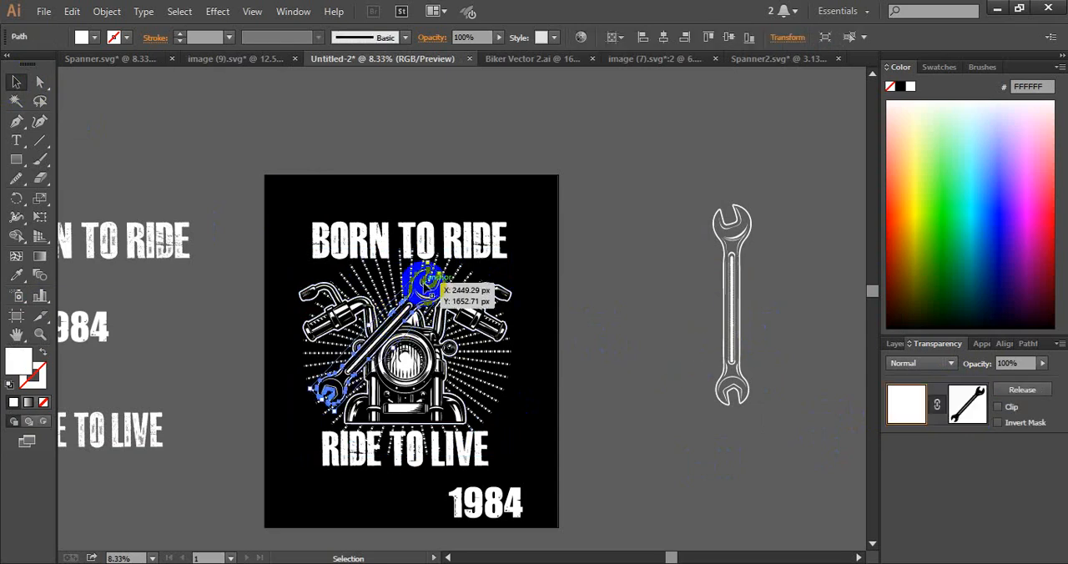
key("o")
key("Return")
left_click(774, 348)
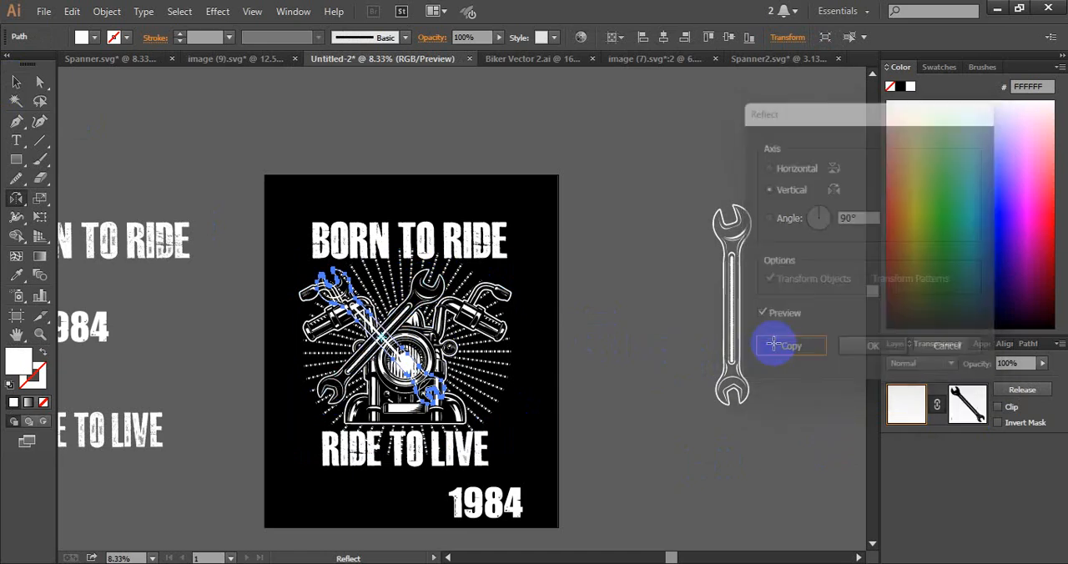
key("v")
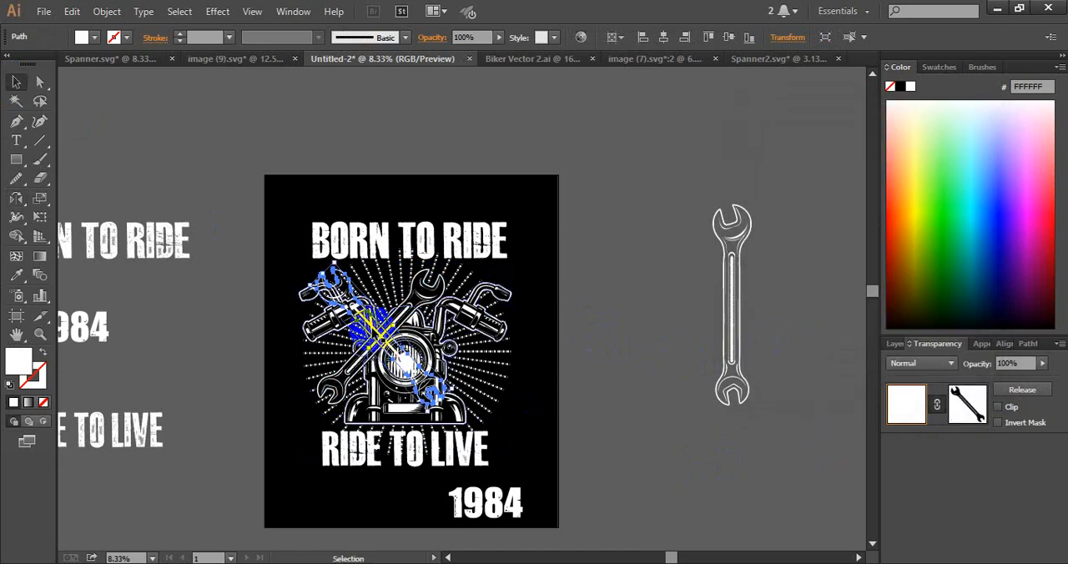
Move the mirrored wrench sideways so that it crosses the first wrench symmetrically above the headlight
left_click_drag(380, 342, 432, 342)
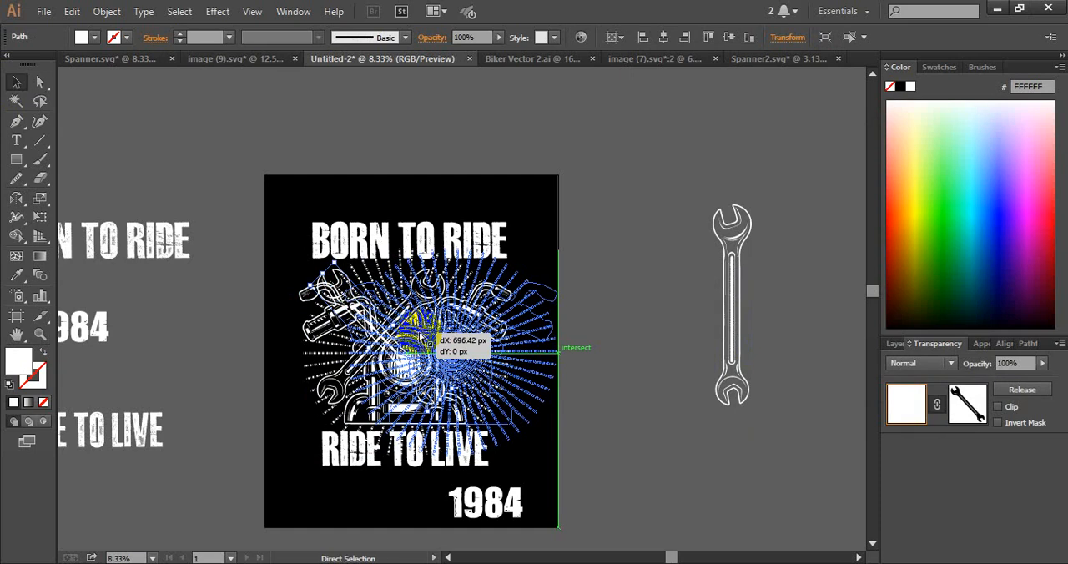
key("ctrl+z")
left_click(626, 411)
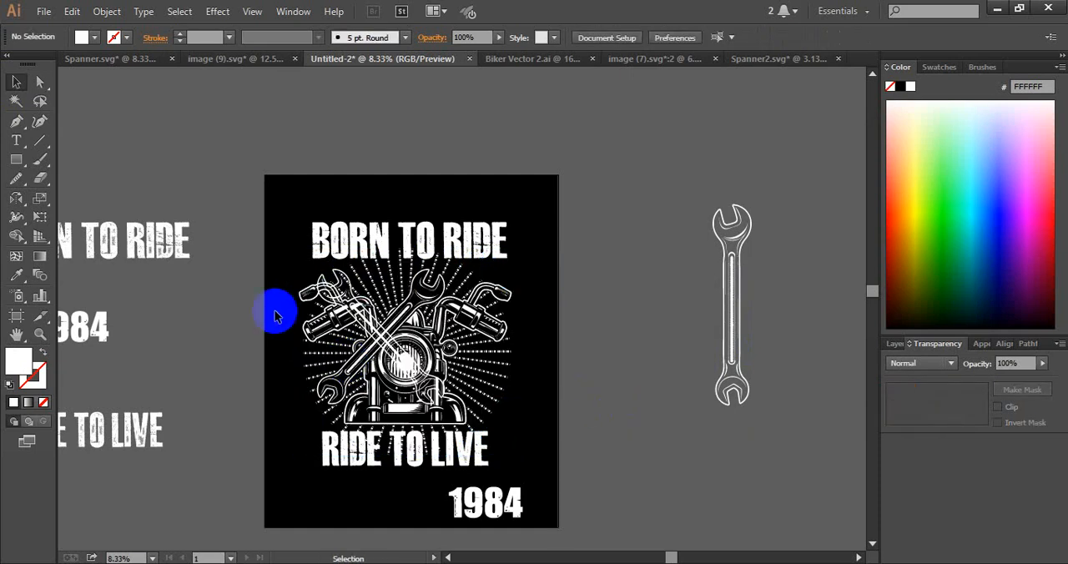
left_click_drag(320, 274, 375, 287)
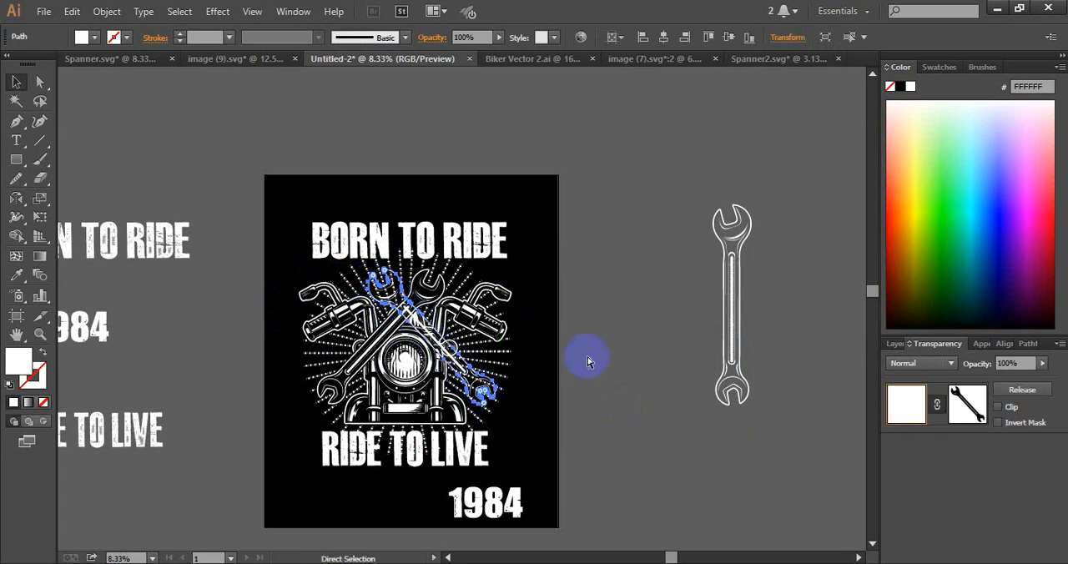
Offset the mirrored wrench's outline by 20 px with round joins and fill the enlarged shape with black
key("ctrl+shift+o")
left_click(602, 283)
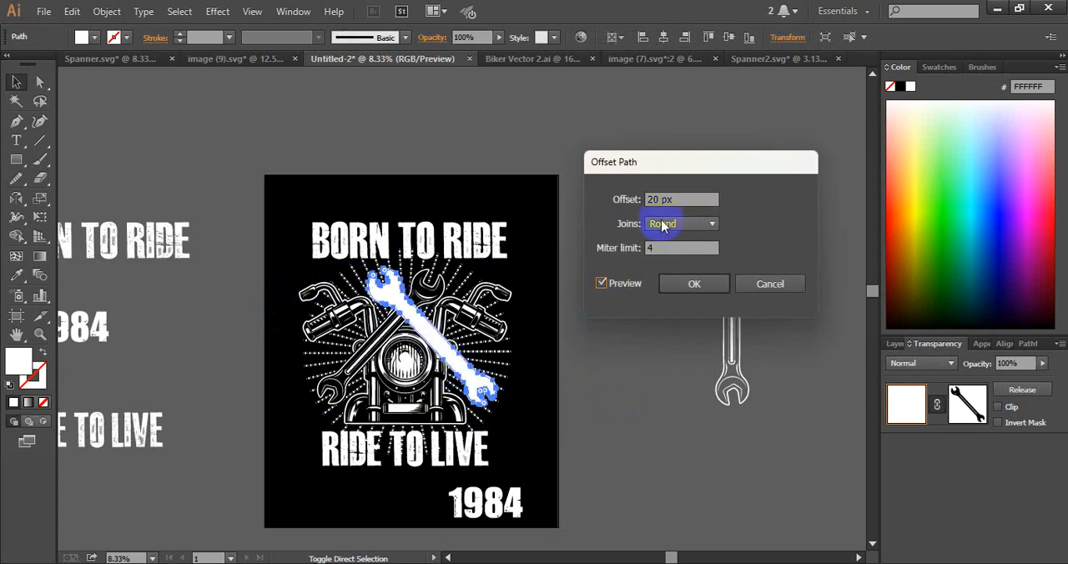
left_click(689, 283)
left_click(16, 275)
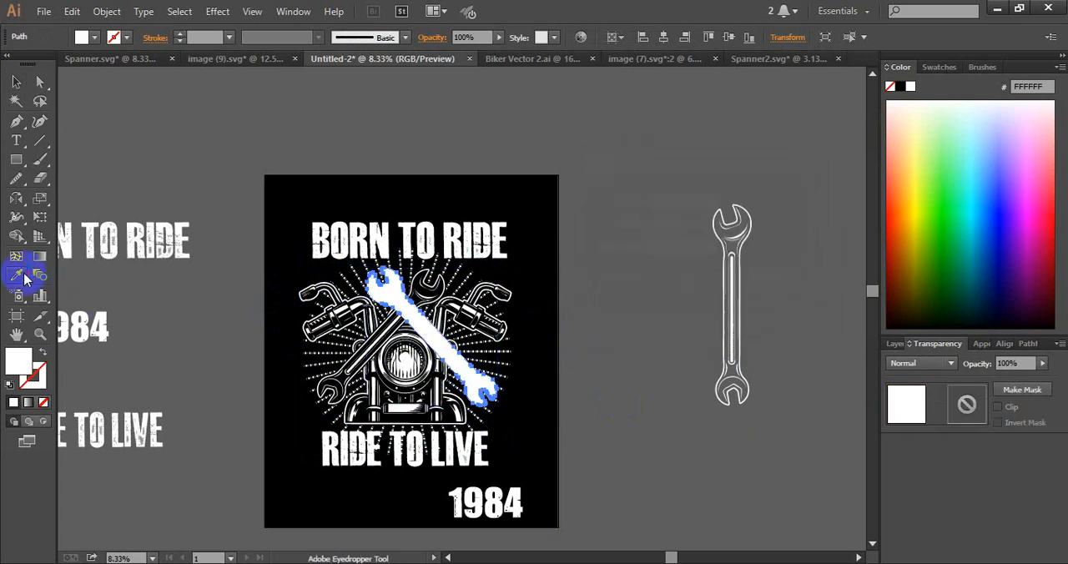
left_click(322, 186)
left_click(16, 83)
left_click(193, 131)
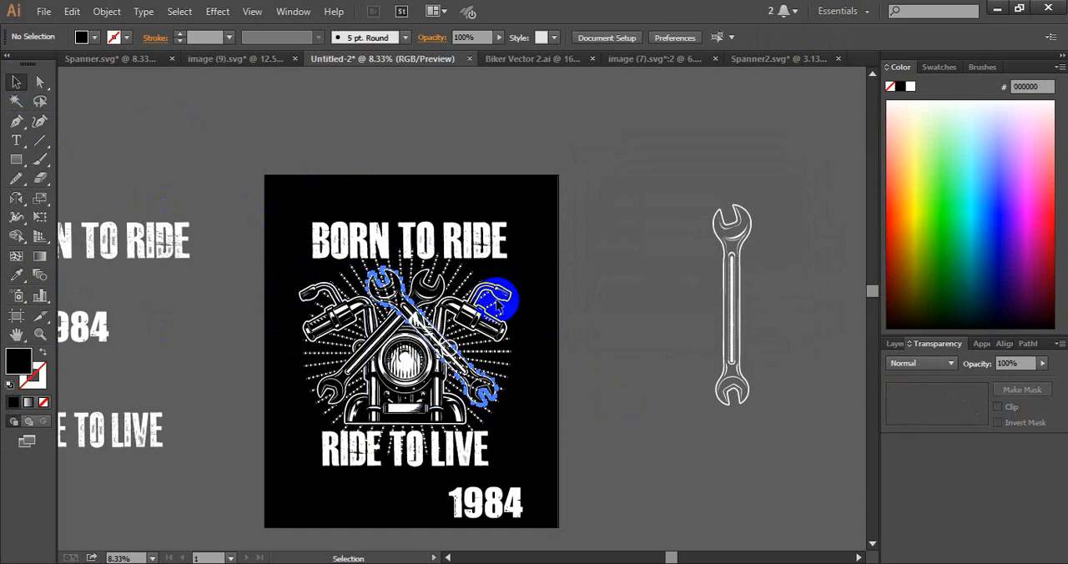
Try to add the black mirrored wrench shape to the existing opacity mask of the sunburst and motorcycle
left_click(499, 320)
left_click(965, 405)
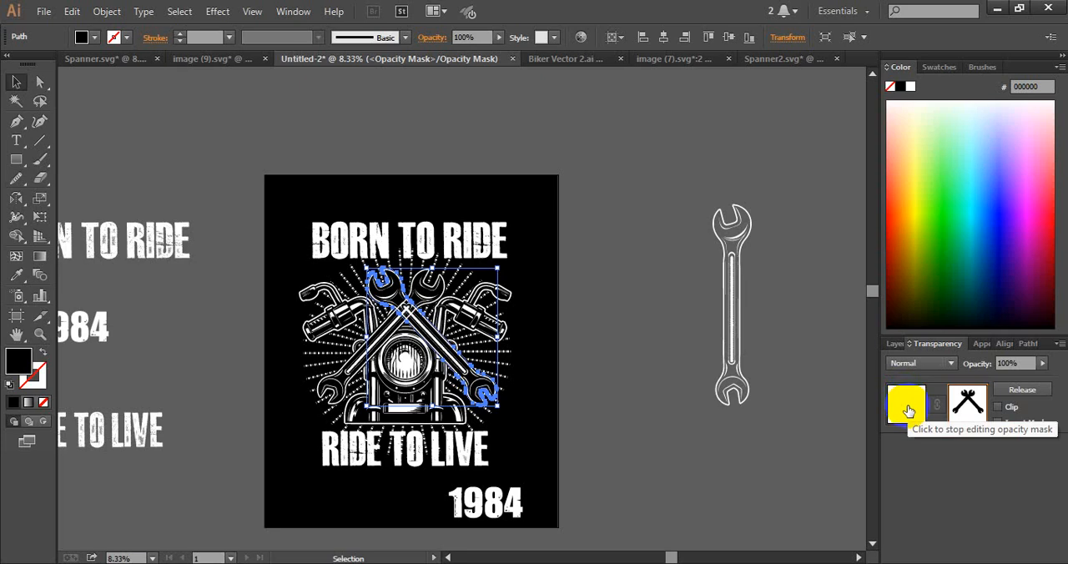
key("ctrl+z")
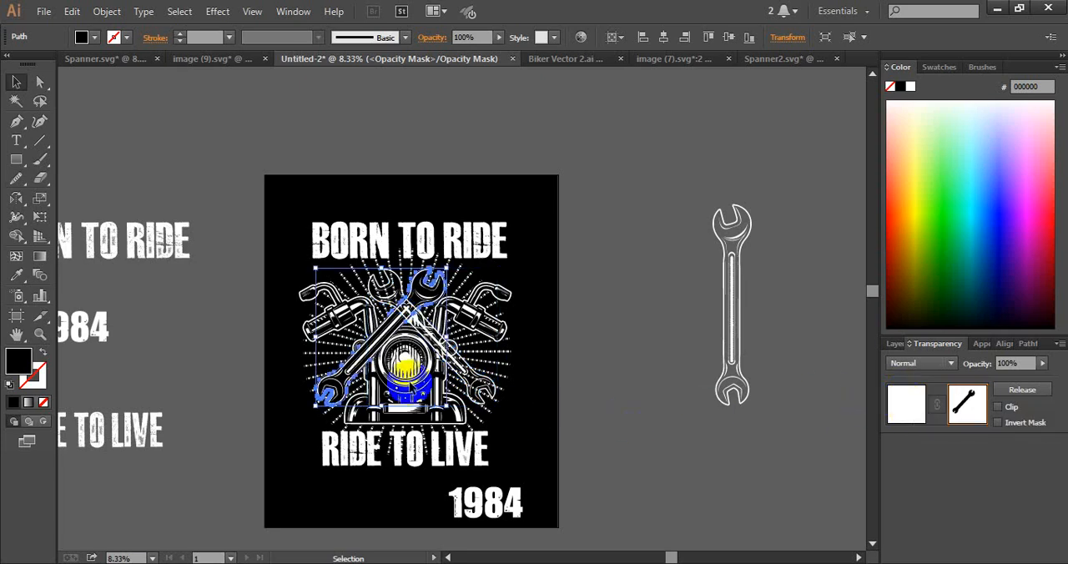
left_click(484, 342)
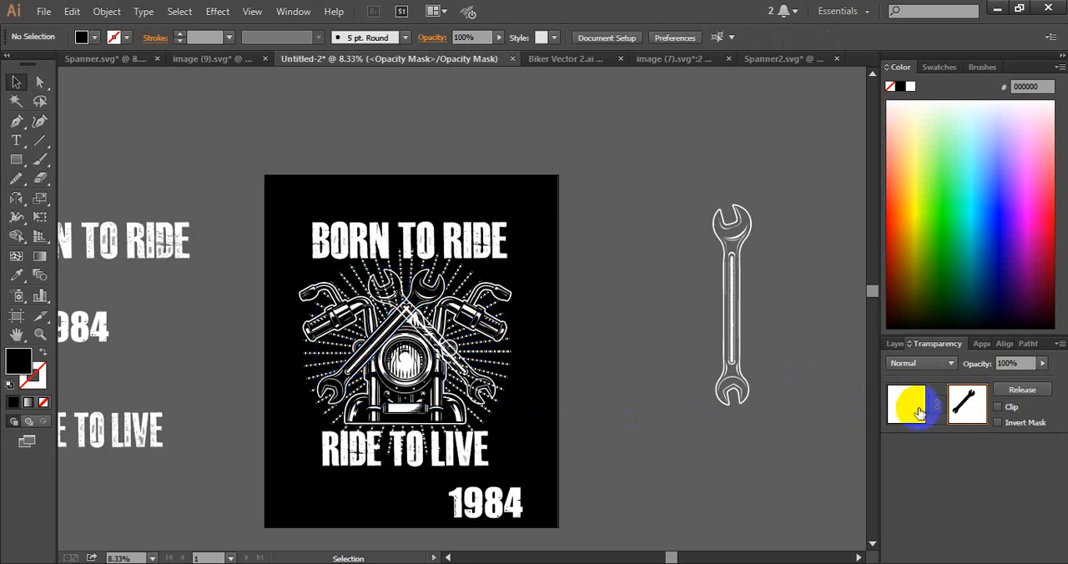
left_click(906, 404)
Group the masked sunburst and motorcycle together with the first wrench
left_click(477, 363)
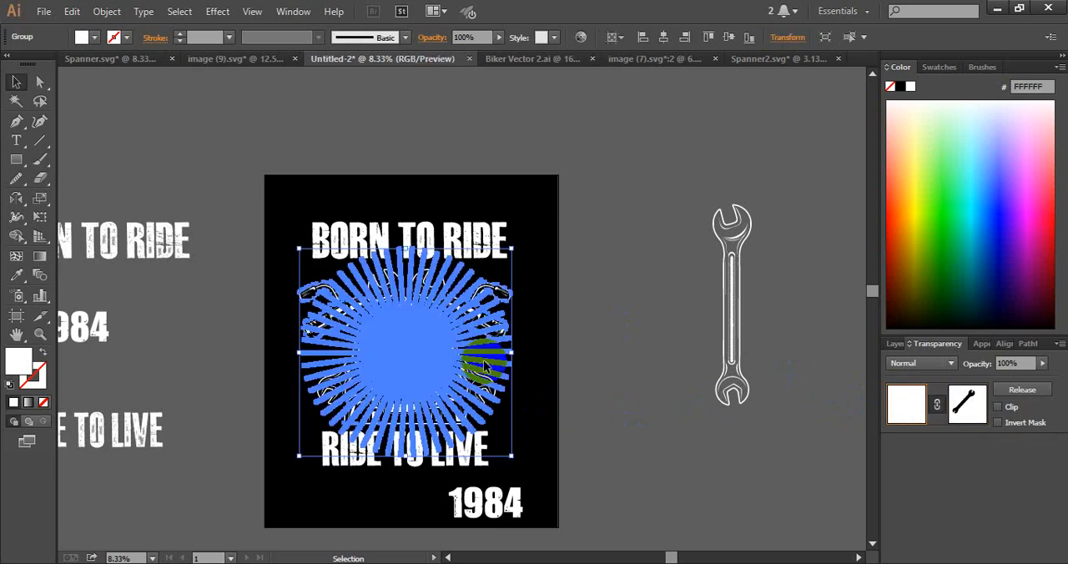
left_click(331, 379, "shift")
key("ctrl+g")
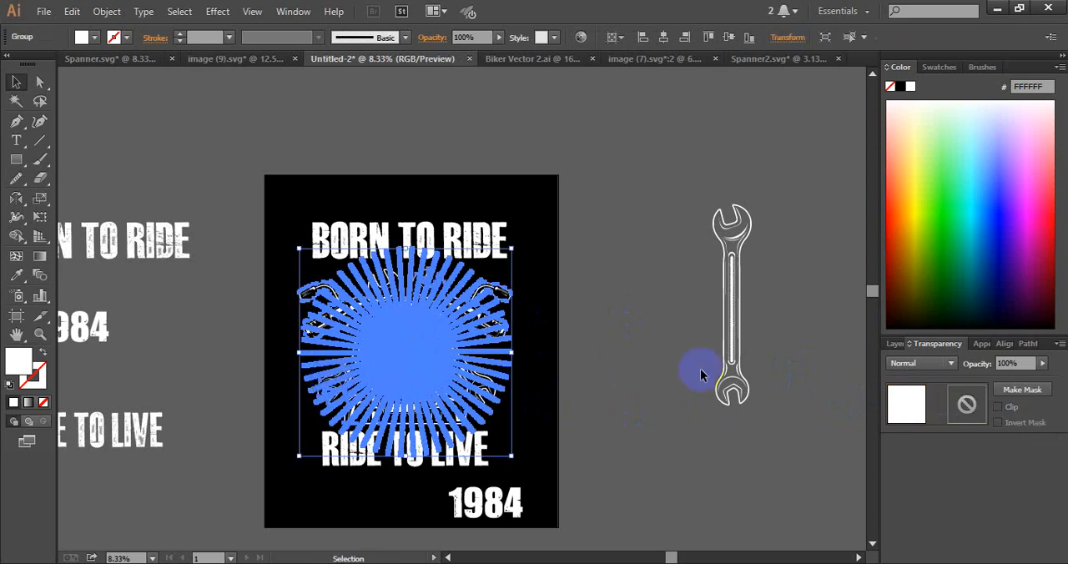
Mask the new group behind the mirrored wrench with a non-clipping opacity mask containing the black mirrored wrench shape
left_click(963, 404)
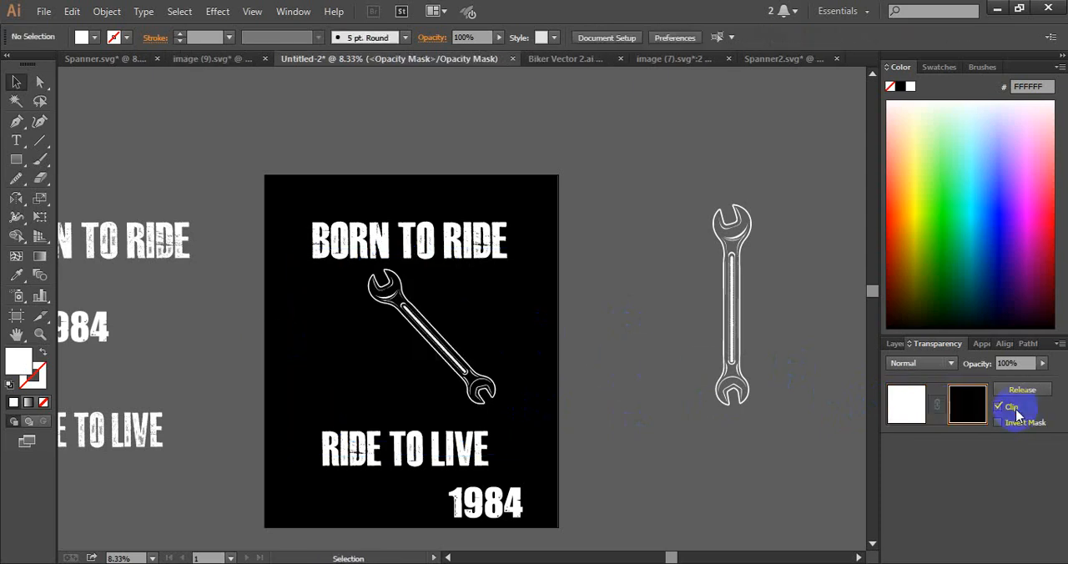
left_click(998, 406)
key("ctrl+f")
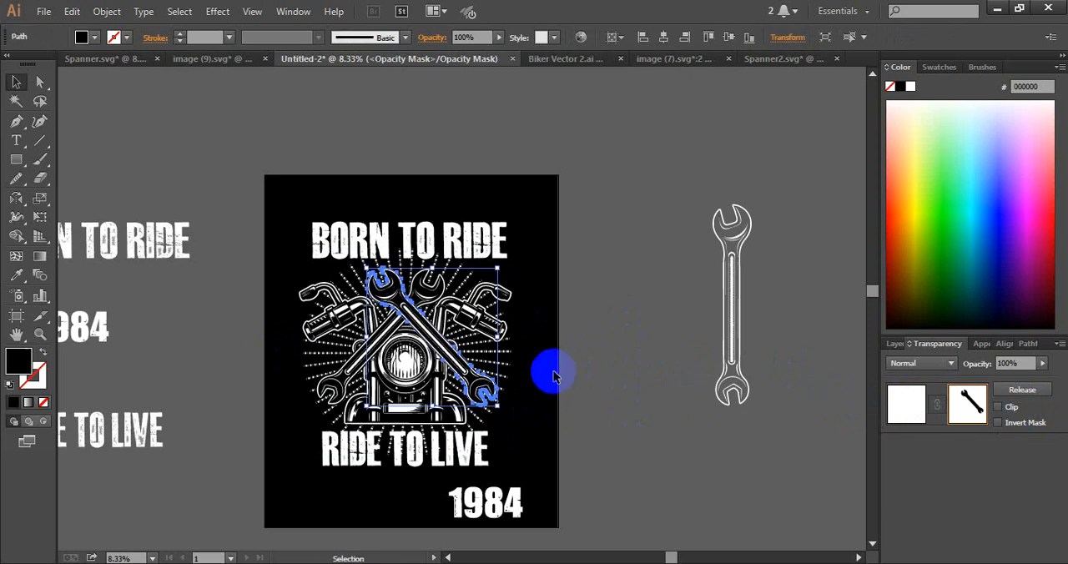
left_click(622, 322)
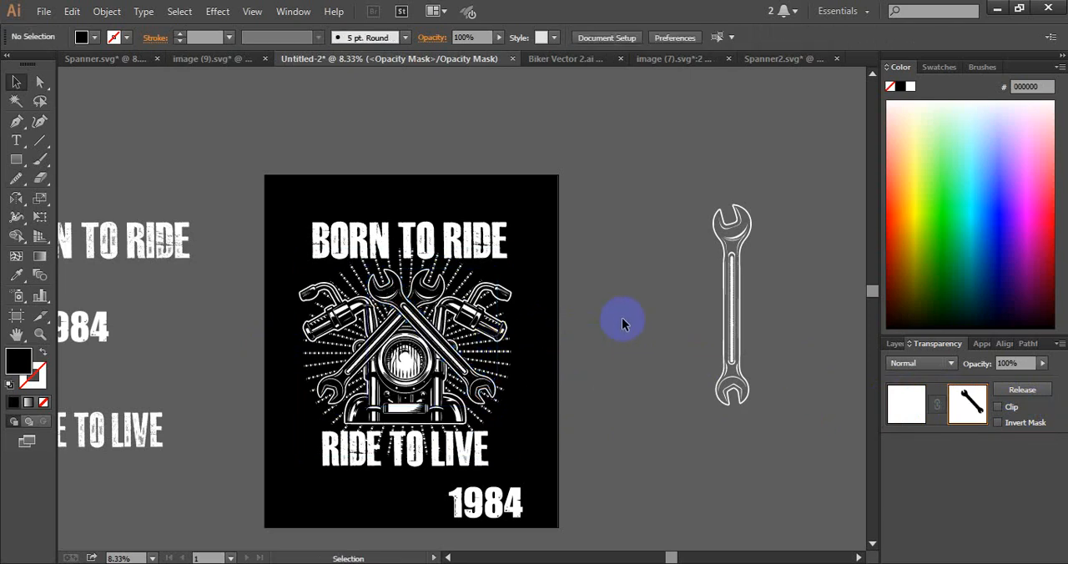
left_click(881, 407)
left_click(664, 424)
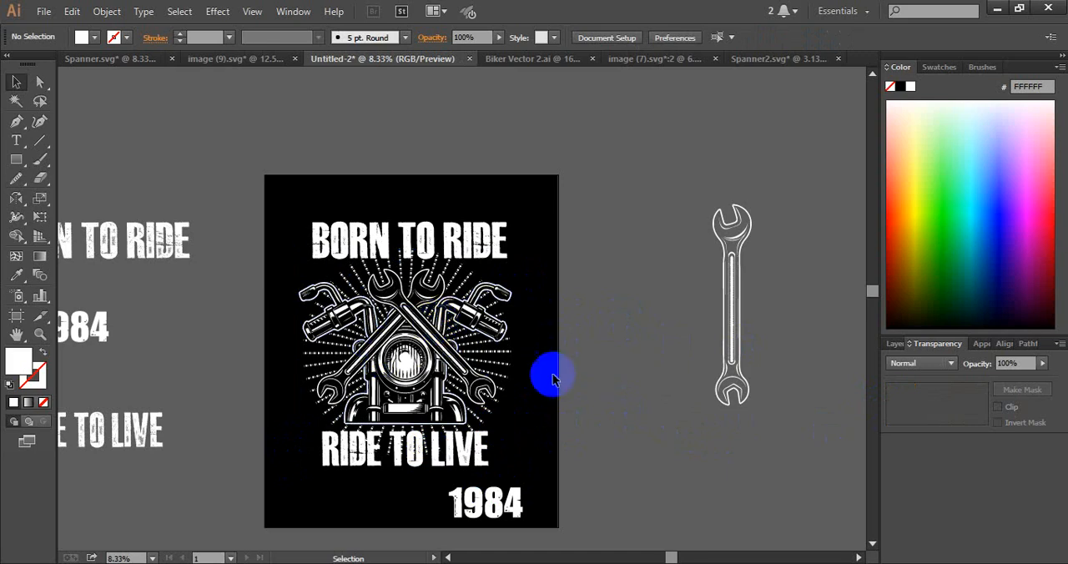
Move the 1984 lettering off the artboard onto the empty canvas beside it and ungroup it
left_click(409, 362)
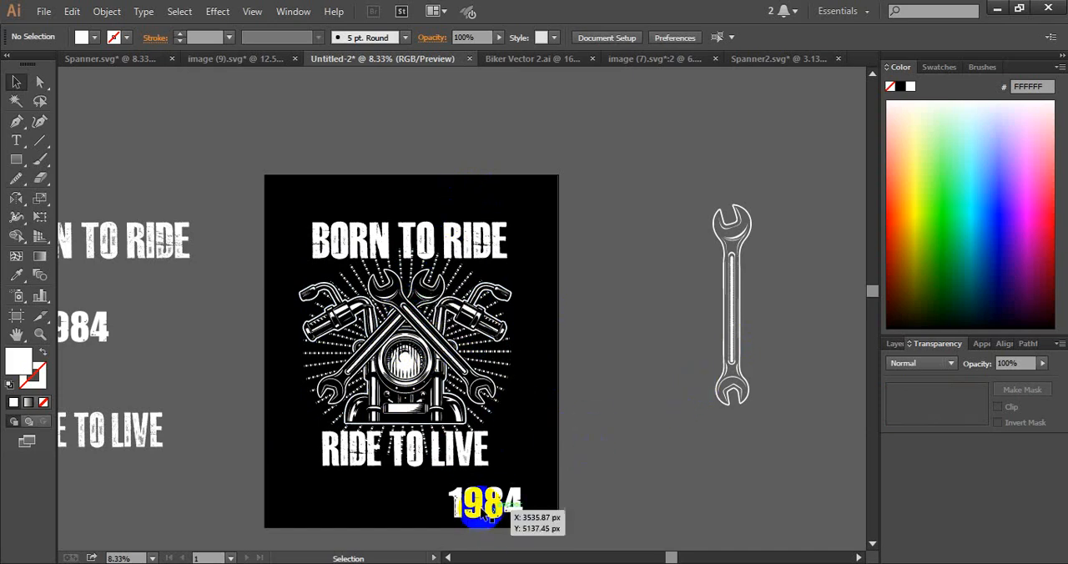
left_click_drag(488, 511, 626, 437)
right_click(625, 437)
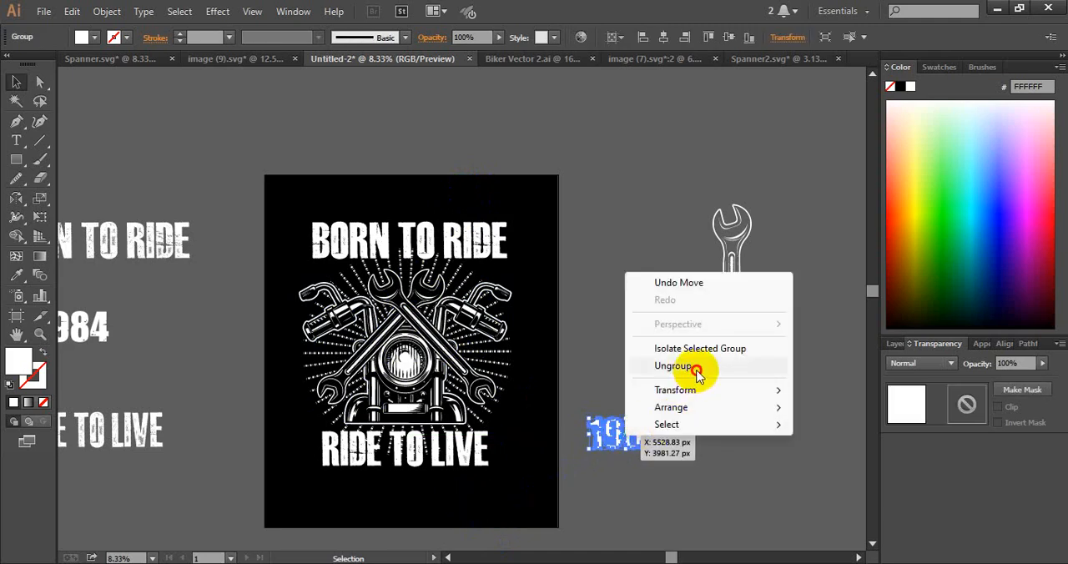
left_click(697, 367)
left_click(684, 494)
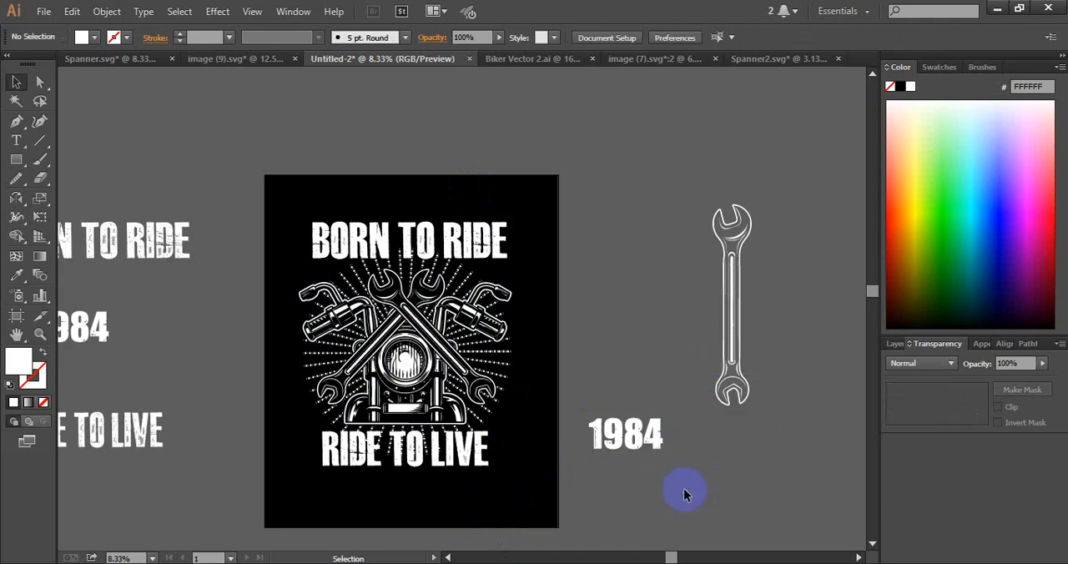
Group the digits 19 and the digits 84 as two separate pairs
left_click(618, 464)
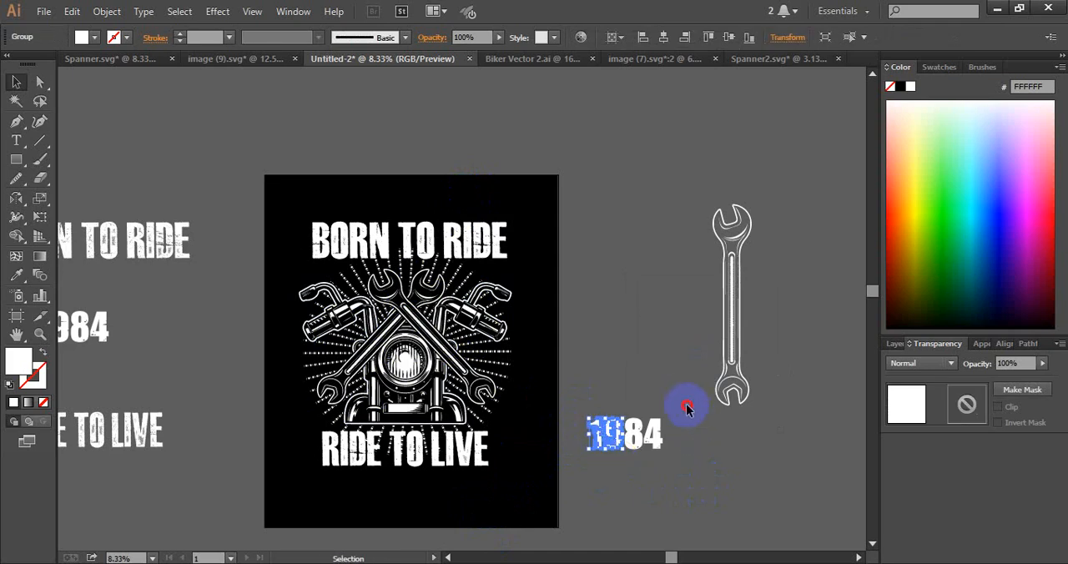
left_click(635, 468)
left_click(633, 469)
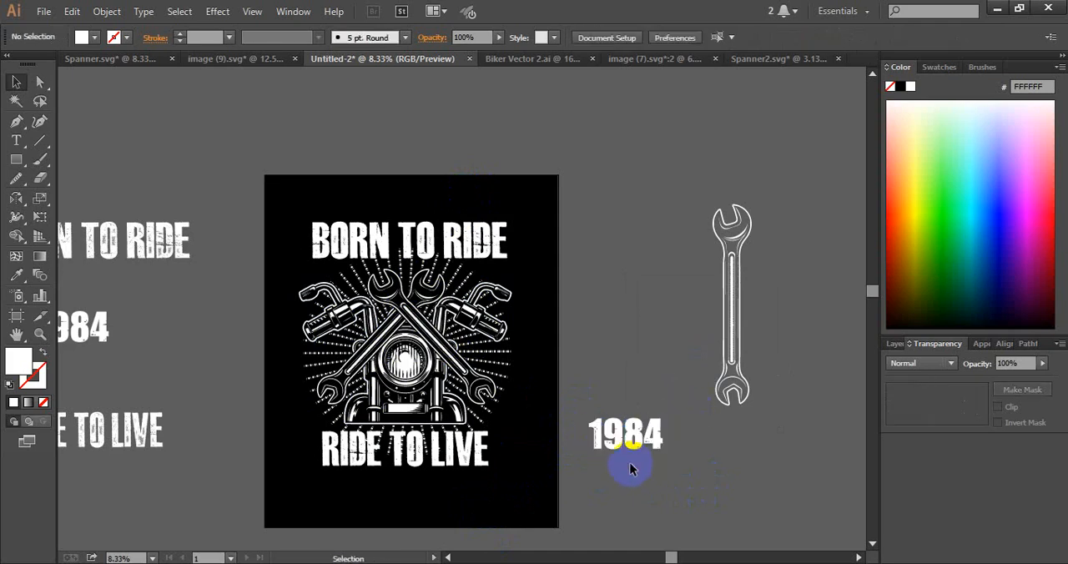
Place the 19 to the left of the headlight and the 84 level with it on the right
left_click_drag(615, 446, 320, 363)
left_click(596, 501)
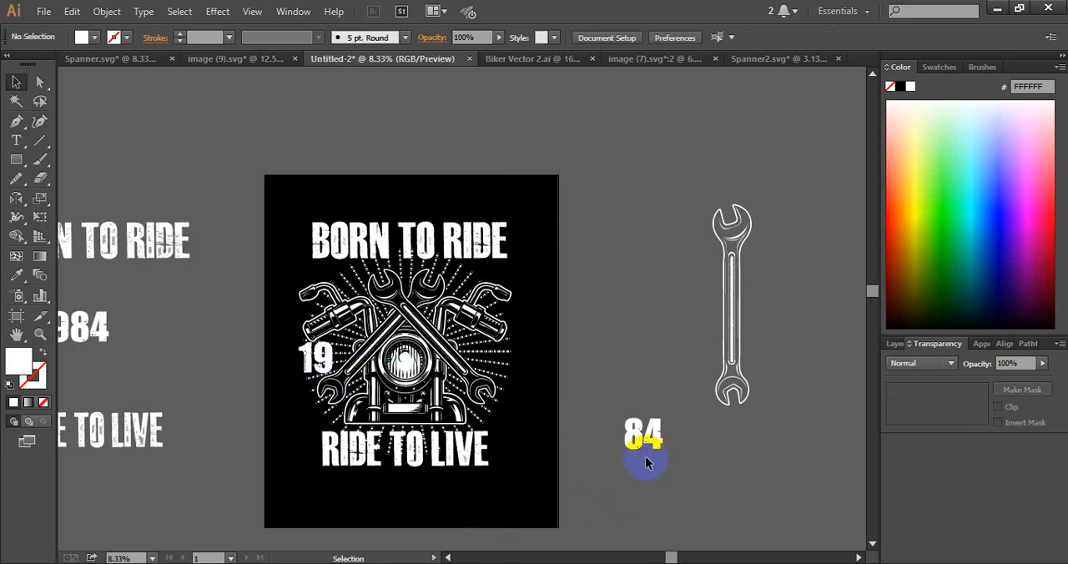
left_click_drag(639, 460, 492, 365)
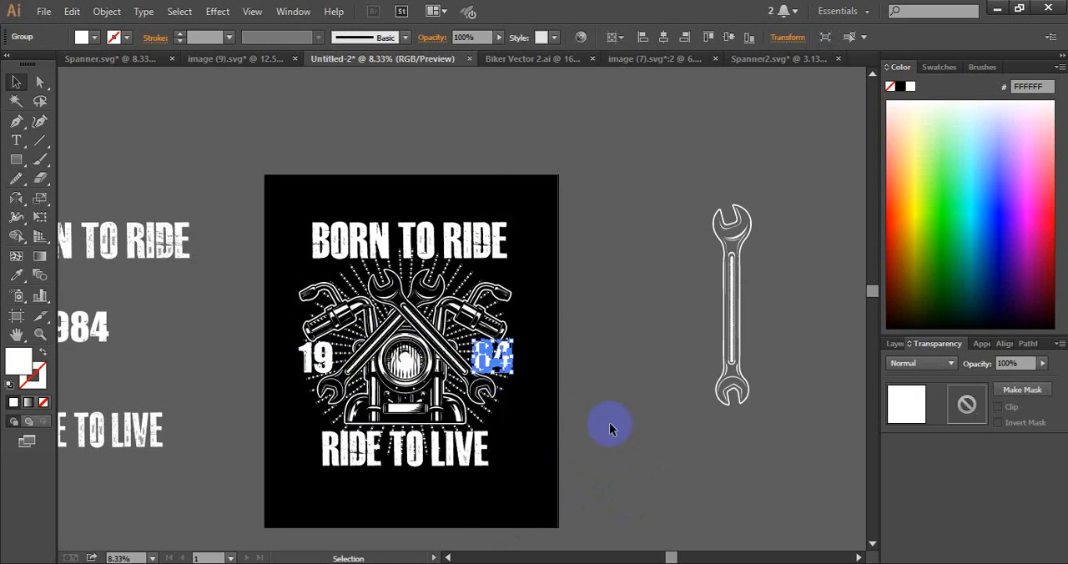
left_click(643, 423)
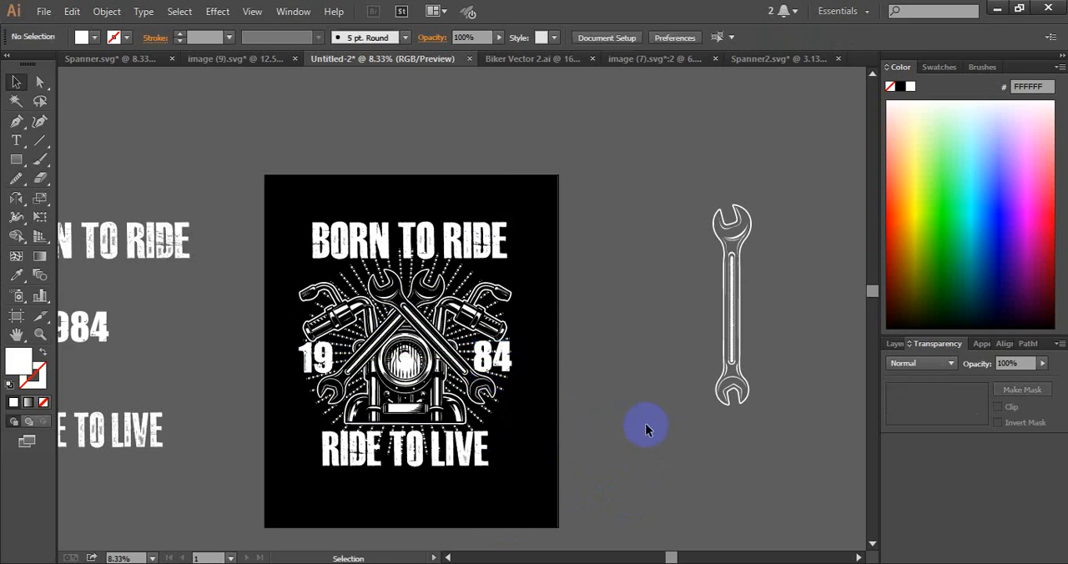
Offset the outline of the 19 by 20 px with round joins
left_click(307, 367)
left_click(254, 352)
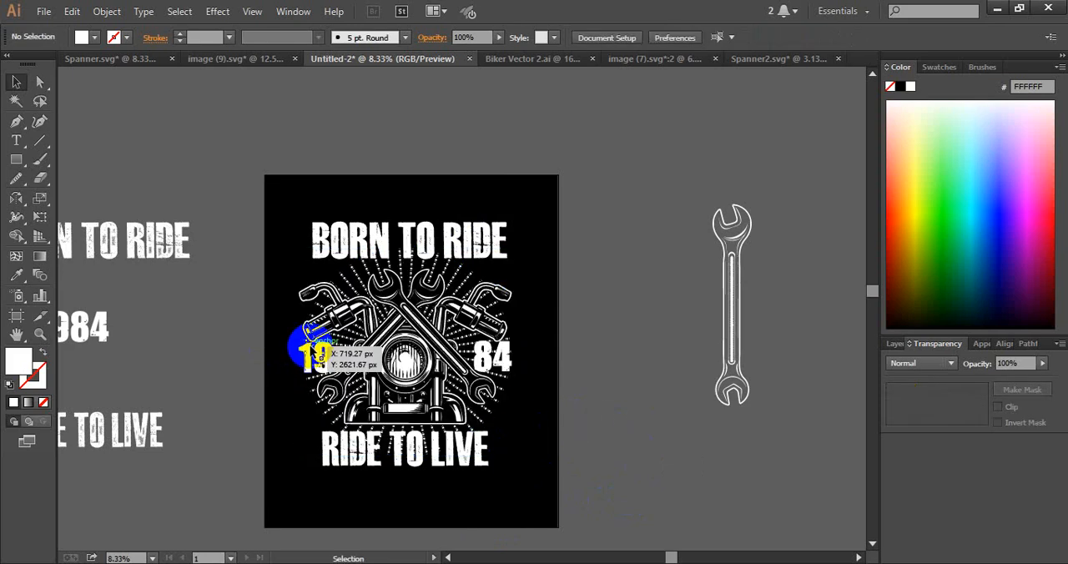
left_click(317, 356)
key("ctrl+alt+o")
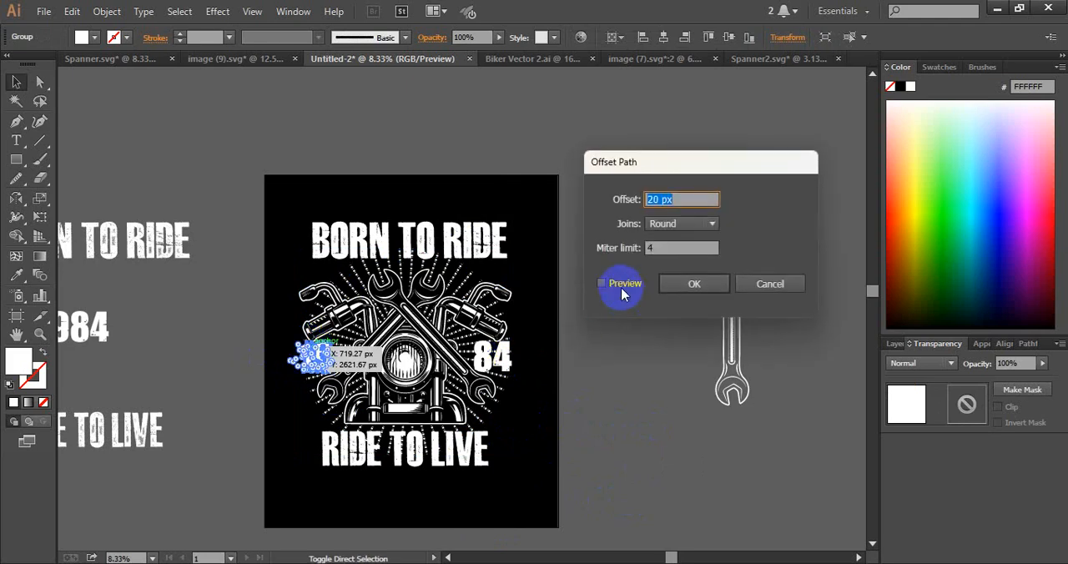
left_click(621, 287)
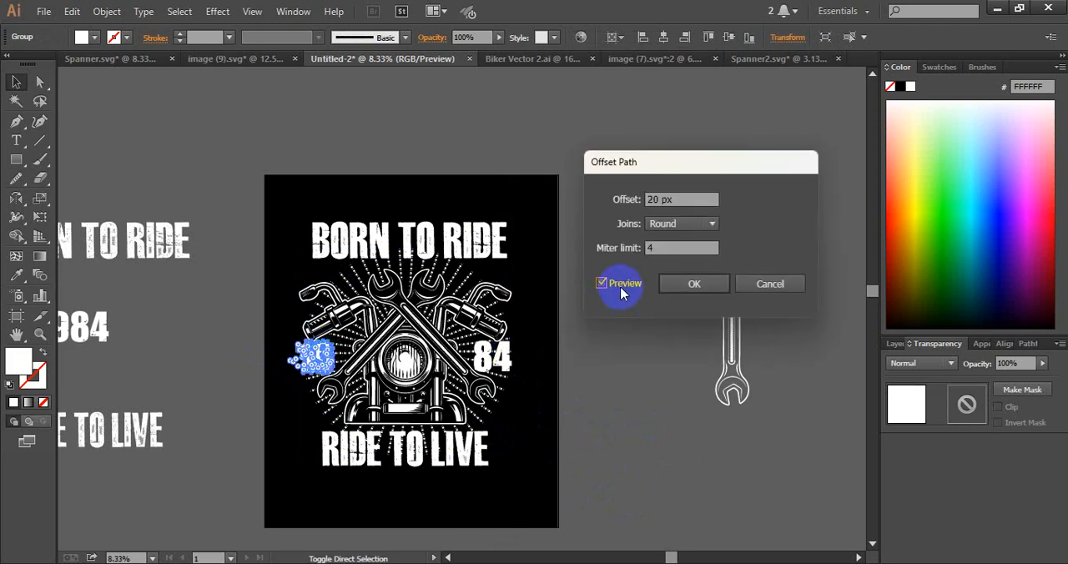
left_click(695, 285)
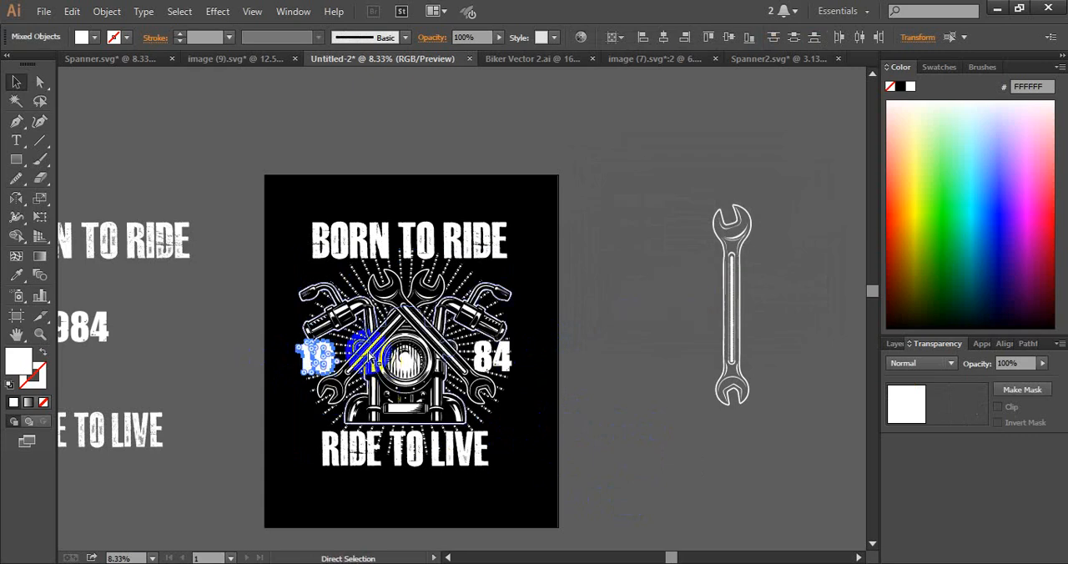
Move the enlarged 19 shape into the artwork group's opacity mask and fill it with black
key("ctrl+shift+a")
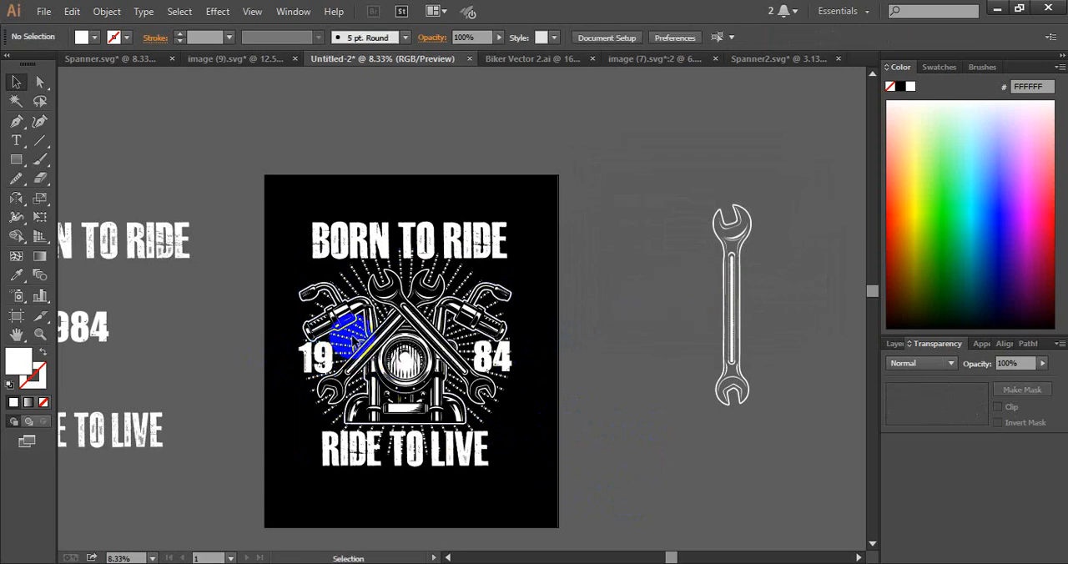
left_click(357, 341)
left_click(1014, 390)
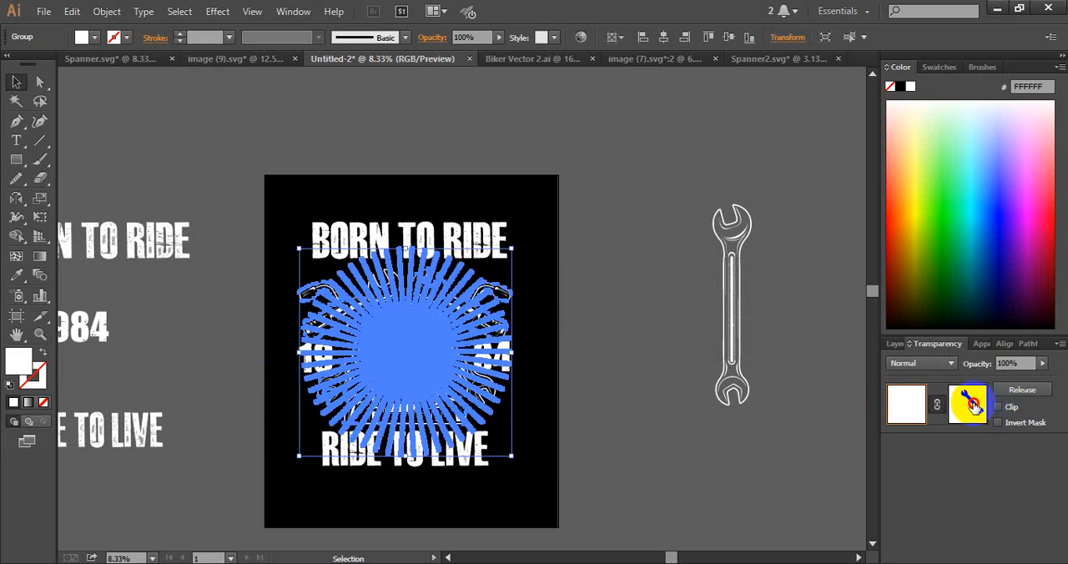
left_click(968, 404)
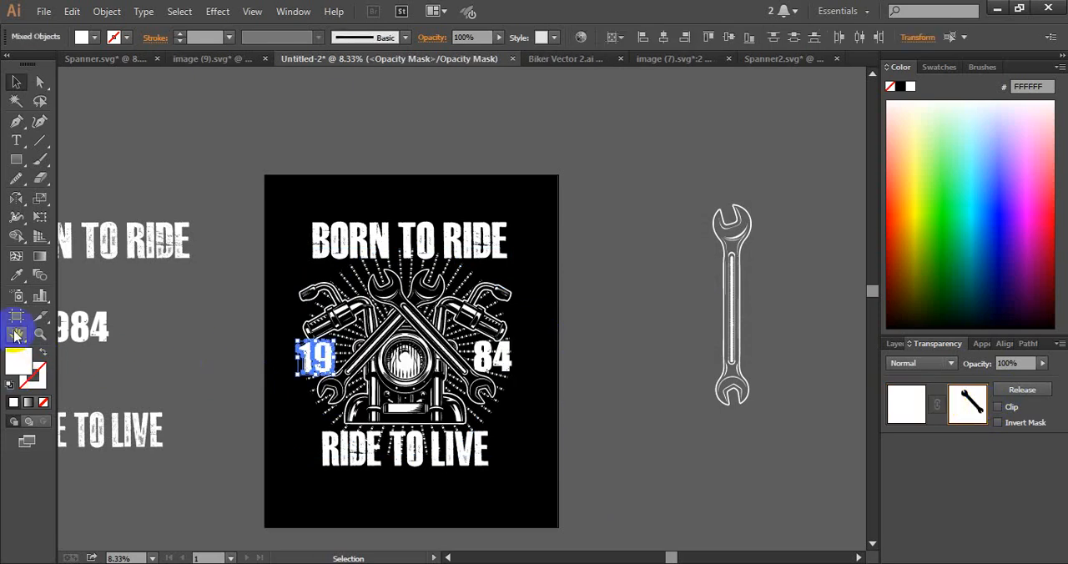
left_click(16, 277)
left_click(297, 191)
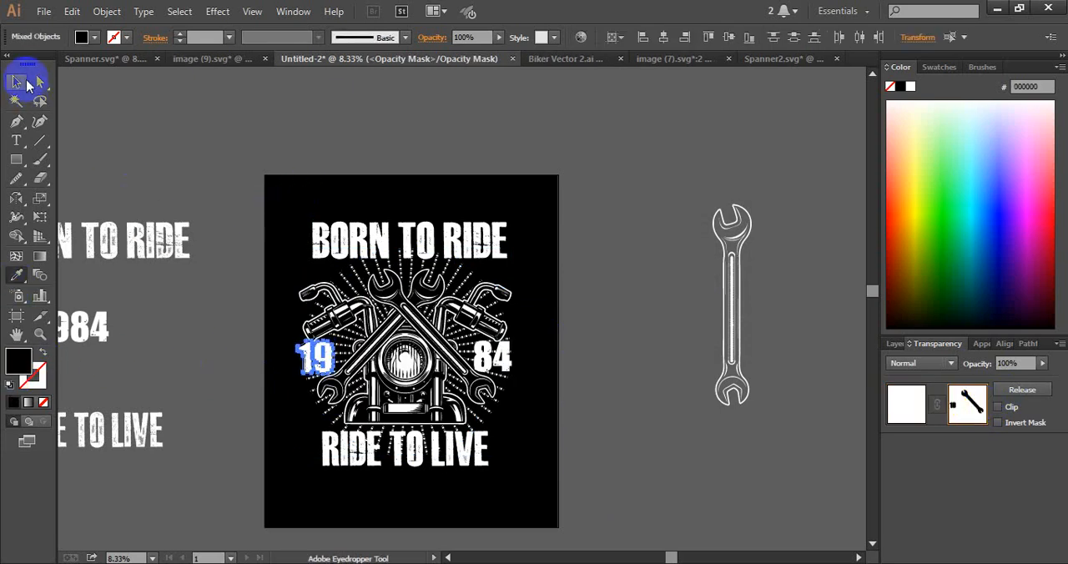
left_click(25, 85)
left_click(186, 125)
left_click(906, 403)
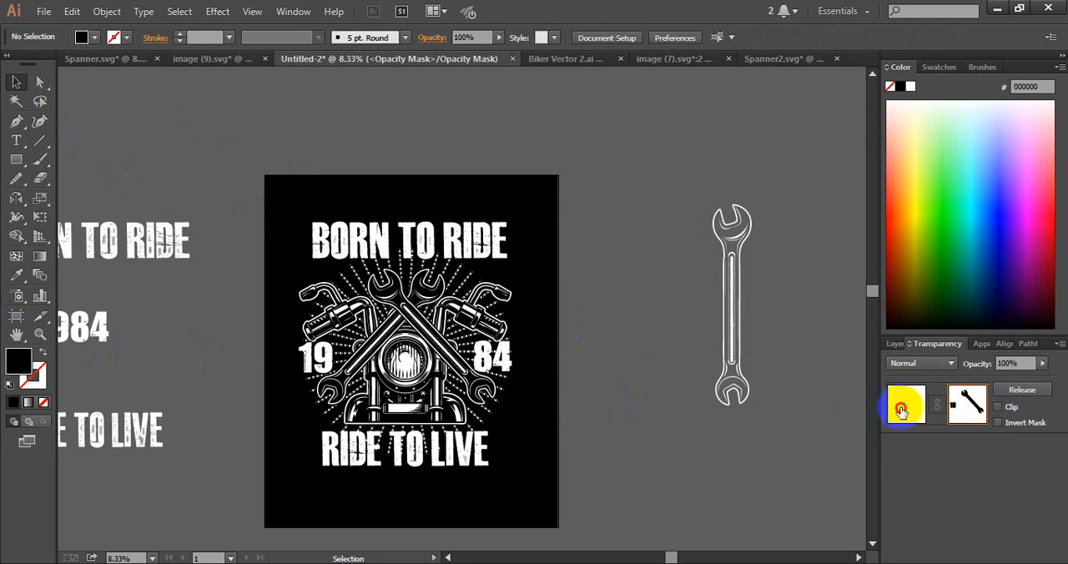
left_click(596, 428)
Offset the outline of the 84 with the same settings used for the 19
left_click(487, 360)
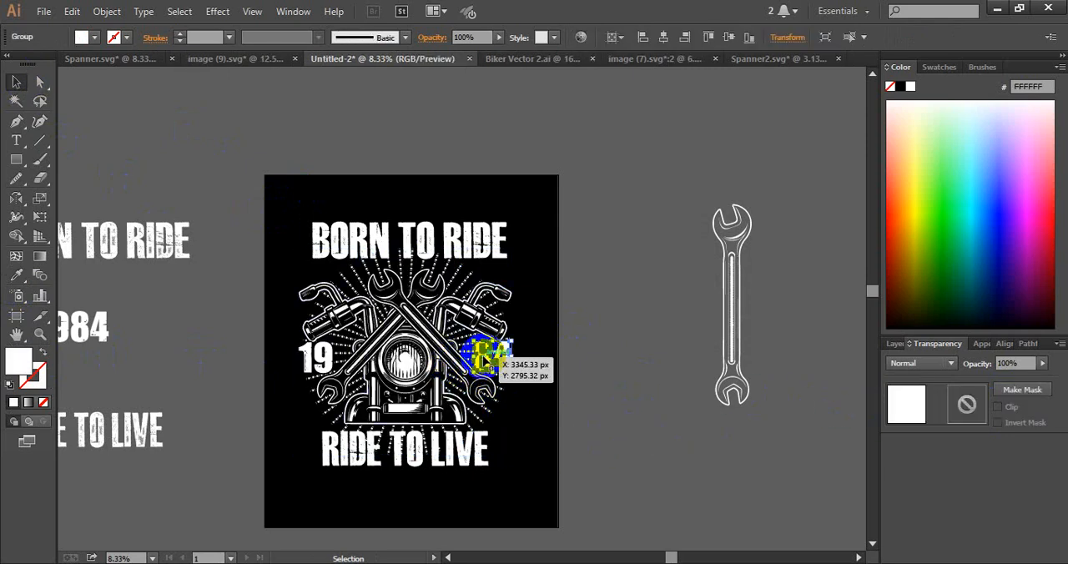
key("ctrl+alt+o")
left_click(697, 284)
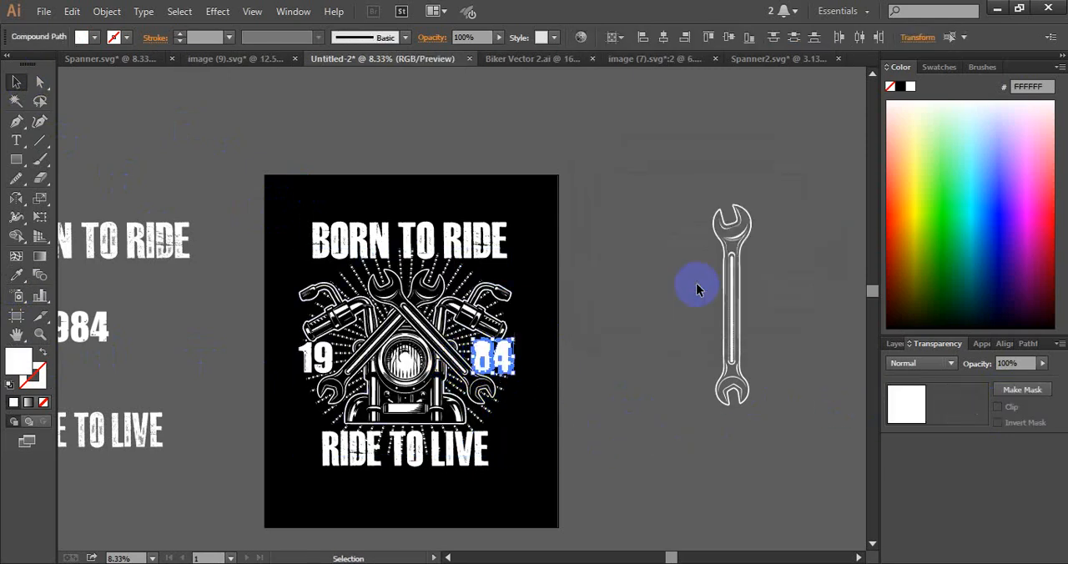
Move the enlarged 84 shape into the artwork group's opacity mask and fill it with black
left_click(512, 387)
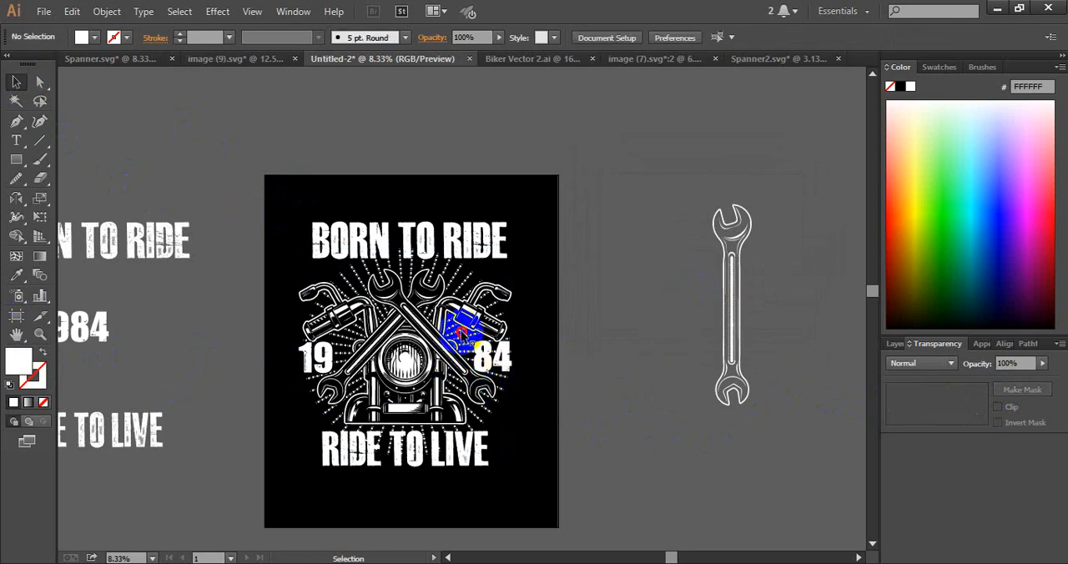
left_click(453, 308)
left_click(967, 404)
left_click(492, 357)
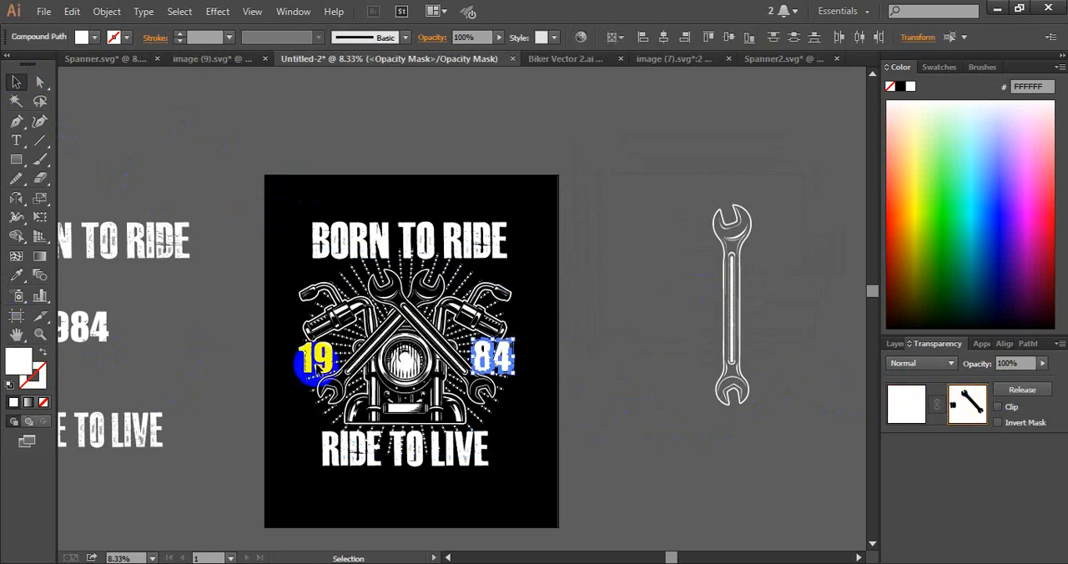
left_click(16, 276)
left_click(340, 183)
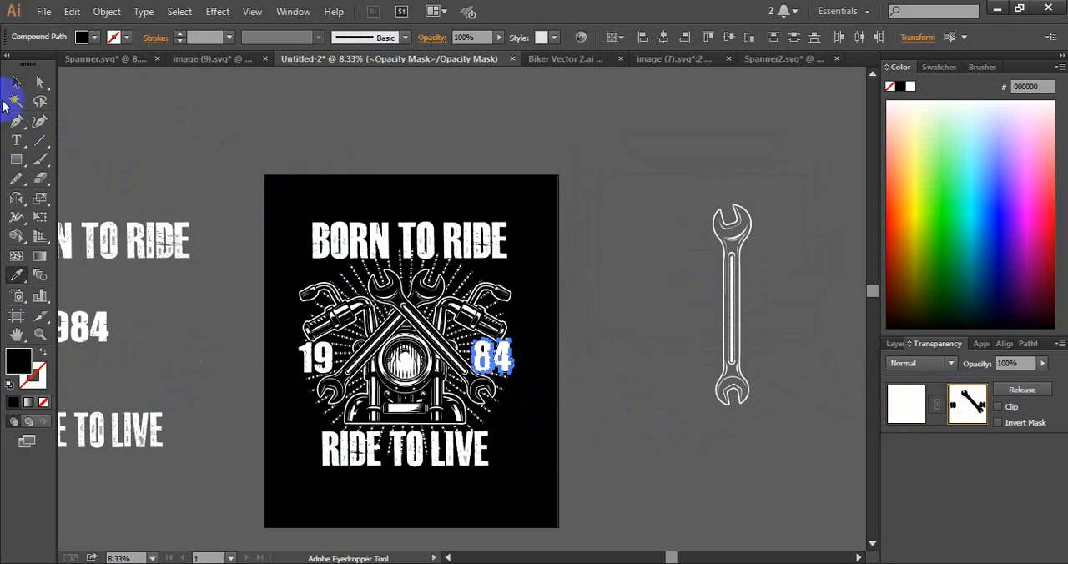
left_click(16, 81)
left_click(554, 309)
left_click(906, 404)
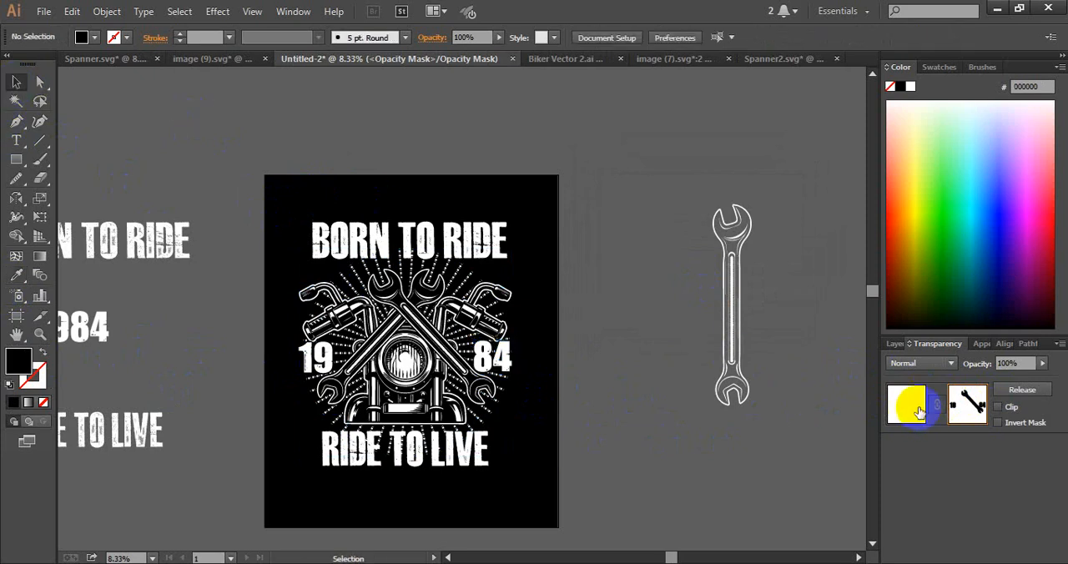
Stretch the BORN TO RIDE heading slightly taller and widen it on both sides to about the width of the motorcycle artwork
left_click(642, 472)
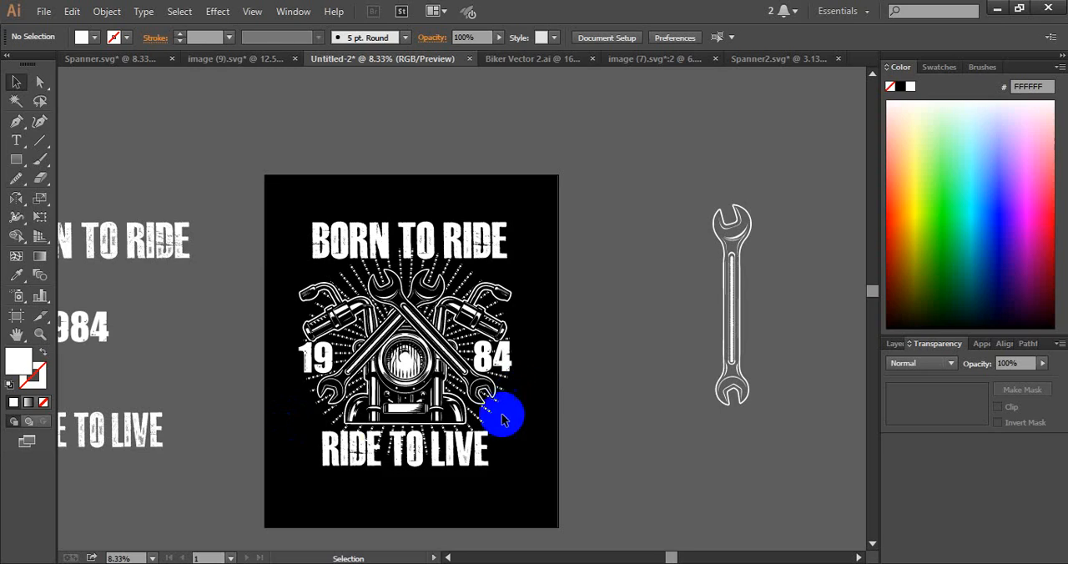
left_click(405, 234)
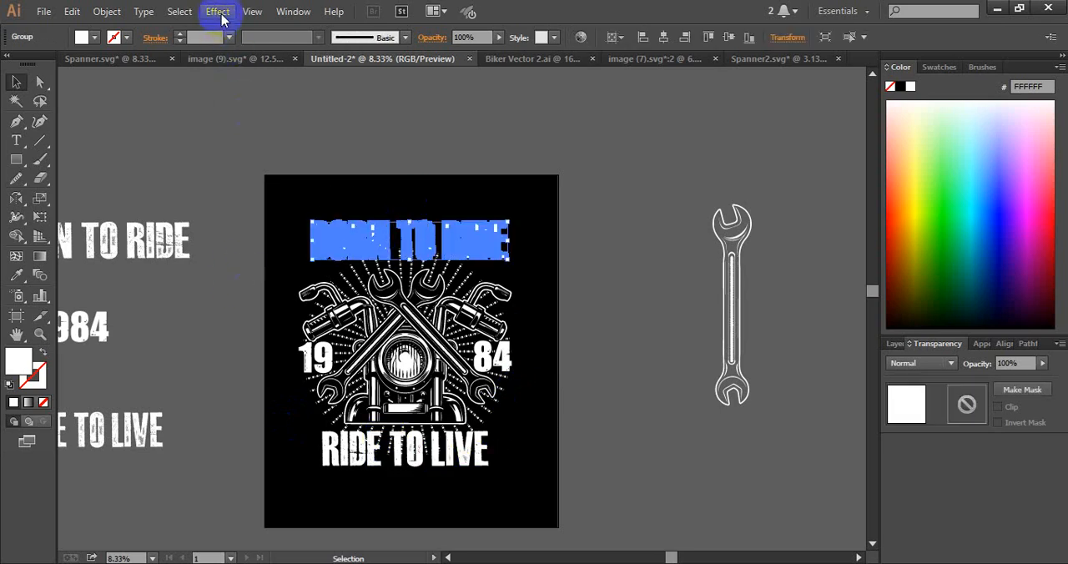
left_click(407, 224)
left_click_drag(407, 224, 409, 218)
left_click(579, 219)
left_click(494, 244)
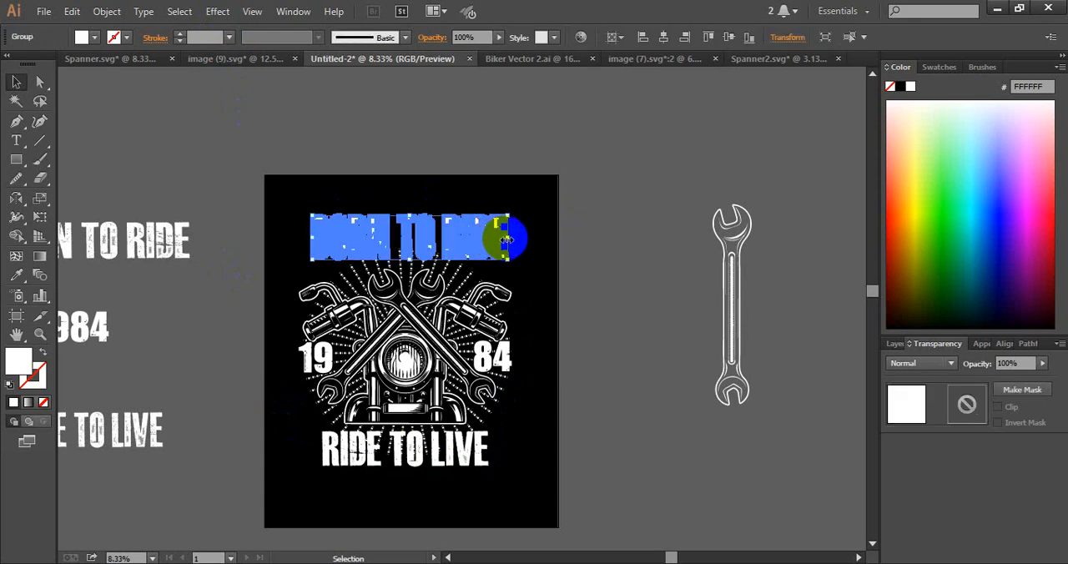
left_click_drag(507, 238, 513, 247)
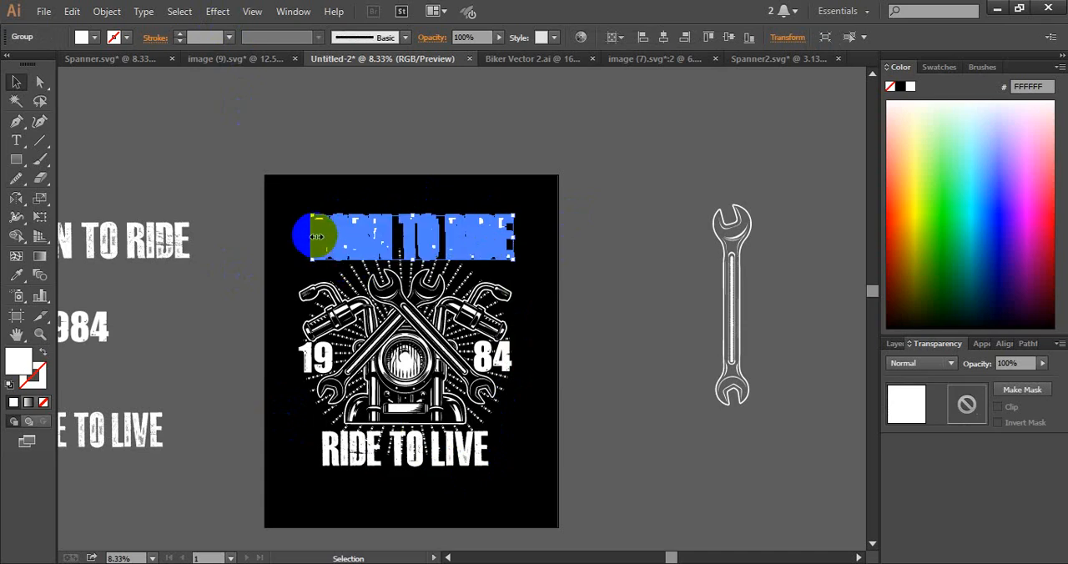
left_click_drag(317, 237, 297, 240)
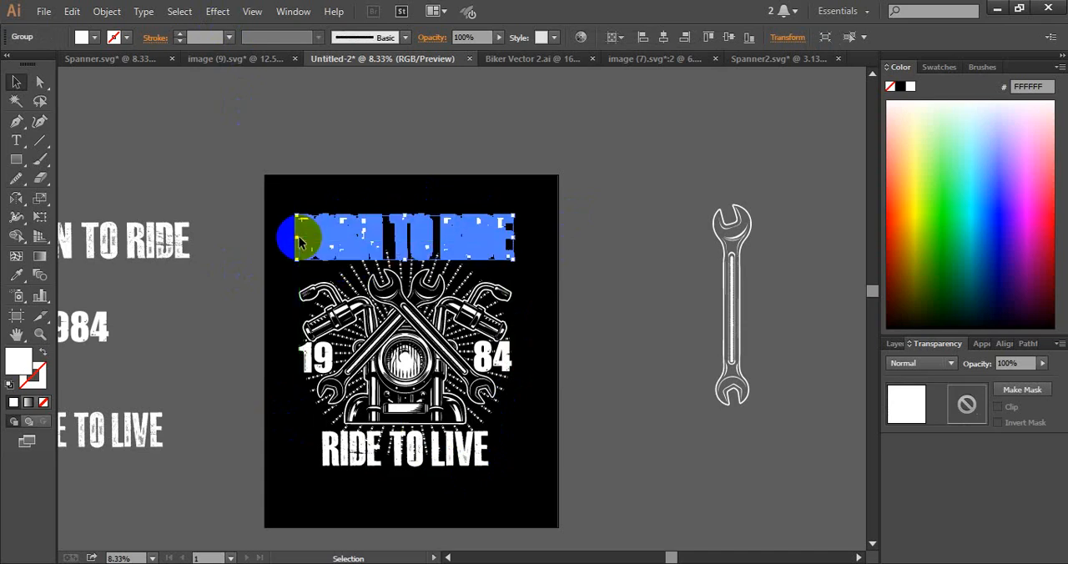
Apply a horizontal Arc Upper warp with a 21% bend to the BORN TO RIDE heading
left_click(217, 12)
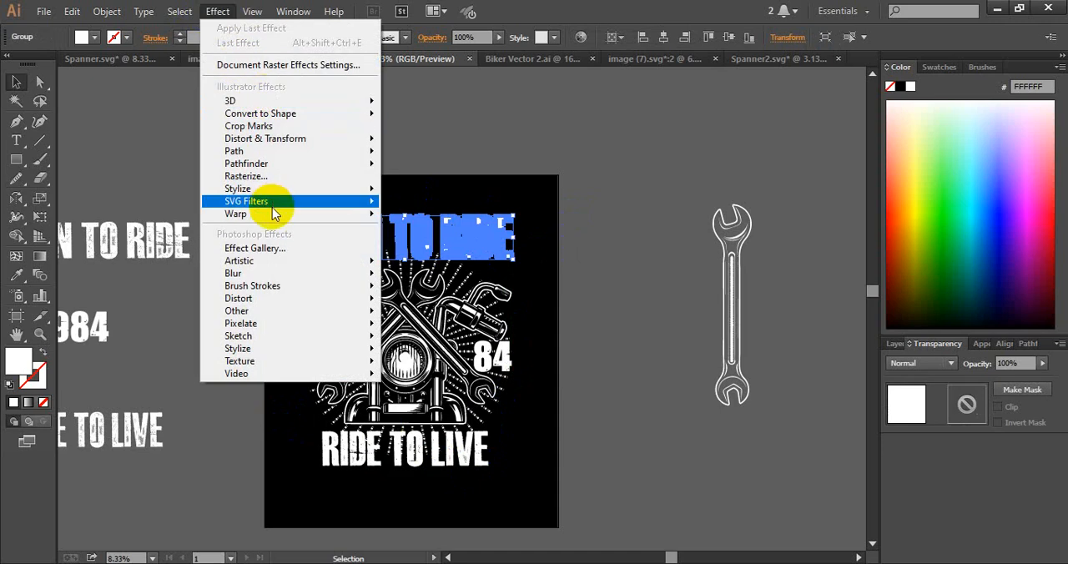
mouse_move(269, 214)
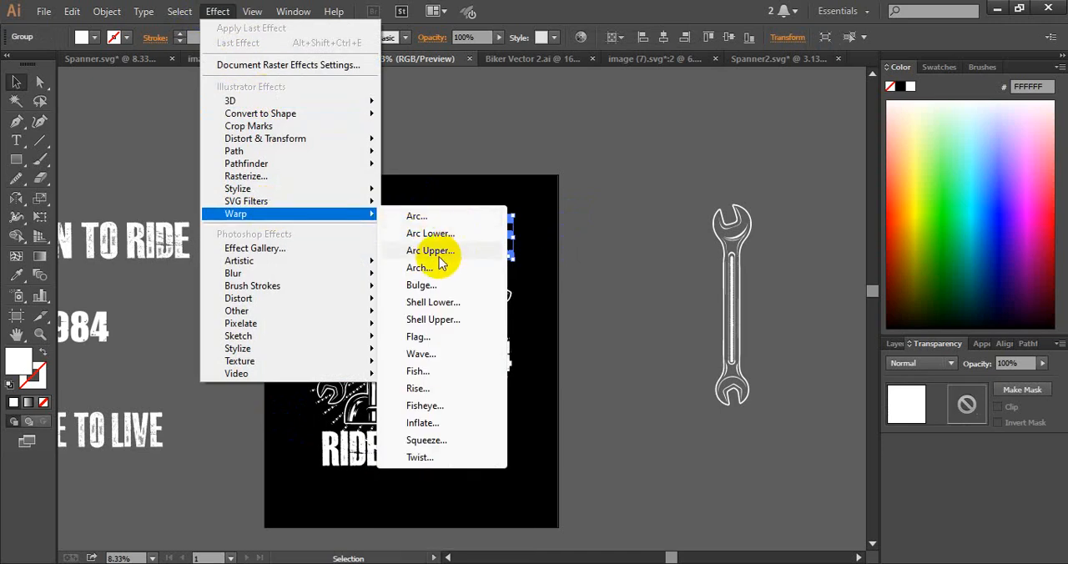
left_click(448, 252)
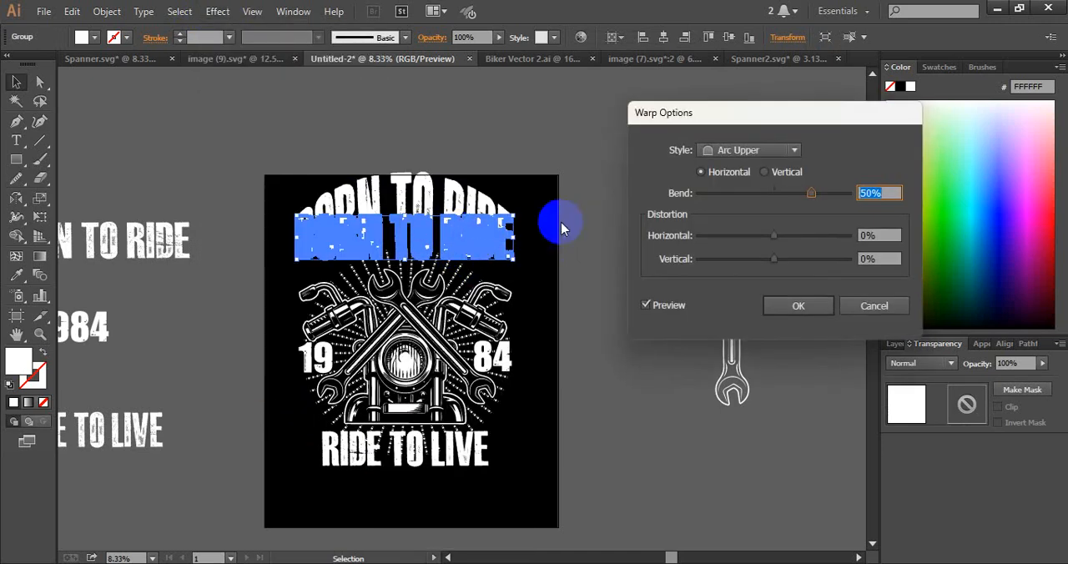
left_click_drag(810, 193, 791, 196)
left_click(798, 306)
left_click(596, 286)
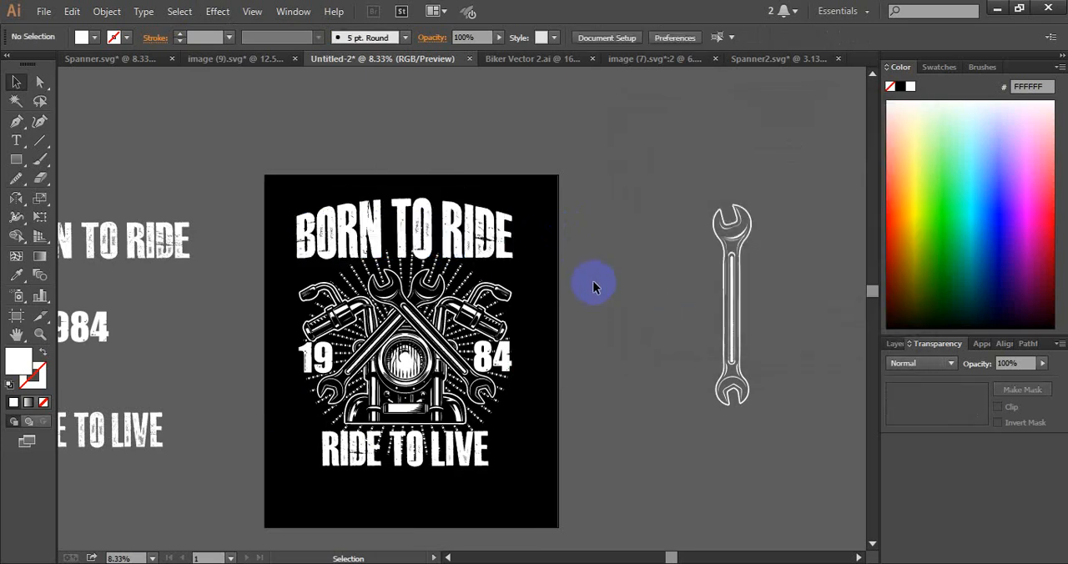
Add a second warp, Arc Lower with a negative horizontal bend, so the heading's lower edge curves upward over the wrenches
left_click(419, 229)
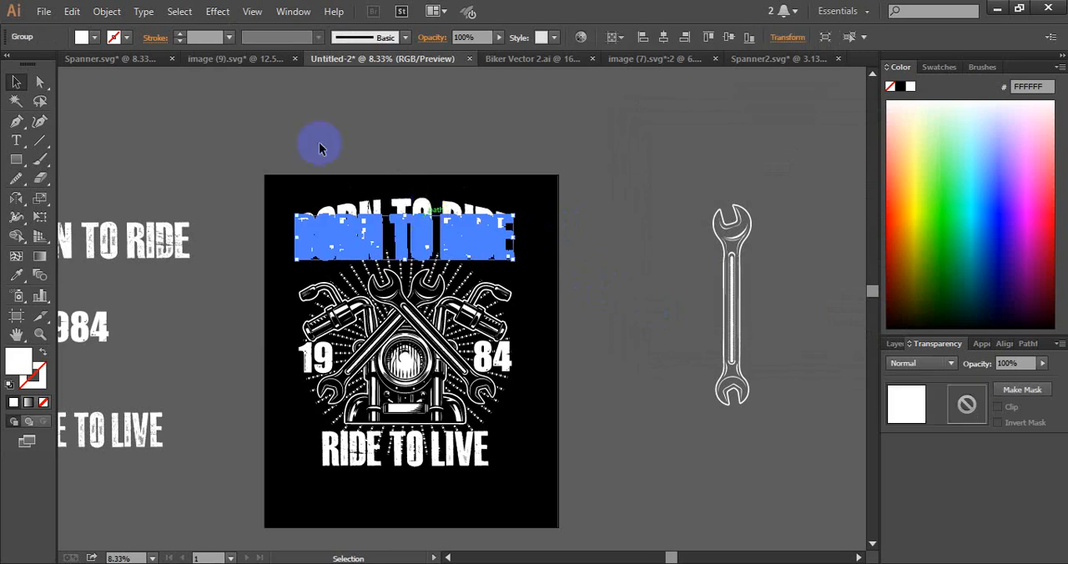
left_click(210, 13)
mouse_move(276, 214)
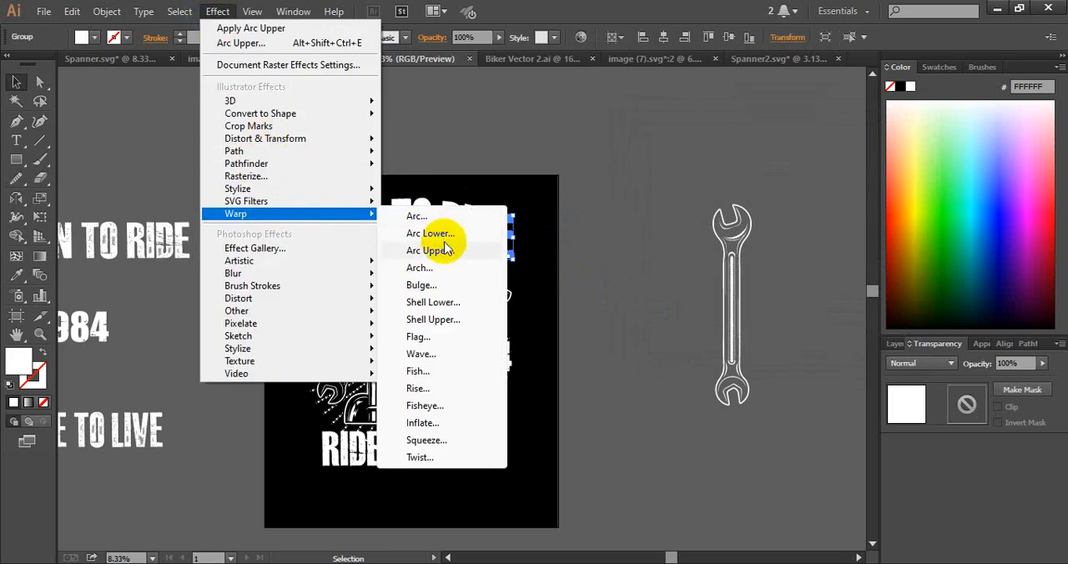
left_click(451, 233)
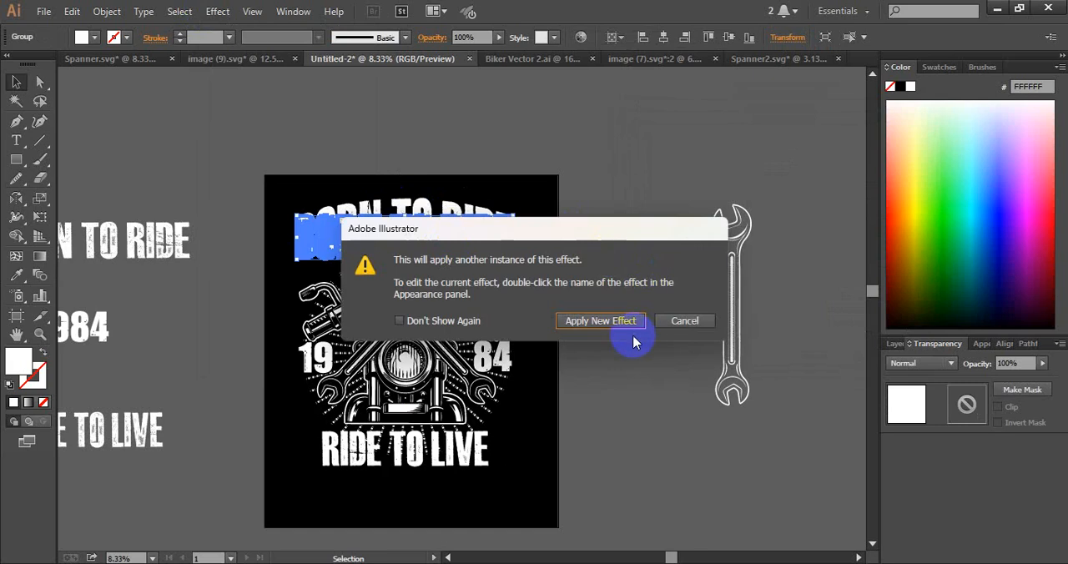
left_click(600, 321)
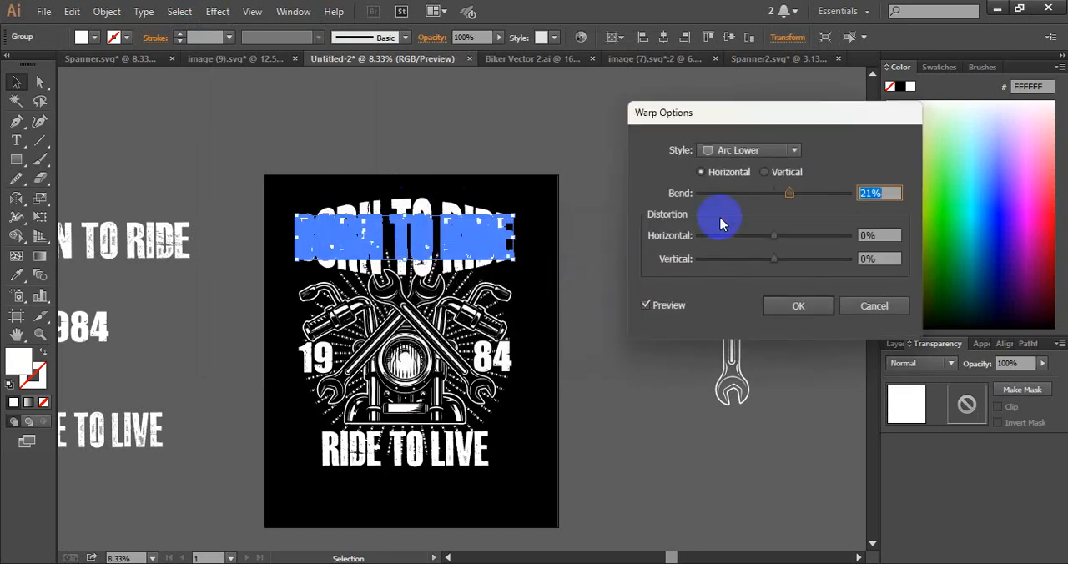
left_click_drag(775, 194, 757, 193)
left_click(800, 306)
left_click(591, 302)
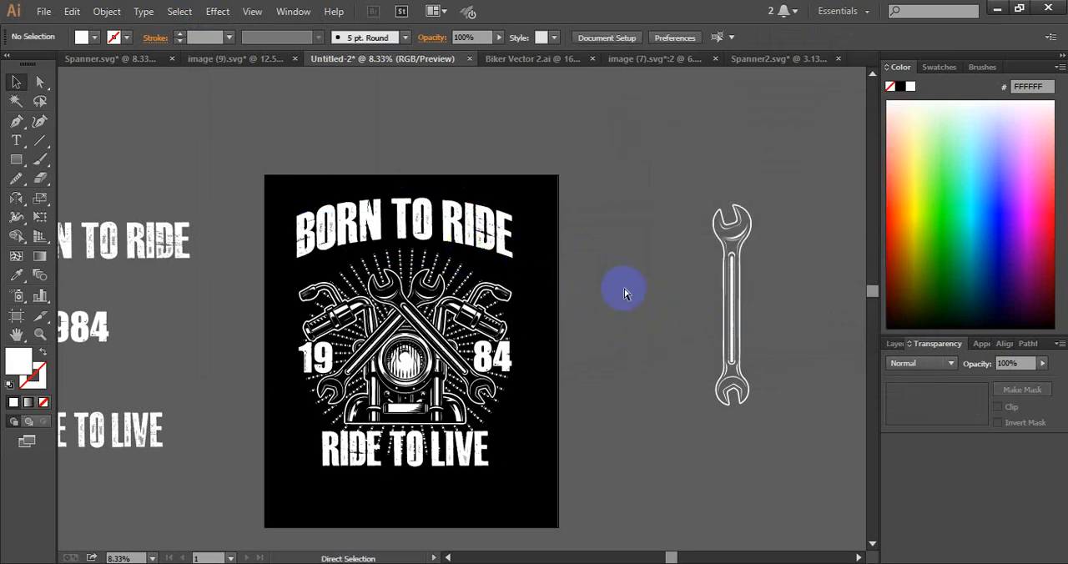
Move the arched BORN TO RIDE heading down to just above the handlebars and nudge it slightly upward
left_click(458, 231)
left_click_drag(458, 236, 455, 264)
left_click(617, 313)
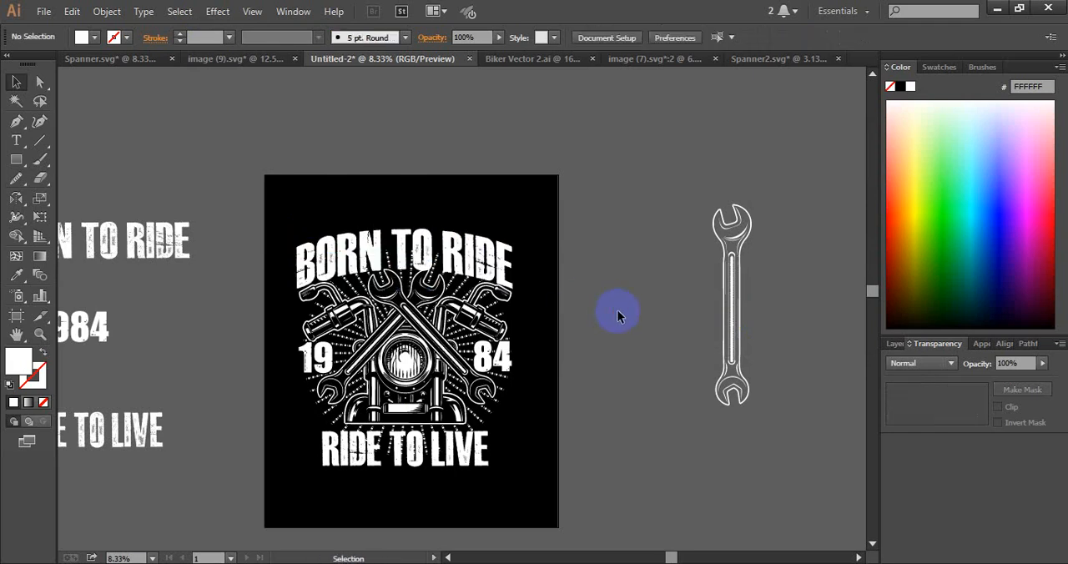
left_click(448, 265)
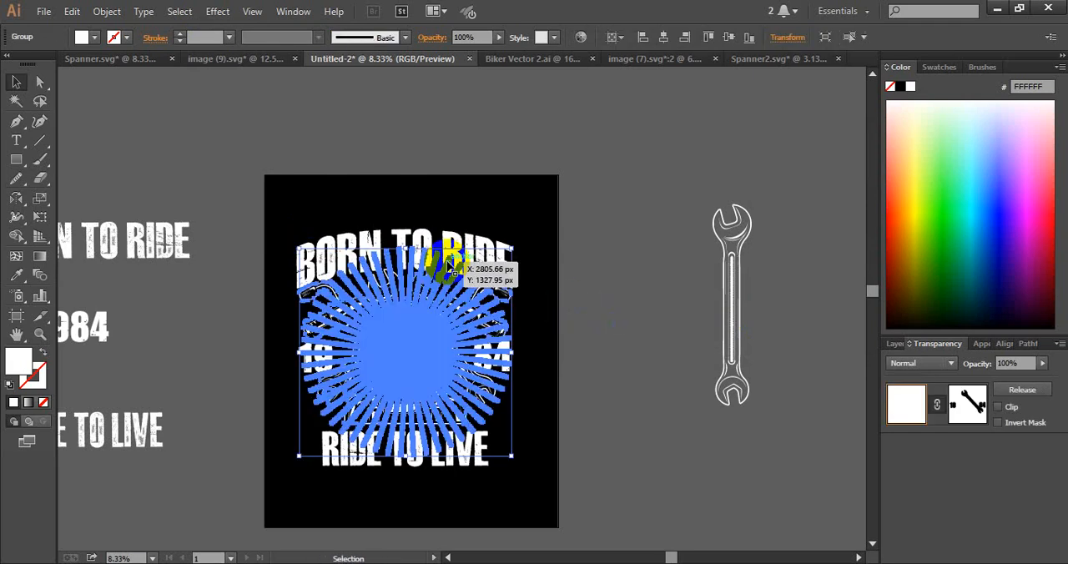
left_click(578, 156)
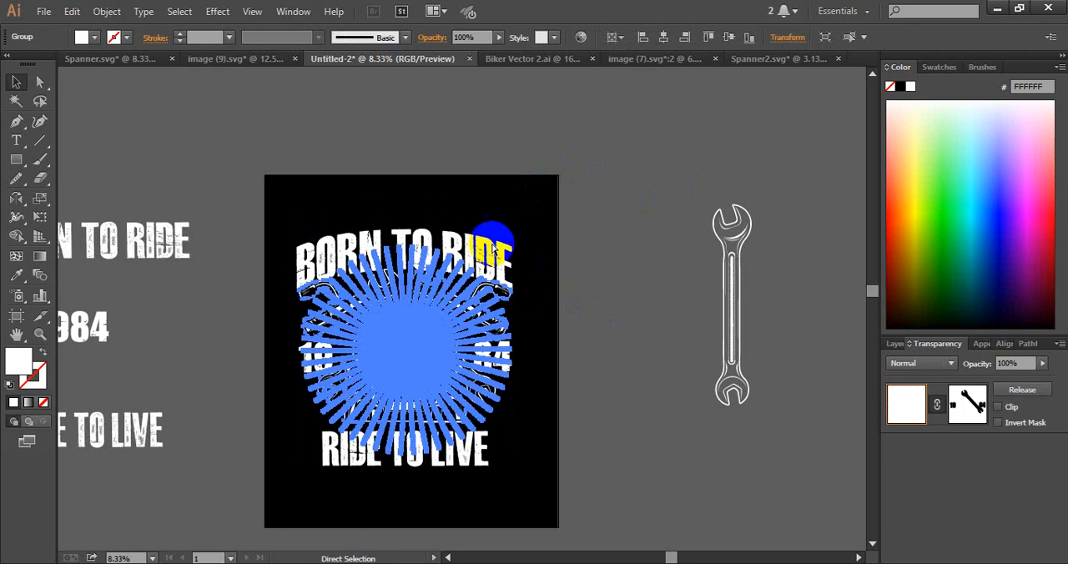
left_click(477, 239)
left_click(481, 249)
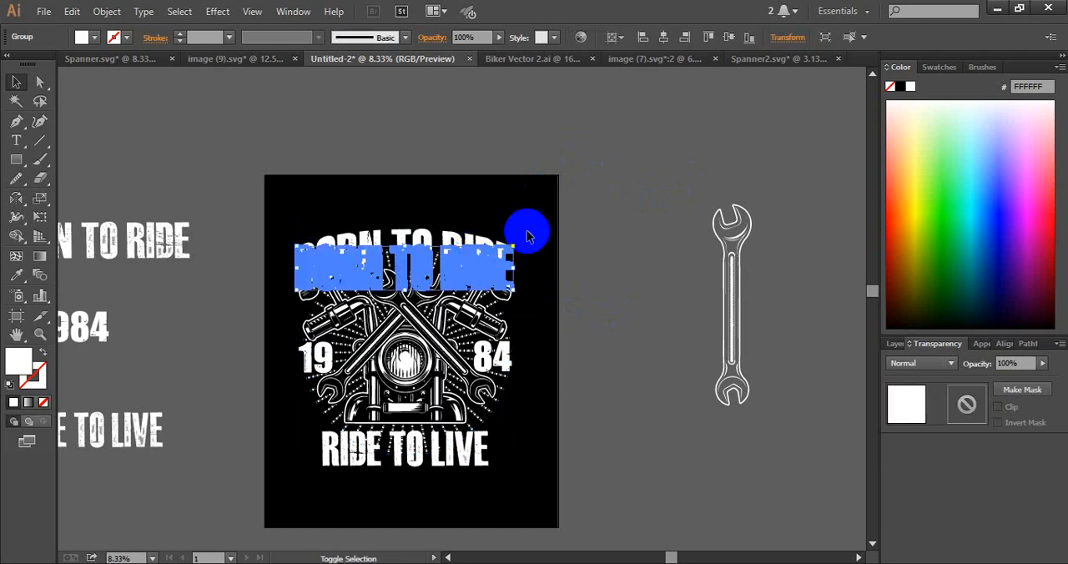
key("shift+Up")
key("shift+Up")
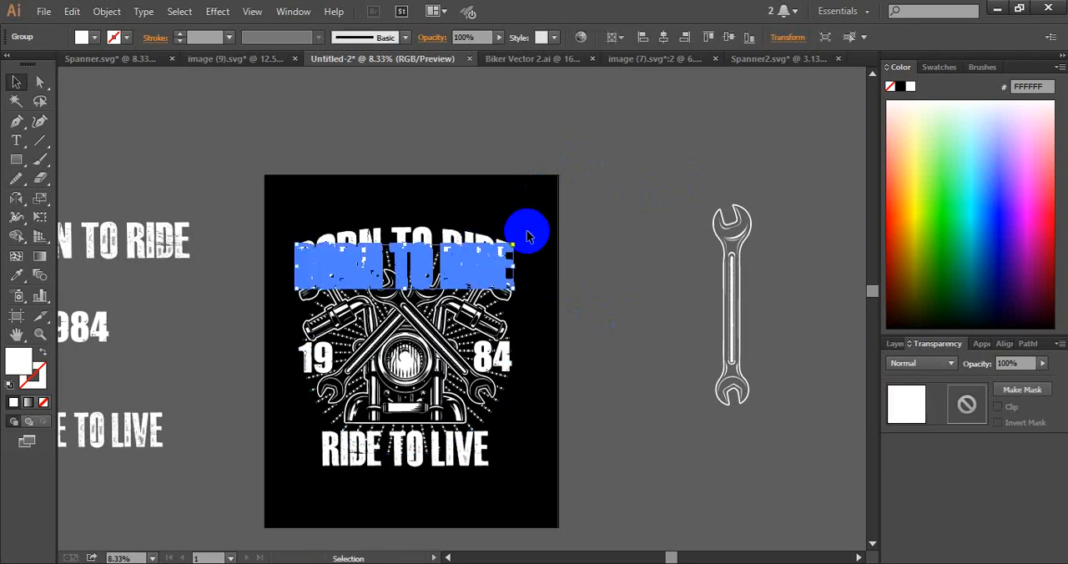
left_click(550, 212)
Expand the appearance of the warped BORN TO RIDE heading
left_click(464, 236)
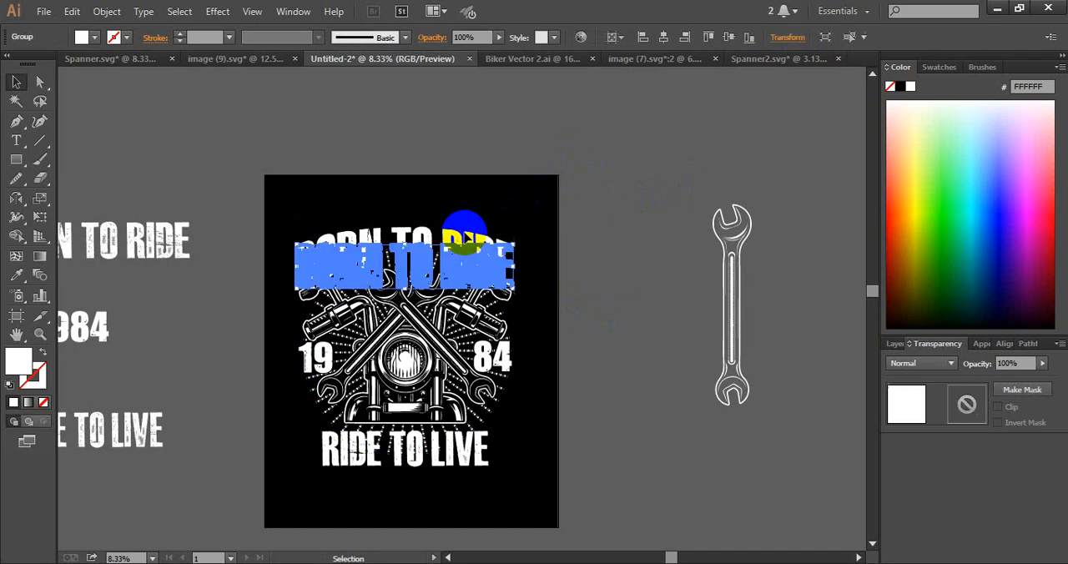
left_click(107, 11)
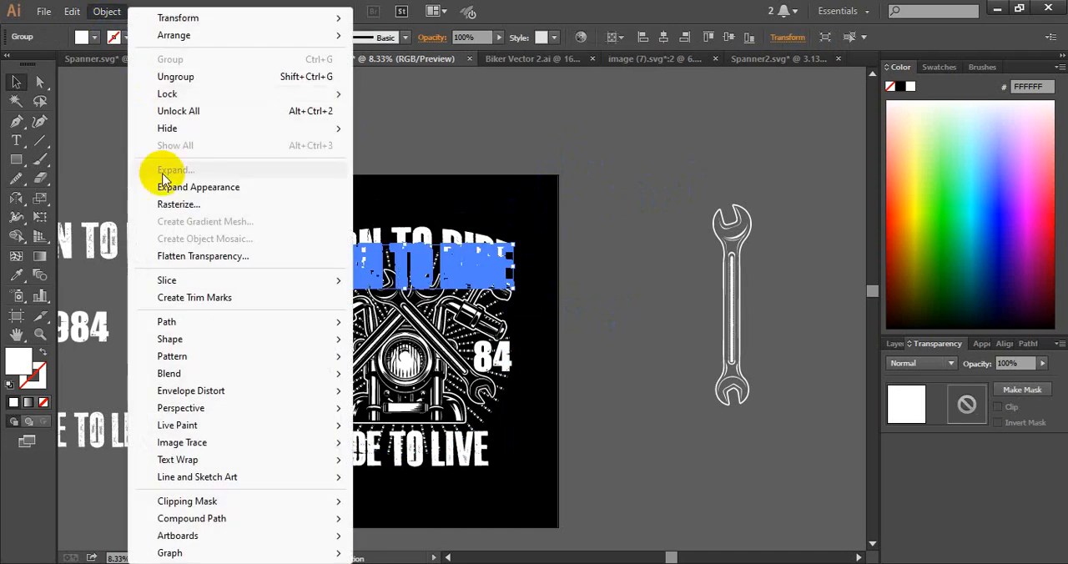
left_click(200, 187)
left_click(622, 227)
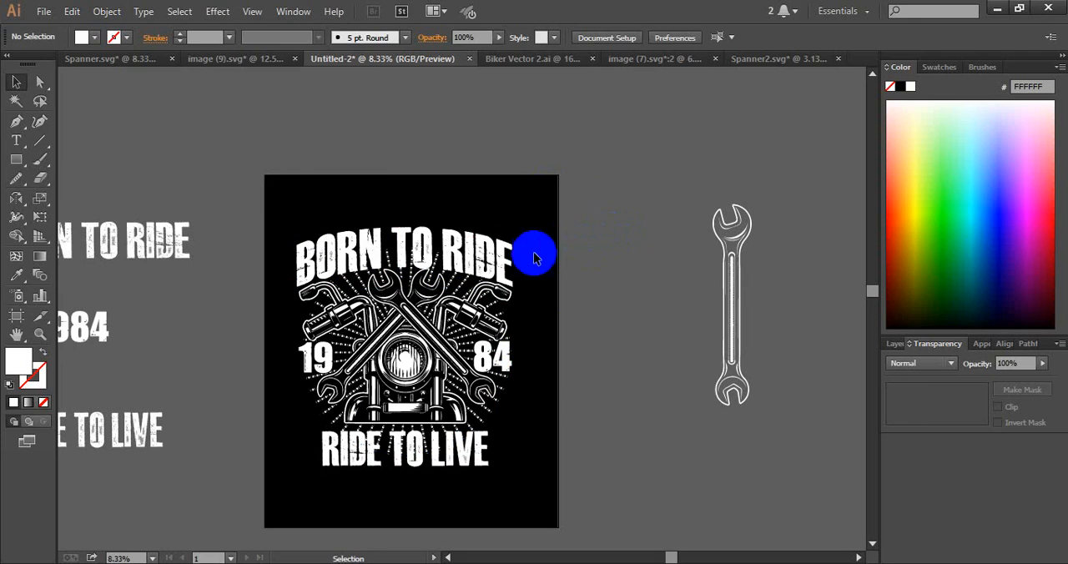
Offset the outline of the arched BORN TO RIDE by 20 px with round joins and cut the enlarged shape
left_click(478, 252)
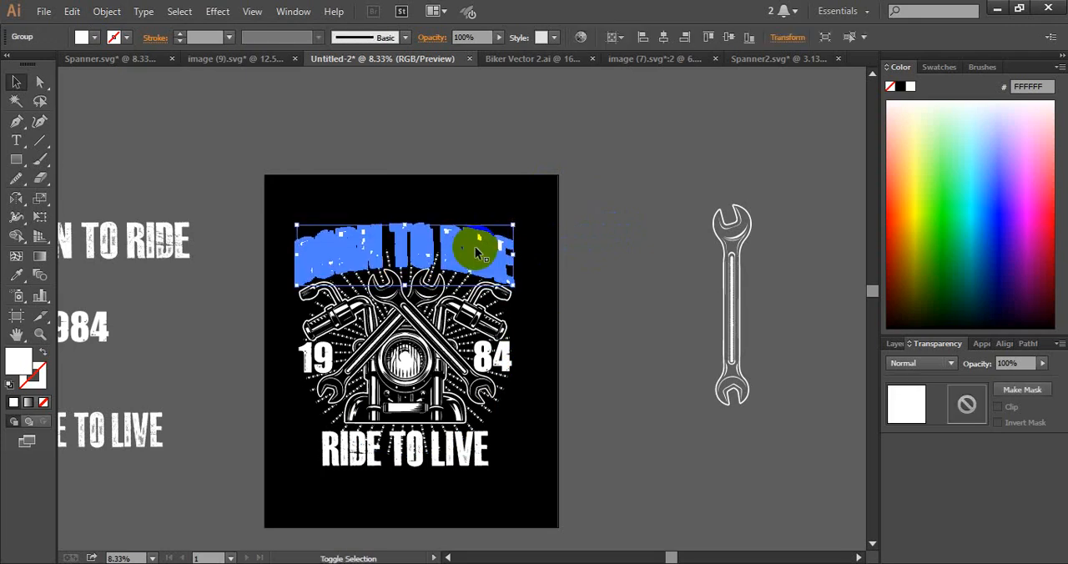
key("ctrl+shift+o")
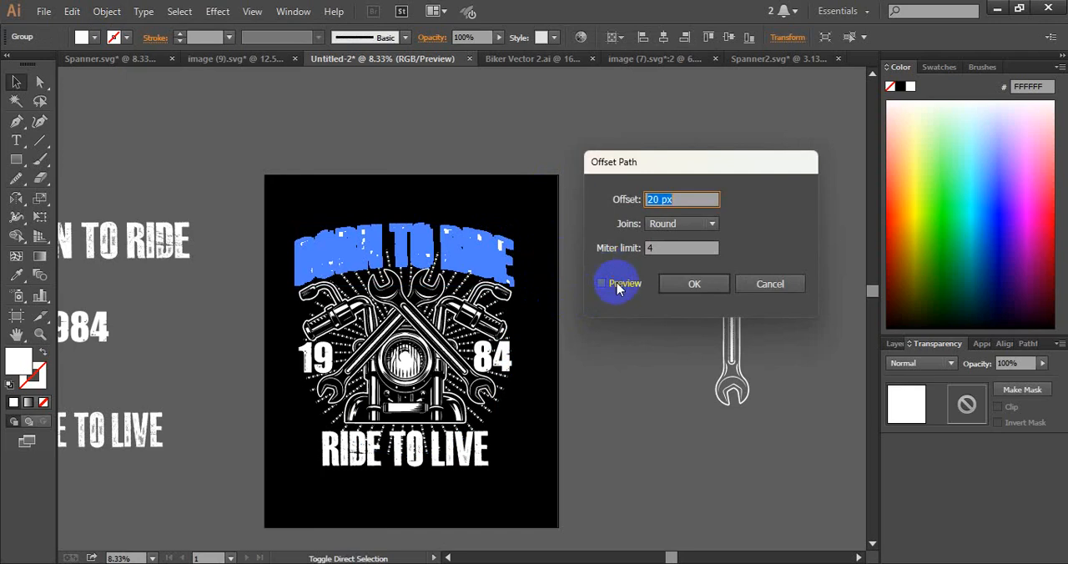
left_click(618, 285)
left_click(692, 285)
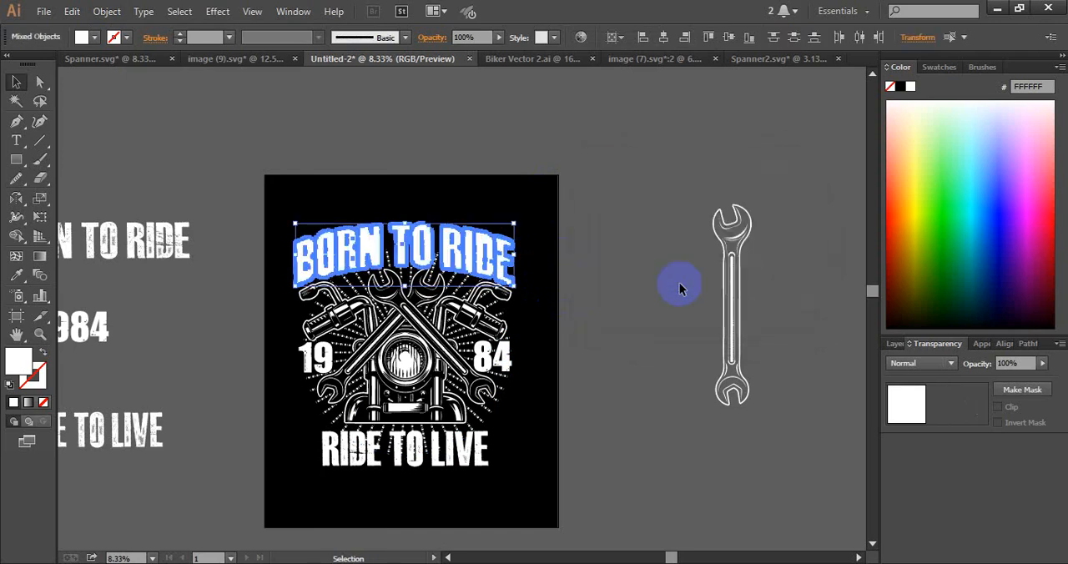
left_click(735, 278, "shift")
left_click(608, 305)
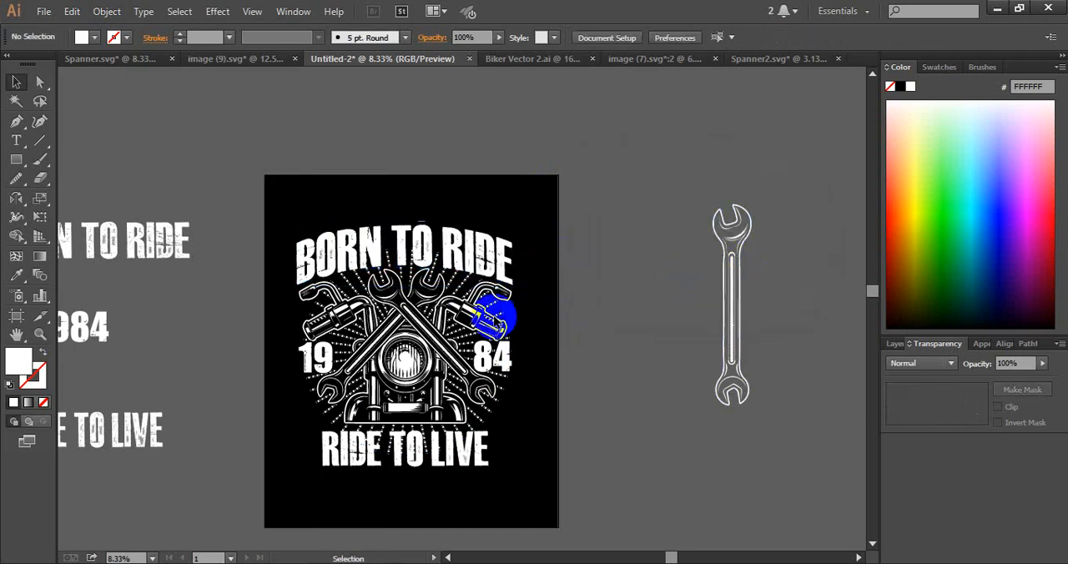
Paste the enlarged BORN TO RIDE shape in place in the artwork group's opacity mask and fill it with black
left_click(453, 317)
left_click(959, 407)
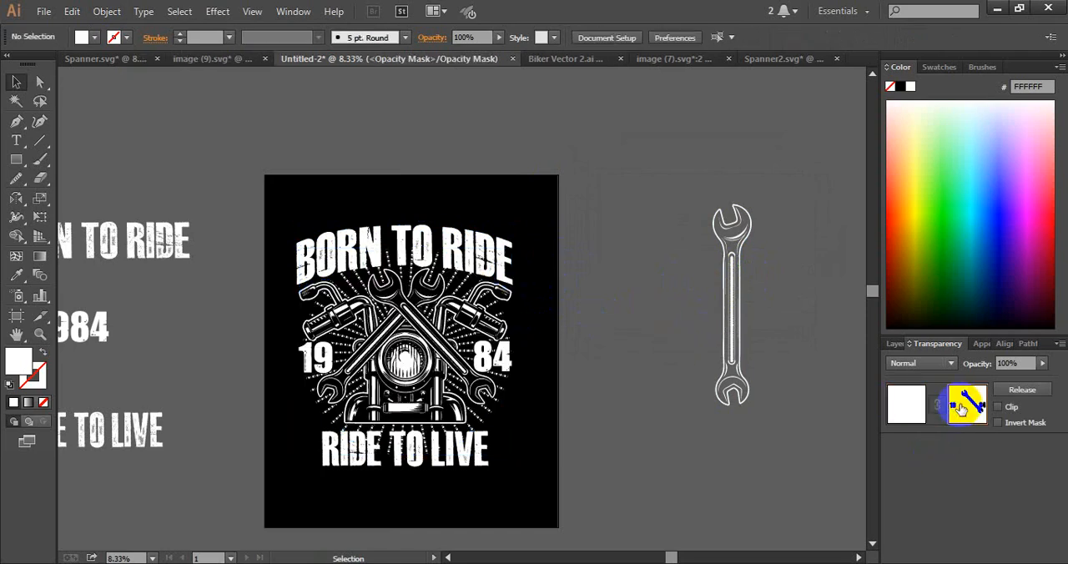
key("ctrl+f")
left_click(20, 276)
left_click(314, 187)
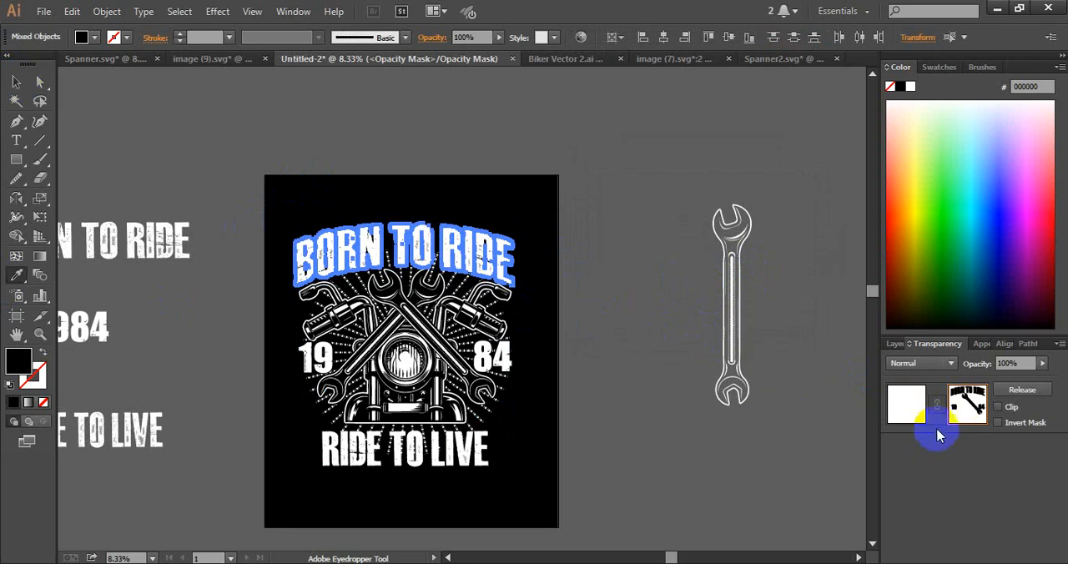
left_click(906, 404)
left_click(659, 310)
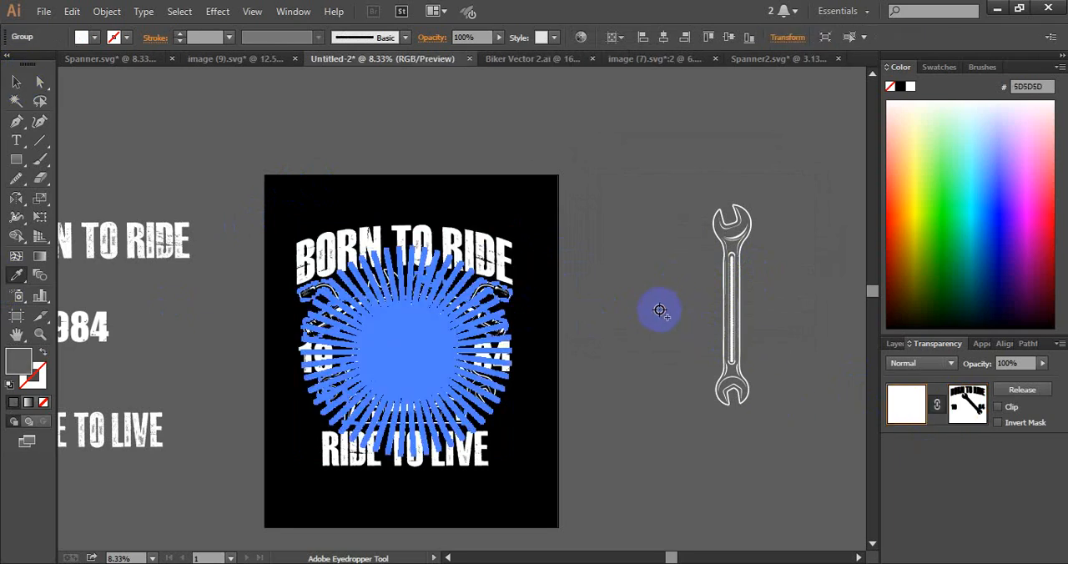
key("v")
left_click(609, 263)
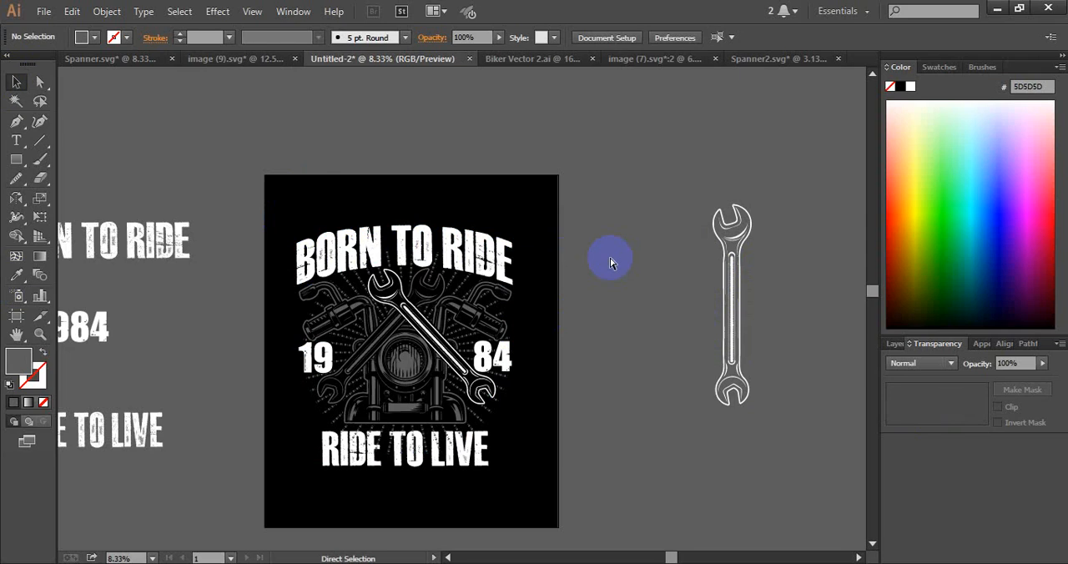
key("ctrl+z")
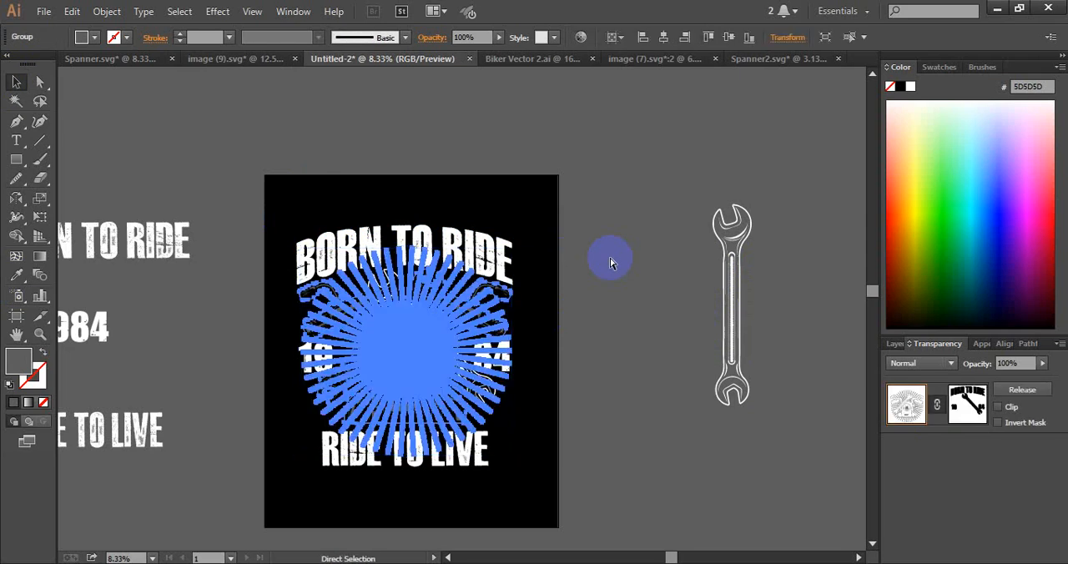
key("ctrl+z")
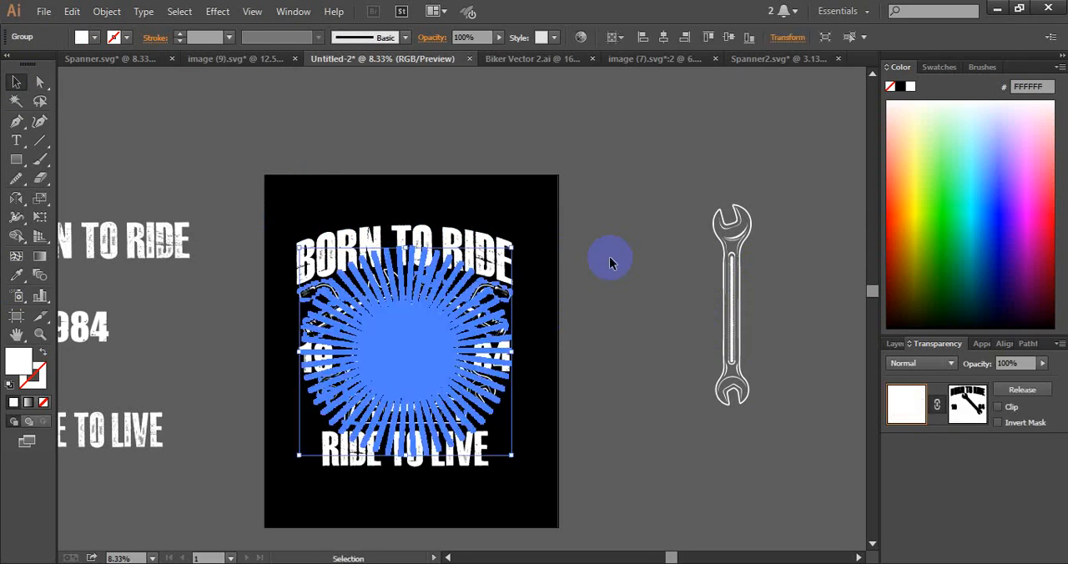
left_click(609, 258)
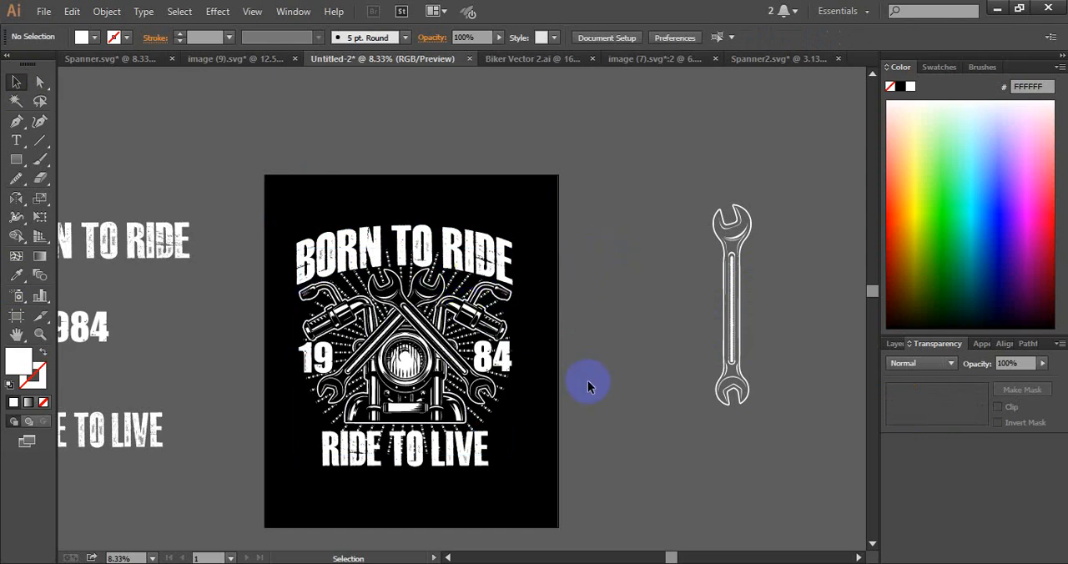
Try to extend the artwork group's opacity mask with freehand Pencil shapes around the word TO in BORN TO RIDE
left_click(462, 238)
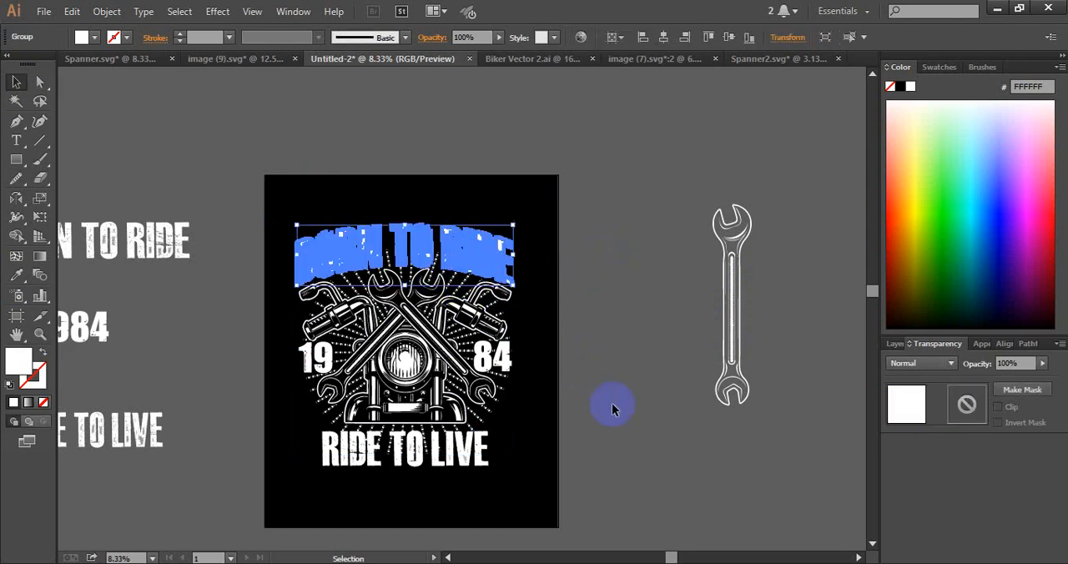
left_click(417, 325)
left_click(977, 410)
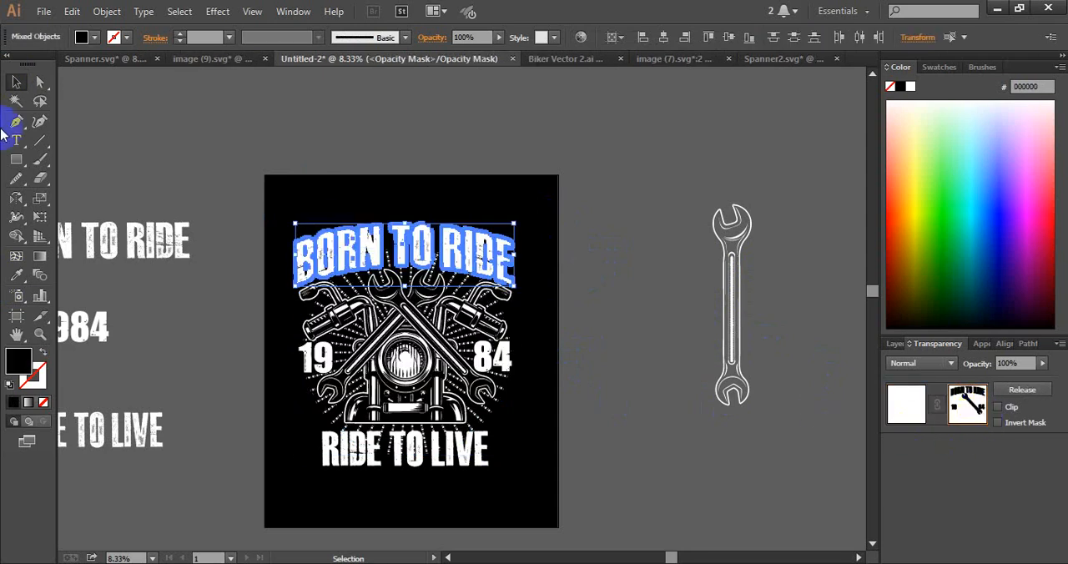
left_click_drag(14, 180, 81, 173)
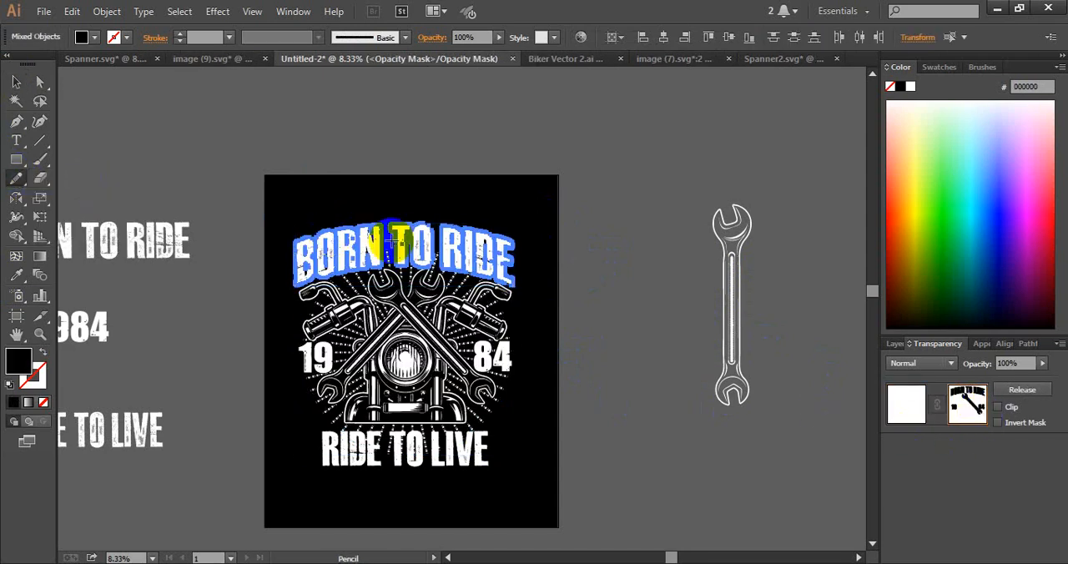
left_click_drag(395, 236, 380, 261)
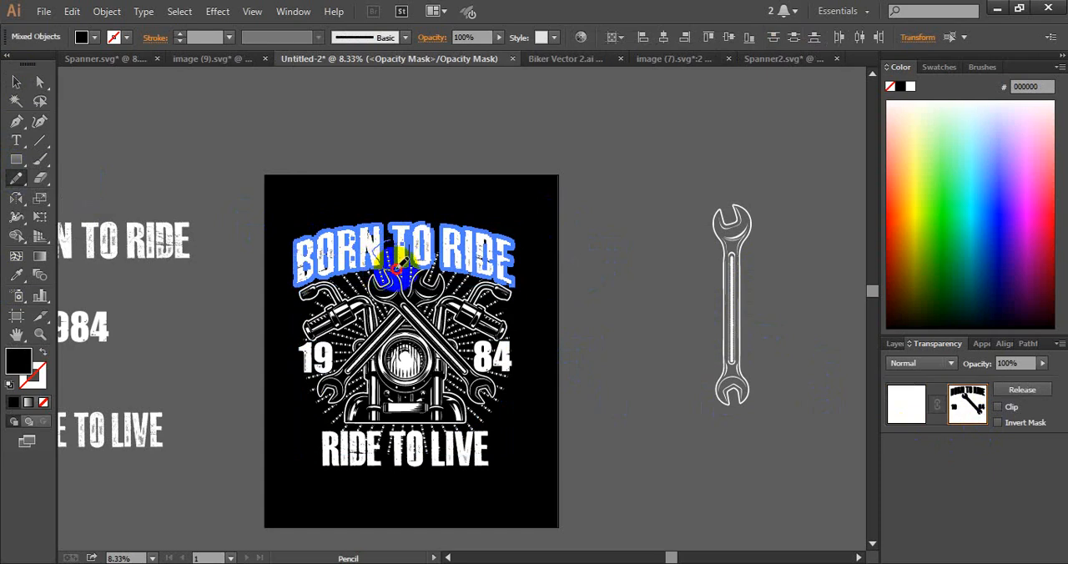
mouse_move(401, 257)
left_mouse_down()
mouse_move(435, 268)
mouse_move(451, 250)
mouse_move(447, 238)
mouse_move(394, 242)
left_mouse_up()
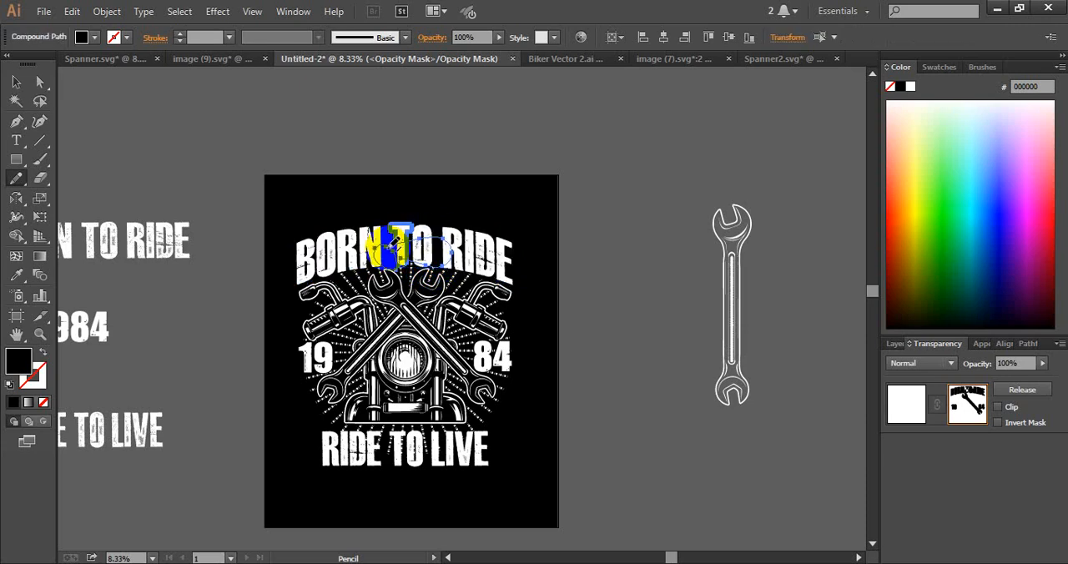
left_click(16, 81)
left_click(162, 119)
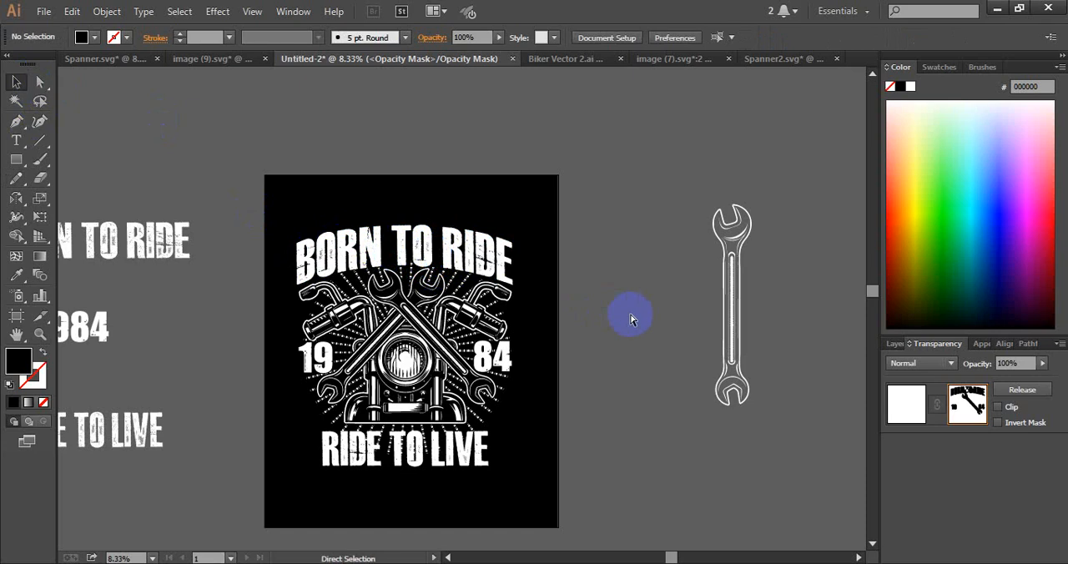
key("ctrl+a")
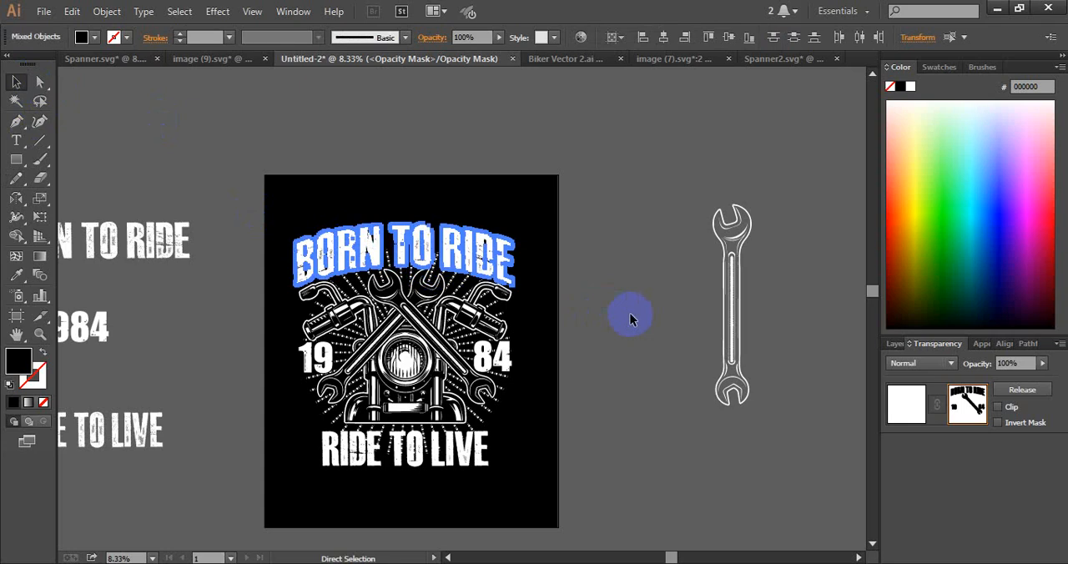
left_click(167, 123)
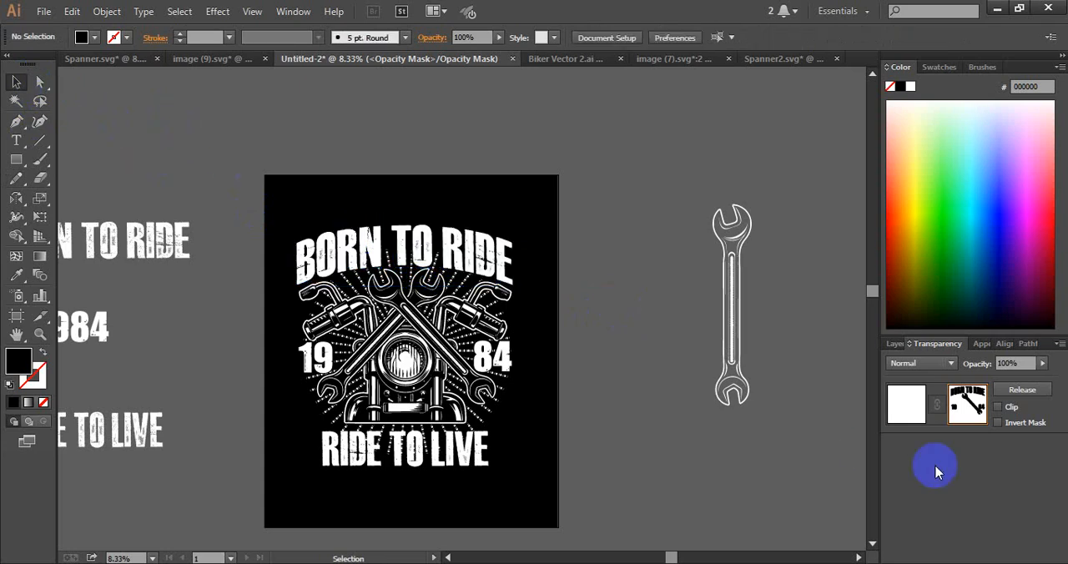
left_click(908, 405)
left_click(556, 348)
left_click(393, 466)
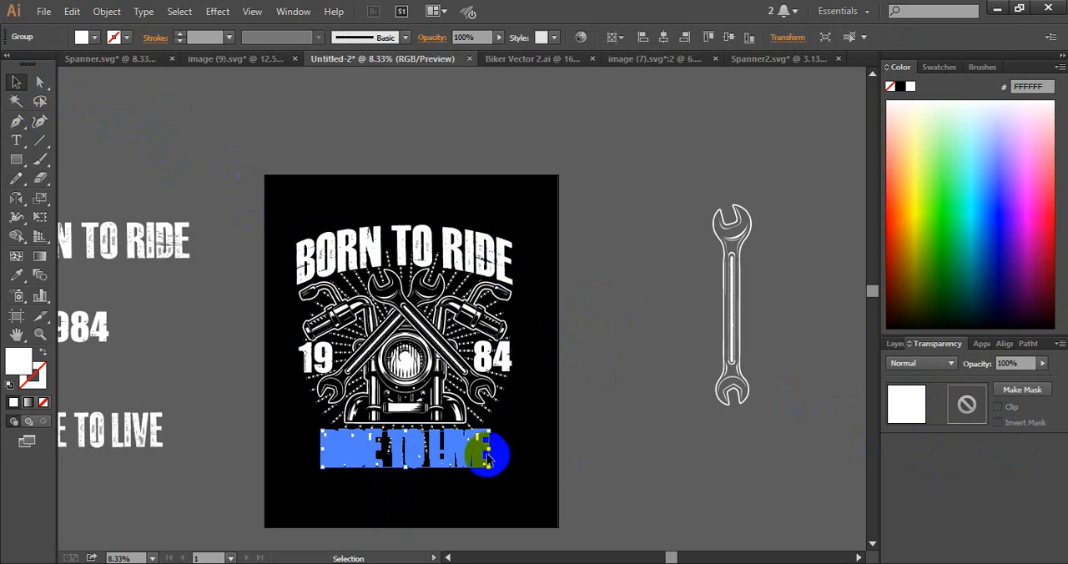
left_click_drag(490, 449, 511, 458)
left_click(589, 455)
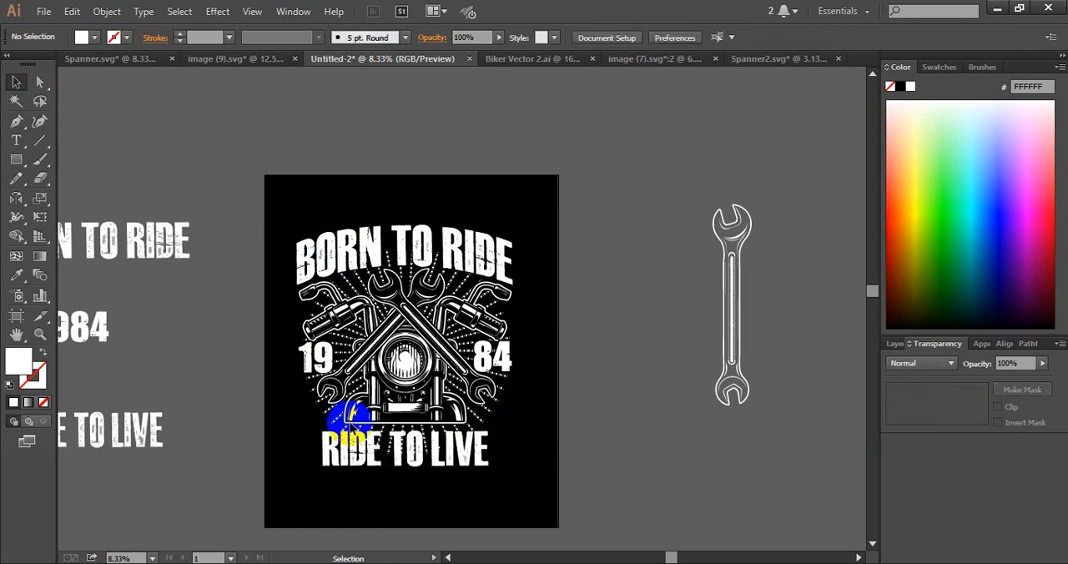
Draw a small white five-pointed star just after the E of the RIDE TO LIVE slogan on the artboard
left_click(18, 164)
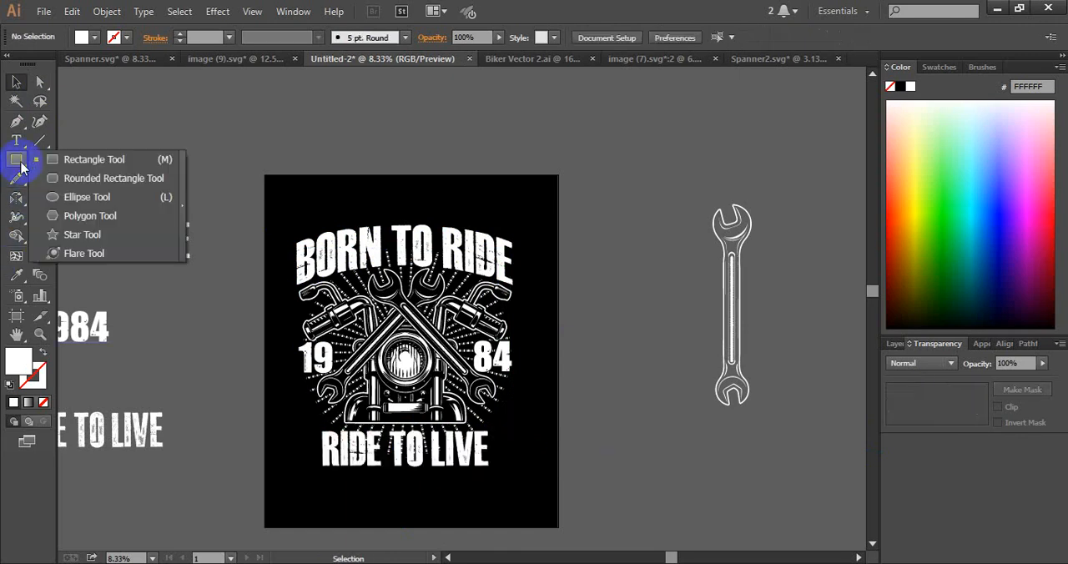
left_click(81, 235)
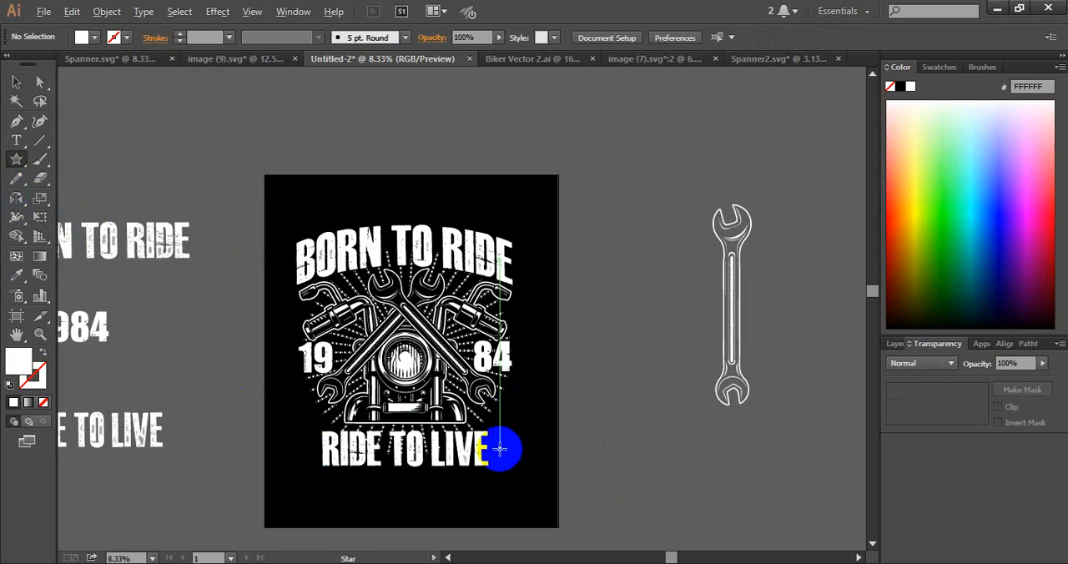
left_click_drag(501, 446, 507, 449)
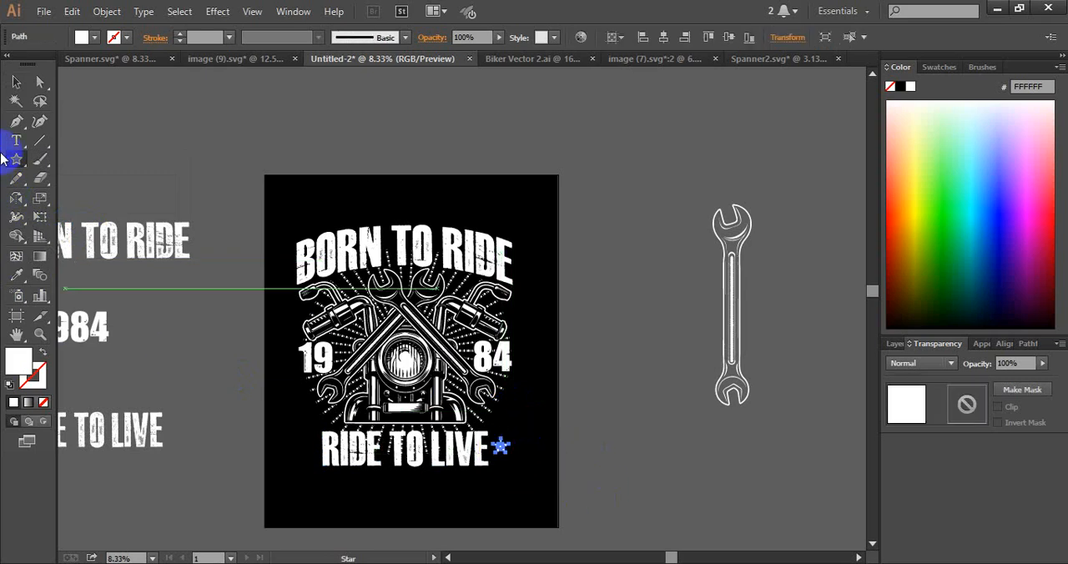
left_click(16, 87)
left_click(176, 86)
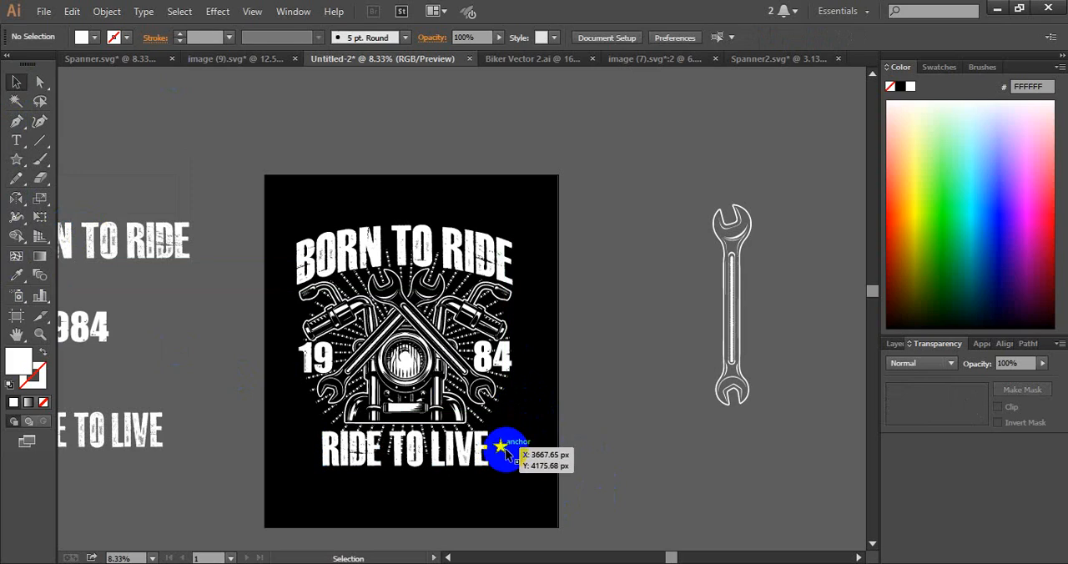
Centre the star vertically on the RIDE TO LIVE slogan and place a copy of it before the slogan's first letter
left_click(503, 447)
left_click(474, 453, "shift")
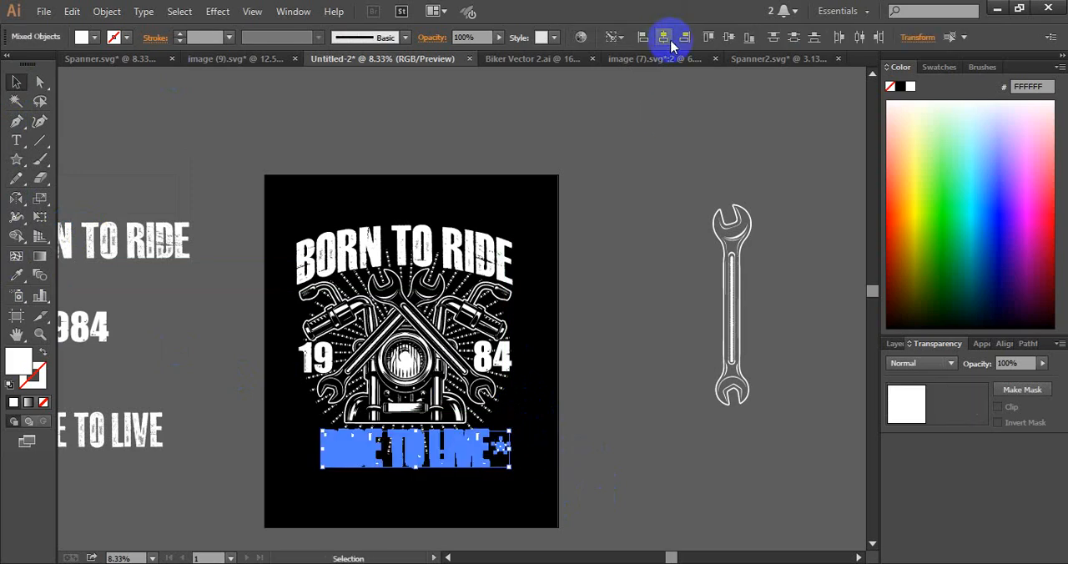
left_click(730, 40)
left_click(571, 449)
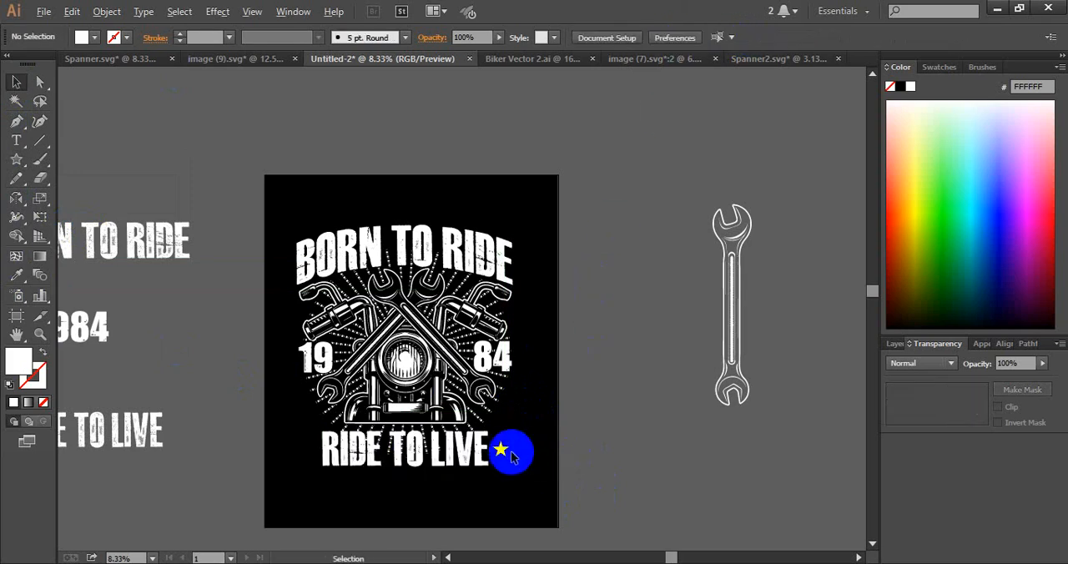
left_click_drag(502, 449, 312, 450)
left_click(410, 491)
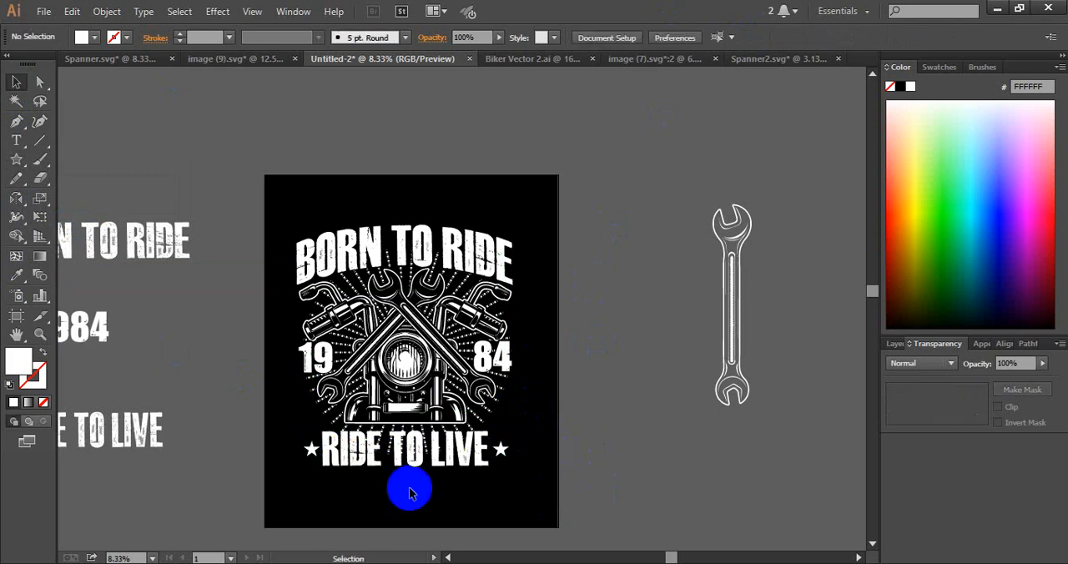
Group both stars with the RIDE TO LIVE slogan and centre the group horizontally on the sunburst artwork
left_click(309, 448)
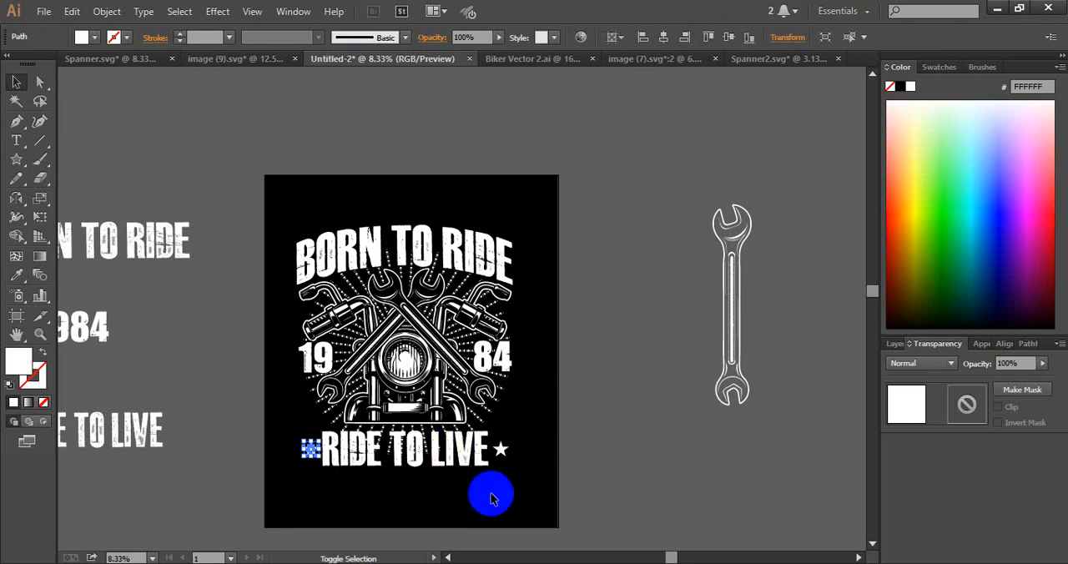
left_click(463, 449, "shift")
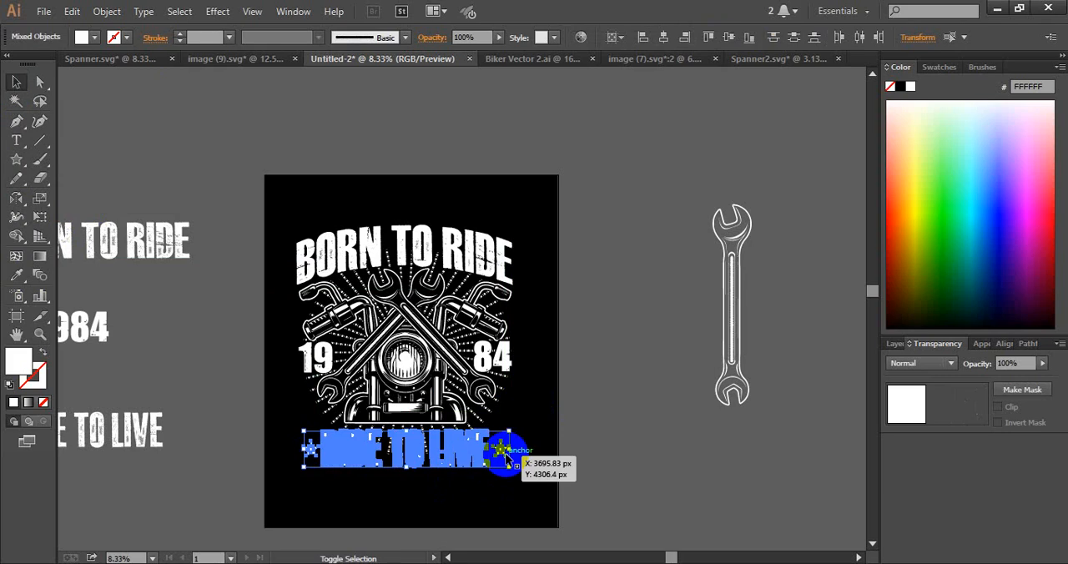
left_click(503, 454, "shift")
key("ctrl+g")
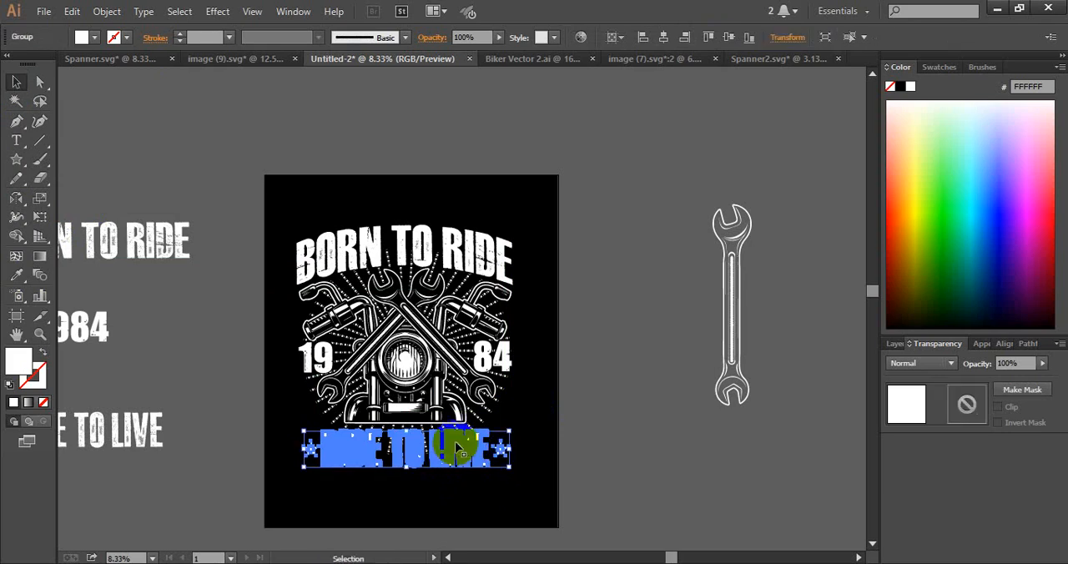
left_click(434, 363, "shift")
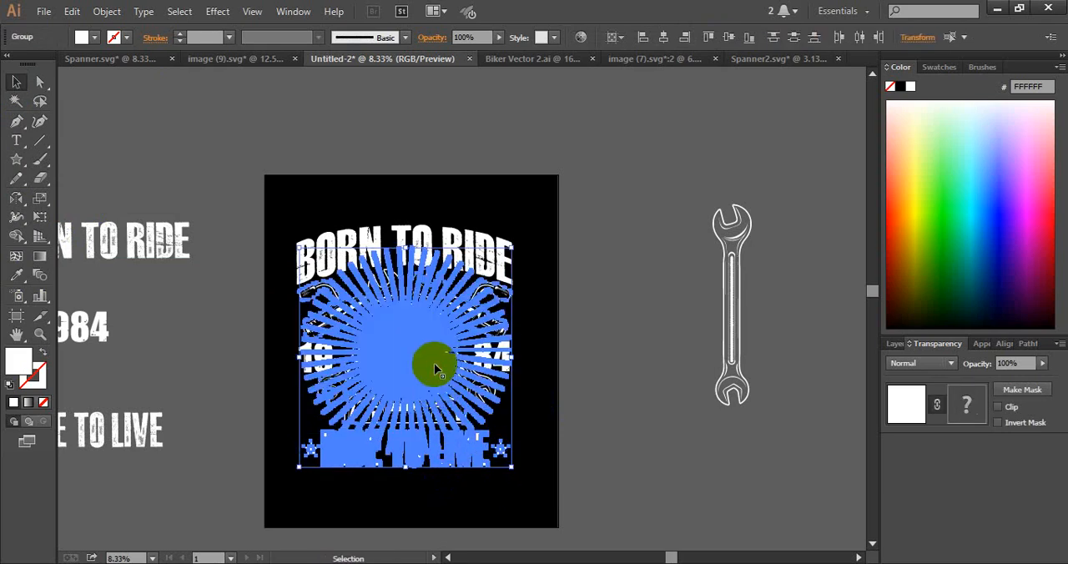
left_click(665, 37)
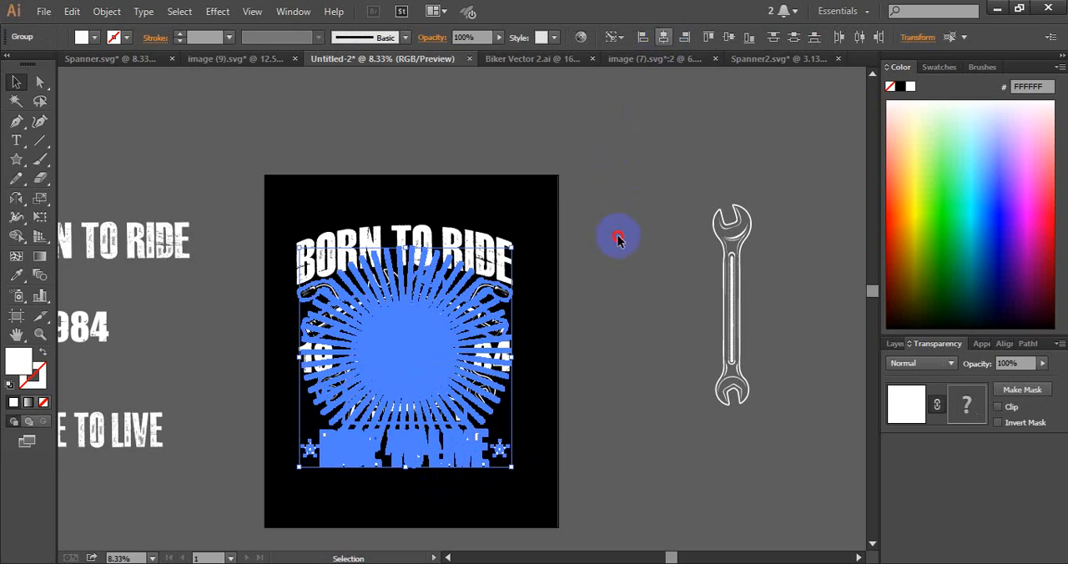
left_click(617, 239)
Apply an Arc Upper warp with a horizontal bend of -23% to the group of RIDE TO LIVE and its stars
left_click(469, 462)
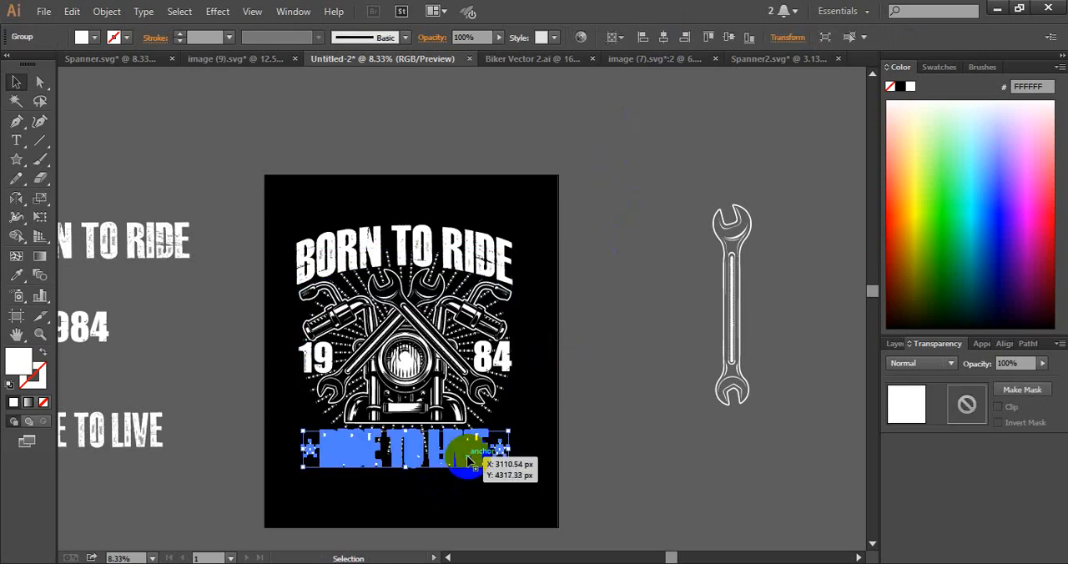
left_click(215, 12)
mouse_move(283, 214)
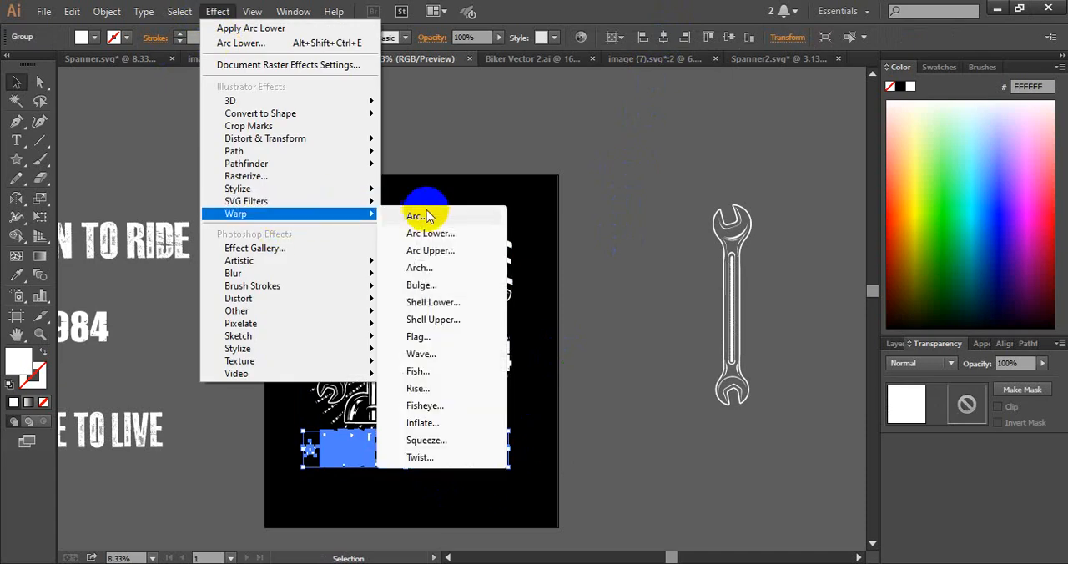
left_click(441, 250)
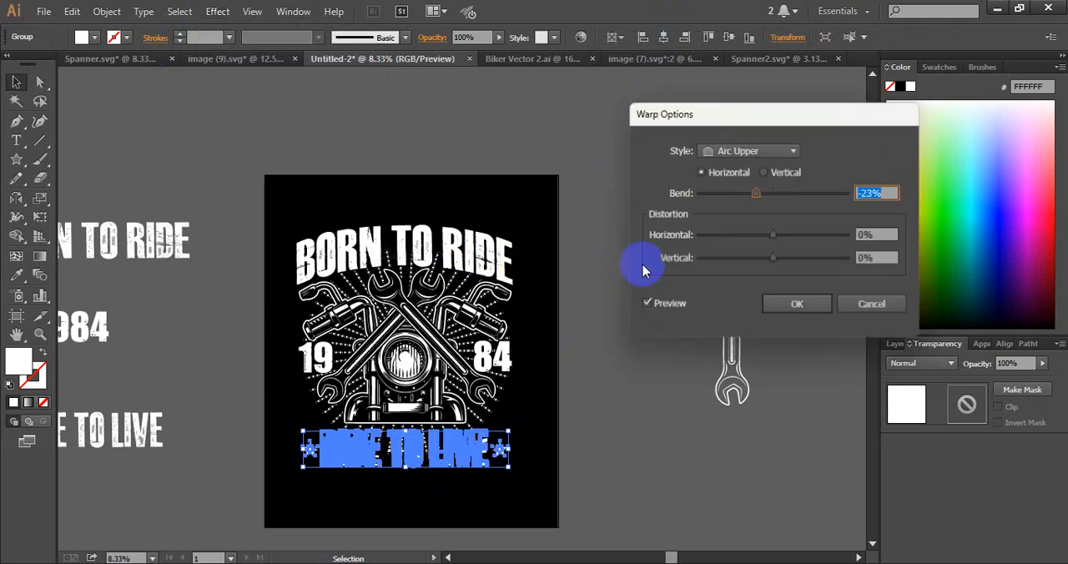
left_click(790, 307)
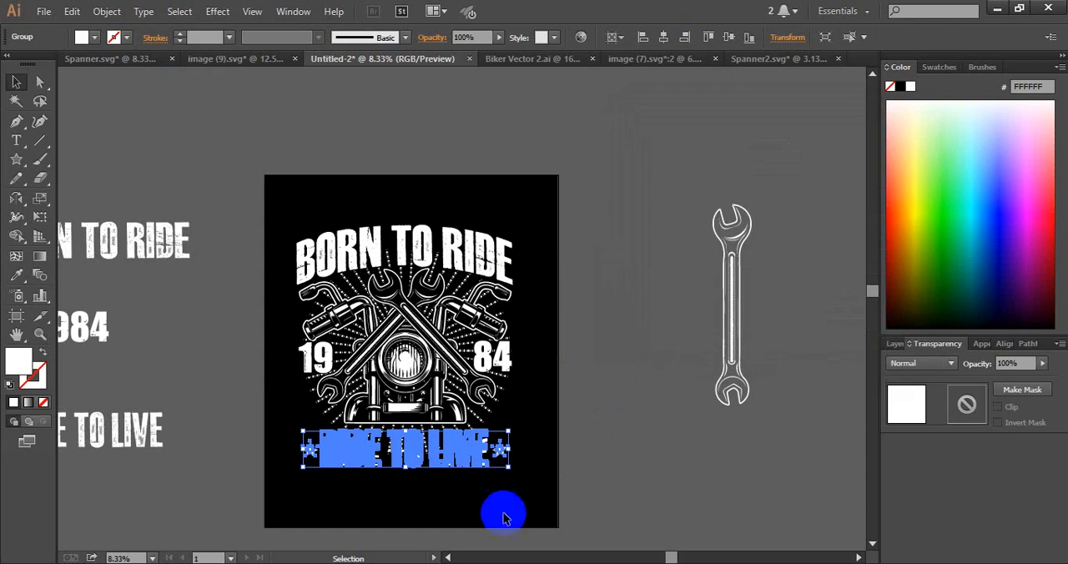
Expand the appearance of the warped RIDE TO LIVE group and shorten it slightly from its lower edge
mouse_move(406, 470)
left_mouse_down()
mouse_move(406, 489)
mouse_move(416, 463)
left_mouse_up()
left_click(584, 460)
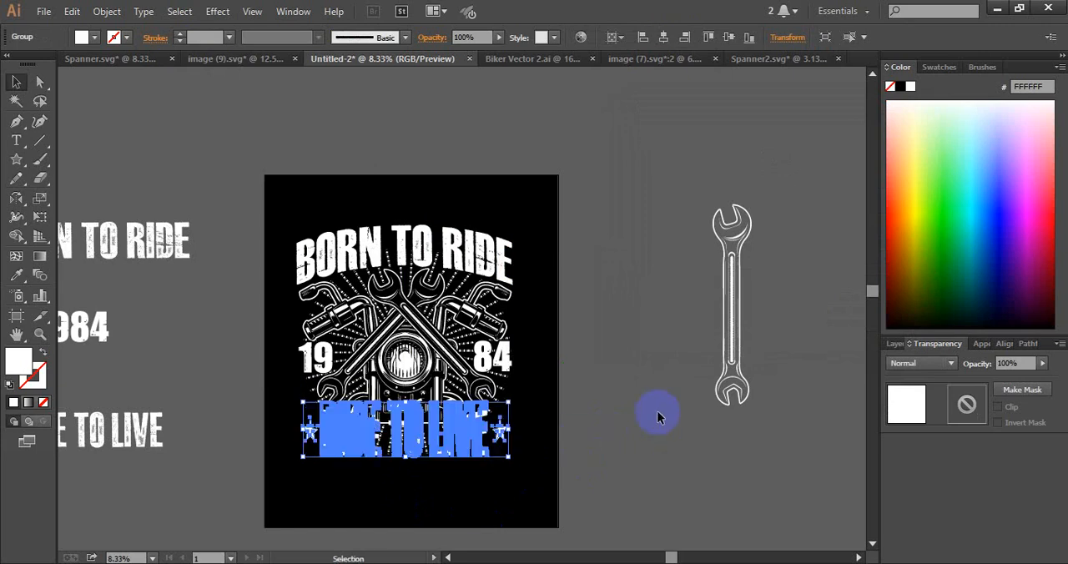
left_click(657, 421)
left_click(421, 453)
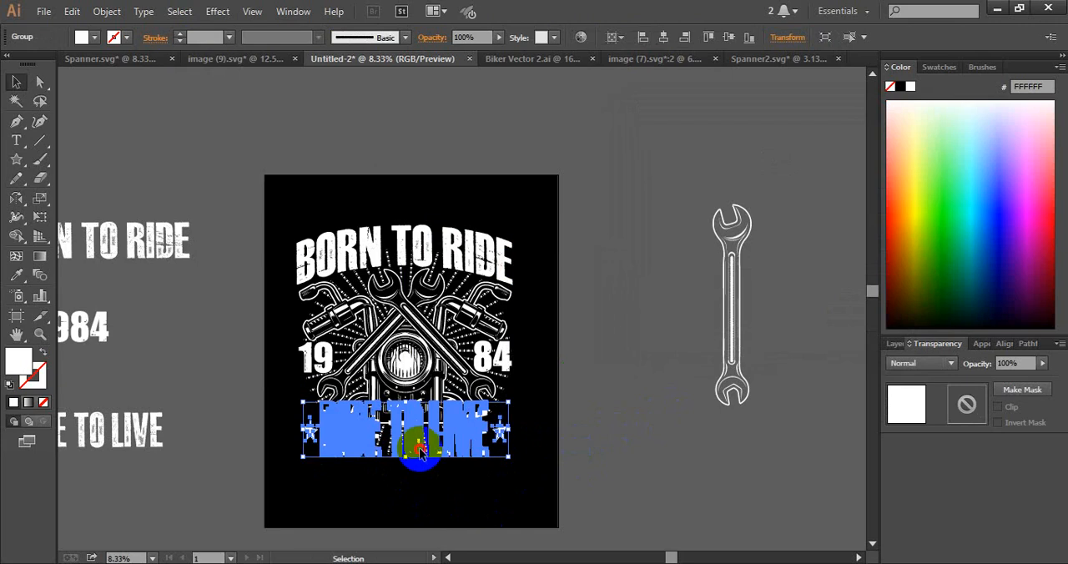
mouse_move(420, 449)
left_mouse_down()
mouse_move(424, 463)
mouse_move(417, 449)
left_mouse_up()
left_click(595, 451)
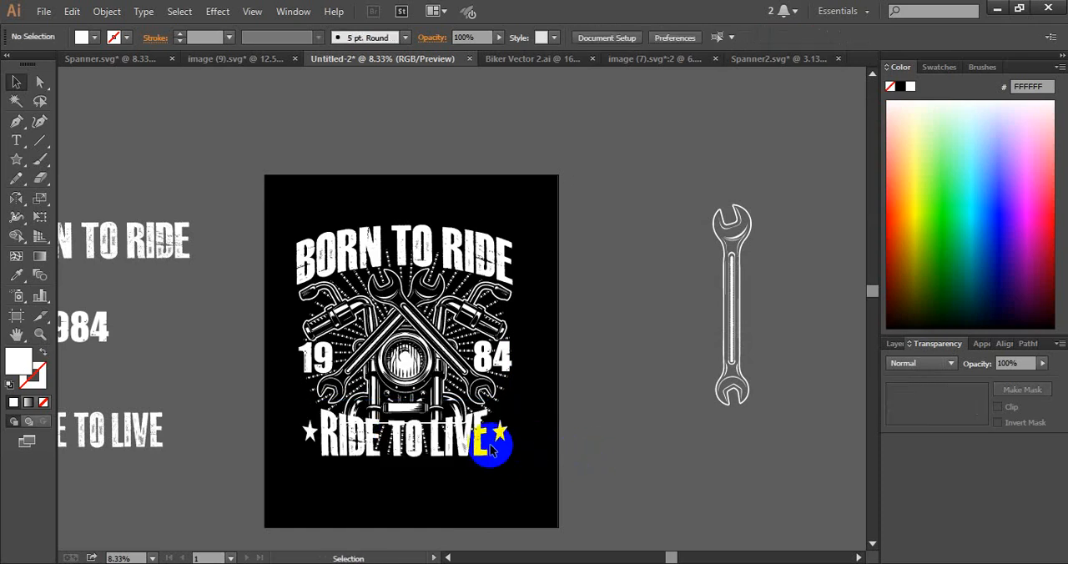
Adjust the height of the warped RIDE TO LIVE group to about 923 px by moving its lower edge
left_click(484, 448)
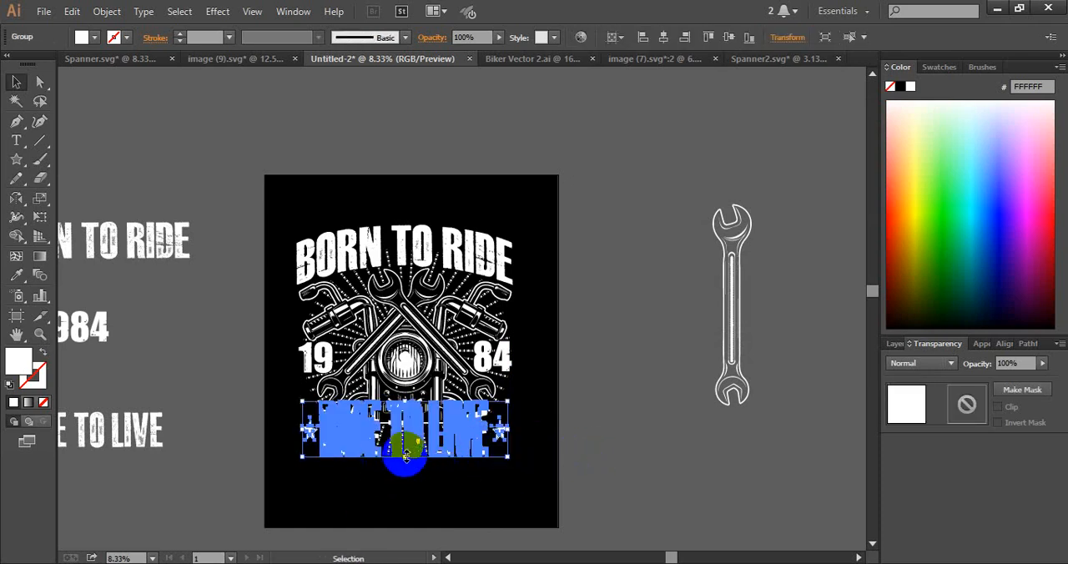
left_click_drag(405, 457, 405, 466)
left_click(627, 464)
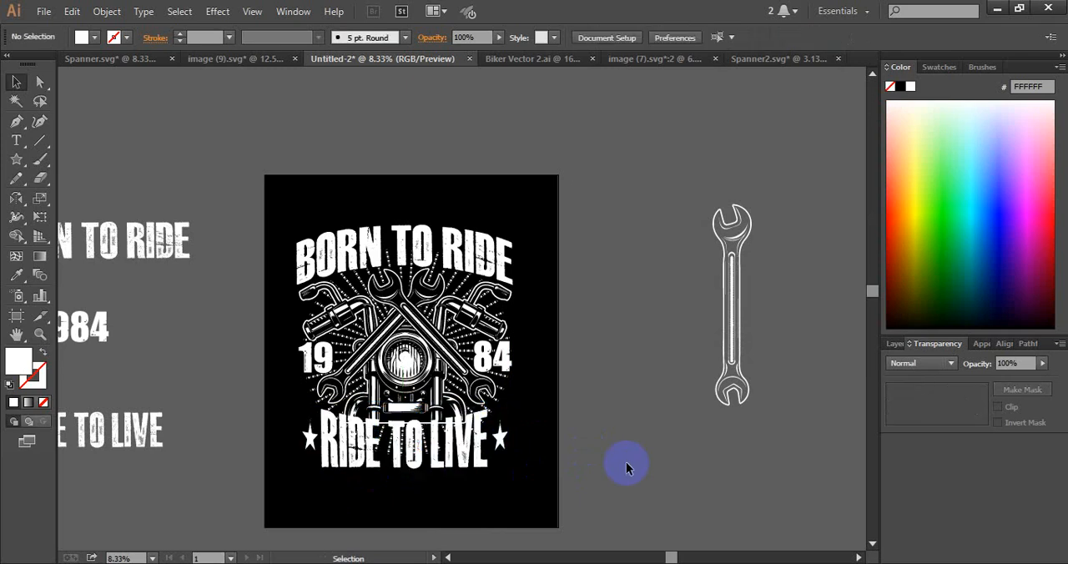
left_click(457, 467)
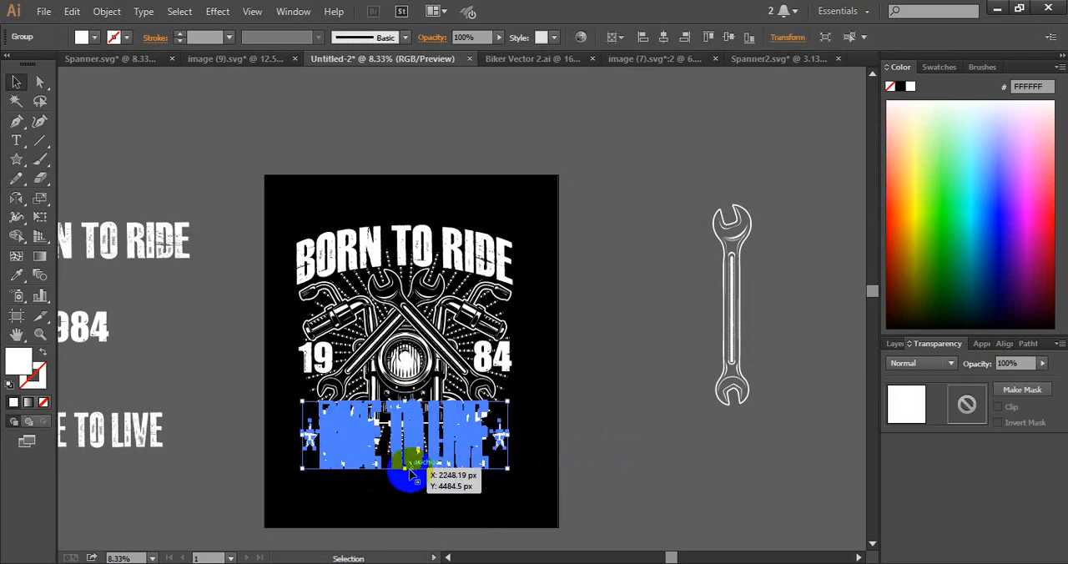
left_click_drag(409, 472, 571, 462)
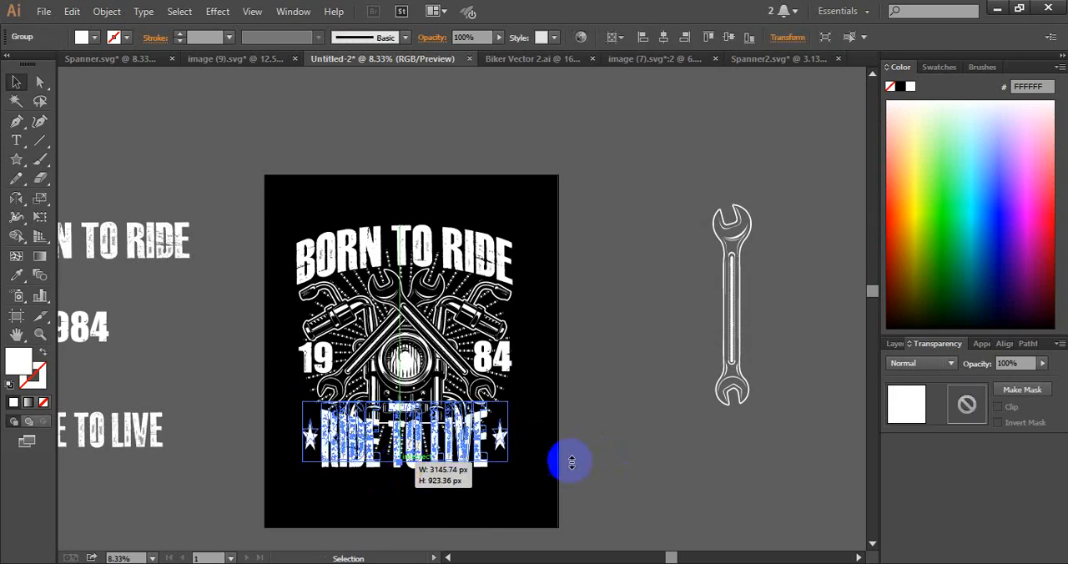
left_click_drag(638, 444, 634, 443)
left_click(464, 467)
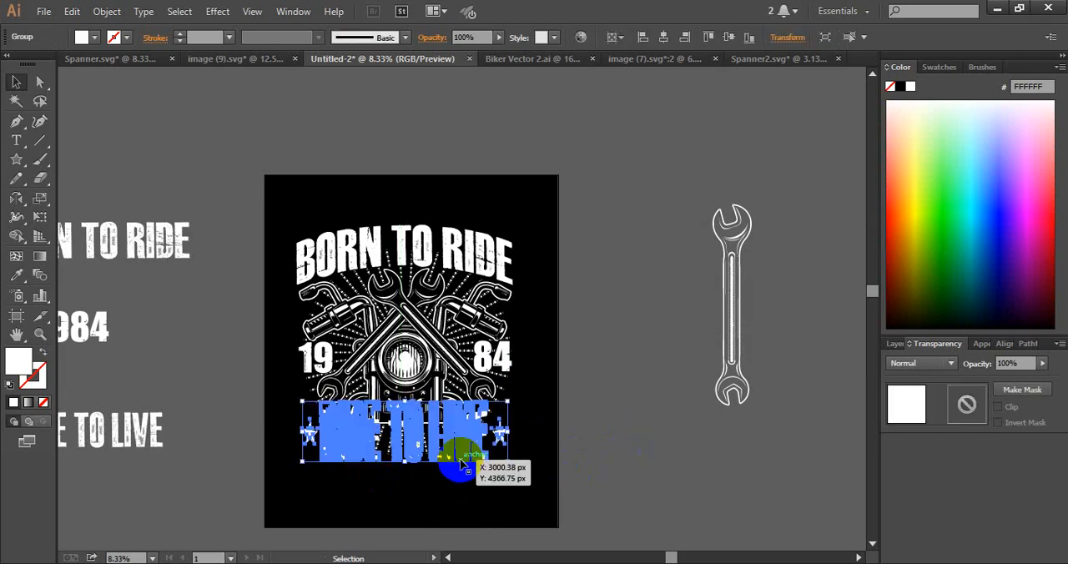
key("ctrl+shift+o")
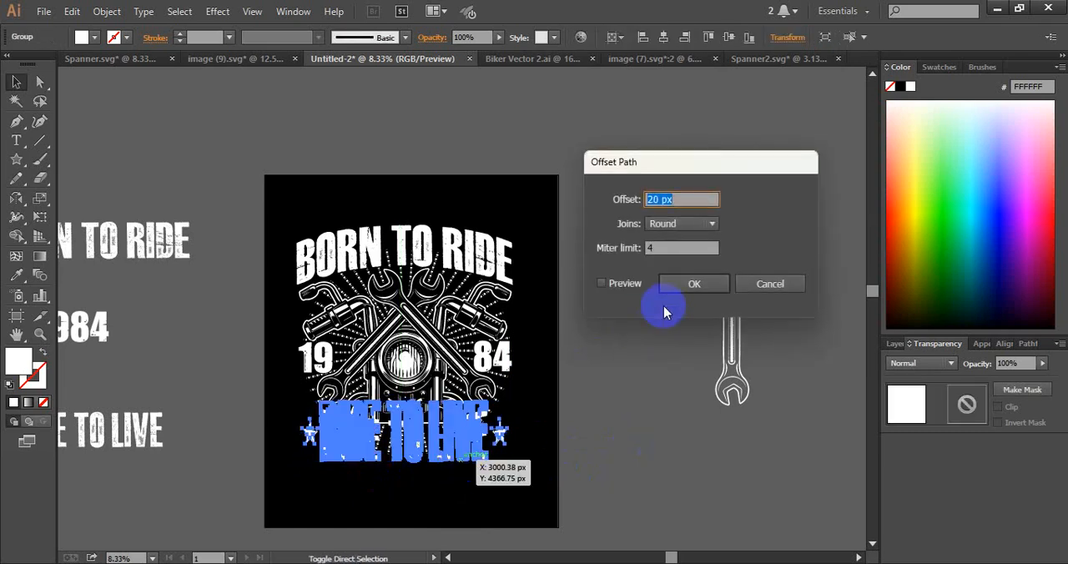
left_click(755, 285)
Expand the appearance of the warped RIDE TO LIVE group and offset its paths by 20 px with round joins
left_click(106, 10)
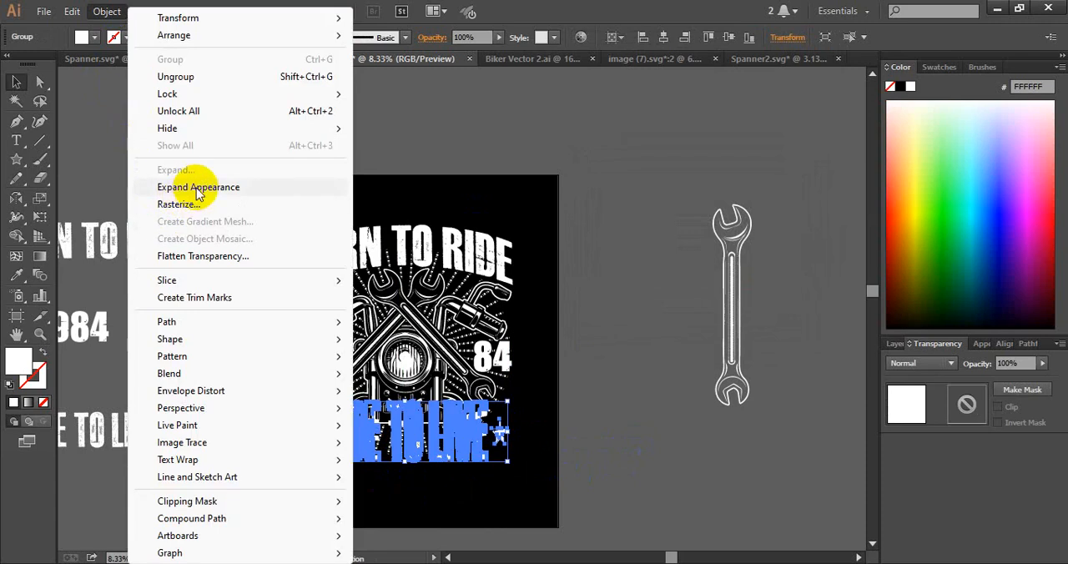
left_click(242, 185)
key("ctrl+shift+o")
left_click(624, 285)
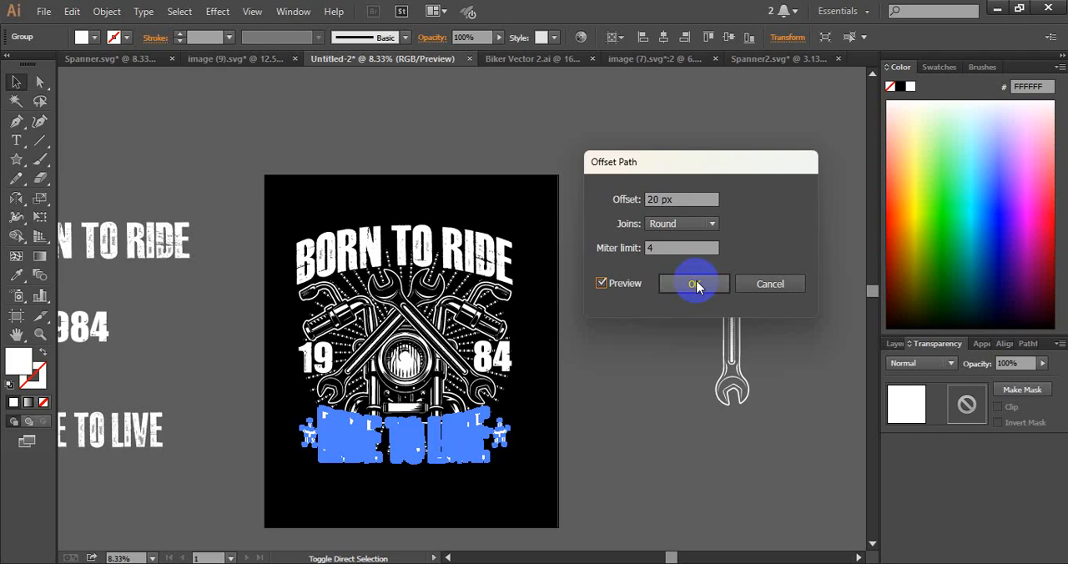
left_click(698, 286)
Move the RIDE TO LIVE offset outlines into the central artwork's opacity mask, pasting them in front, and fill them with the background's black
left_click(637, 302)
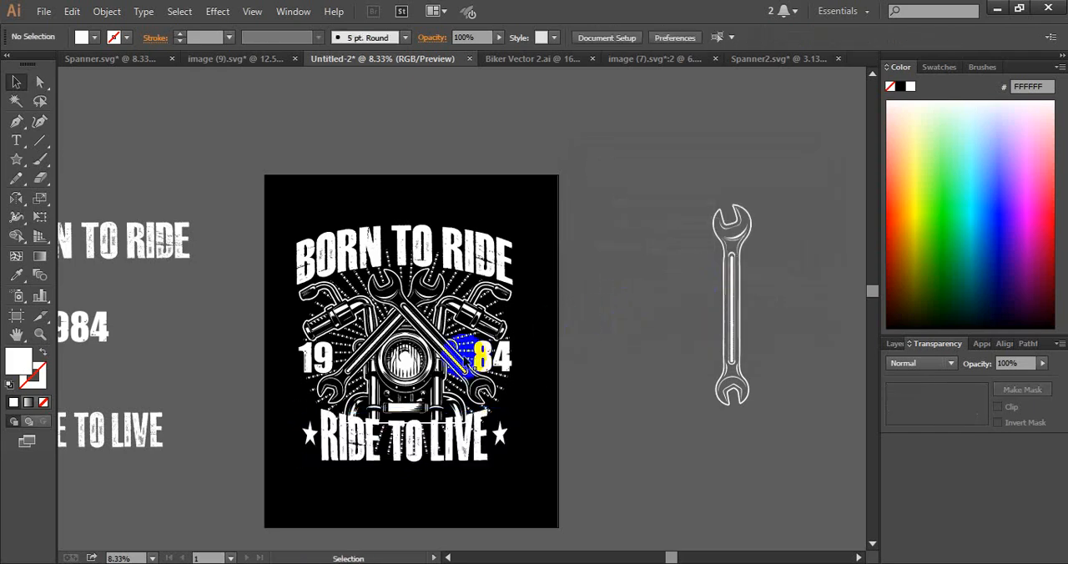
left_click(475, 362)
left_click(958, 412)
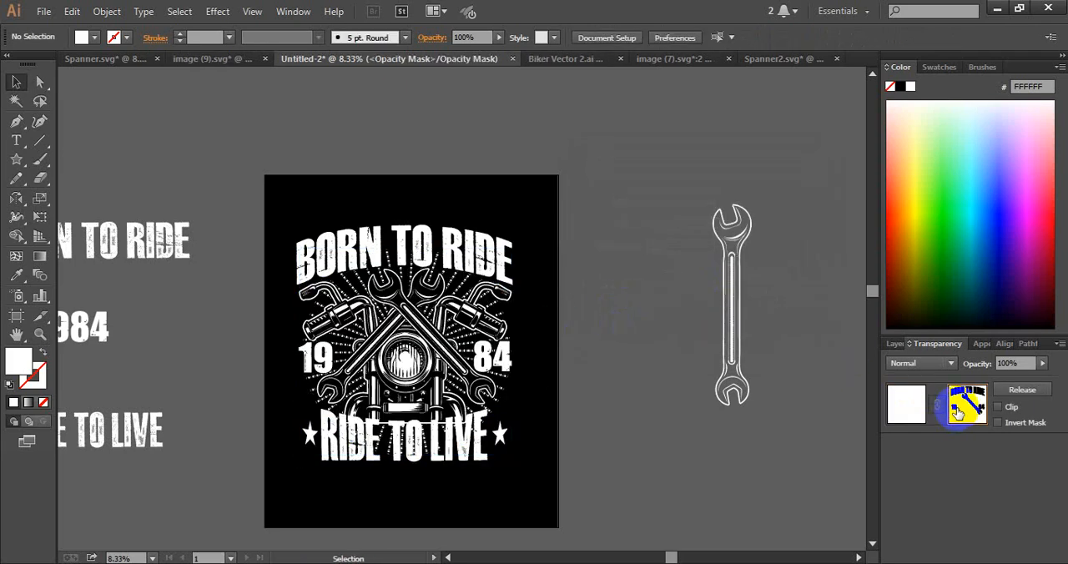
key("ctrl+f")
left_click(16, 274)
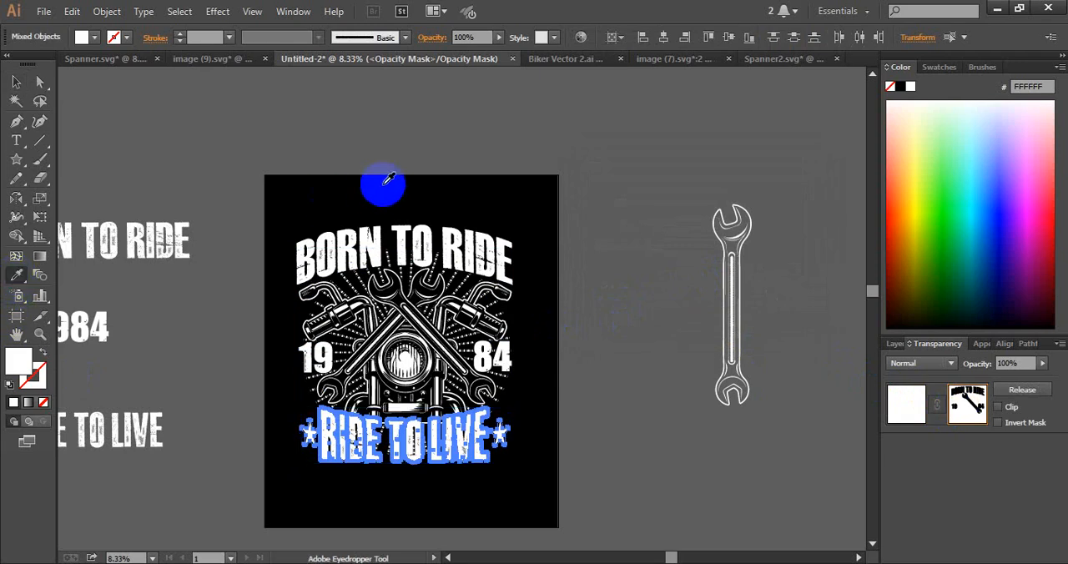
left_click(375, 183)
left_click(16, 82)
left_click(178, 107)
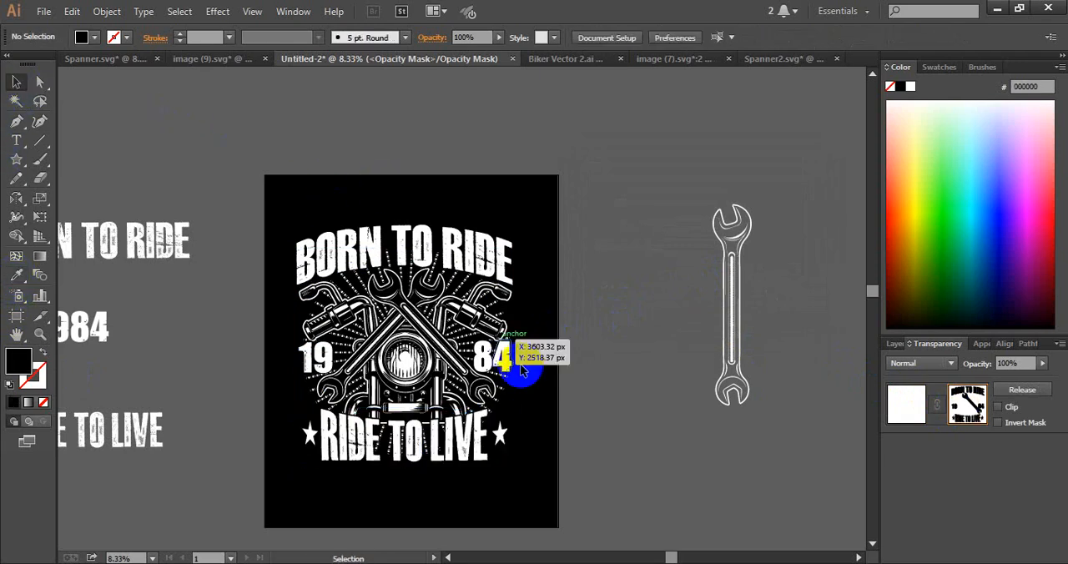
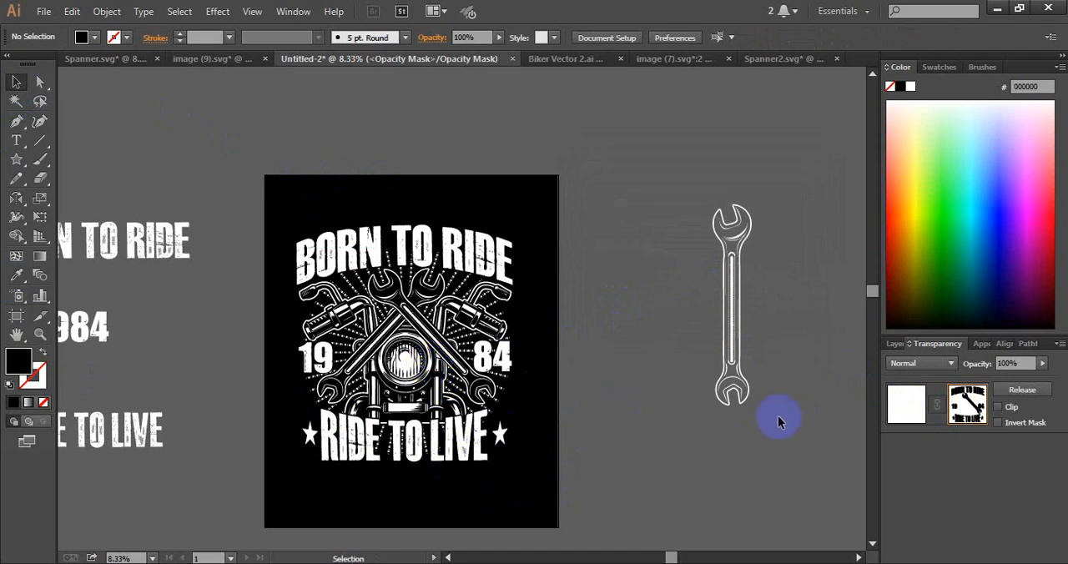
Pencil a closed black shape behind the middle of RIDE TO LIVE in the opacity mask and return to the main artwork
left_click(15, 180)
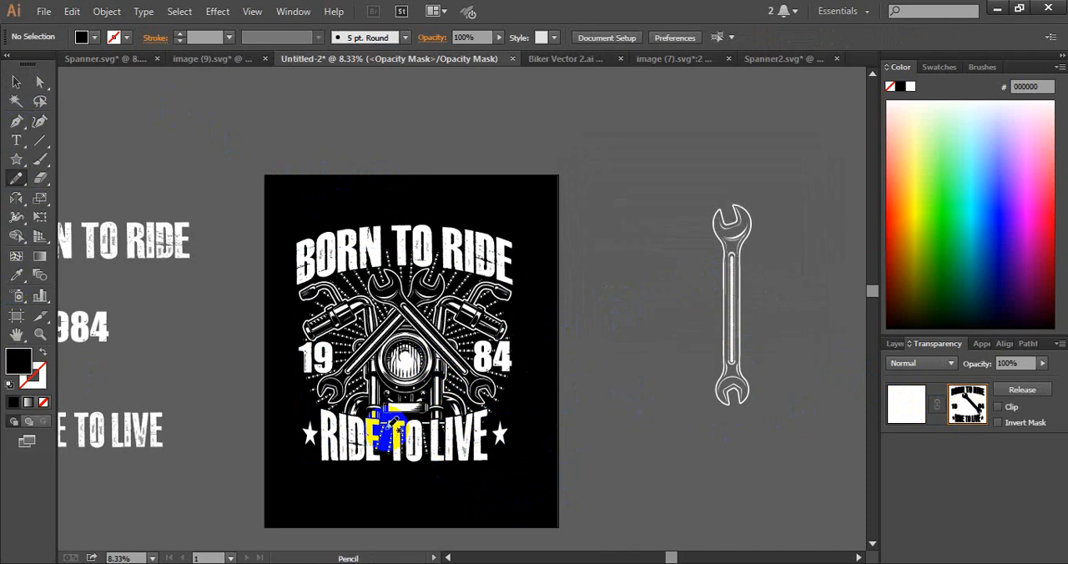
mouse_move(382, 429)
left_mouse_down()
mouse_move(358, 445)
mouse_move(370, 457)
mouse_move(446, 451)
left_mouse_up()
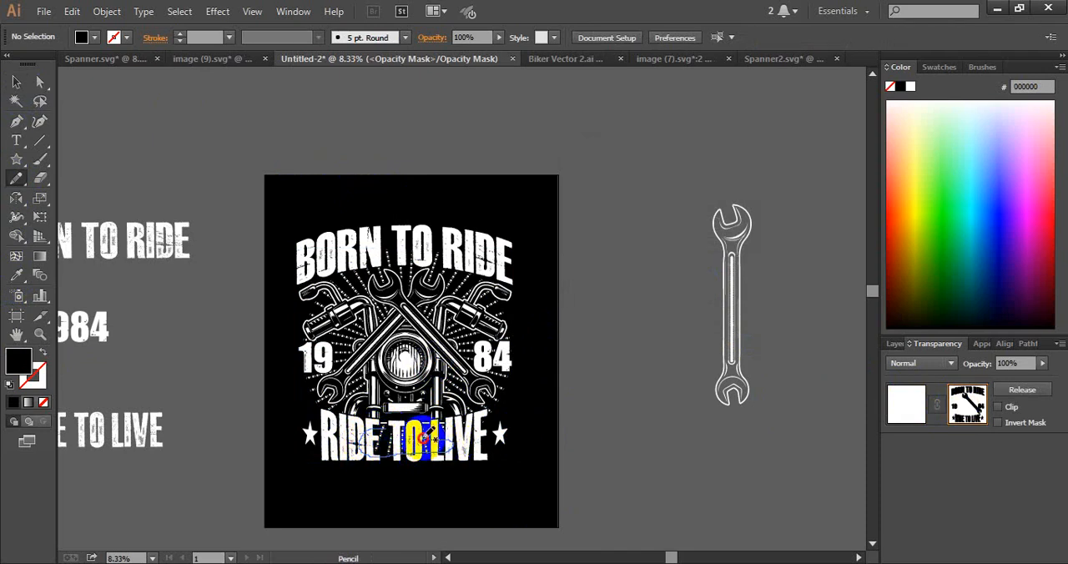
left_click_drag(423, 436, 379, 428)
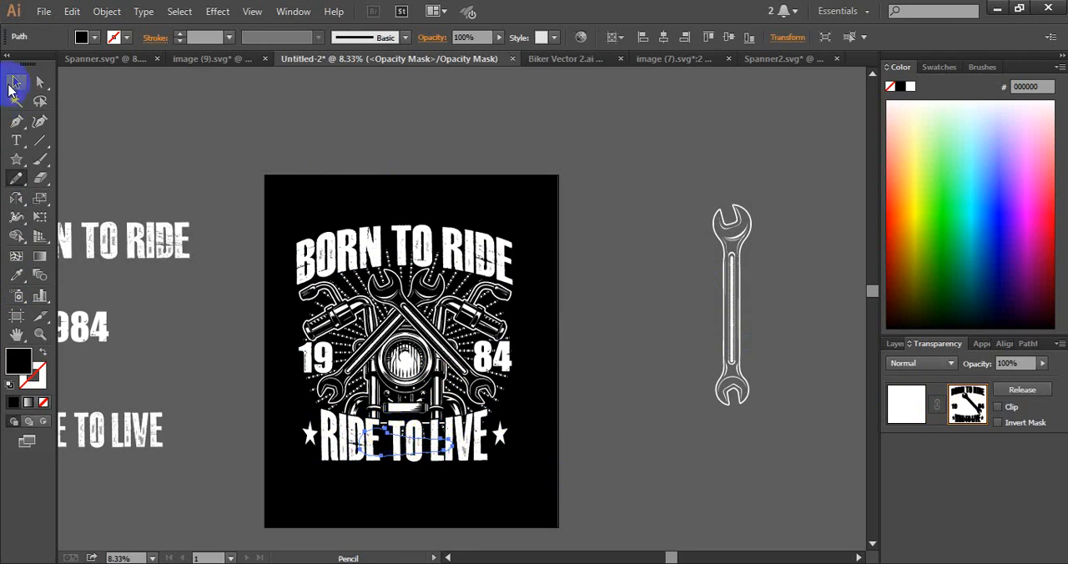
left_click(16, 82)
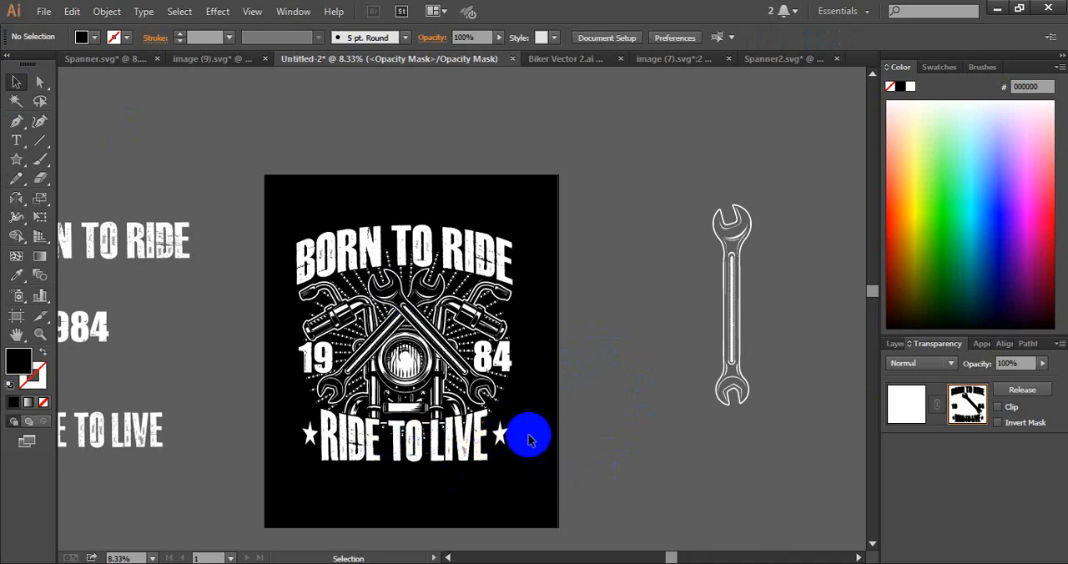
left_click(906, 404)
left_click(629, 351)
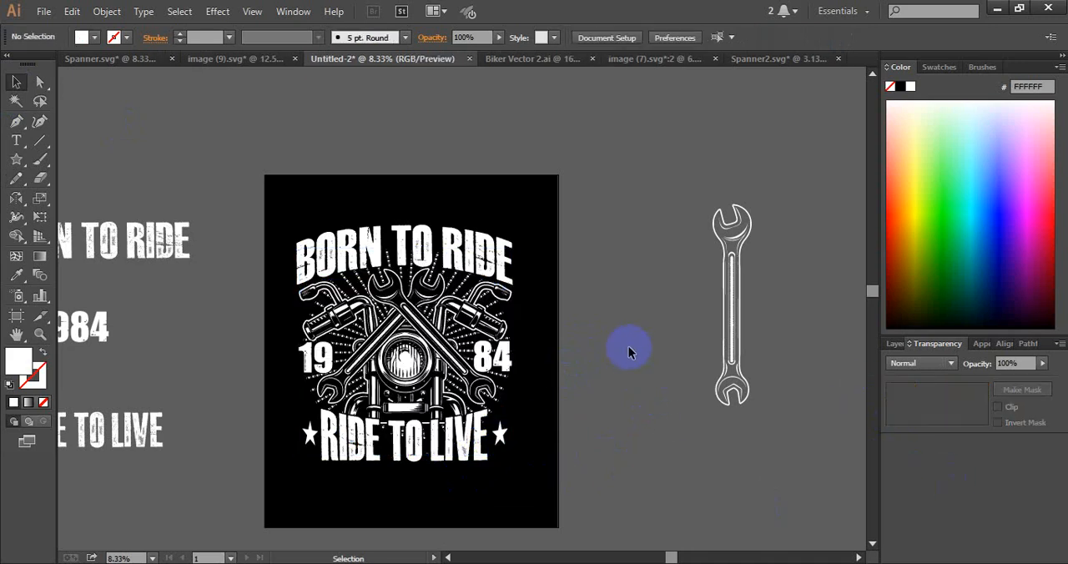
Fill the arched BORN TO RIDE lettering with orange F7941E
left_click(381, 253)
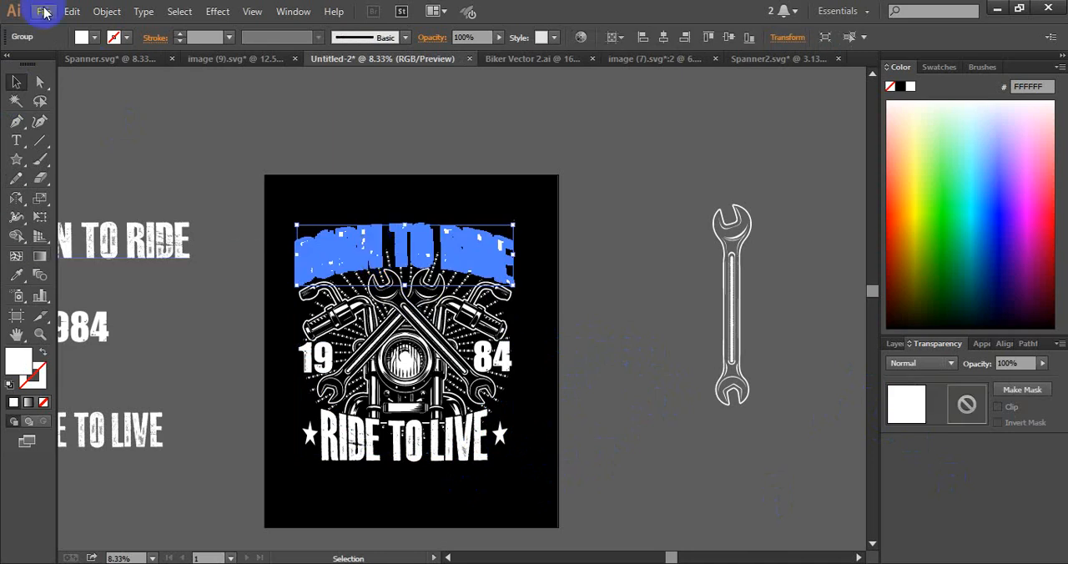
left_click(95, 39)
left_click(153, 66)
left_click(242, 125)
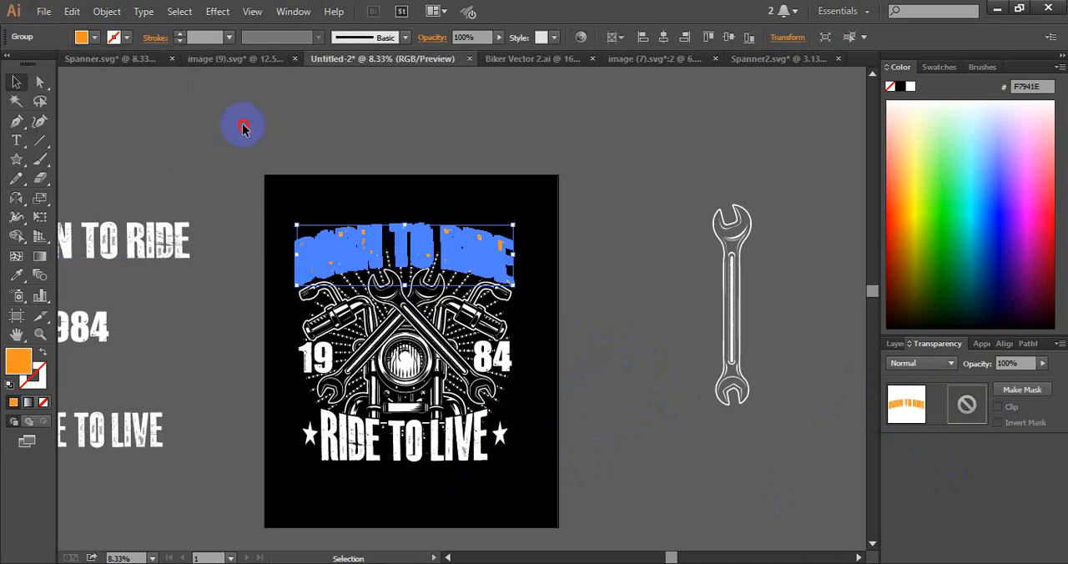
left_click(242, 125)
Match the RIDE TO LIVE lettering and its two stars to the orange of BORN TO RIDE with the Eyedropper
left_click(369, 428)
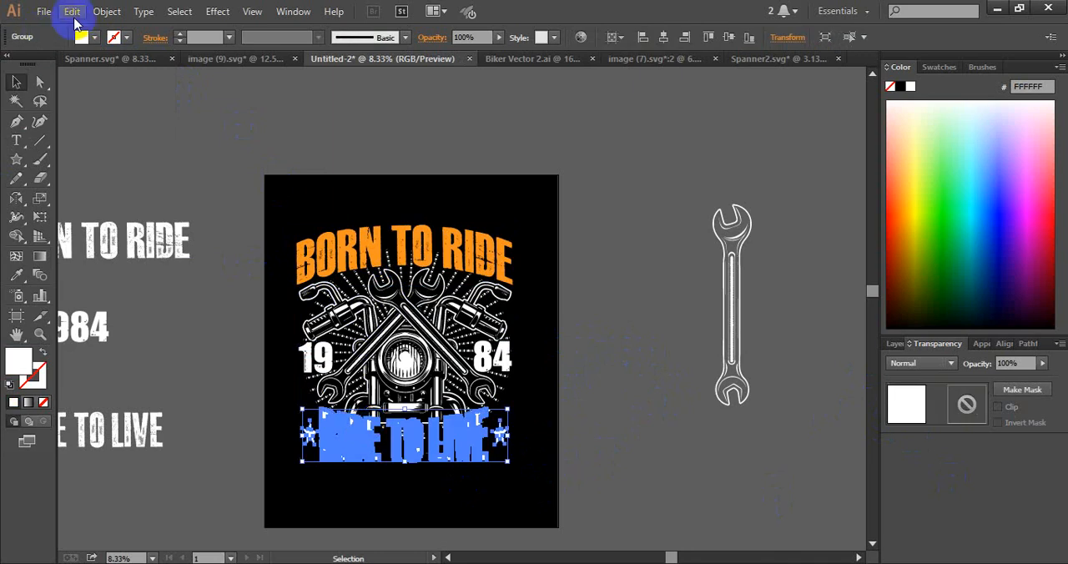
left_click(10, 260)
left_click(303, 223)
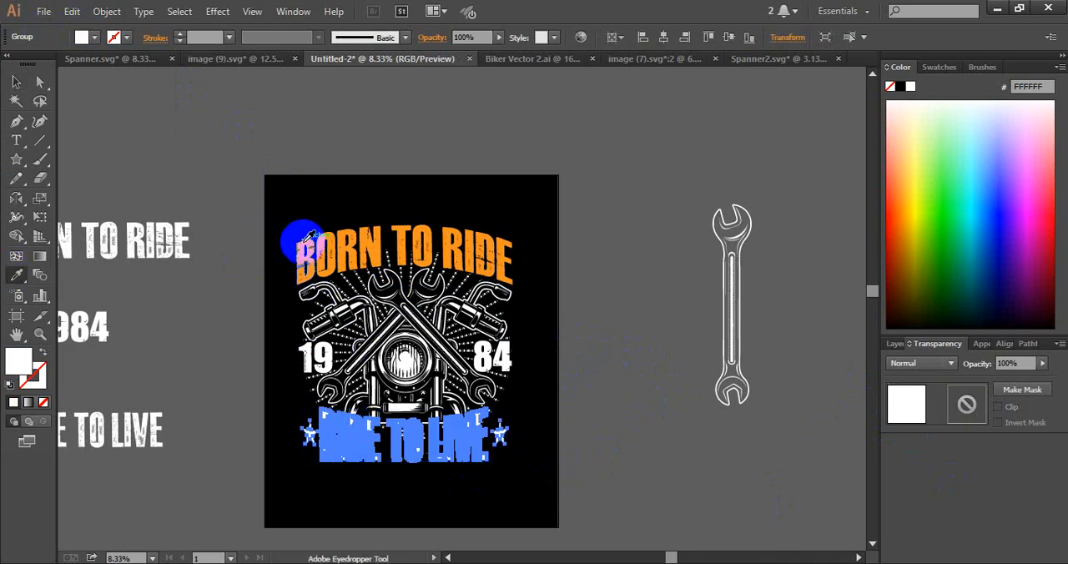
left_click(305, 242)
left_click(14, 81)
left_click(140, 118)
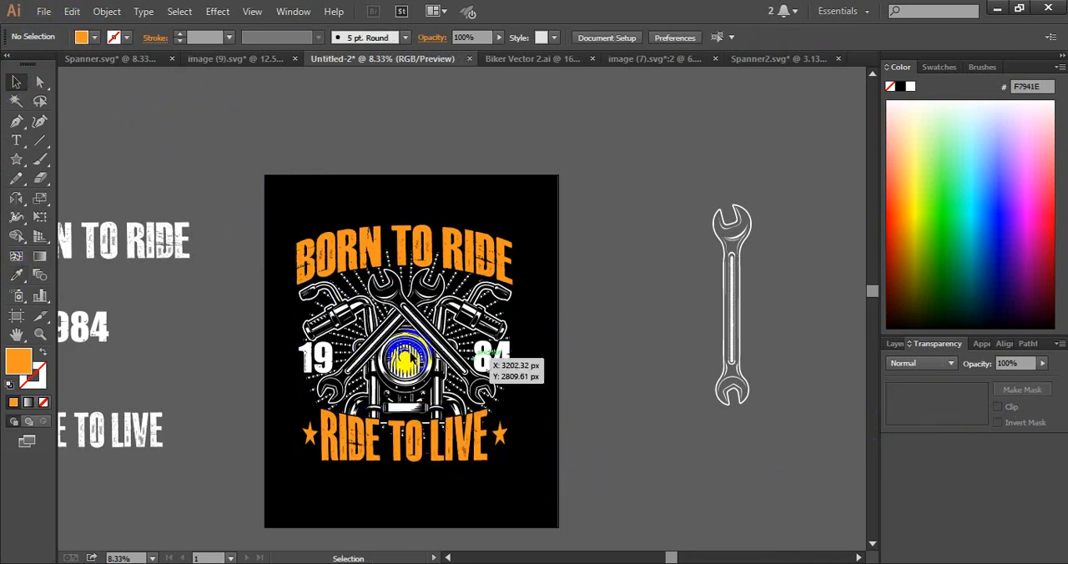
Fill the masked motorcycle and sunburst artwork with tan C2B59B
left_click(410, 352)
left_click(94, 38)
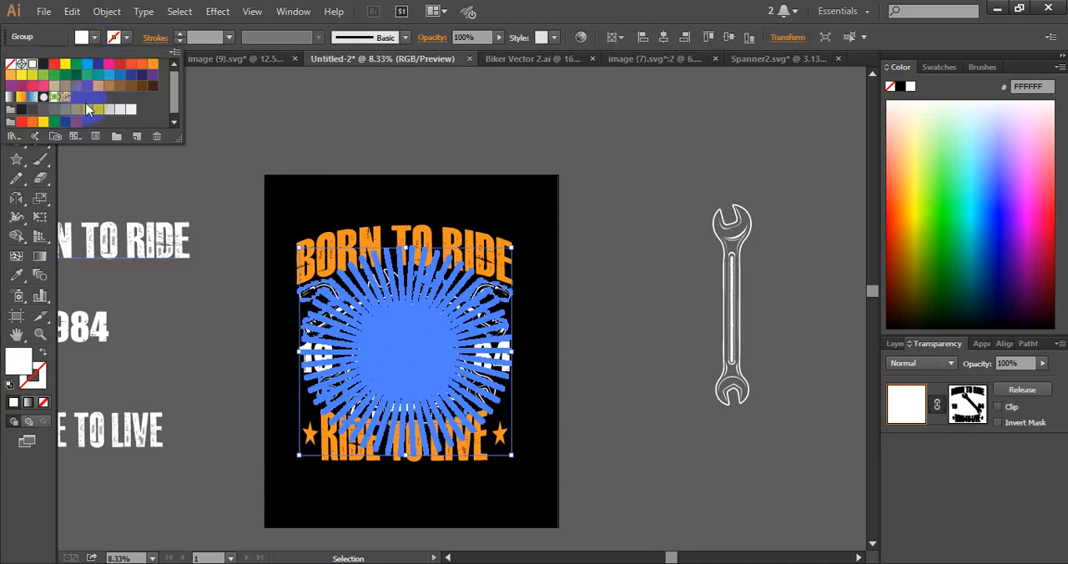
left_click(256, 104)
left_click(555, 369)
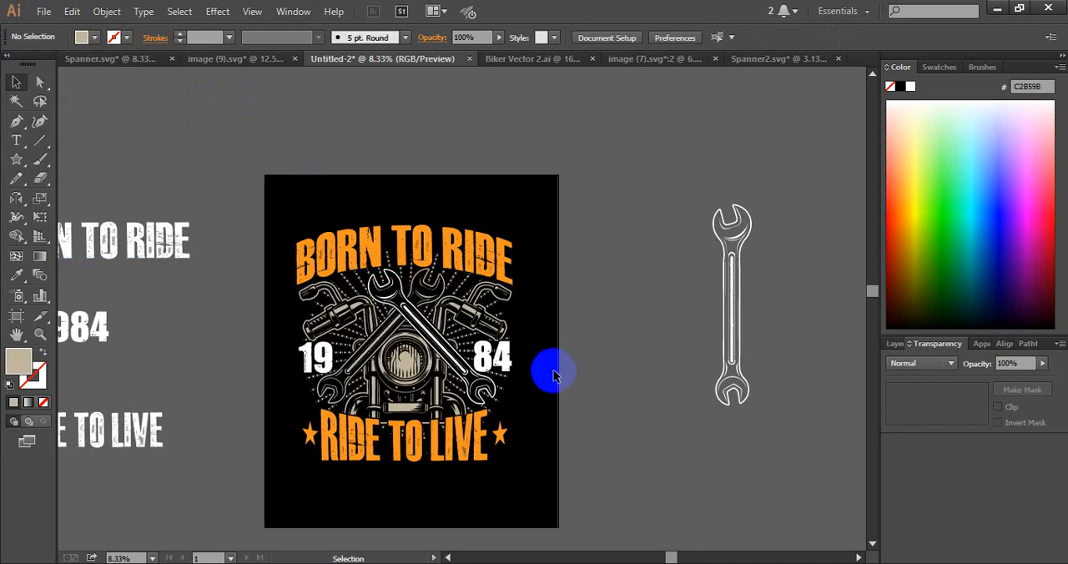
Group the front wrench with the masked motorcycle artwork and fill the group with pale cream FFEDCC
left_click(421, 322)
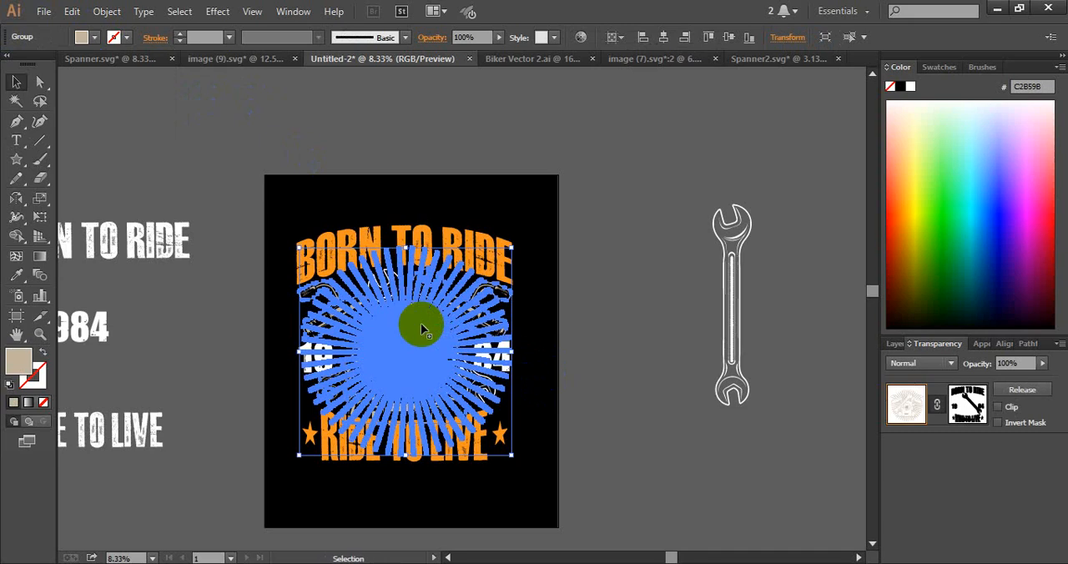
left_click(397, 273, "shift")
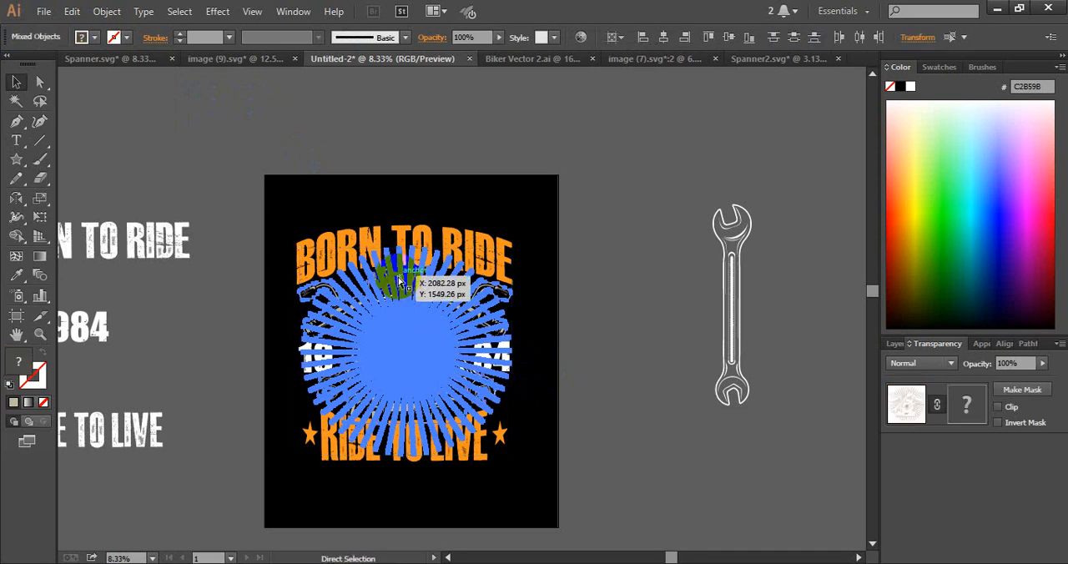
key("ctrl+g")
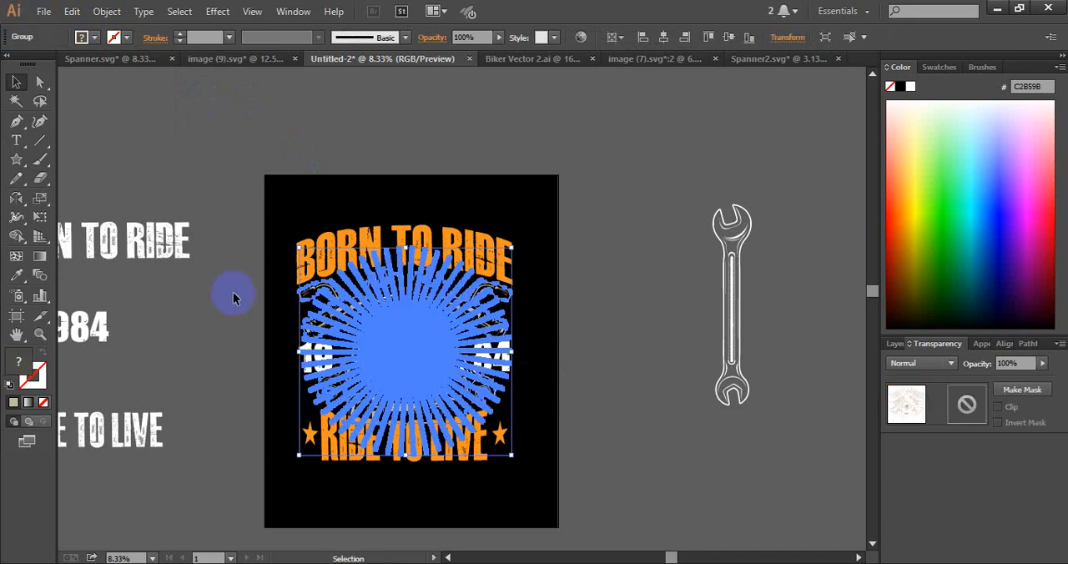
left_click(94, 37)
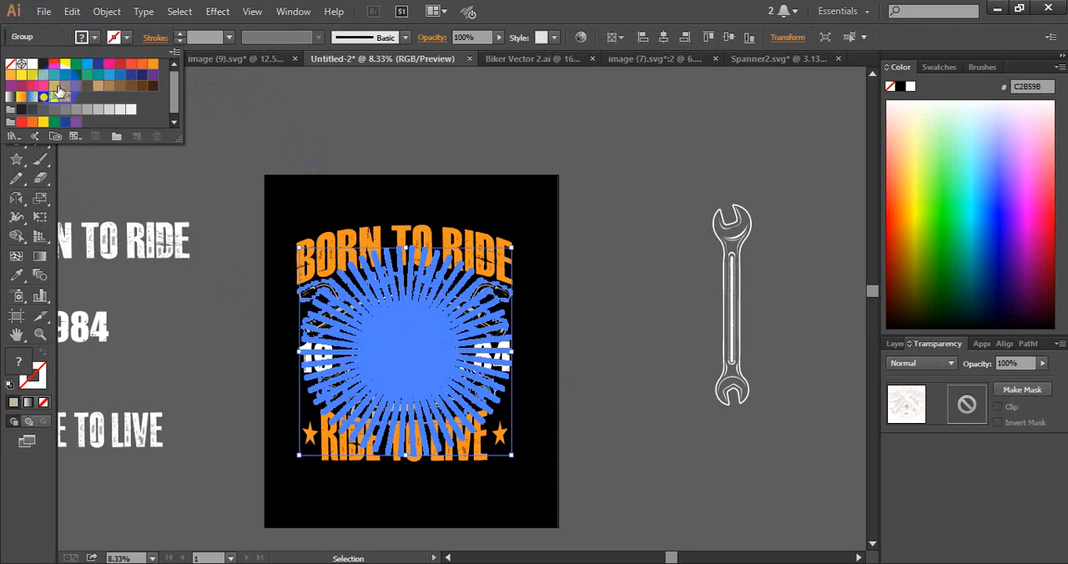
double_click(20, 362)
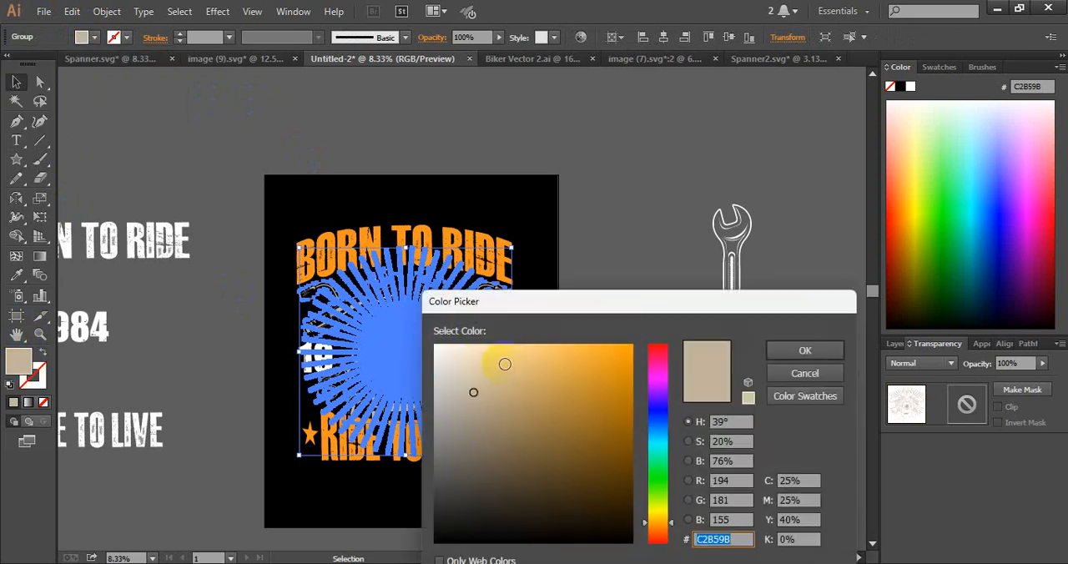
left_click(780, 352)
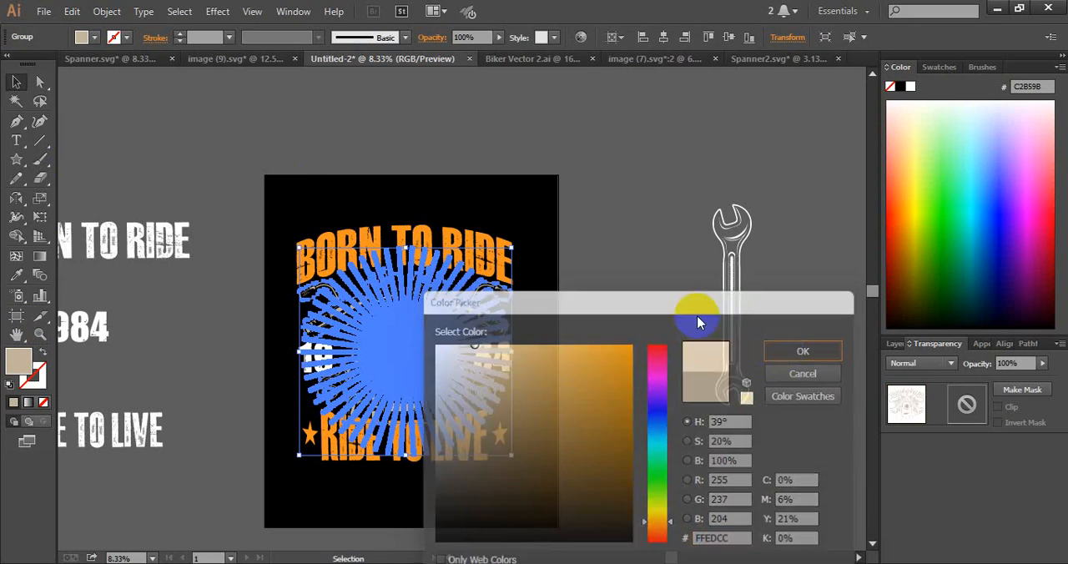
left_click(596, 261)
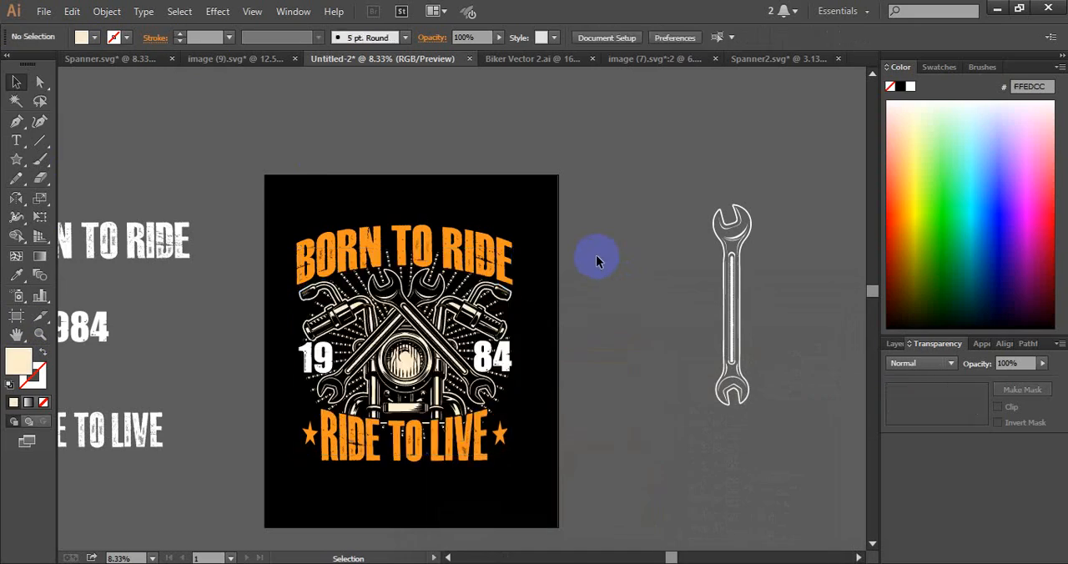
Recolor the combined motorcycle, wrench and sunburst group to pale yellow FFF9A9
left_click(400, 338)
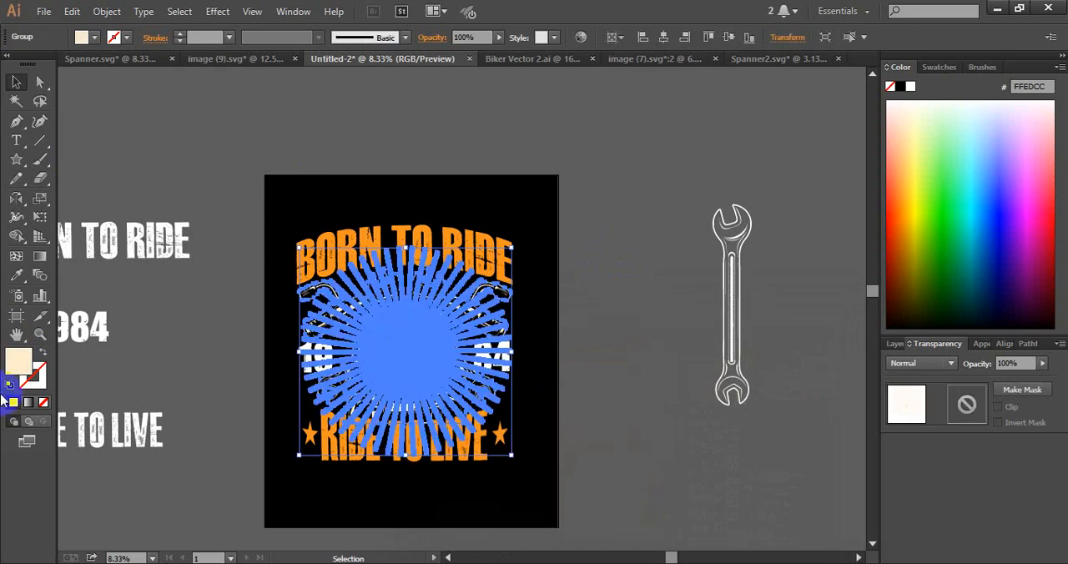
double_click(11, 367)
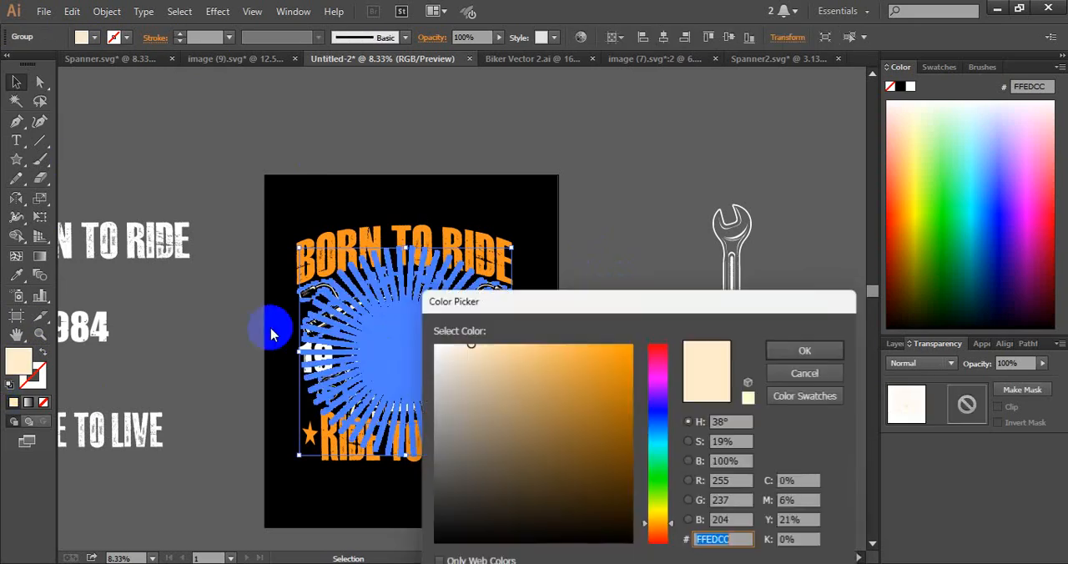
left_click(657, 519)
left_click_drag(657, 519, 658, 514)
left_click_drag(498, 376, 502, 334)
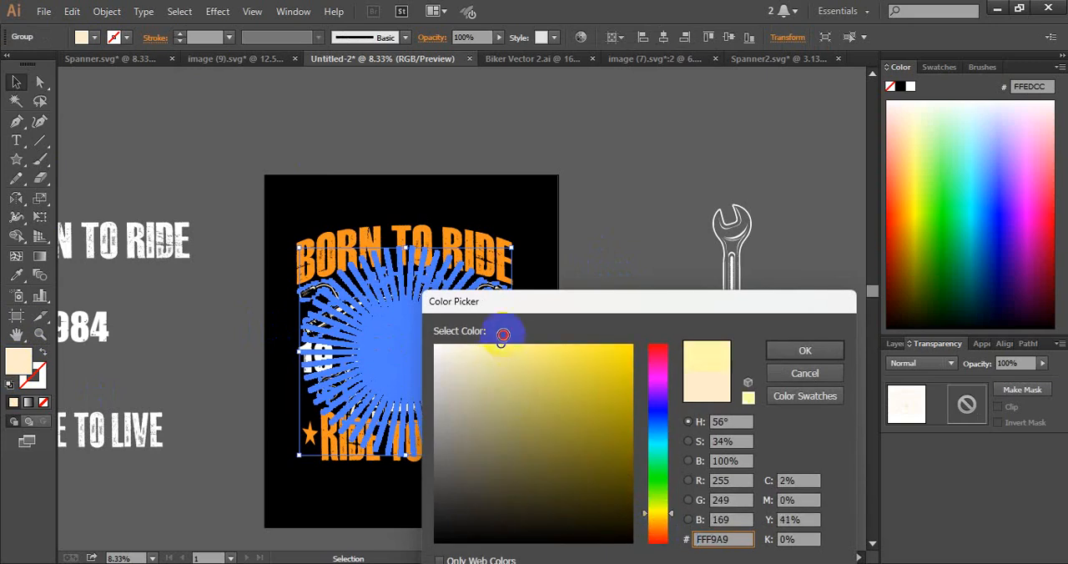
left_click(776, 351)
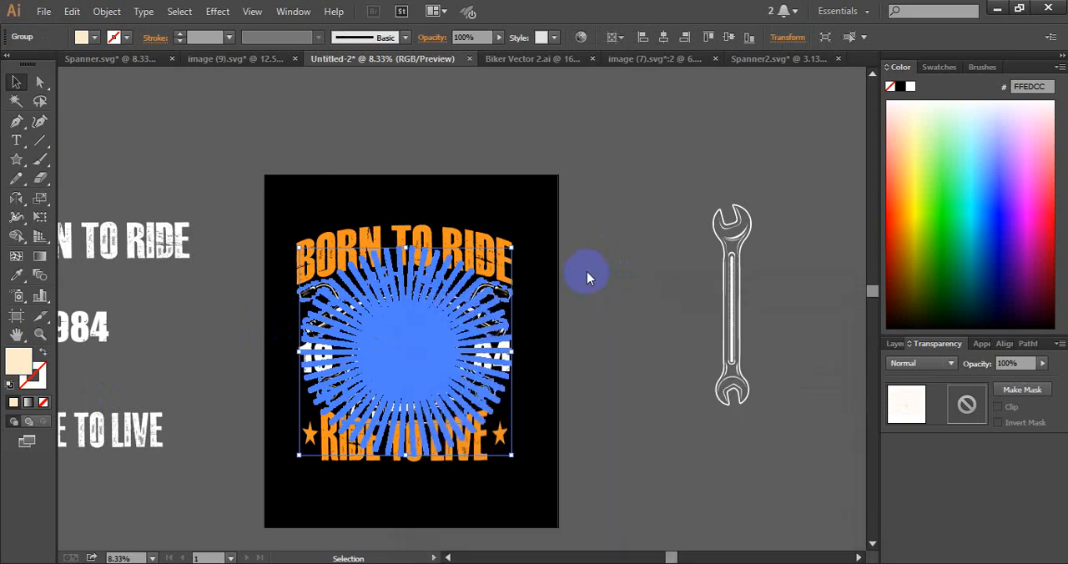
left_click(605, 267)
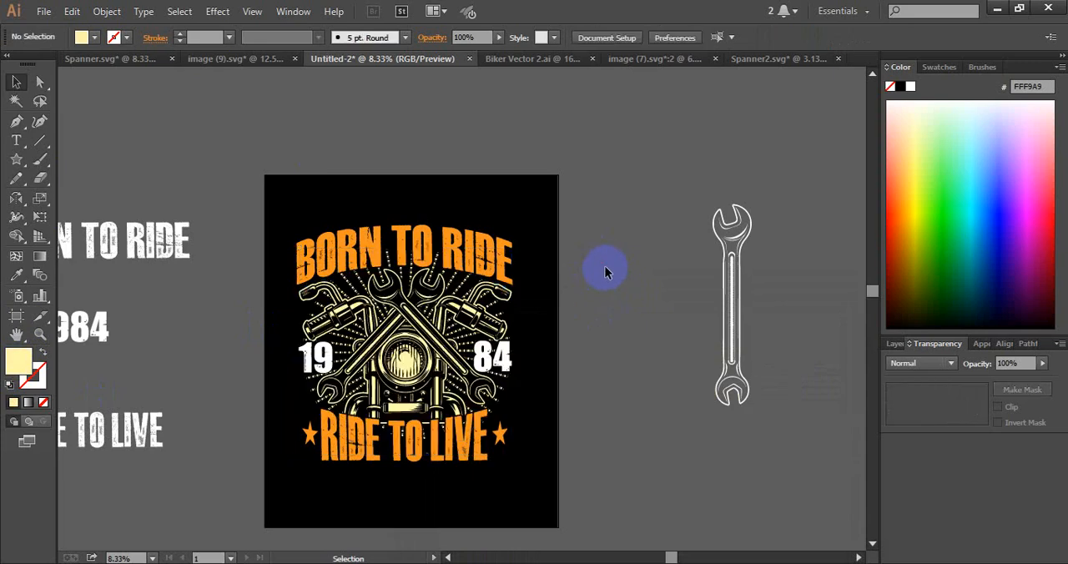
Select only the 19 and 84 lettering and match both to the slogan's orange with the Eyedropper
left_click(480, 363)
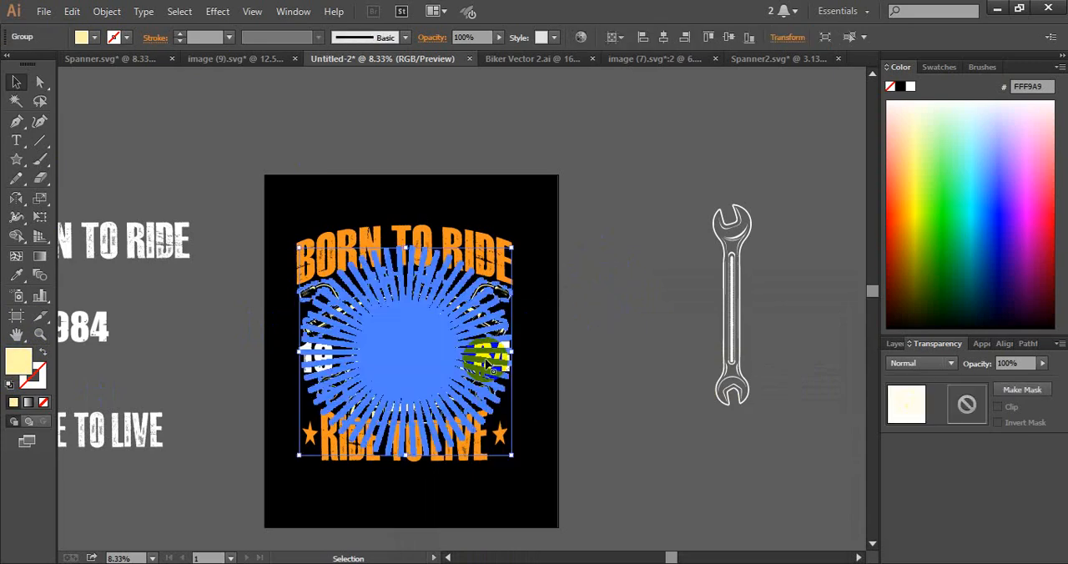
left_click(498, 360)
left_click(298, 362, "shift")
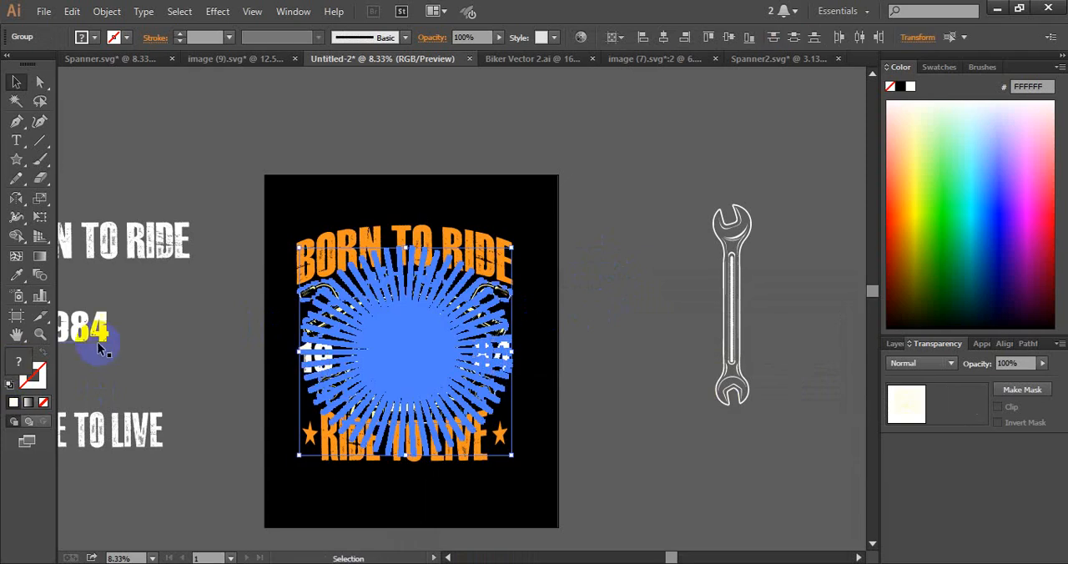
left_click(271, 380, "shift")
left_click(307, 361, "shift")
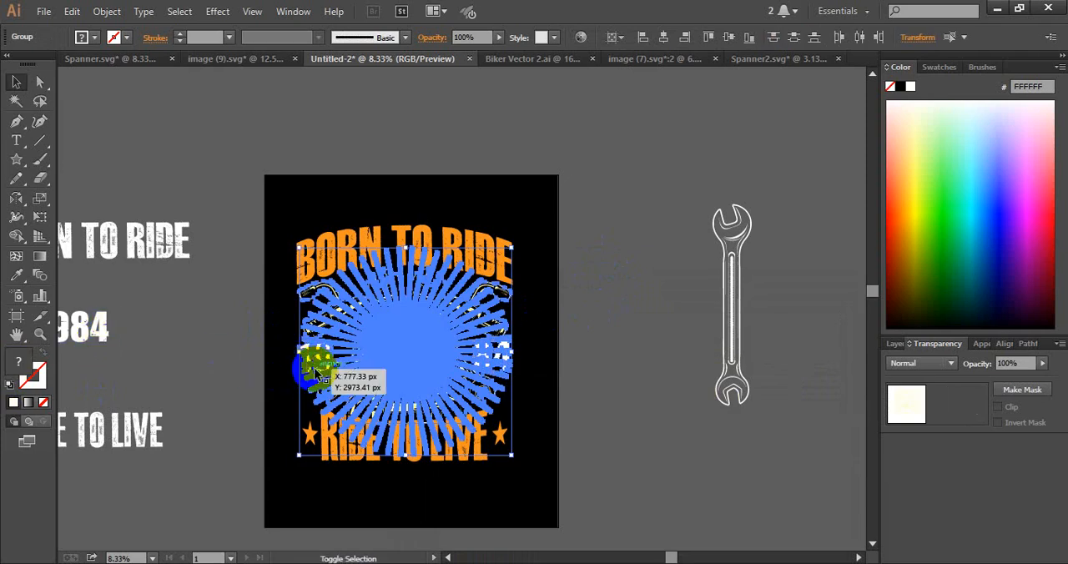
left_click(316, 366, "shift")
left_click(16, 275)
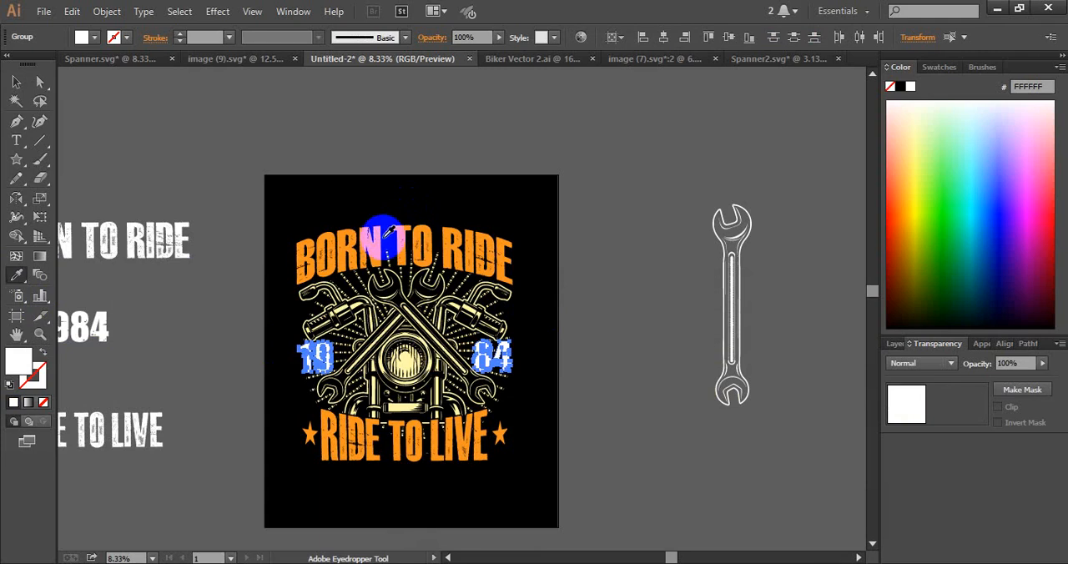
left_click(370, 238)
left_click(16, 82)
left_click(162, 103)
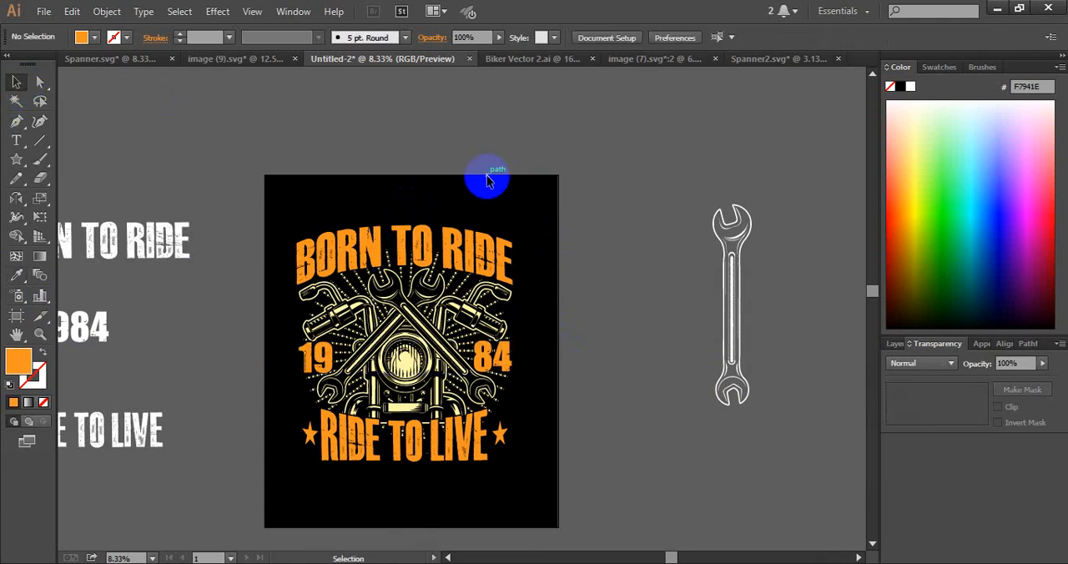
left_click_drag(239, 201, 563, 498)
left_click(591, 341)
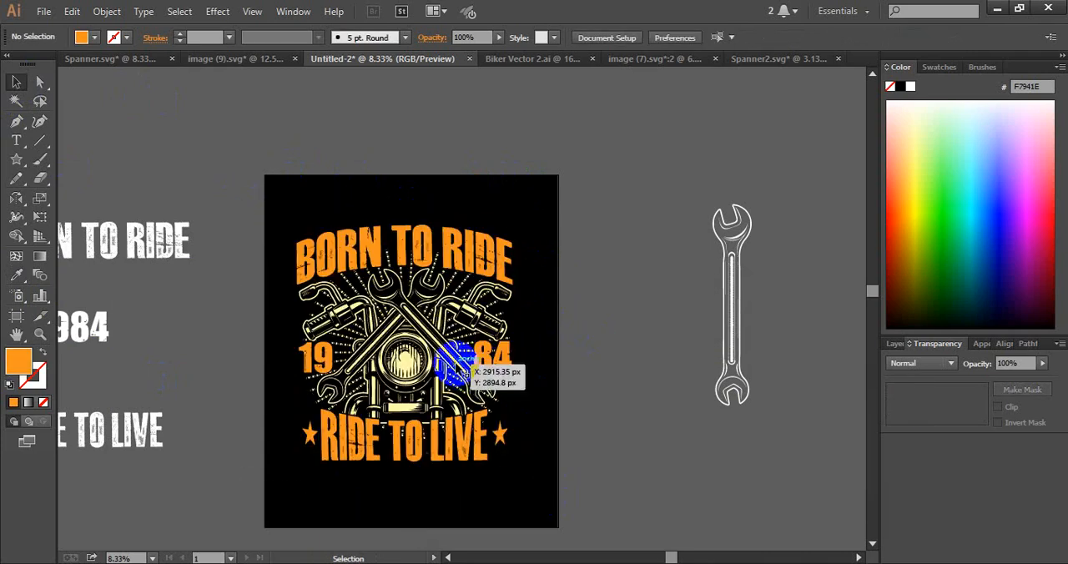
left_click_drag(467, 363, 390, 327)
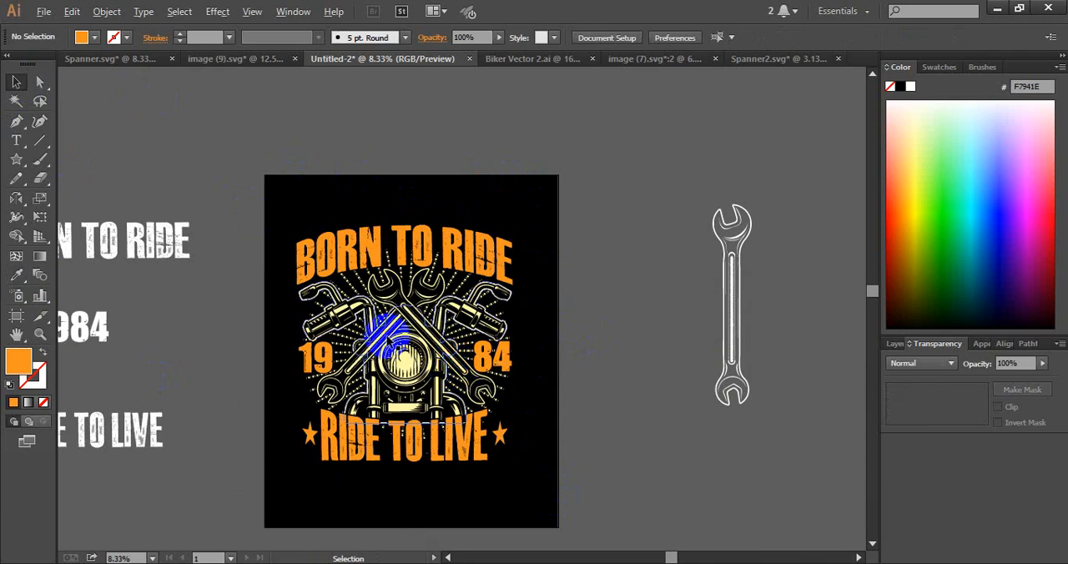
Draw a small orange five-pointed star between BORN TO RIDE and the left handlebar, beside the upper wrench head
scroll(387, 339, "up", 1)
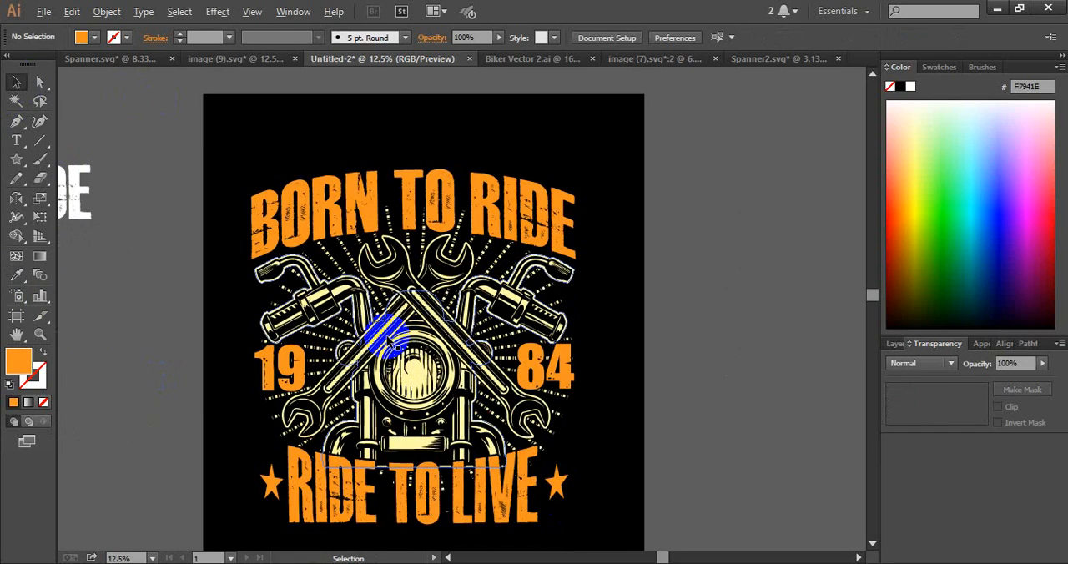
left_click(19, 160)
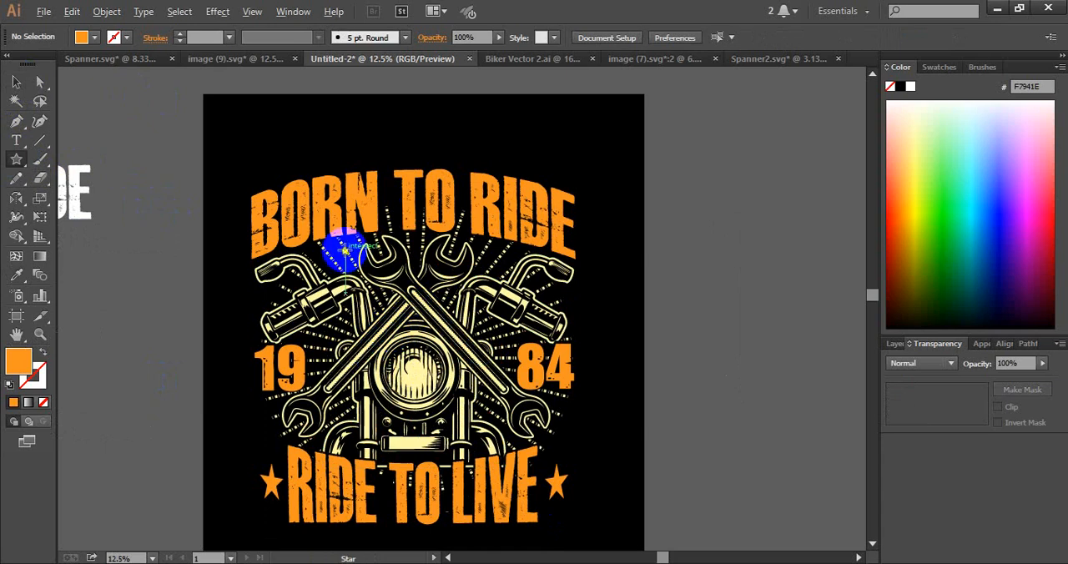
left_click_drag(337, 262, 343, 270)
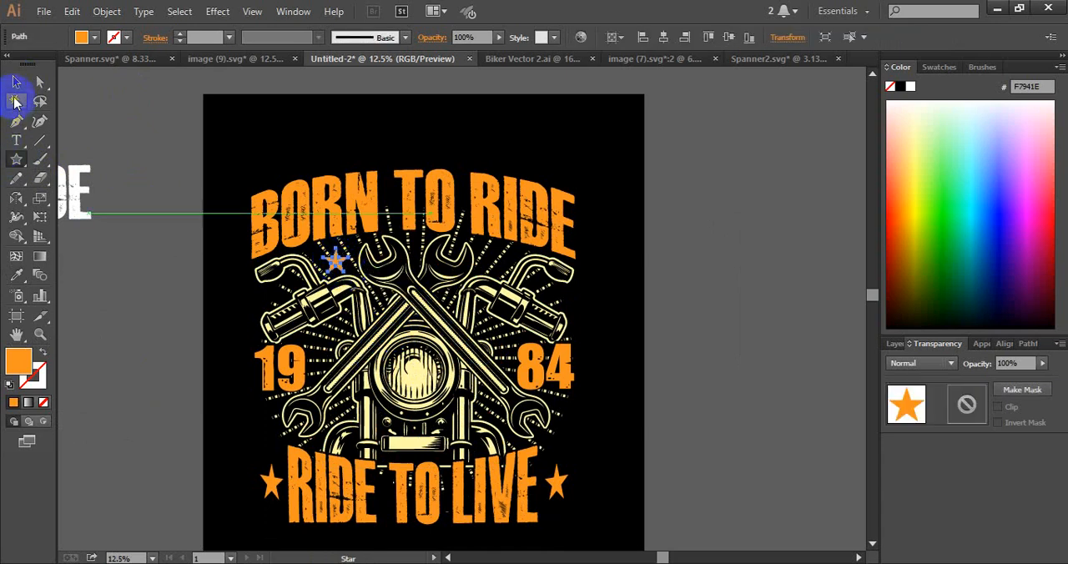
left_click(16, 83)
left_click(134, 148)
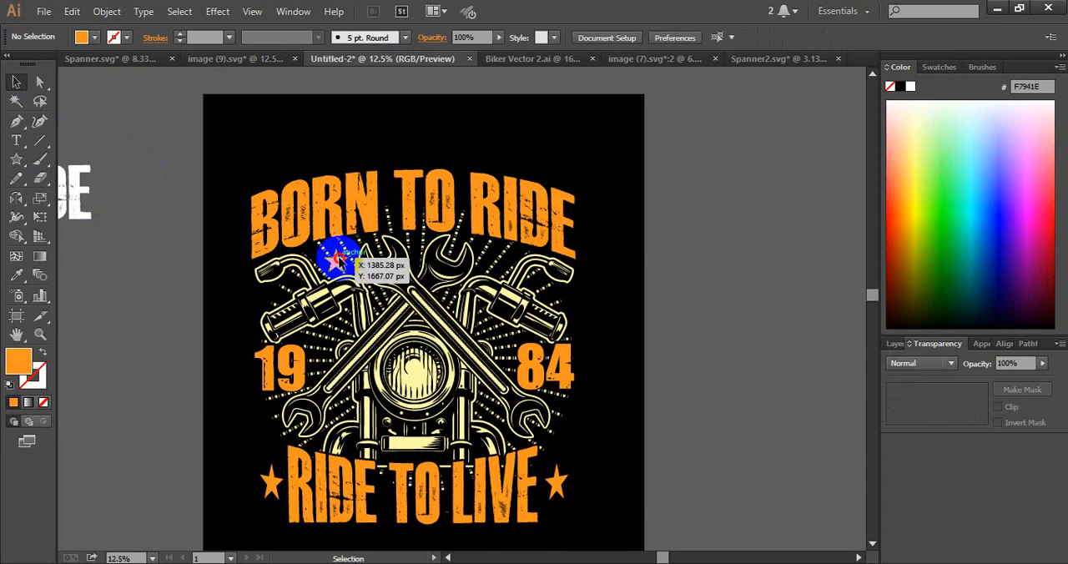
Duplicate the small star to the matching spot near the right handlebar and offset both stars by 20 px with round joins
left_click_drag(337, 262, 498, 263)
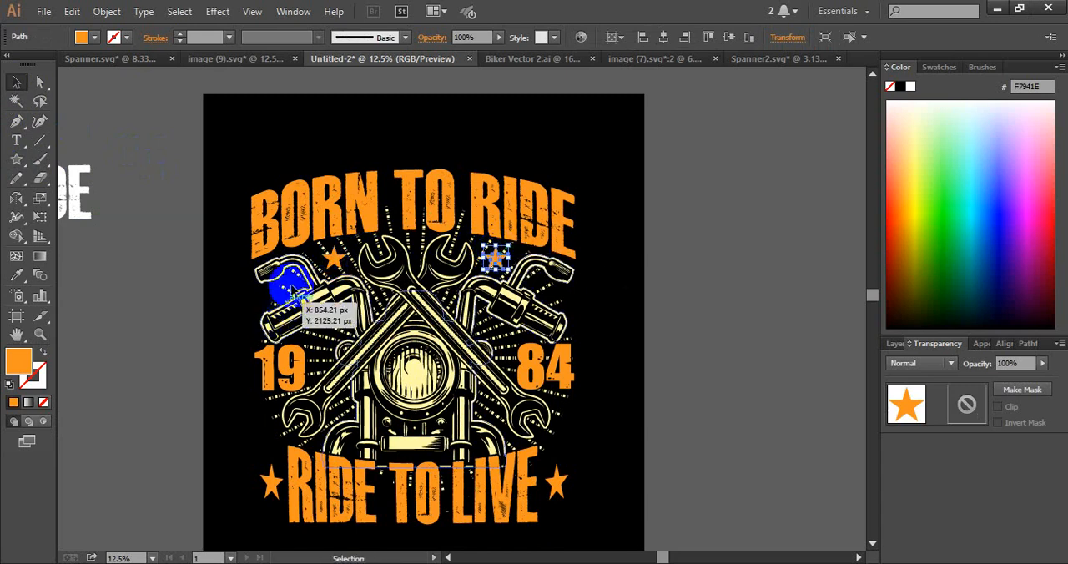
left_click(334, 259, "shift")
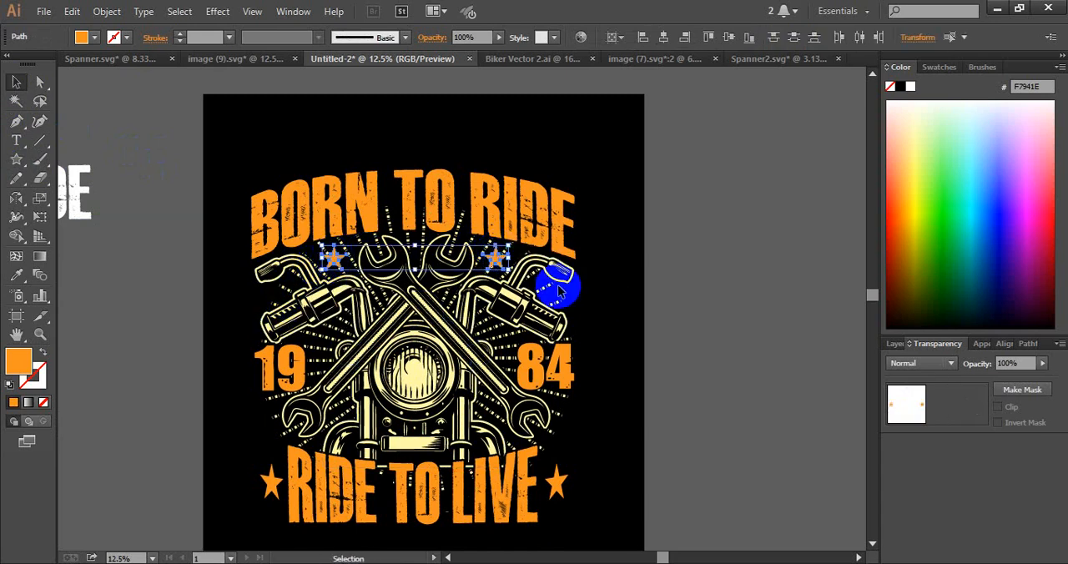
key("ctrl+alt+o")
left_click(603, 284)
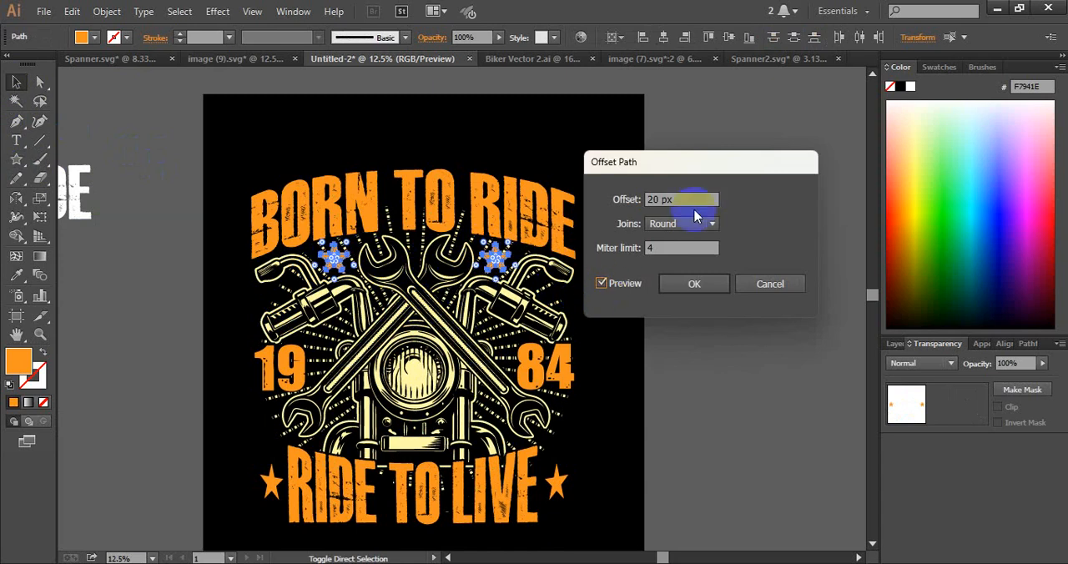
left_click(691, 285)
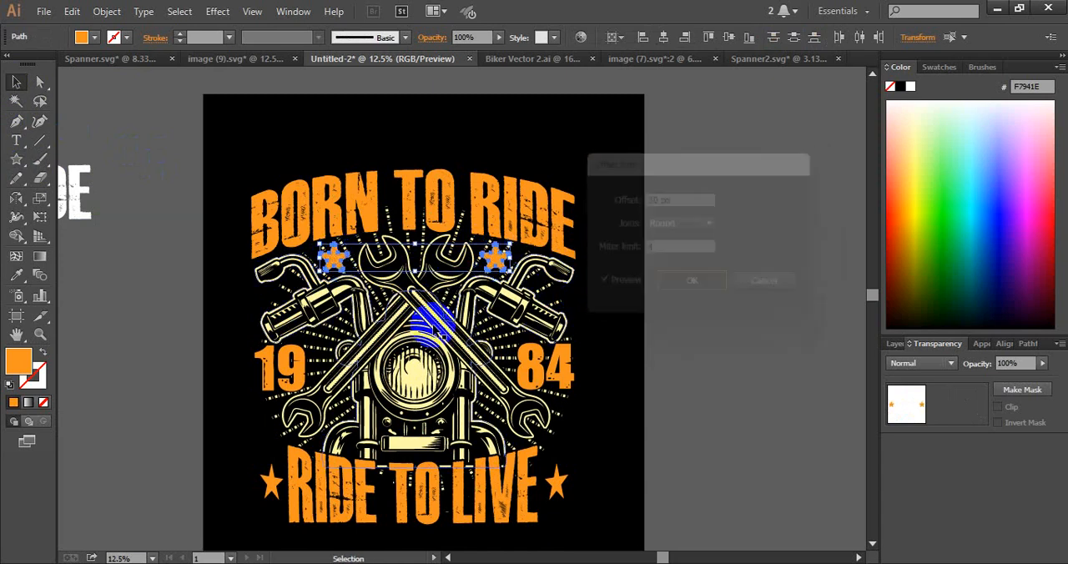
Fill the offset star outlines with the black background color using the Eyedropper
left_click(18, 262)
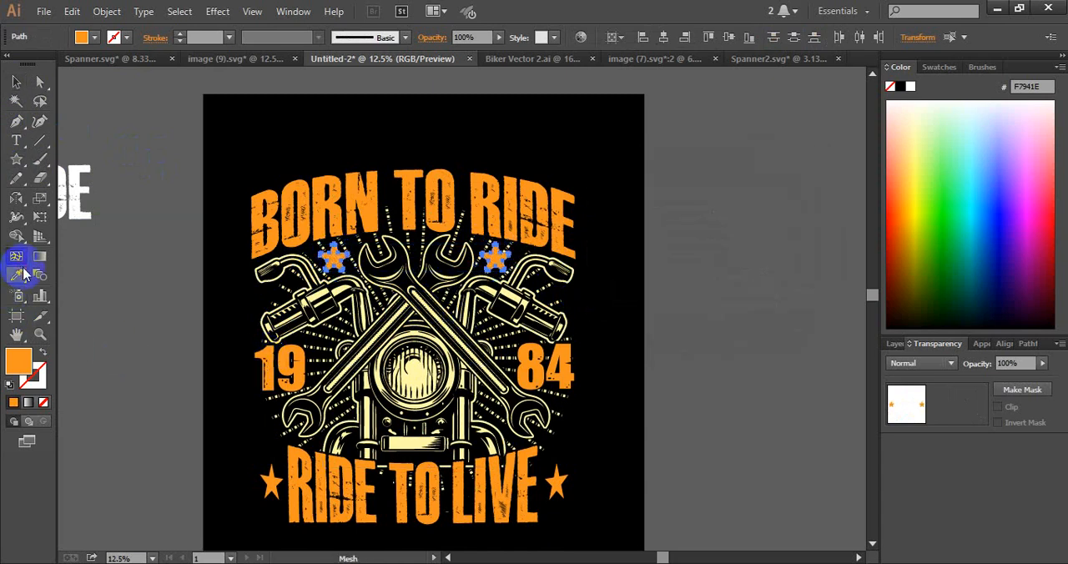
left_click(22, 274)
left_click(335, 116)
left_click(16, 86)
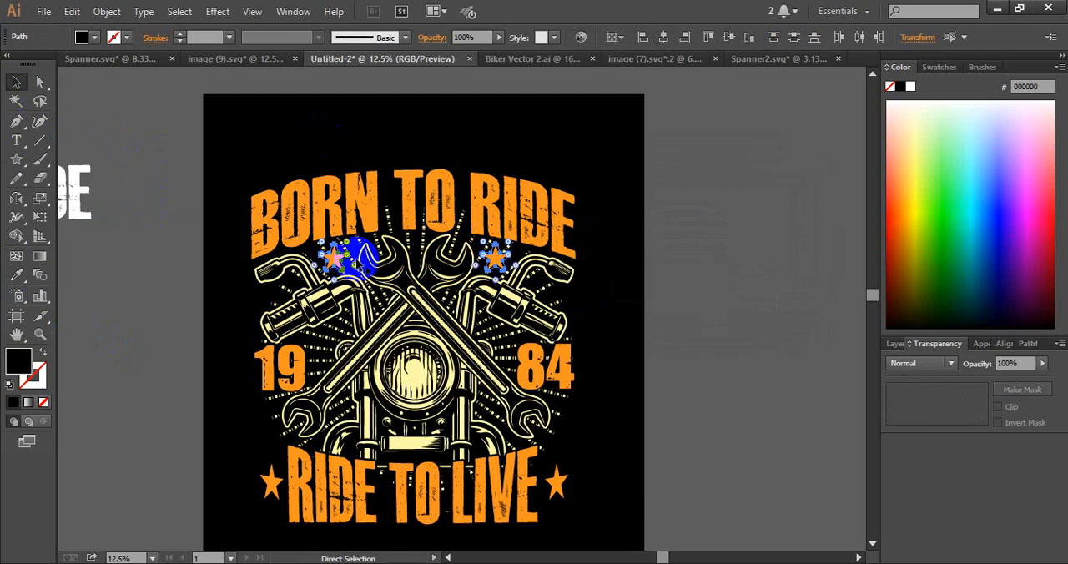
Move the black star outlines in place into an unclipped opacity mask on the motorcycle artwork, so they knock out the art around both stars
left_click(399, 223)
left_click(403, 219)
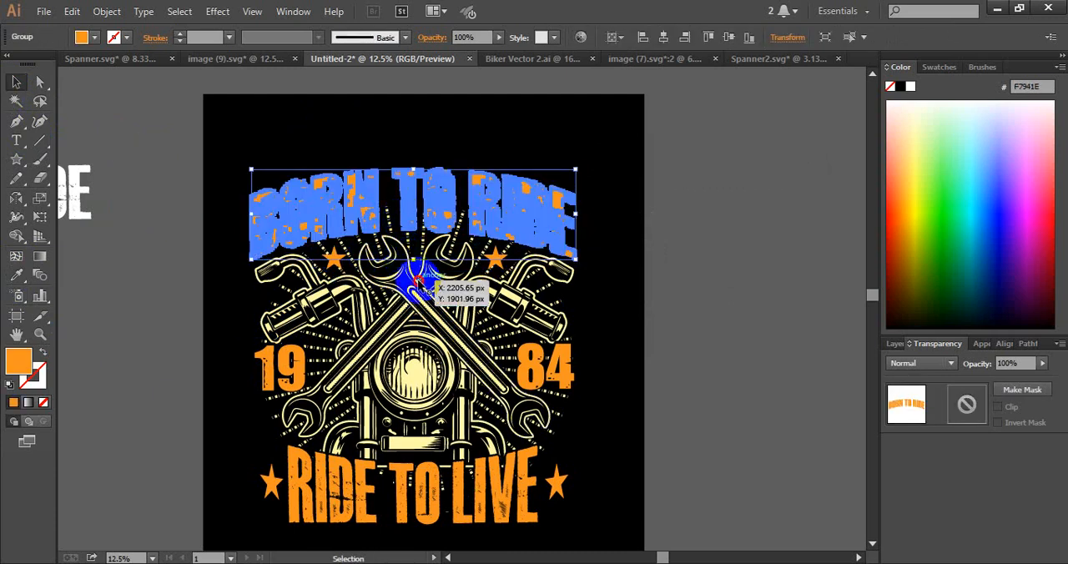
left_click(424, 240)
left_click(967, 406)
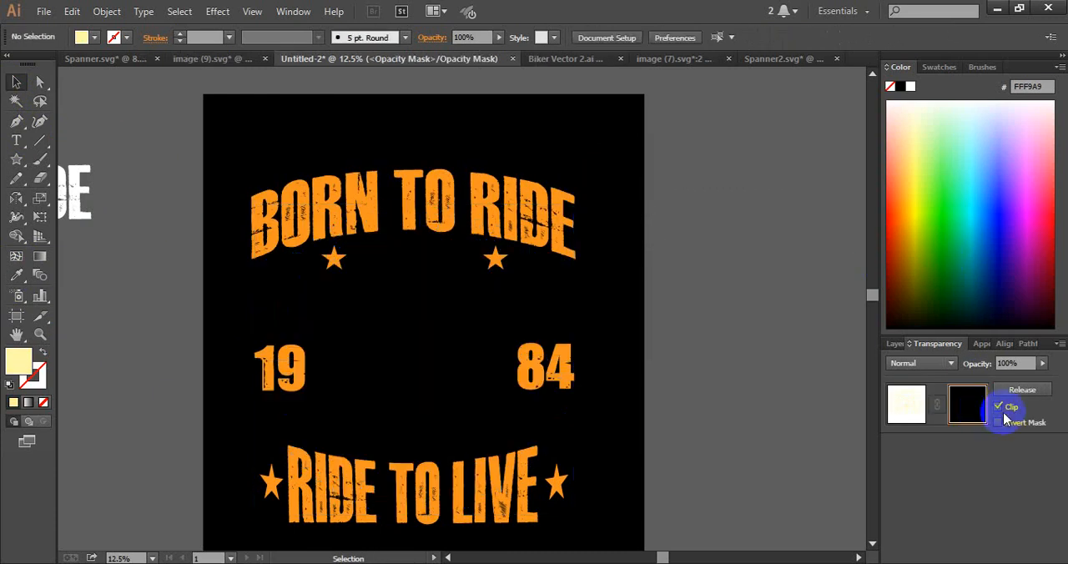
left_click(1010, 407)
key("ctrl+f")
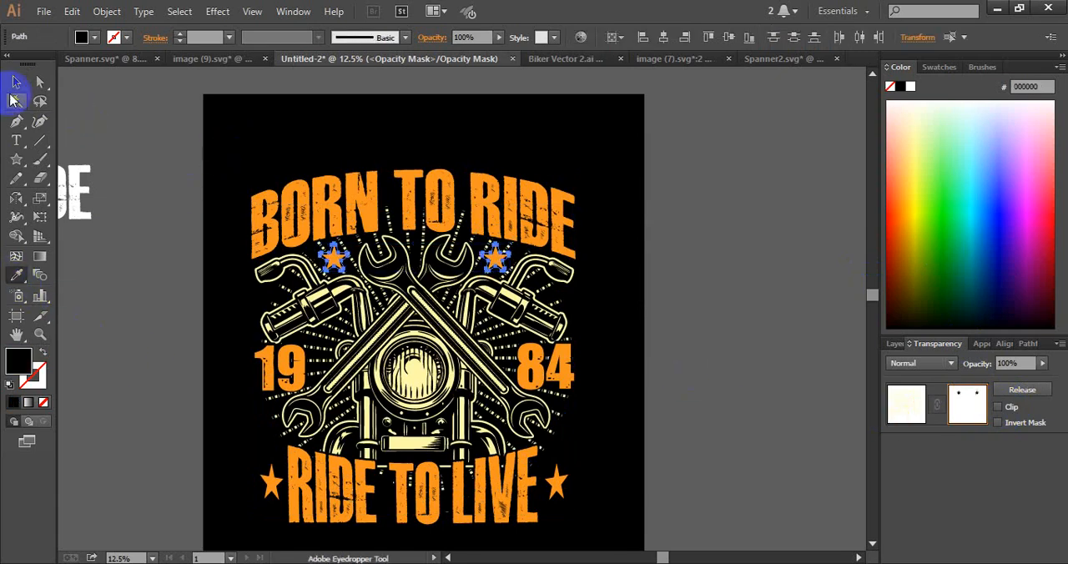
left_click(923, 415)
left_click(774, 340)
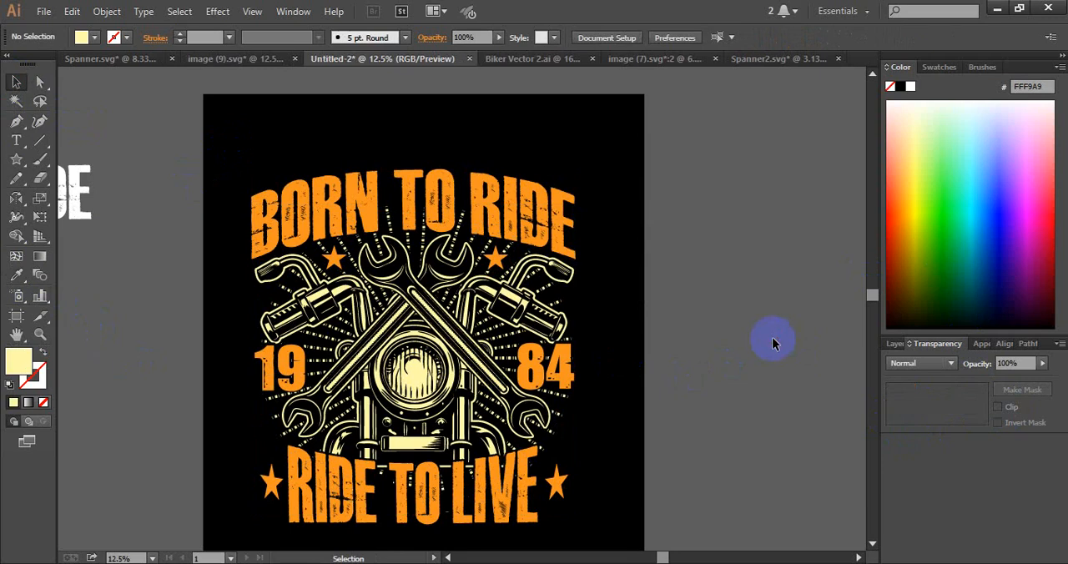
left_click_drag(632, 277, 674, 268)
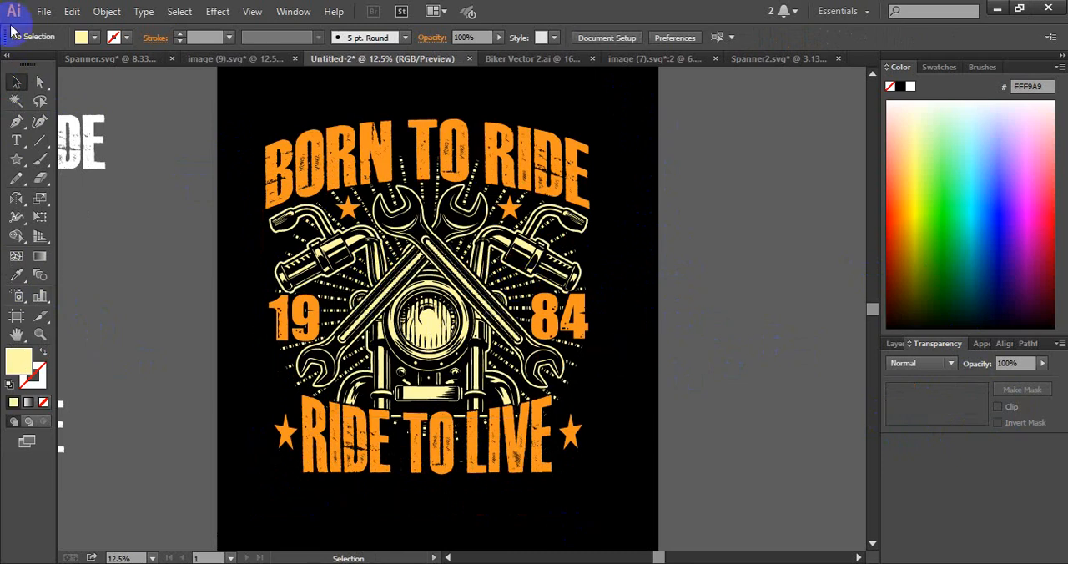
left_click(39, 14)
left_click(89, 157)
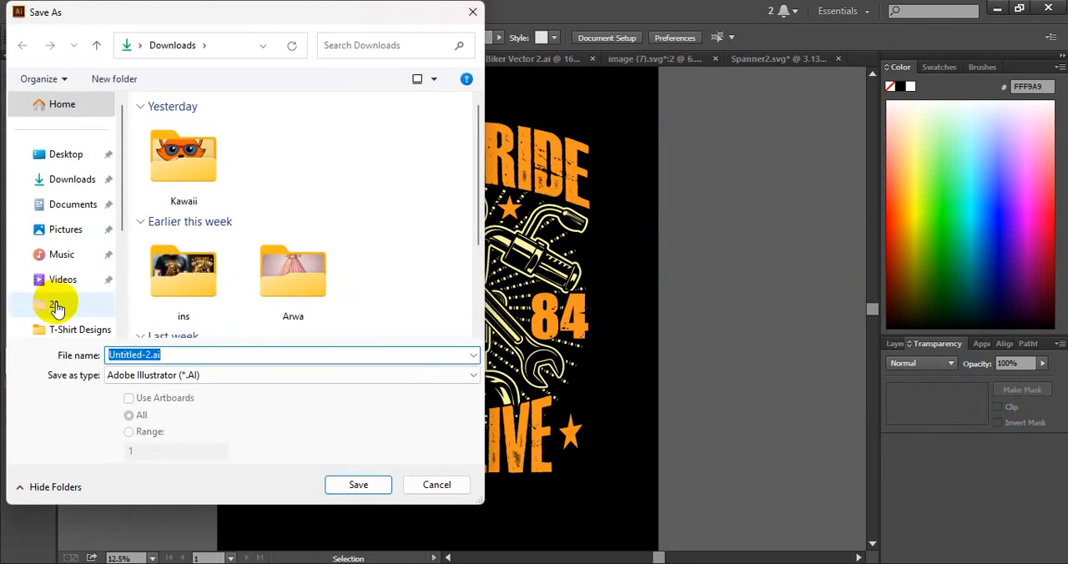
left_click(63, 305)
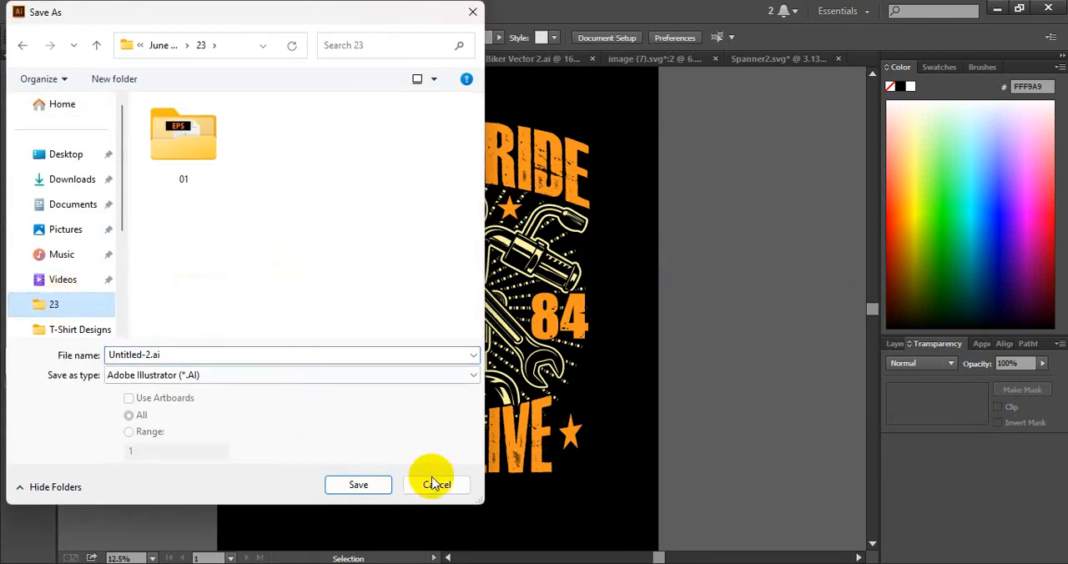
left_click(434, 484)
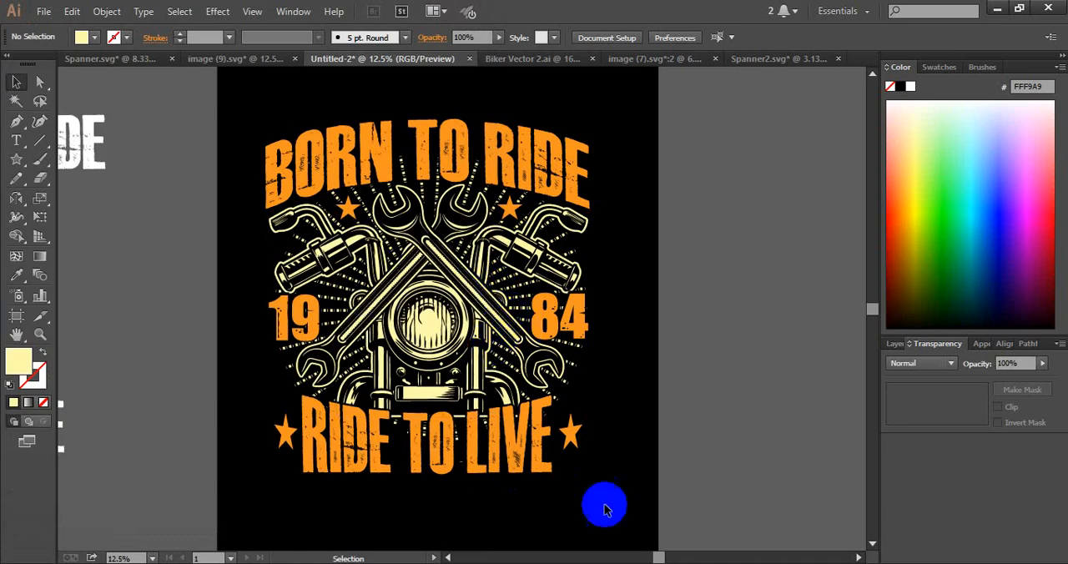
Close the Biker Vector 2.ai, image (7).svg, Spanner2.svg and Spanner.svg documents without saving changes
left_click(591, 58)
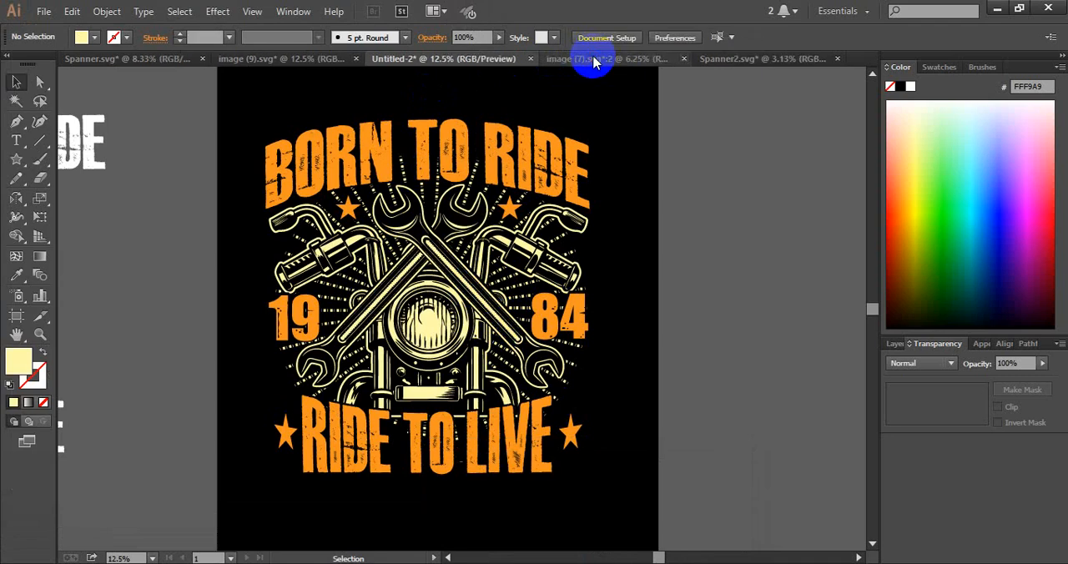
left_click(682, 59)
left_click(614, 310)
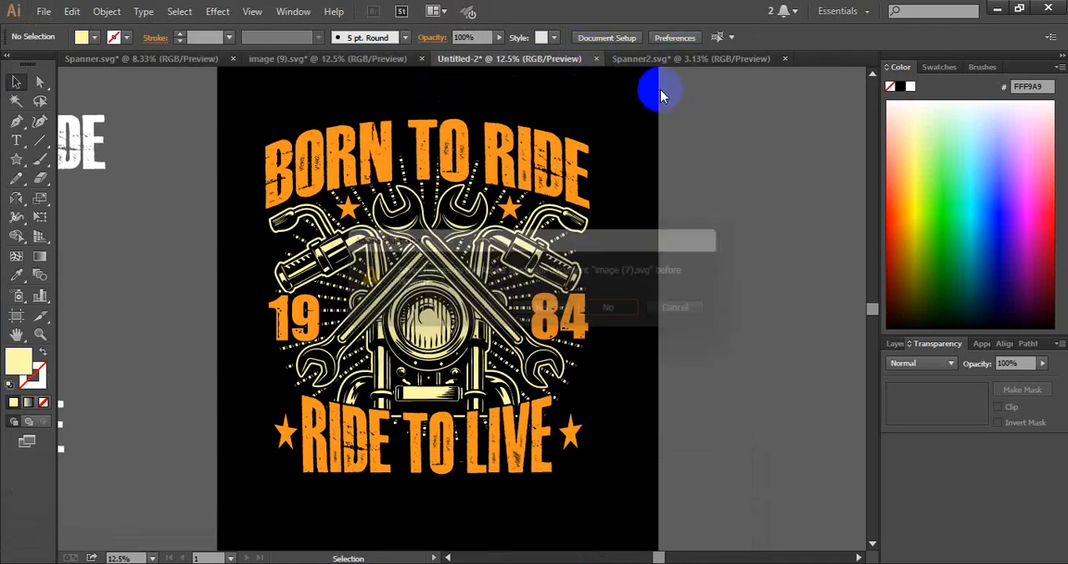
left_click(785, 60)
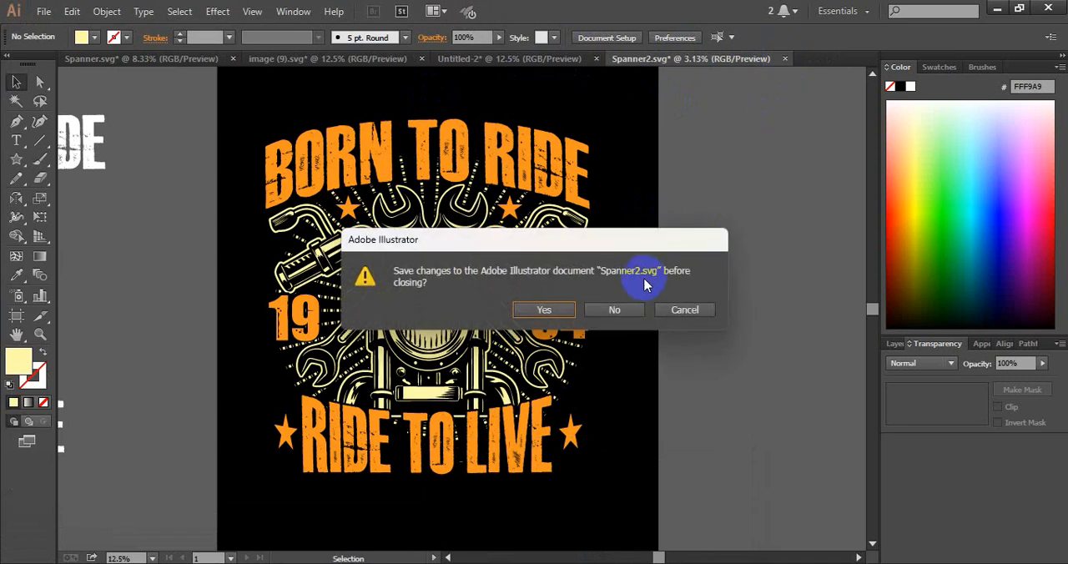
left_click(622, 309)
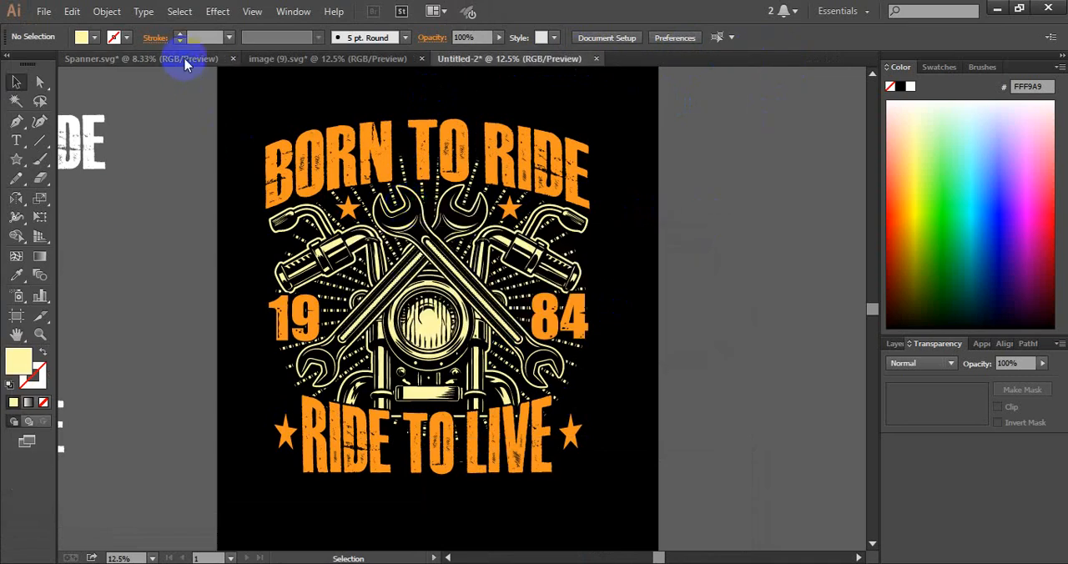
left_click(233, 60)
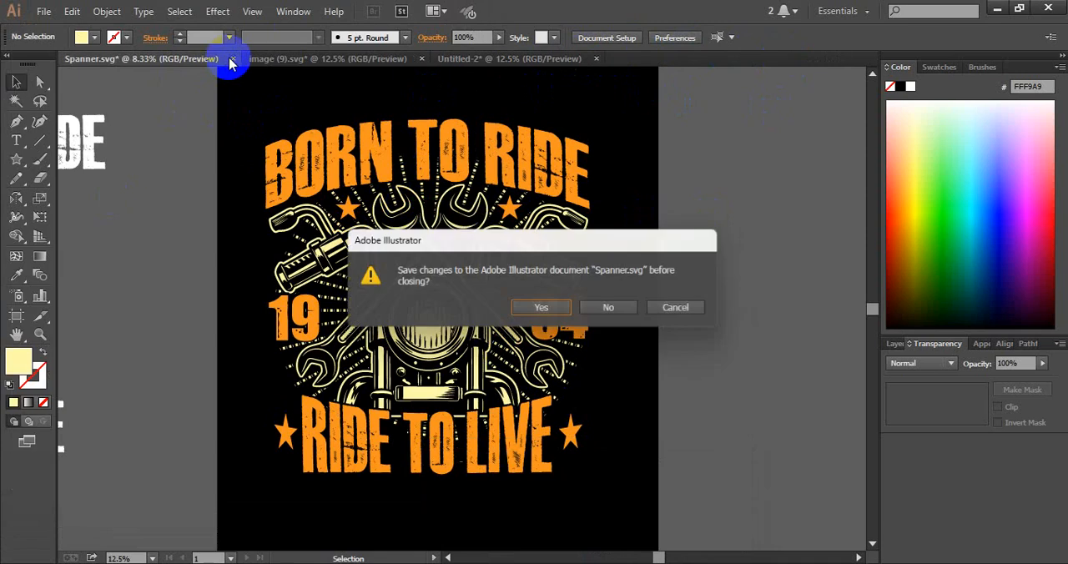
left_click(614, 310)
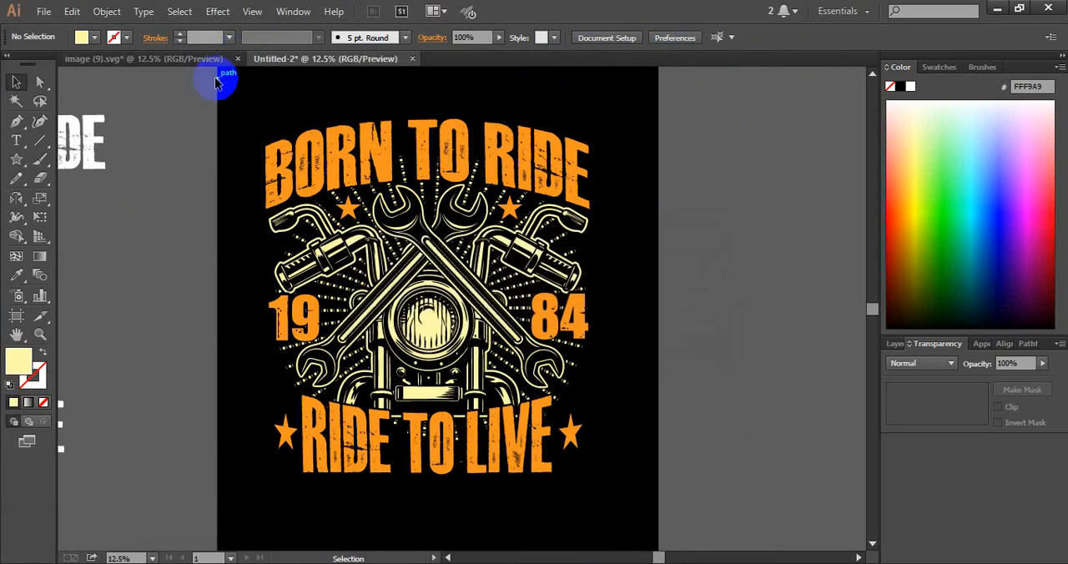
Open the recent file 353 [Converted].eps and copy a scratch texture from it into the T-shirt document
left_click(44, 12)
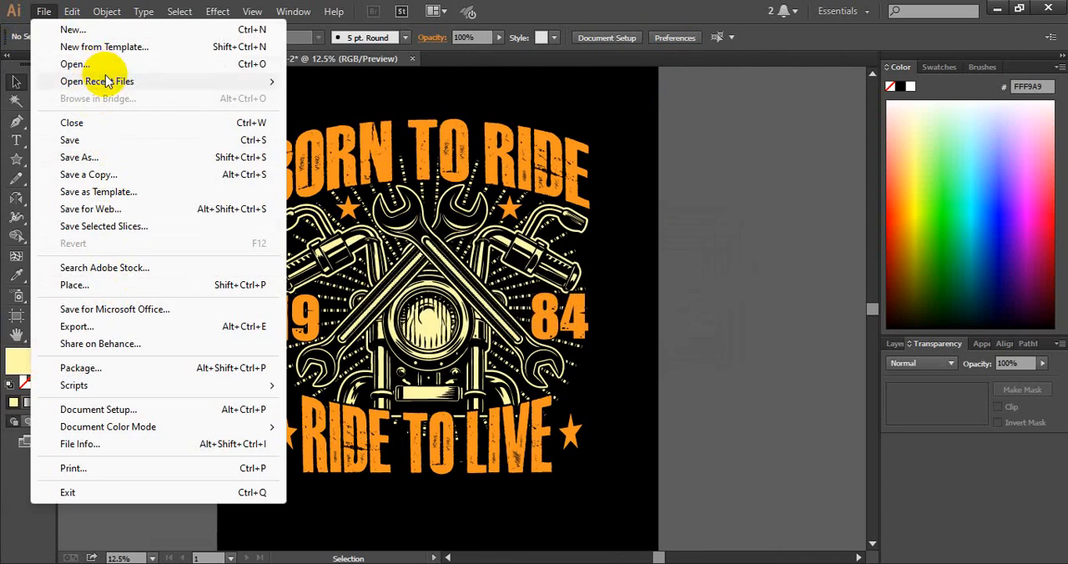
left_click(250, 81)
left_click(377, 238)
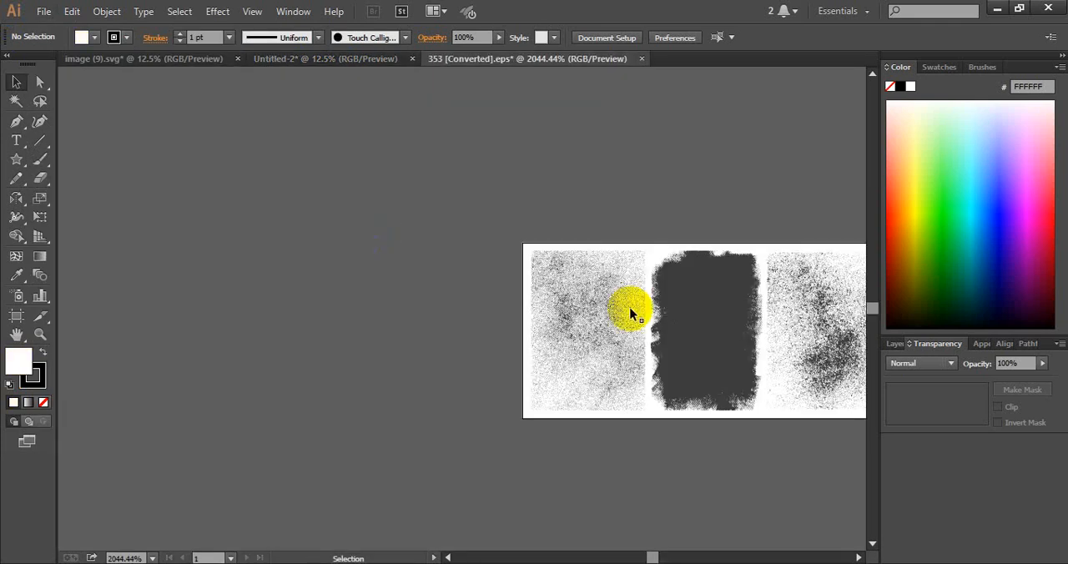
left_click_drag(659, 292, 291, 308)
left_click_drag(570, 342, 338, 183)
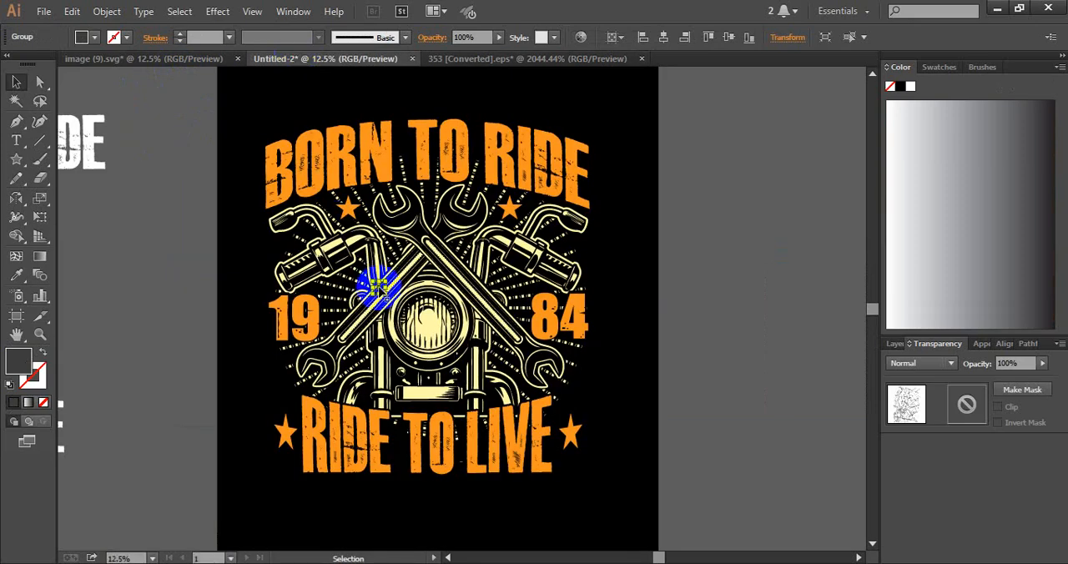
Enlarge the scratch texture over the left part of the design, from BORN TO RIDE to RIDE TO LIVE, and cut it from the artboard
mouse_move(377, 286)
left_mouse_down()
mouse_move(428, 365)
mouse_move(379, 288)
left_mouse_up()
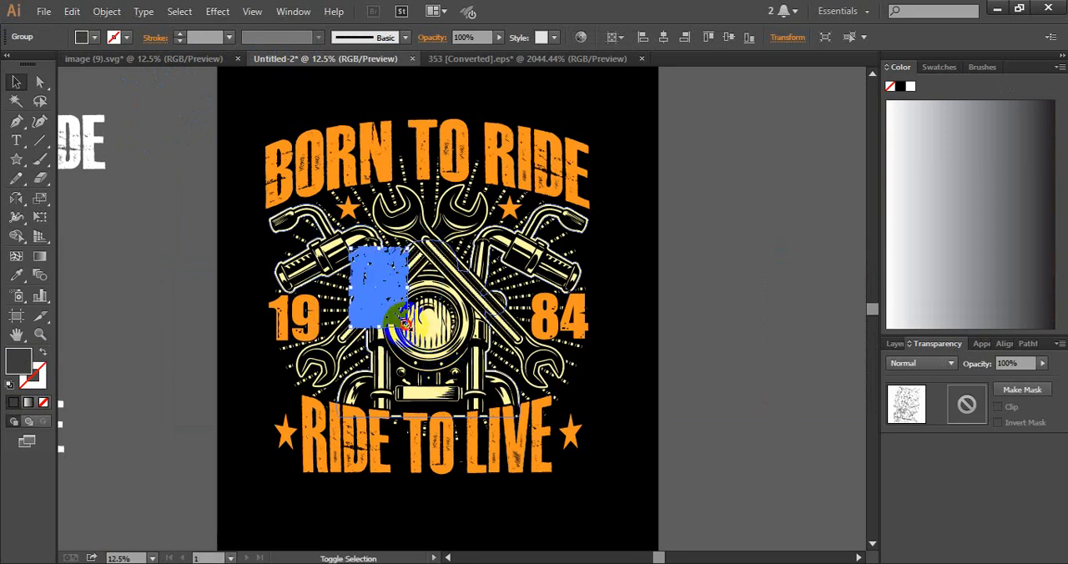
left_click_drag(406, 323, 488, 442)
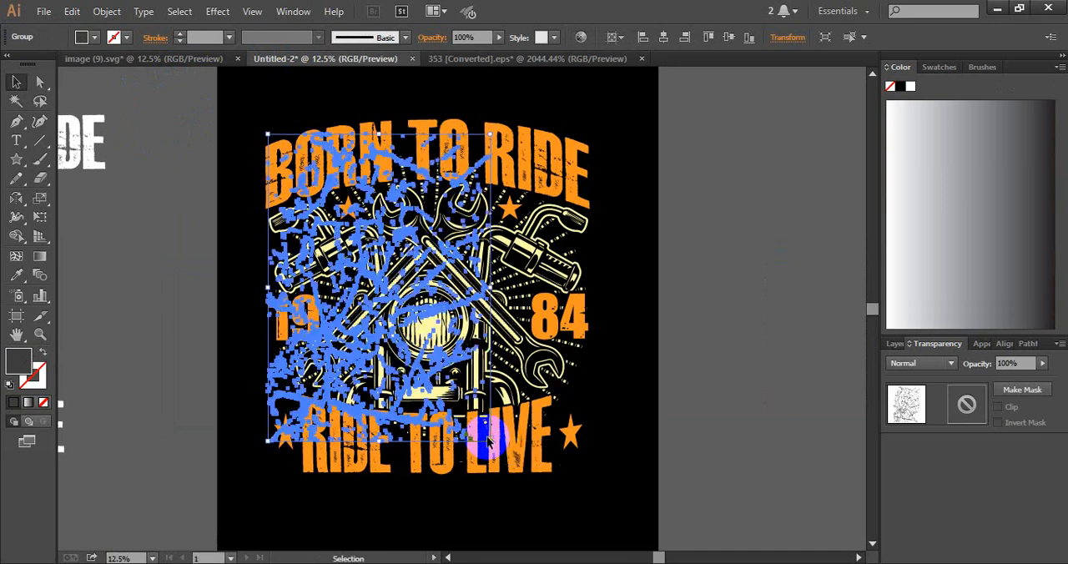
left_click_drag(428, 312, 423, 313)
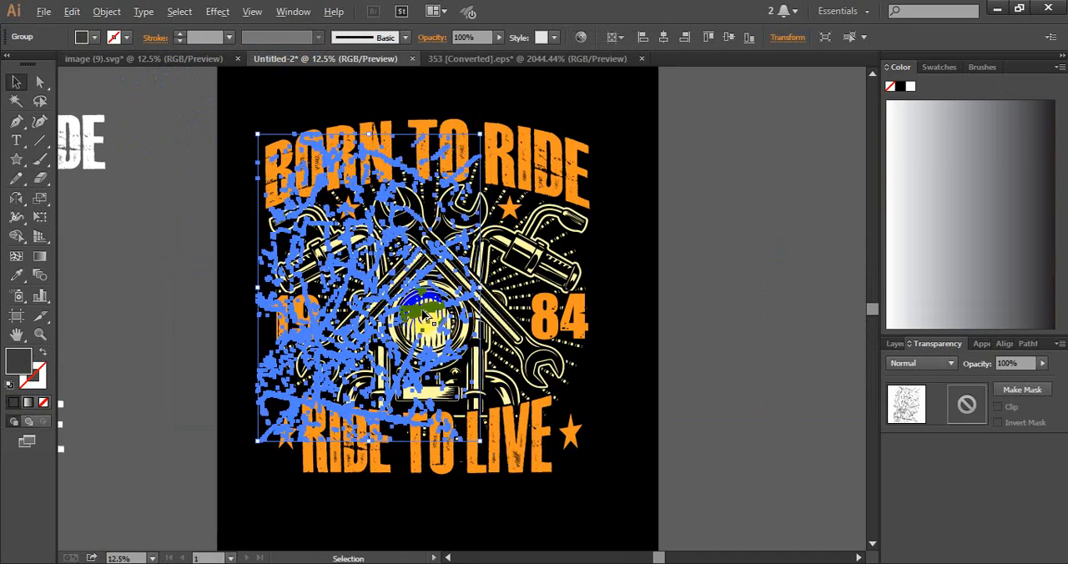
key("ctrl+shift+a")
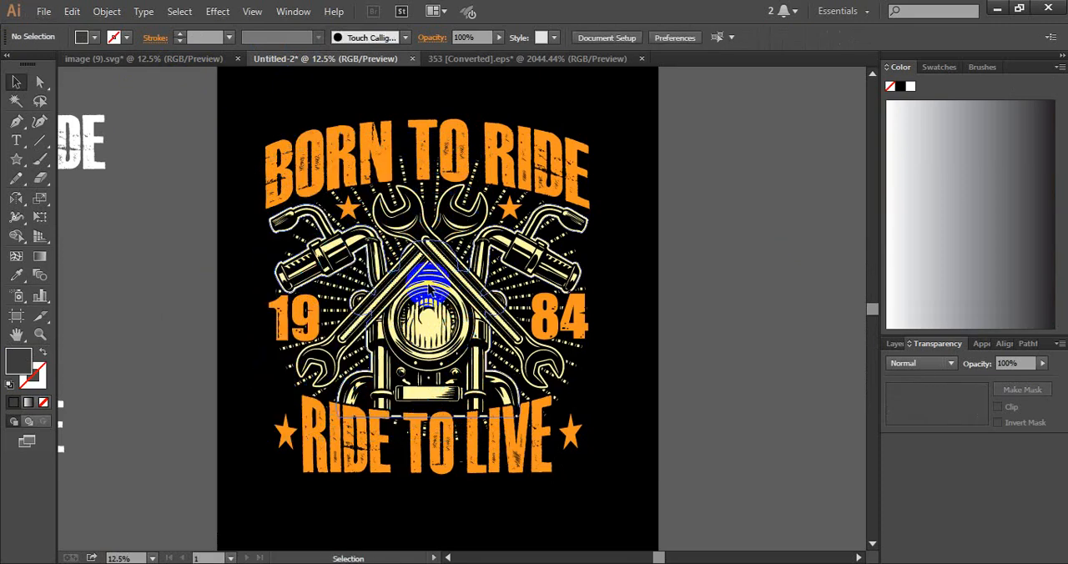
Group the masked motorcycle artwork with the two upper stars and give the group an empty opacity mask with Clip off
left_click(427, 289)
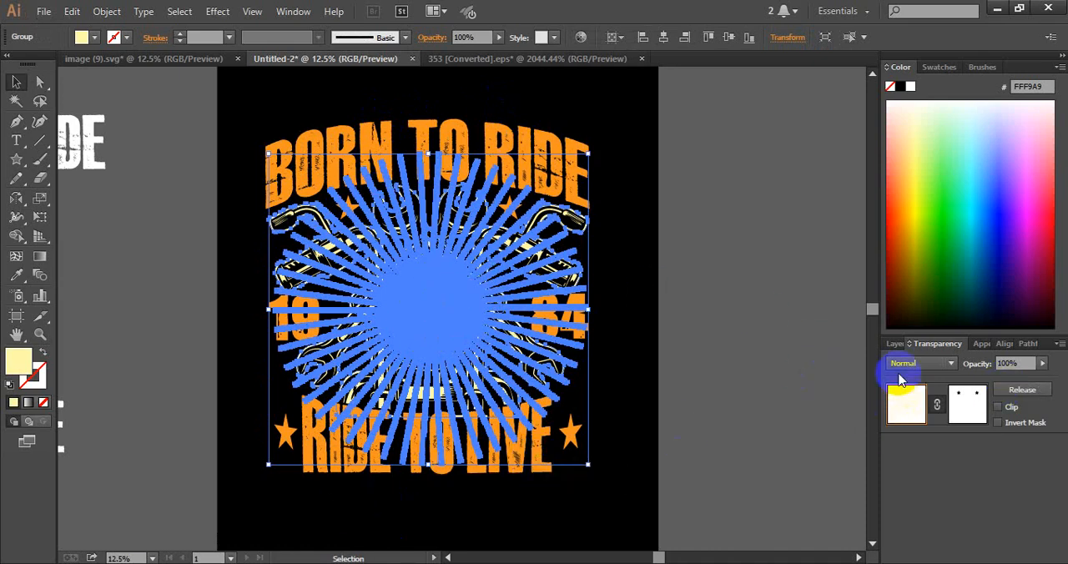
left_click(980, 406)
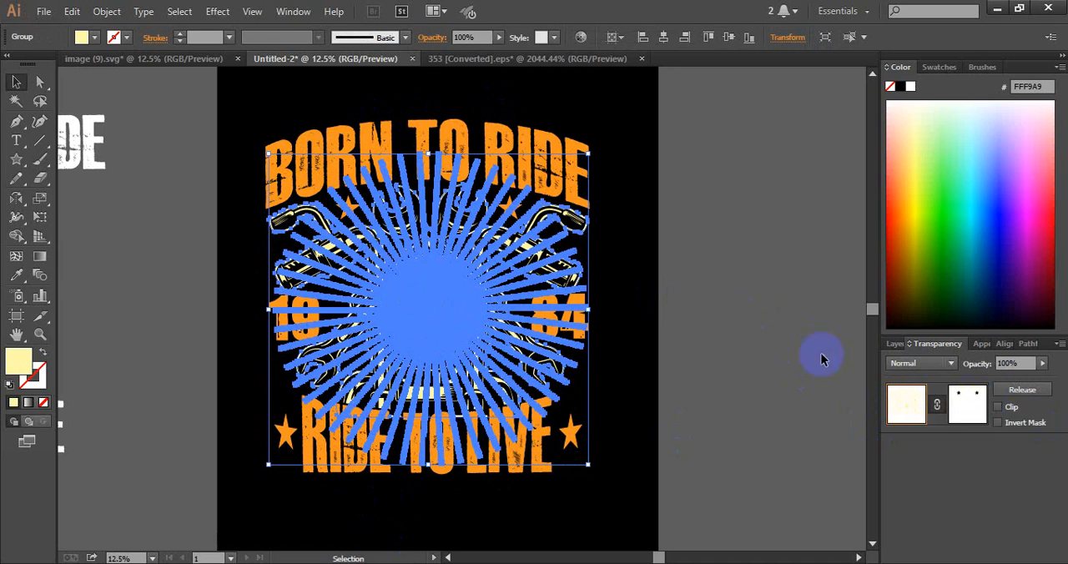
left_click(505, 206, "shift")
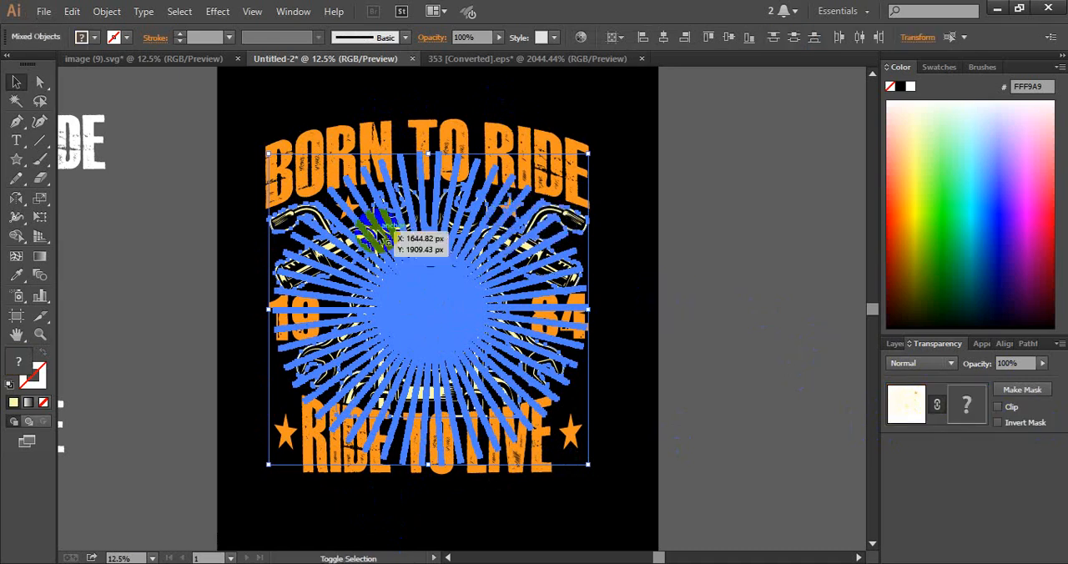
left_click(355, 207, "shift")
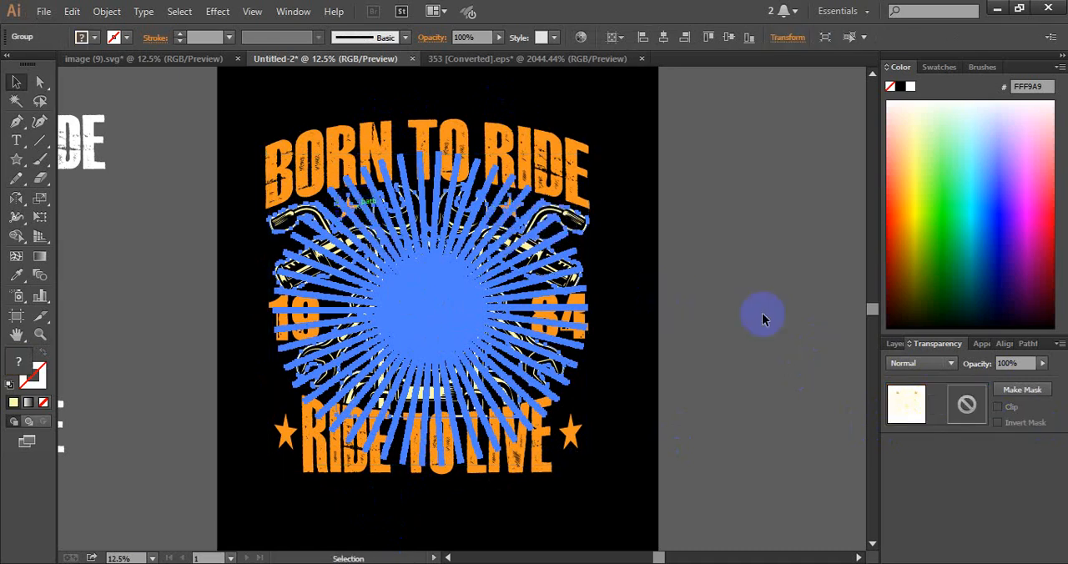
left_click(955, 413)
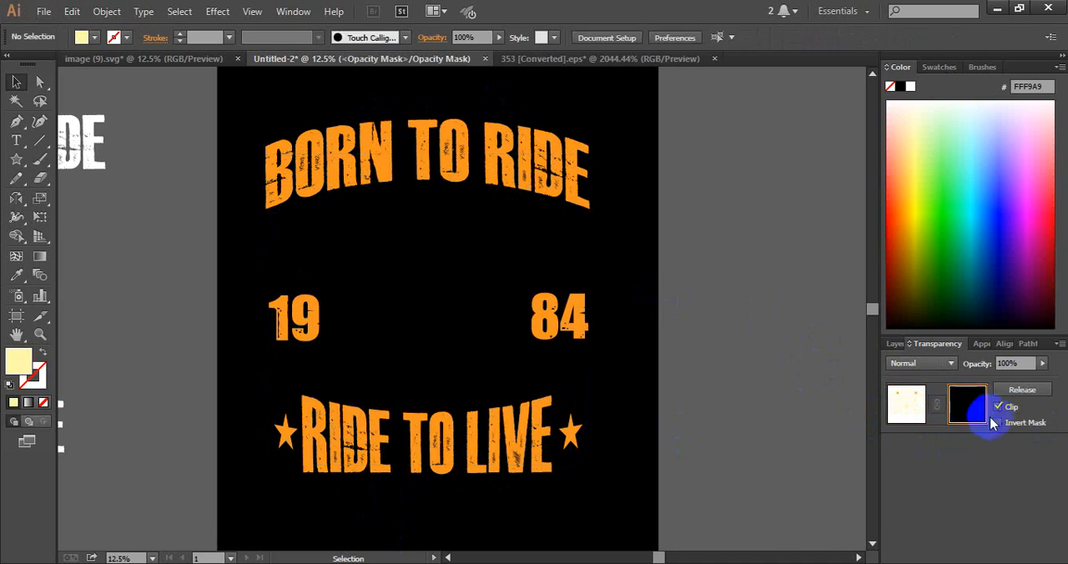
left_click(998, 407)
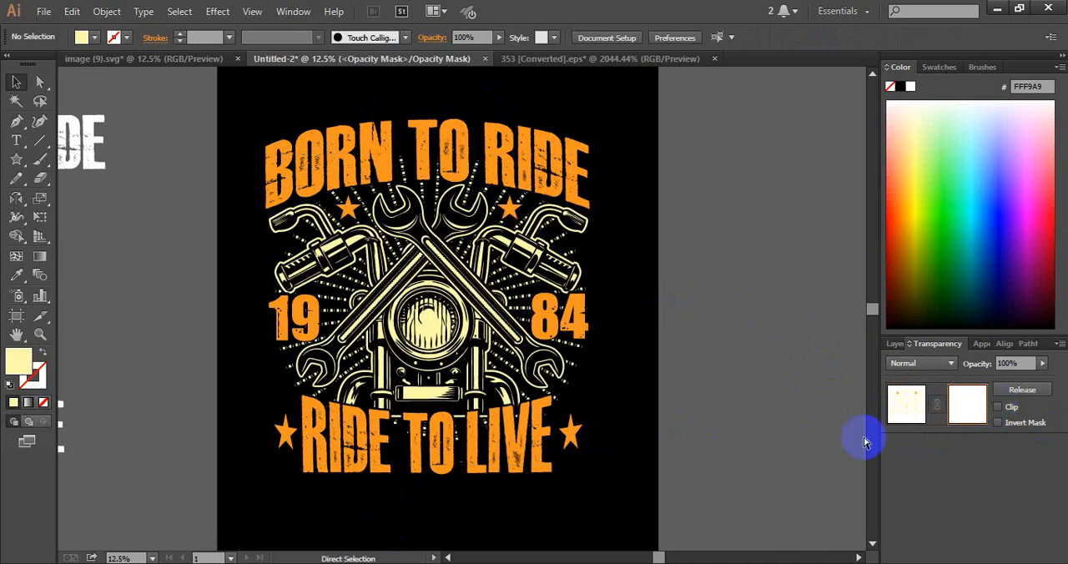
left_click(917, 416)
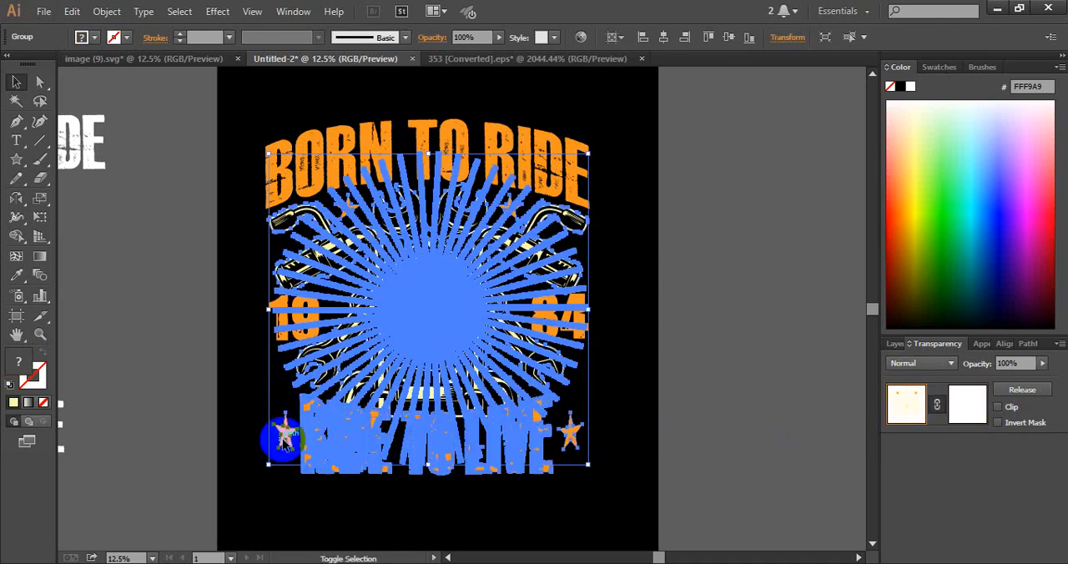
Ungroup the RIDE TO LIVE slogan from the two stars beside it
left_click_drag(284, 434, 553, 437)
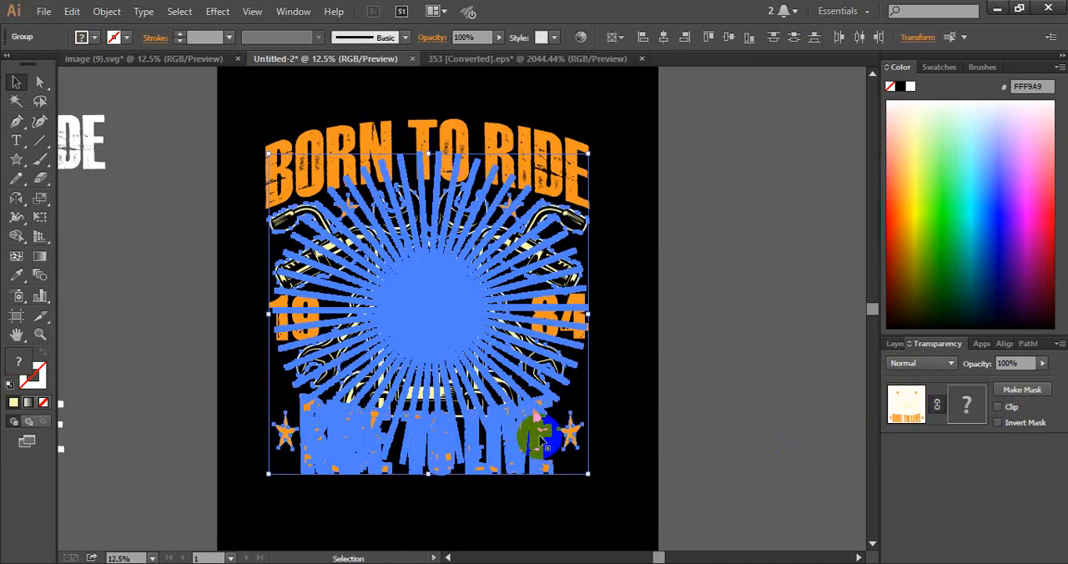
left_click(615, 437)
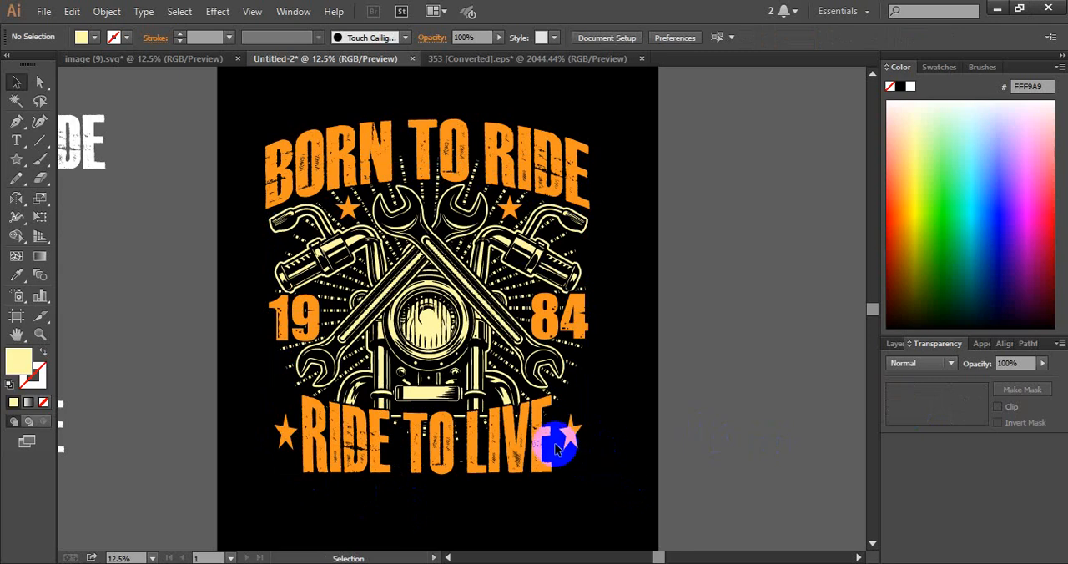
right_click(546, 440)
left_click(605, 369)
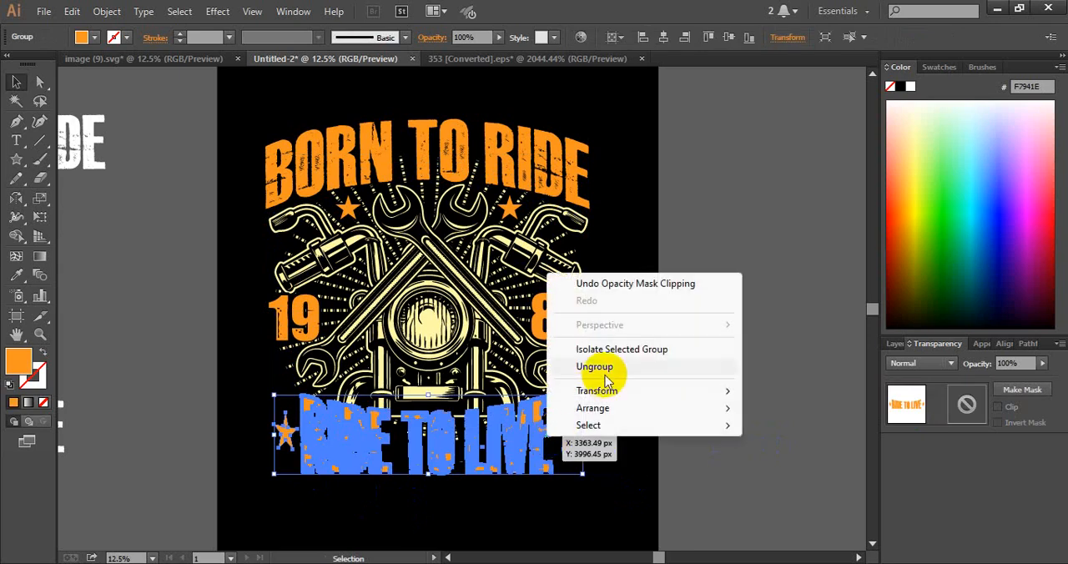
left_click(751, 393)
Group the two lower stars with the motorcycle artwork and upper stars, and give the group an empty opacity mask with Clip off
left_click(574, 435)
left_click(282, 433, "shift")
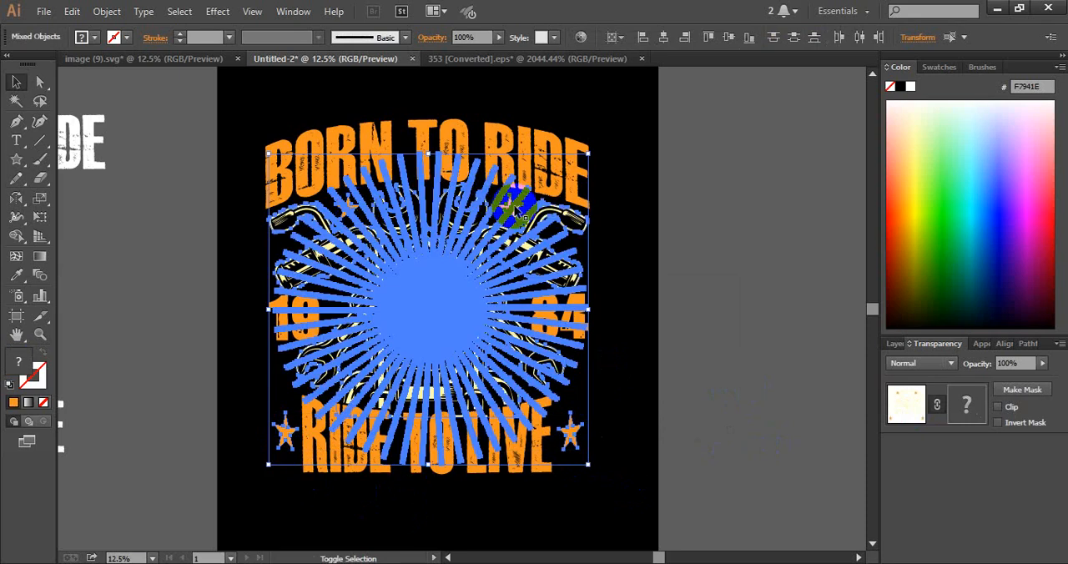
left_click(627, 417)
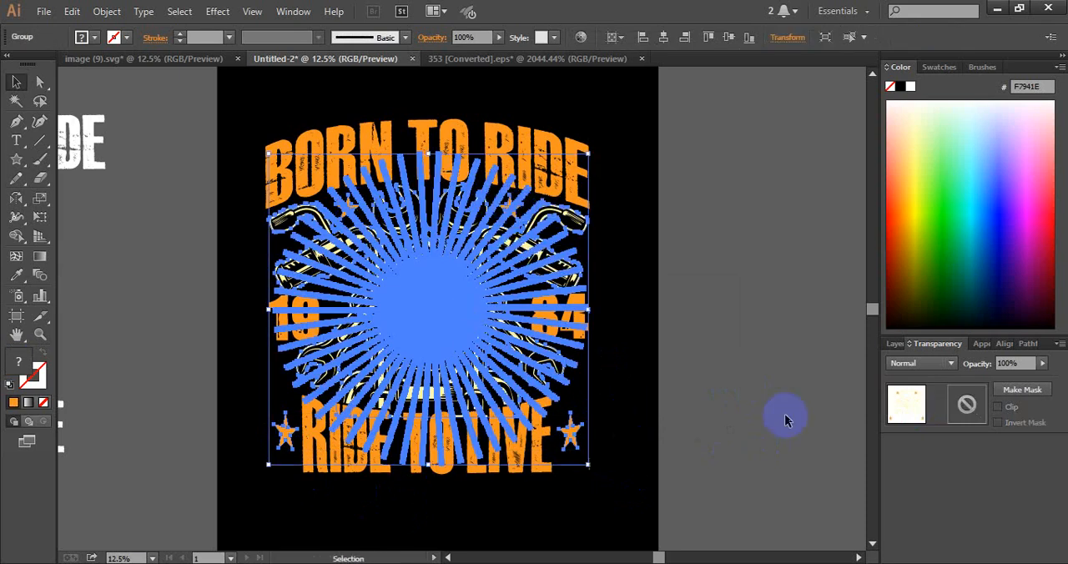
left_click(958, 405)
left_click(996, 408)
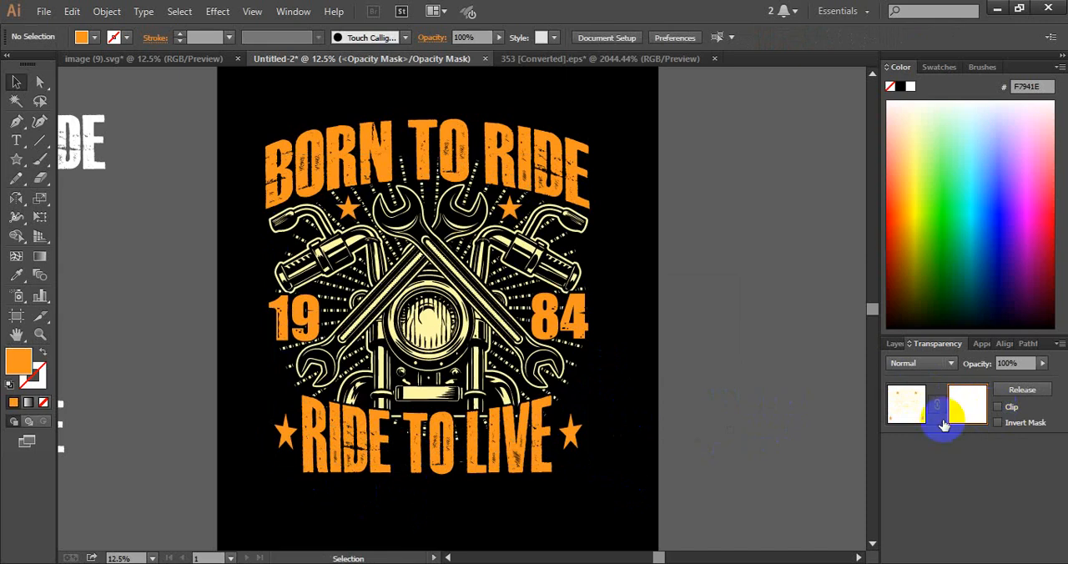
Paste the scratch texture into the opacity mask and place a copy of it over the right half of the design
key("ctrl+v")
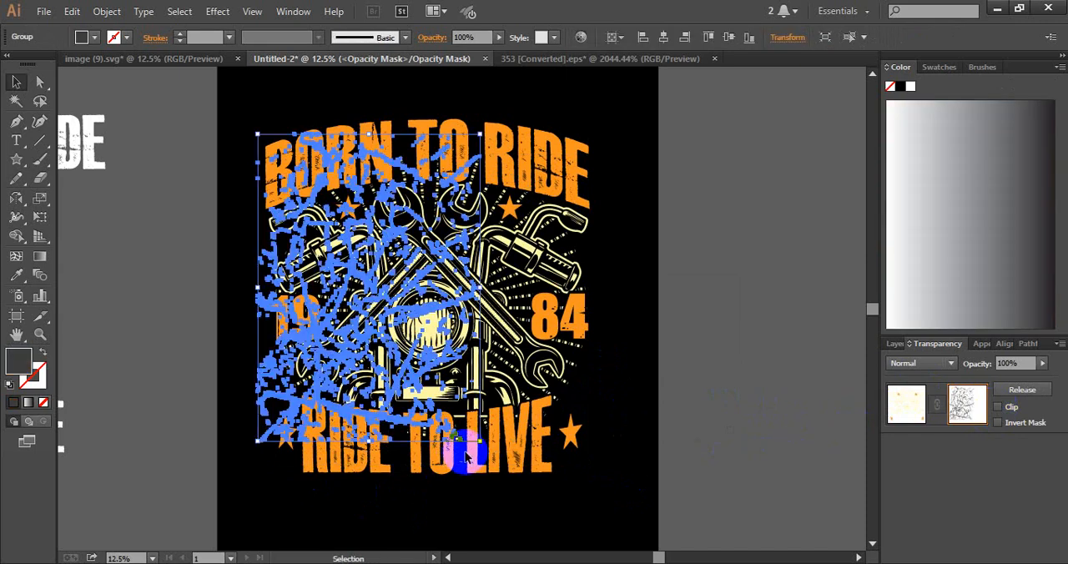
left_click_drag(412, 315, 530, 321)
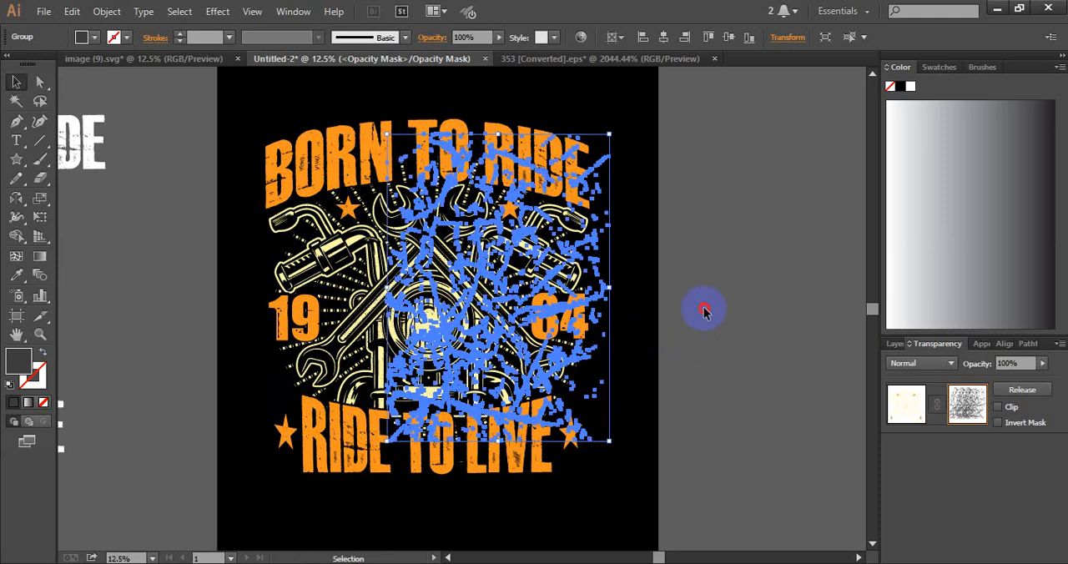
left_click(705, 310)
Fill both scratch texture pieces in the mask with black, 000000
left_click_drag(648, 143, 256, 472)
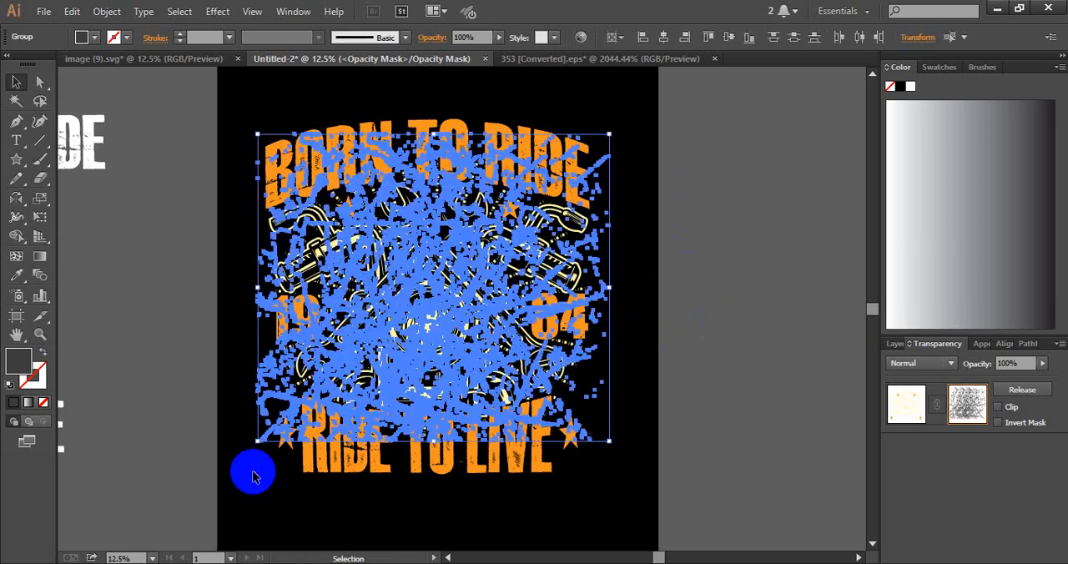
double_click(19, 367)
left_click_drag(437, 509, 436, 557)
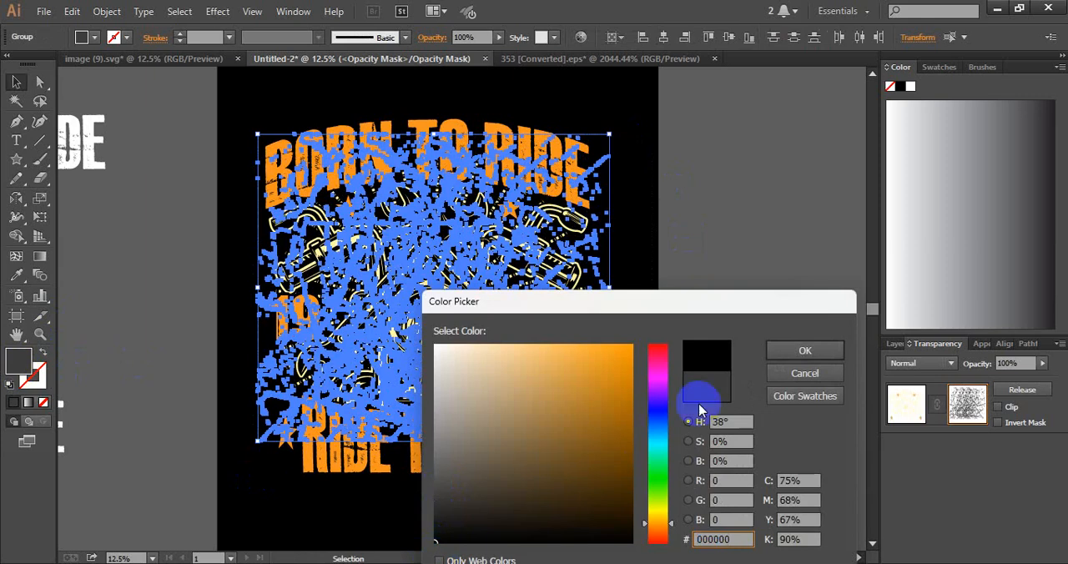
left_click(799, 350)
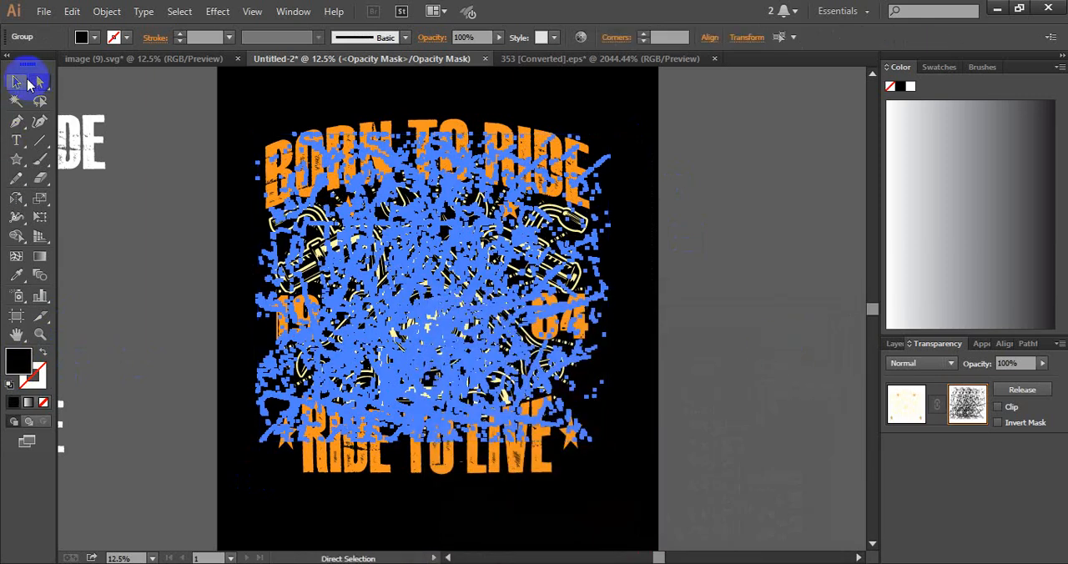
left_click(660, 269)
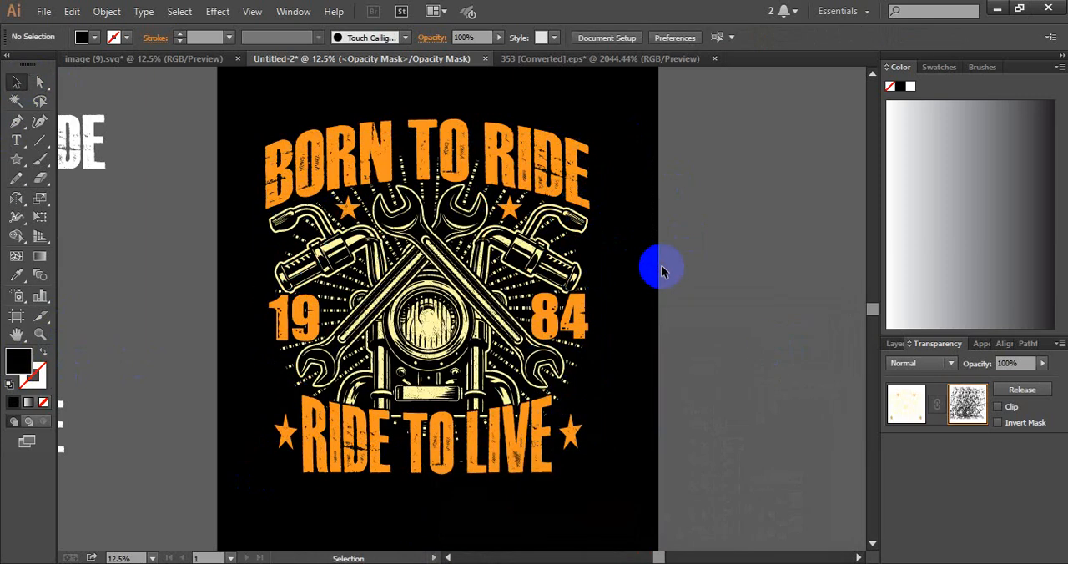
Shift the right scratch texture piece leftward over the motorcycle's centre and return from the opacity mask to the artwork
left_click(430, 338)
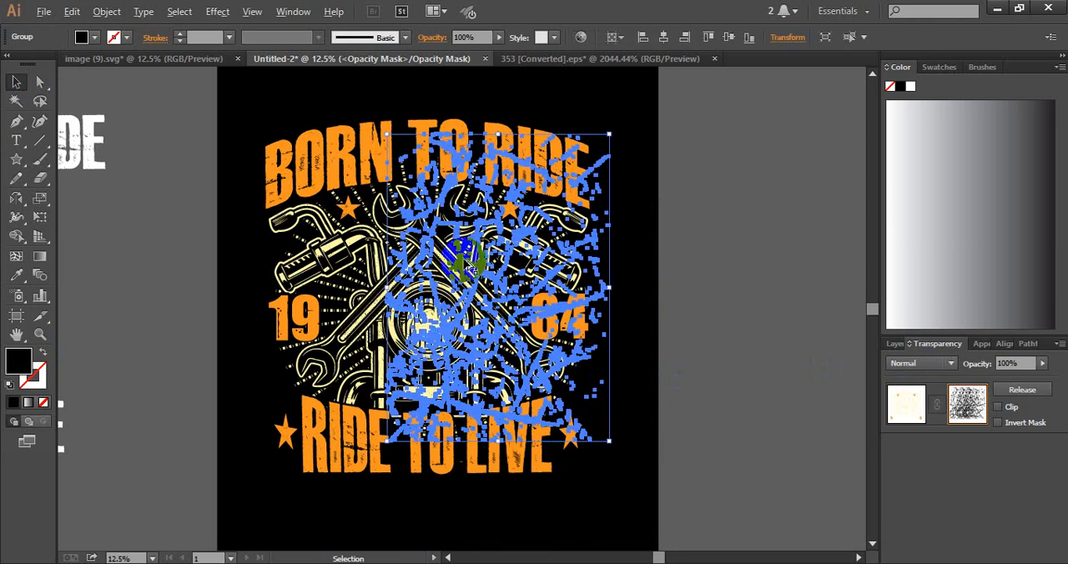
left_click_drag(461, 265, 396, 266)
left_click(720, 264)
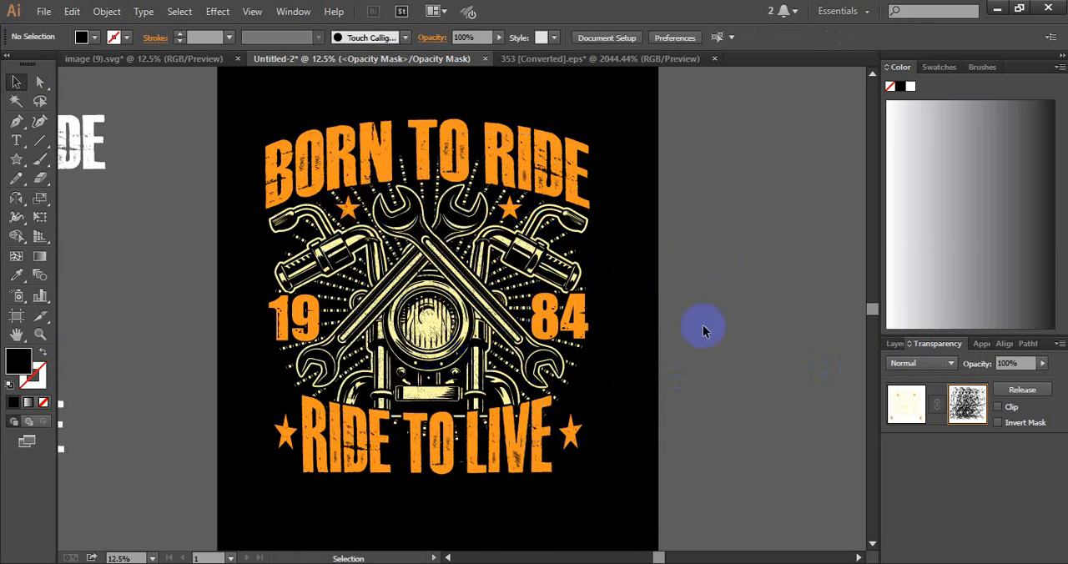
left_click(906, 406)
left_click(772, 314)
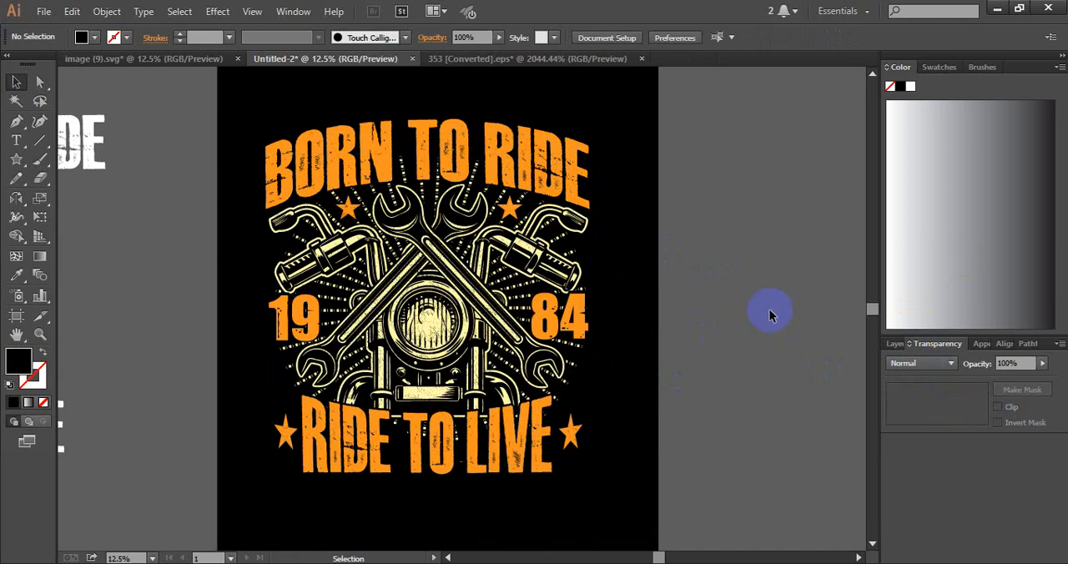
left_click(526, 225)
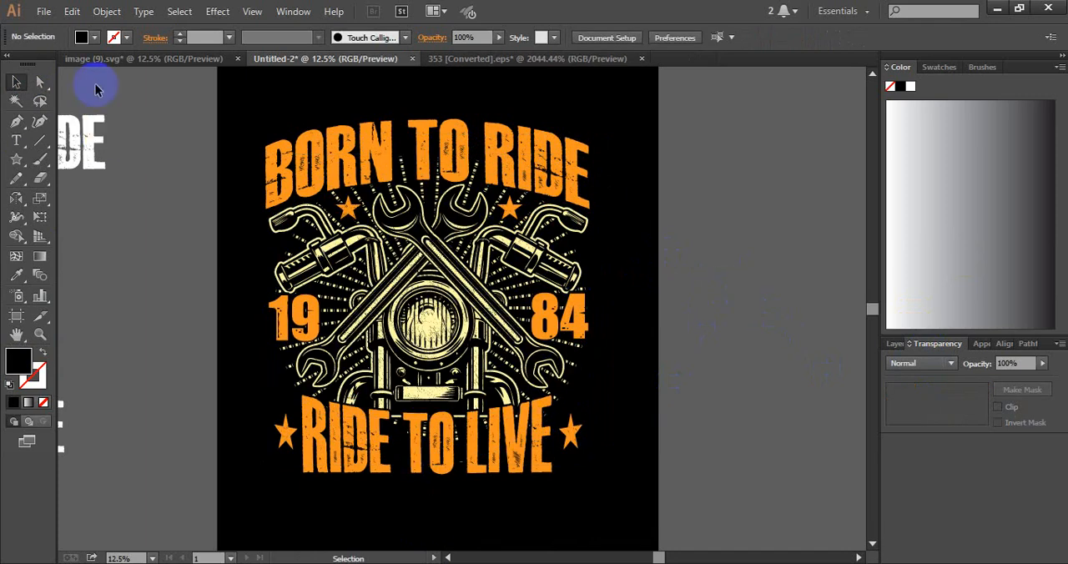
Start saving the design under a new name, creating and opening a folder named 25 inside the June T-Shirt folder
left_click(40, 12)
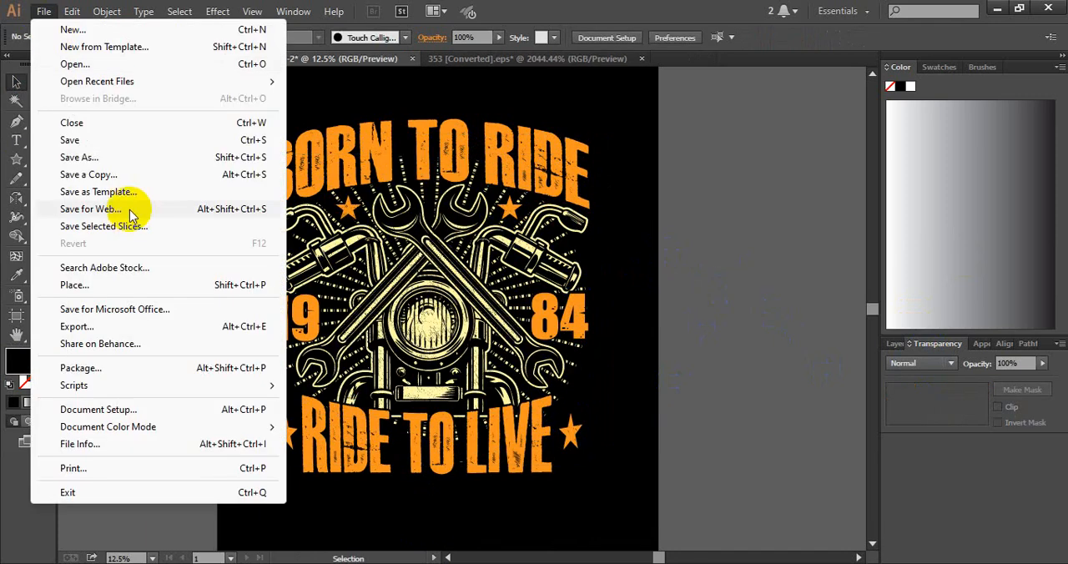
left_click(119, 155)
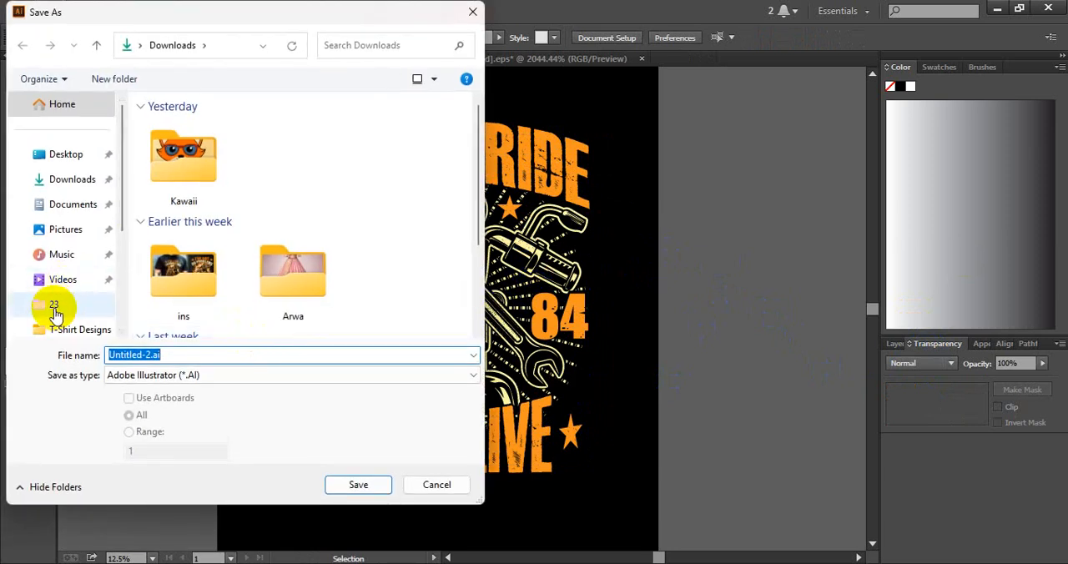
left_click(54, 309)
left_click(172, 44)
scroll(244, 267, "down", 3)
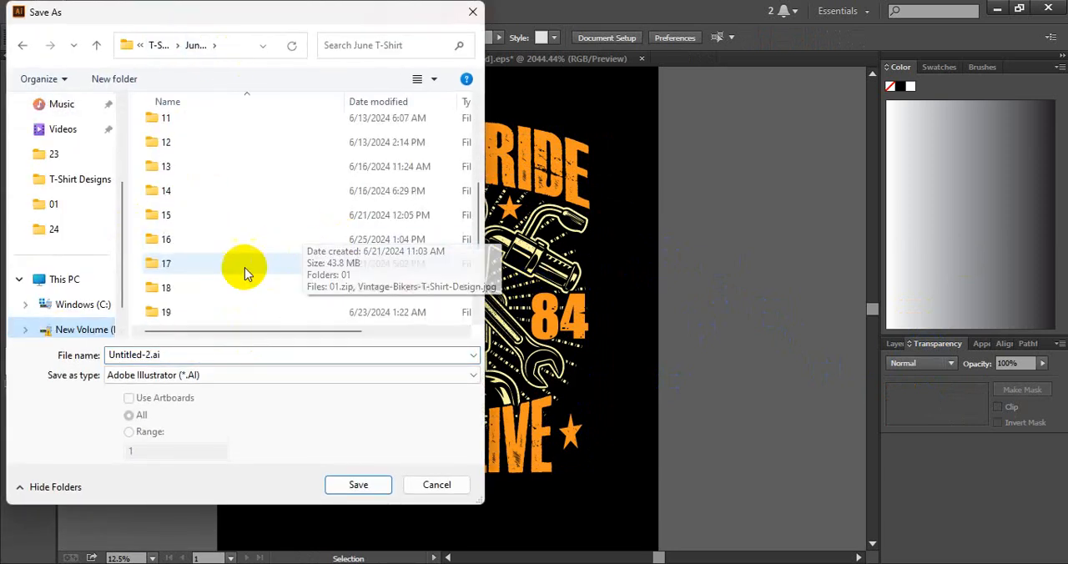
scroll(244, 267, "down", 3)
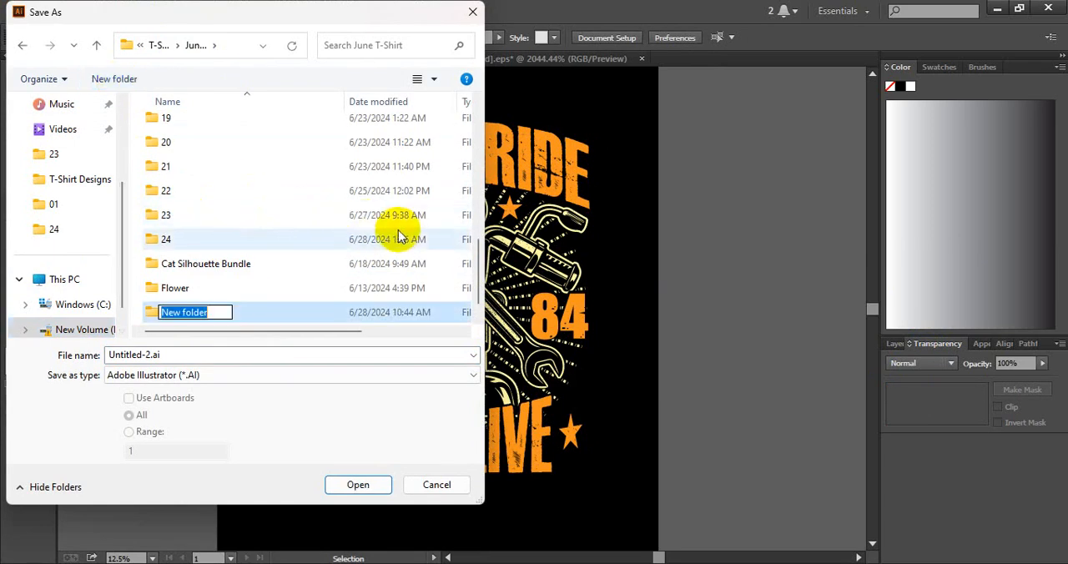
type("25")
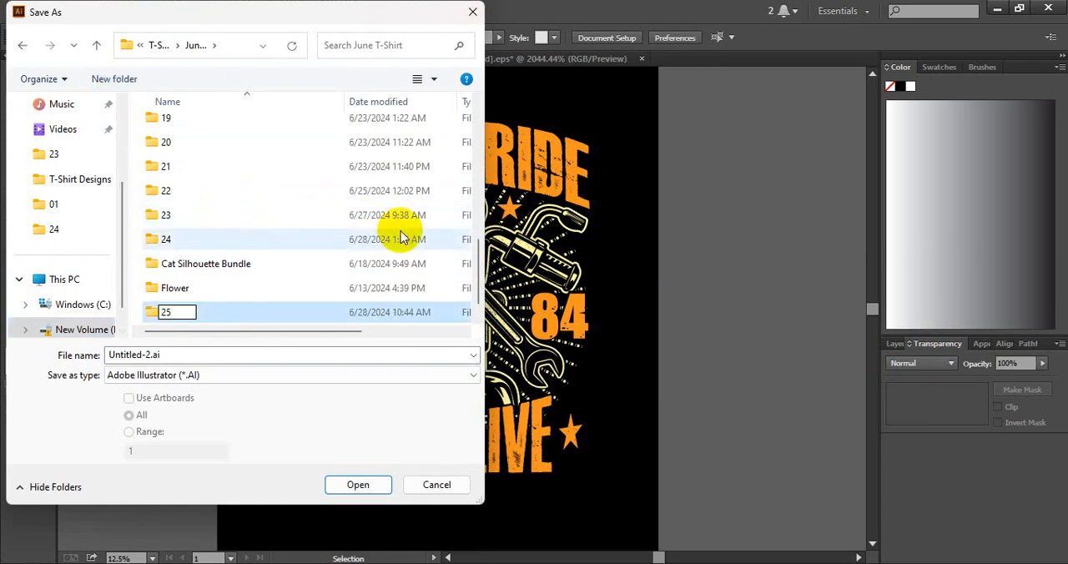
key("Return")
double_click(235, 263)
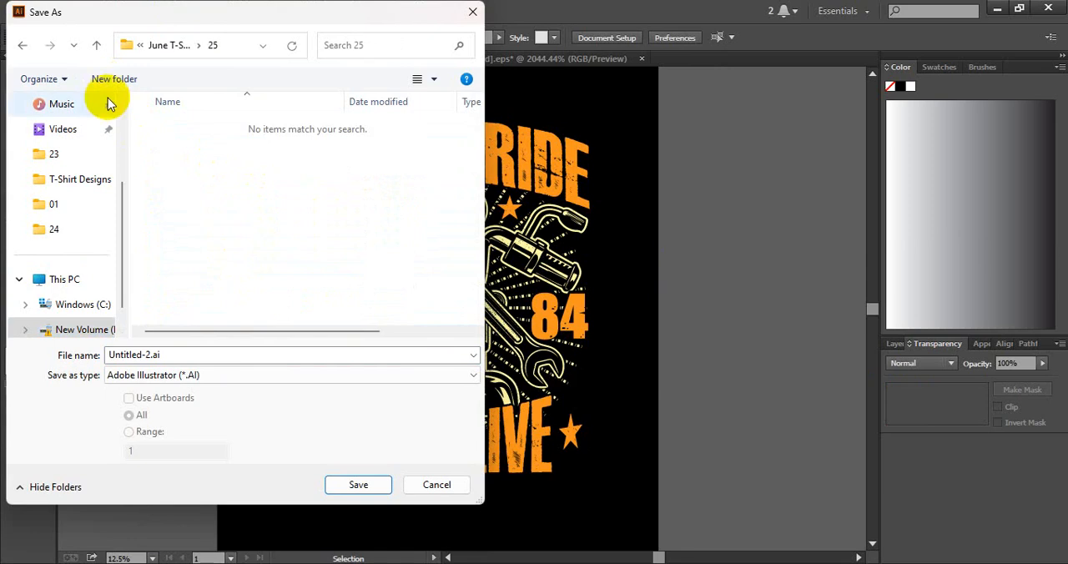
Create a subfolder named 01 inside folder 25 and open it as the save location
type("01")
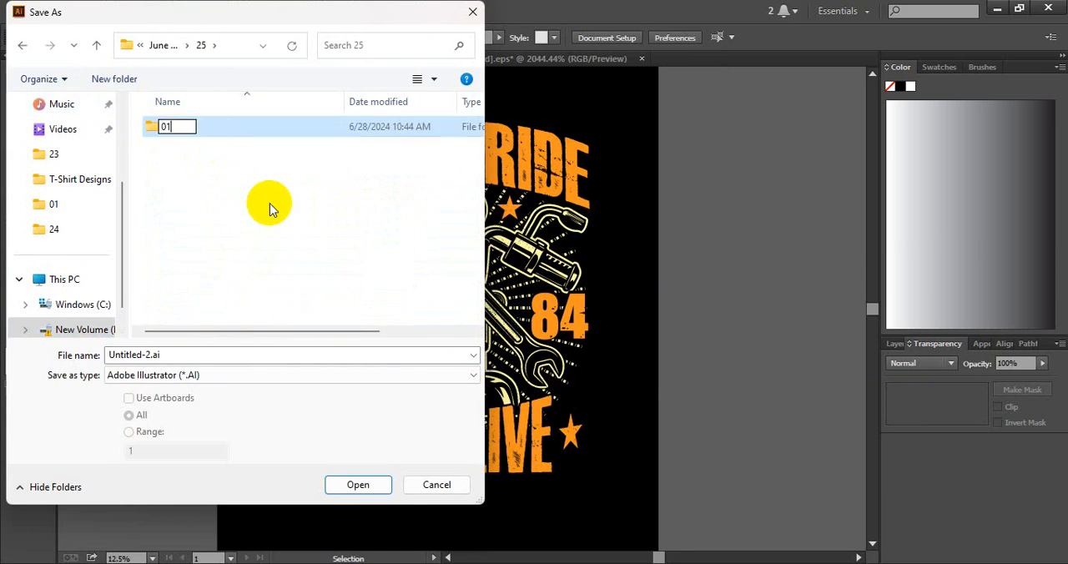
key("Return")
double_click(209, 130)
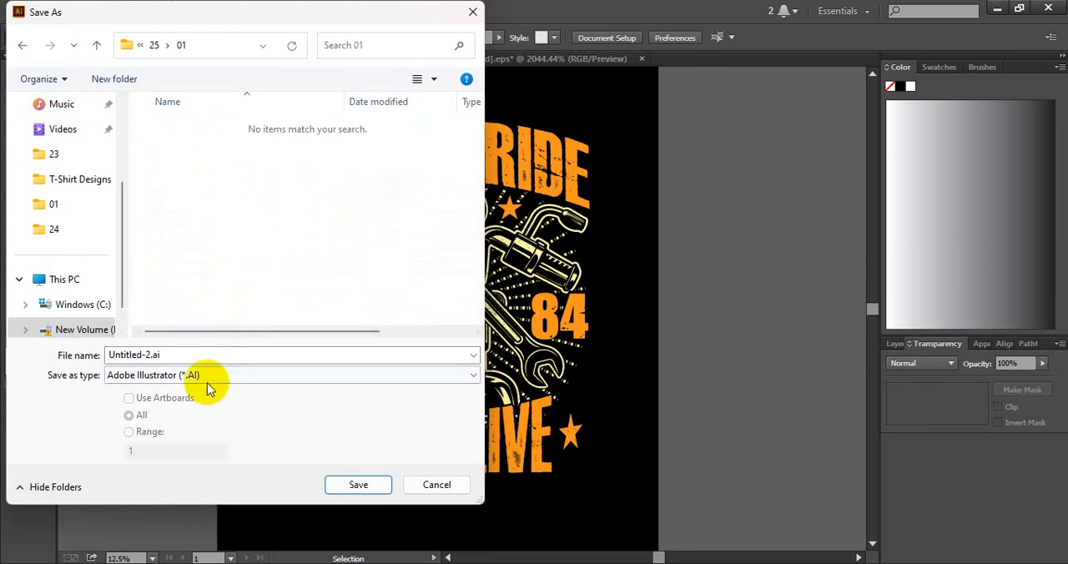
Save the document as 01.eps in Illustrator EPS format with the version set to Illustrator 10 EPS, accepting the older format
left_click(209, 377)
left_click(194, 414)
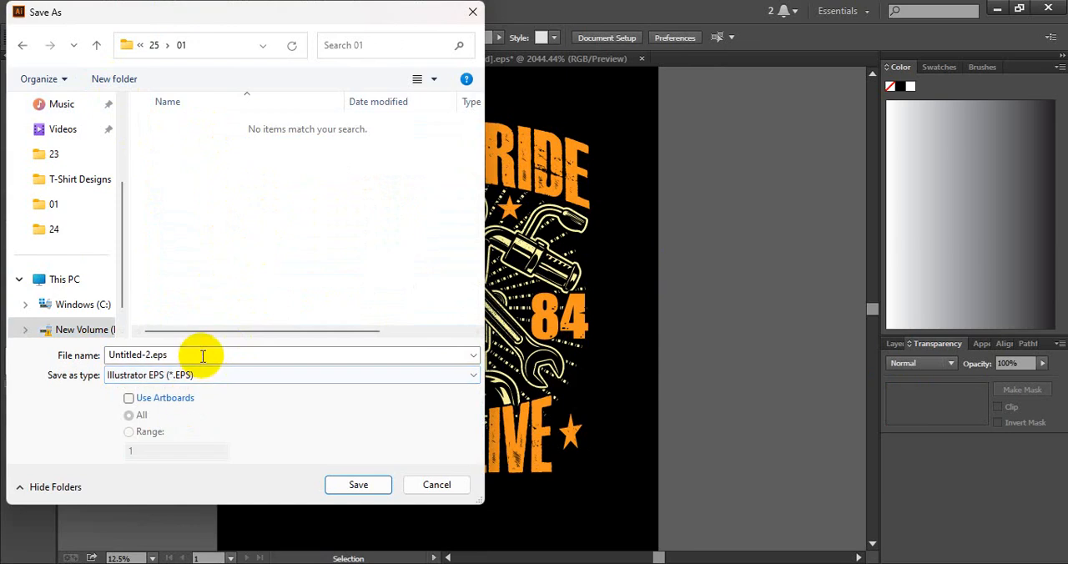
double_click(202, 354)
key("Return")
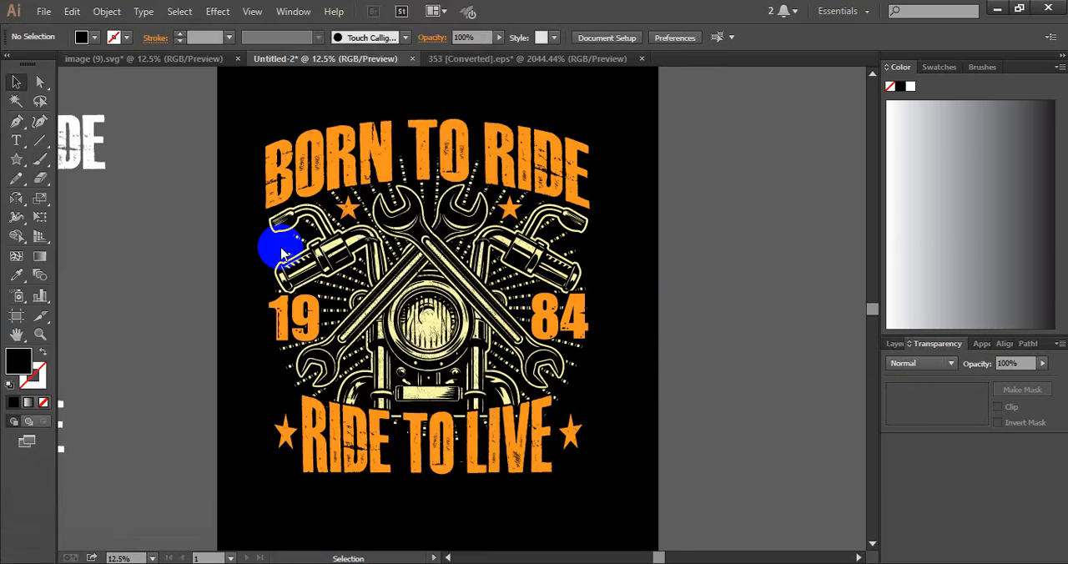
left_click(543, 74)
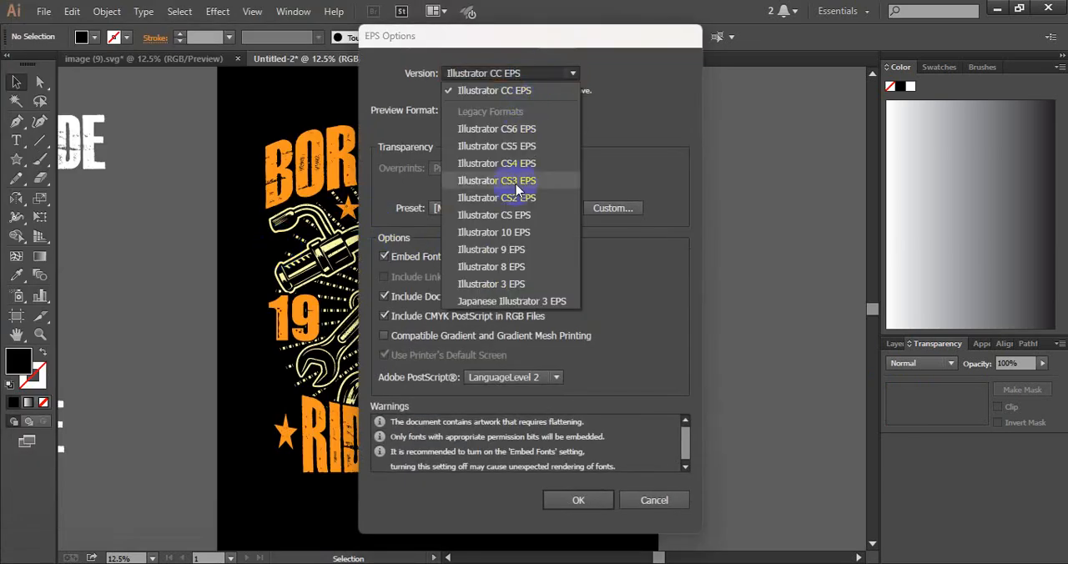
left_click(515, 230)
left_click(578, 487)
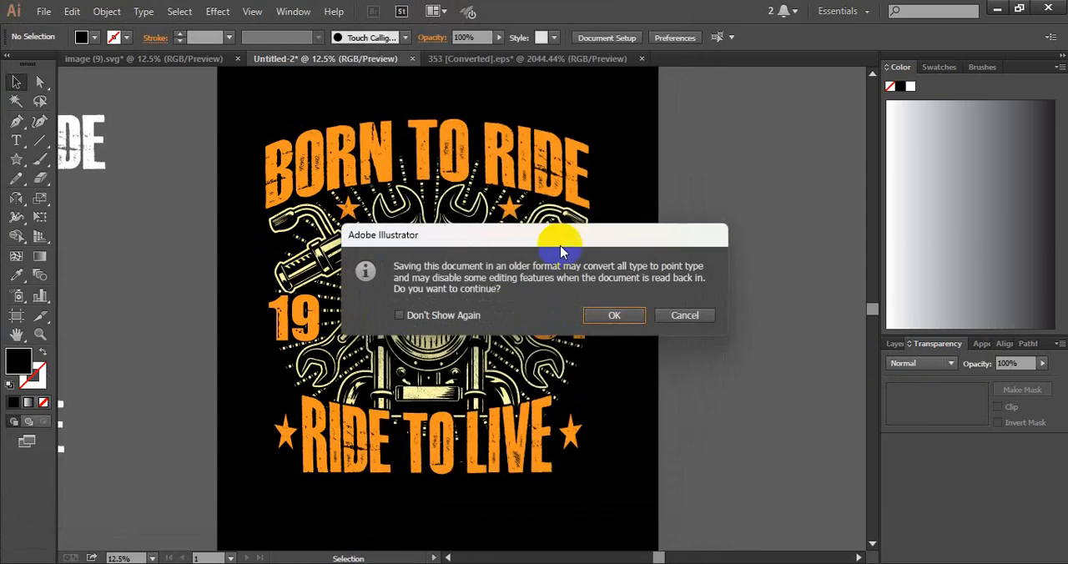
left_click(605, 316)
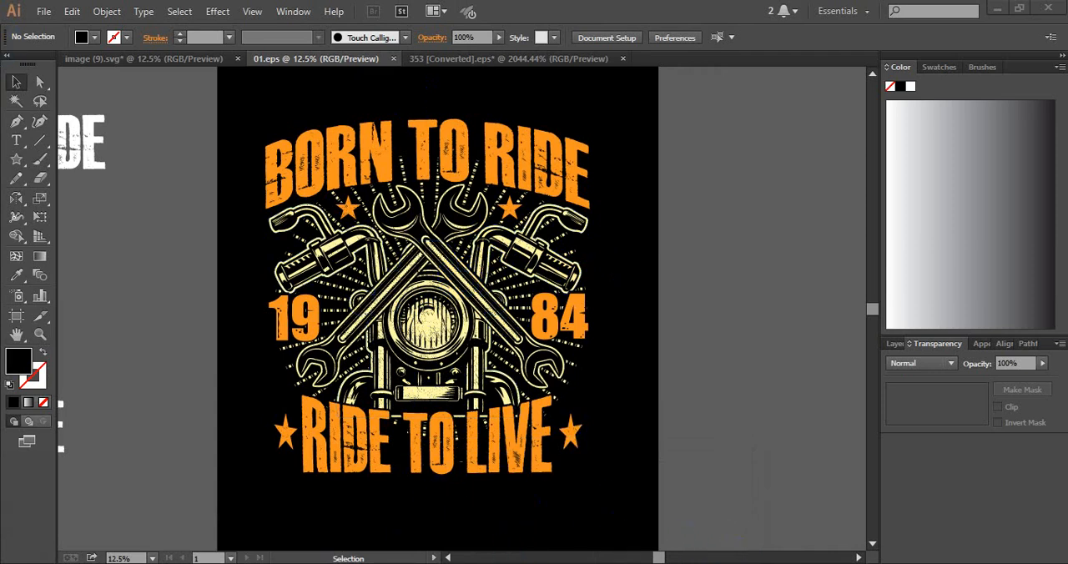
left_click(336, 561)
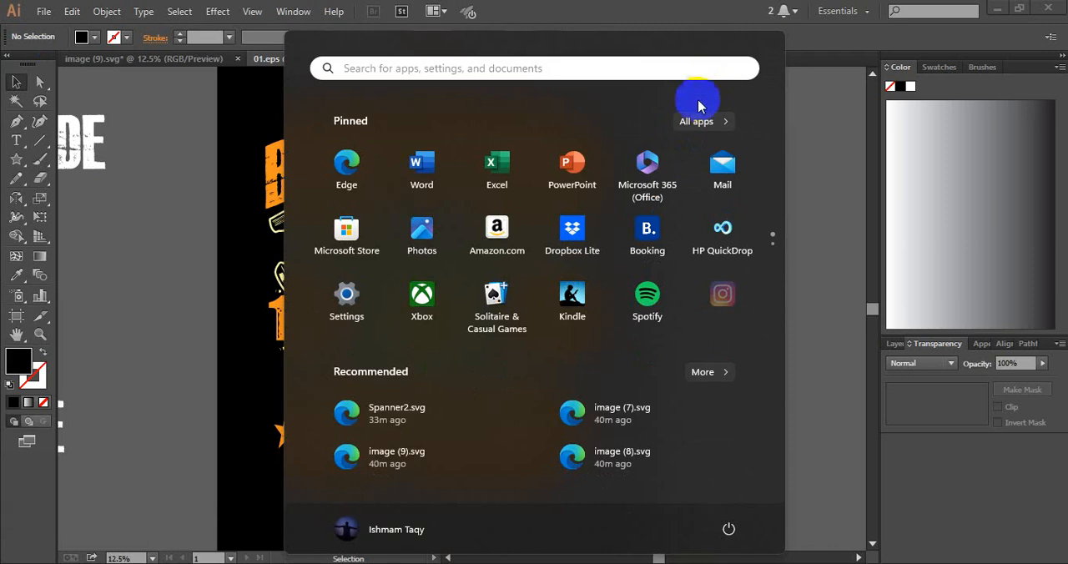
left_click(825, 173)
Delete the leftover white BORN TO RIDE, 1984 and RIDE TO LIVE texts and the spare wrench outside the artboard
left_click_drag(529, 180, 555, 241)
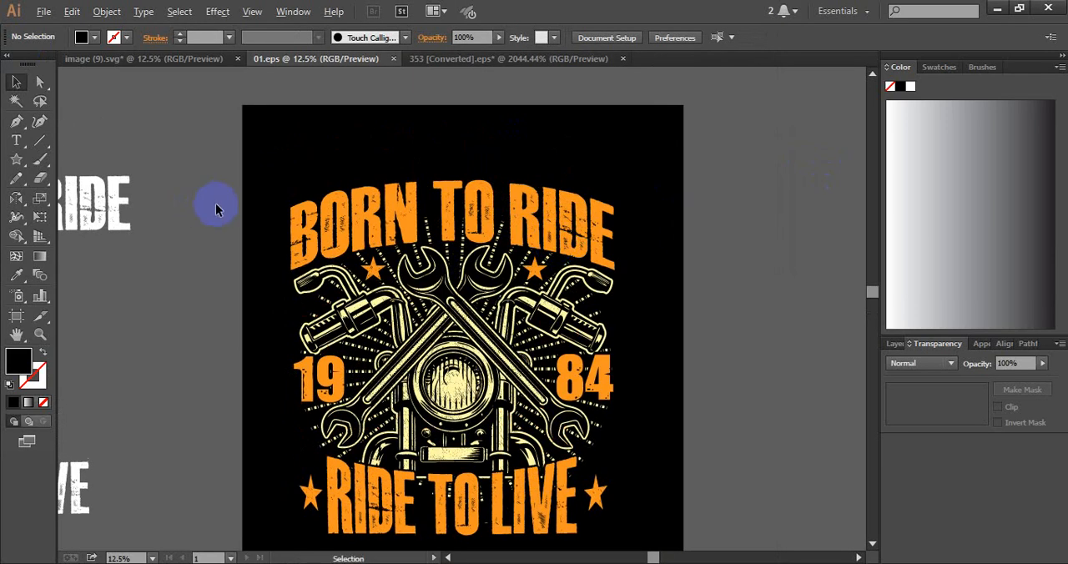
key("ctrl+minus")
key("ctrl+minus")
key("ctrl+minus")
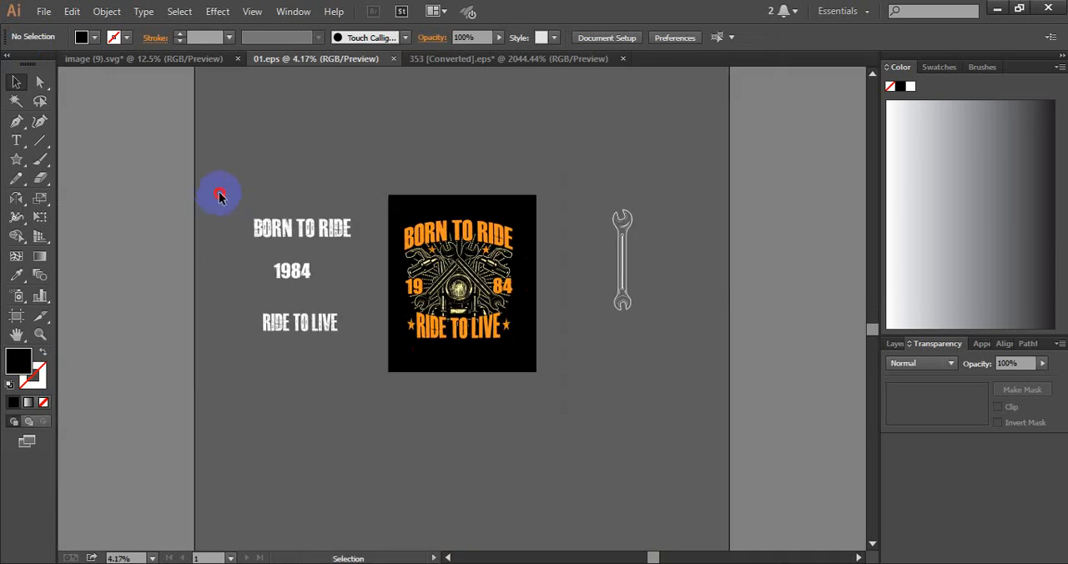
left_click_drag(215, 202, 359, 367)
key("Delete")
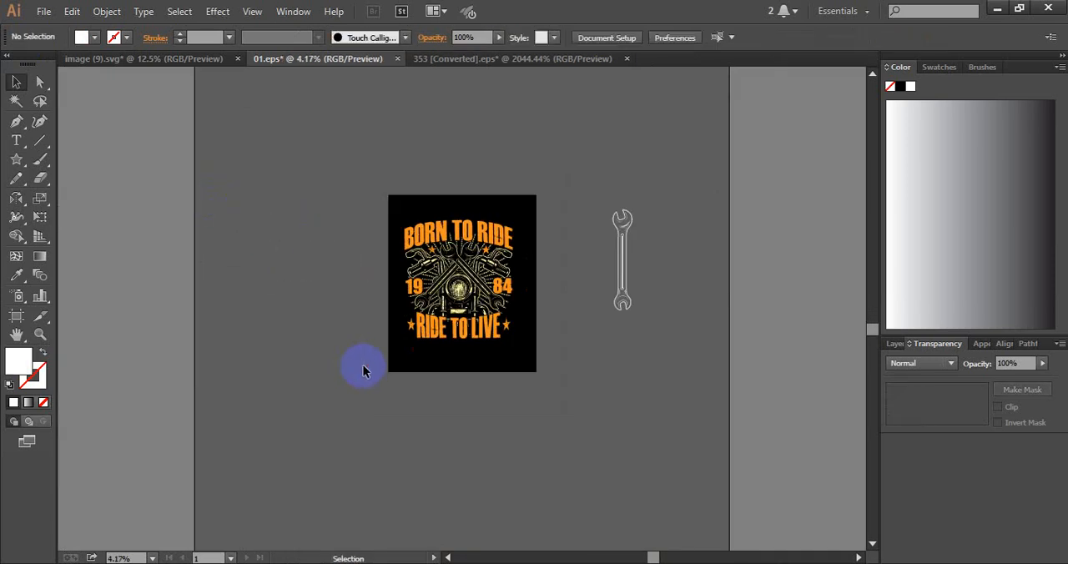
left_click_drag(579, 179, 680, 369)
key("Delete")
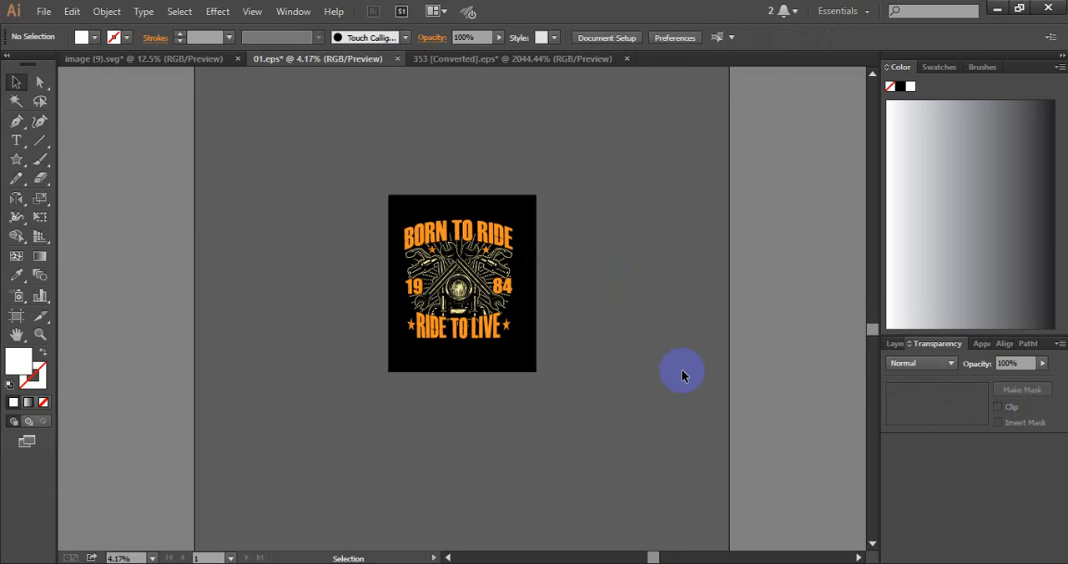
Delete the black background rectangle behind the T-shirt design
key("ctrl+a")
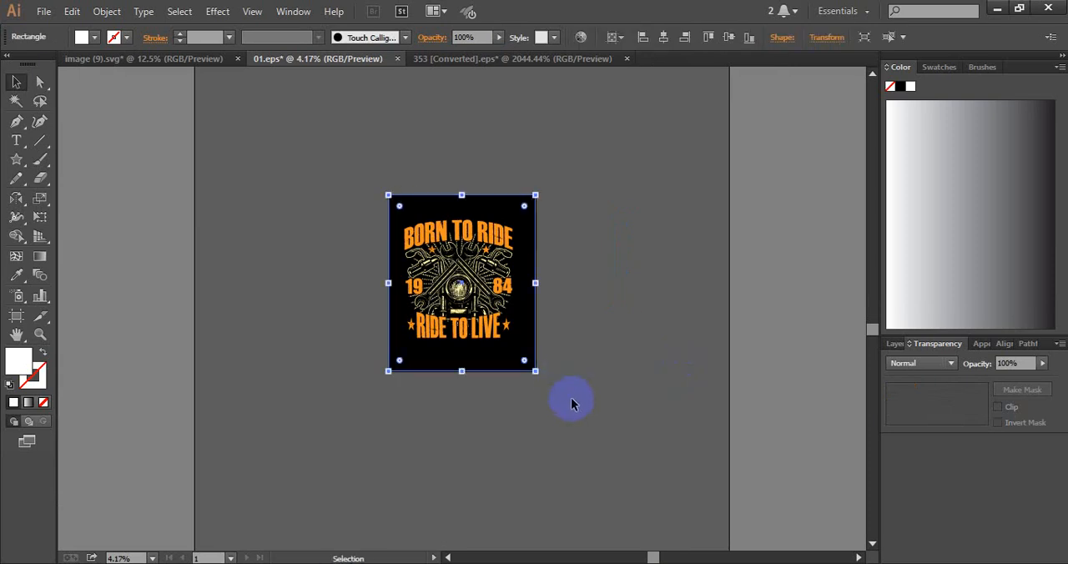
key("Delete")
Centre all the remaining artwork on the artboard and enlarge it slightly from its centre
left_click(489, 305)
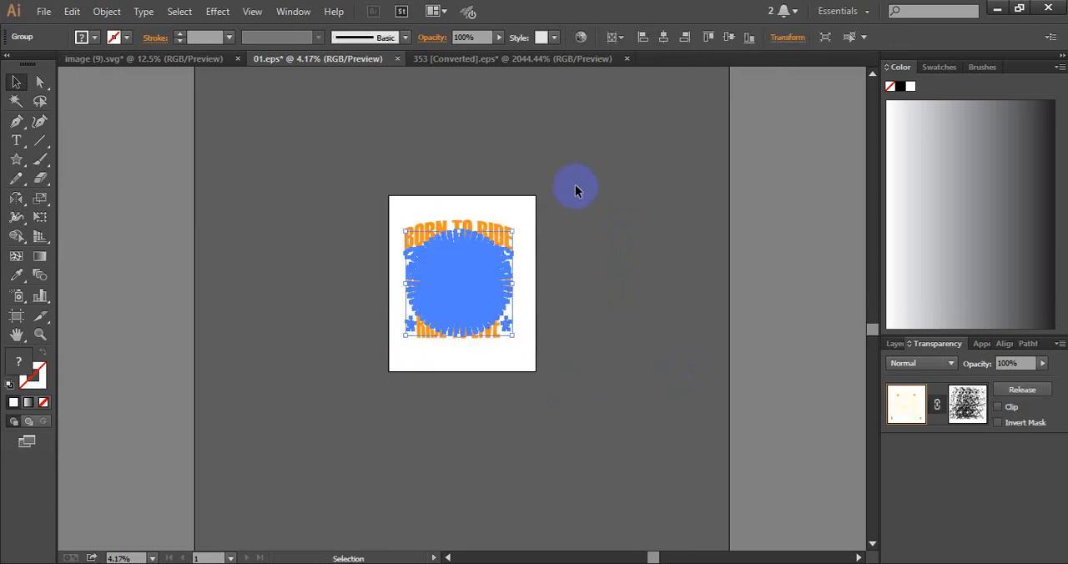
left_click_drag(569, 162, 405, 377)
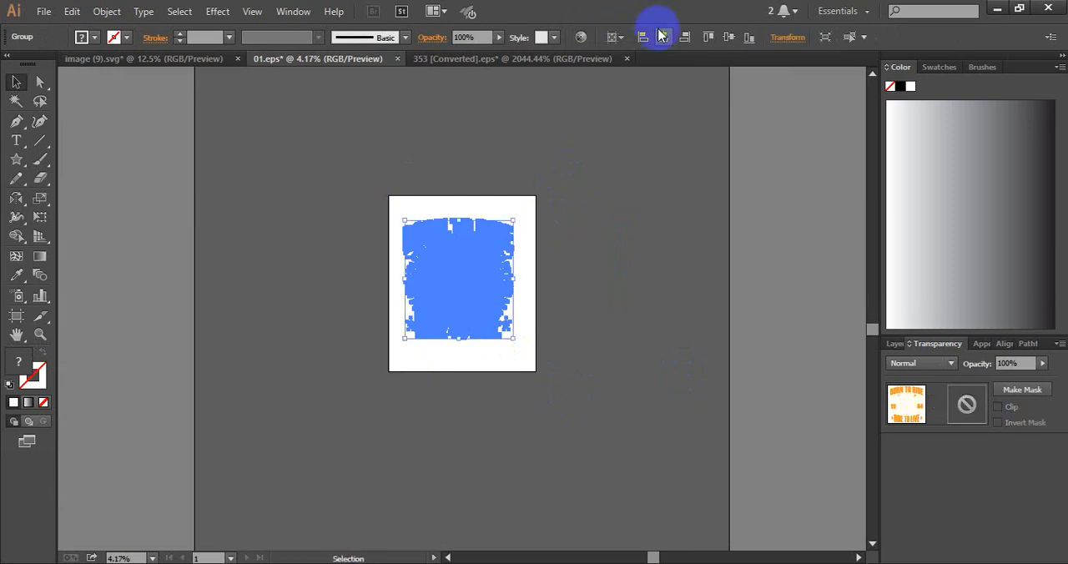
left_click(726, 39)
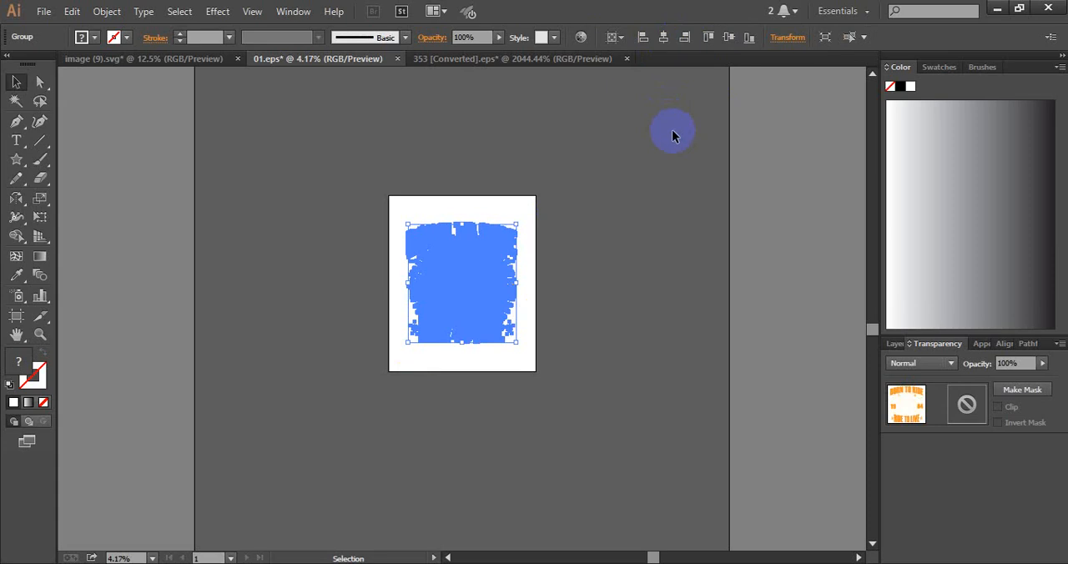
left_click_drag(514, 340, 525, 359)
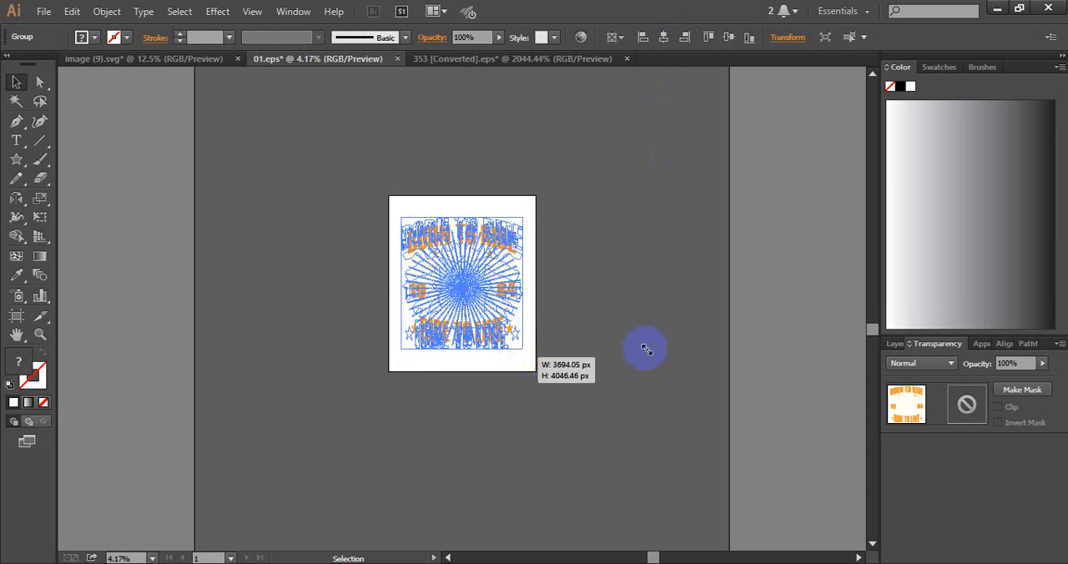
left_click(634, 264)
Set up a Save for Web export as transparent PNG-24 at 1000 x 1200 px and proceed to saving
left_click(44, 11)
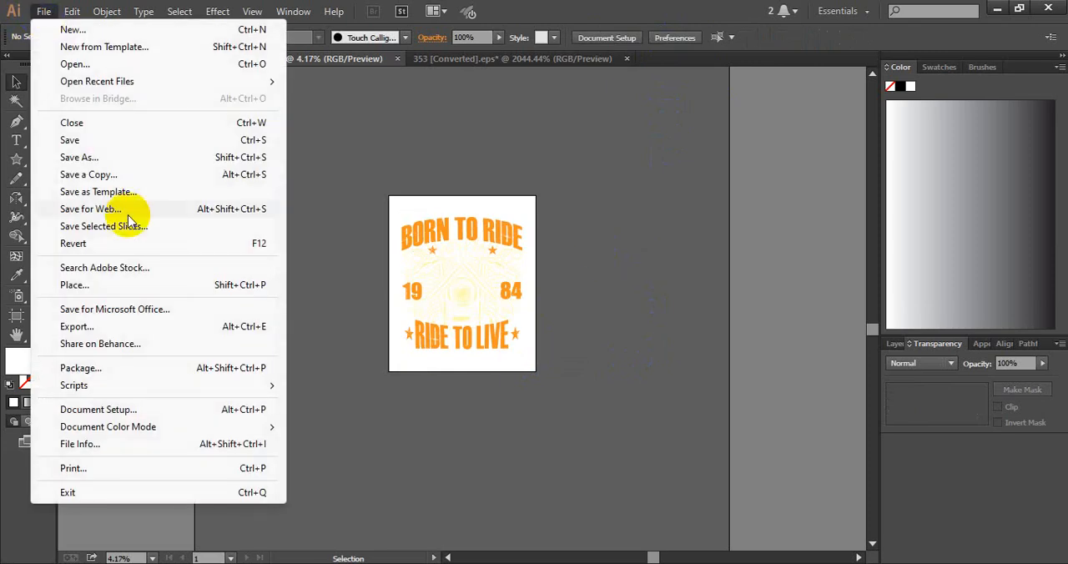
left_click(127, 210)
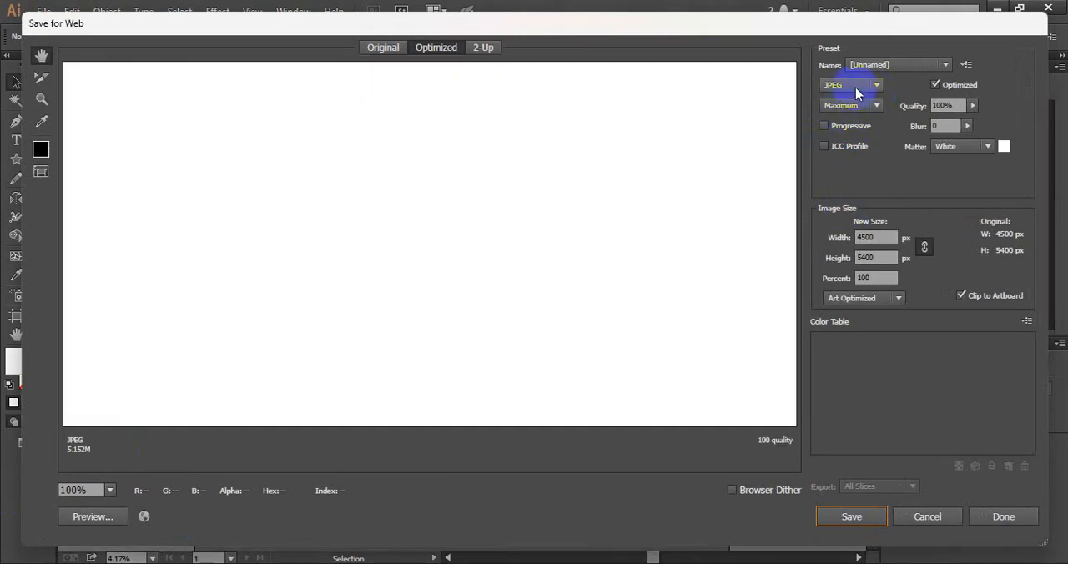
left_click(845, 85)
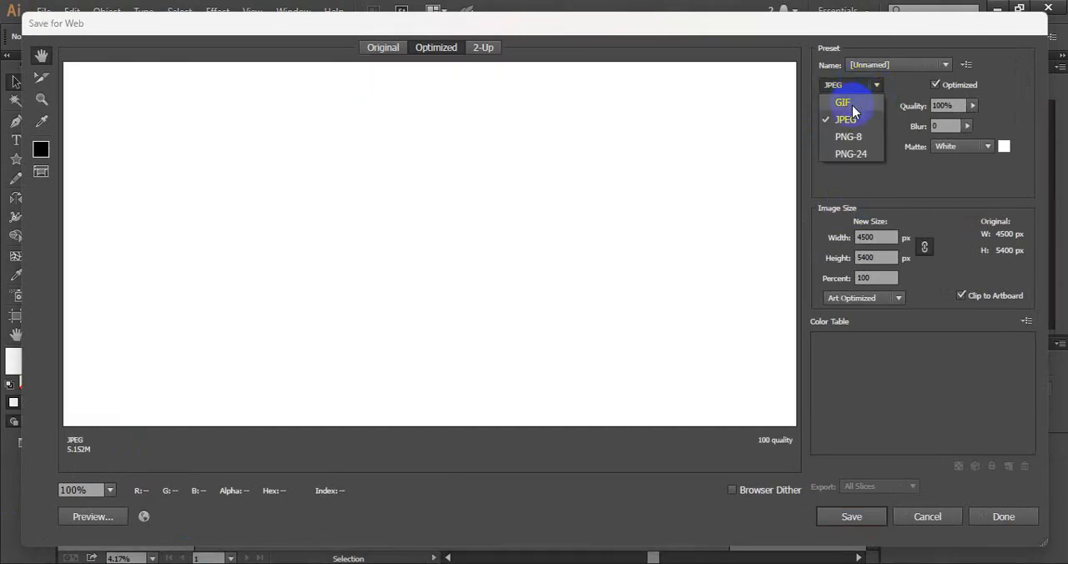
left_click(849, 153)
left_click(880, 235)
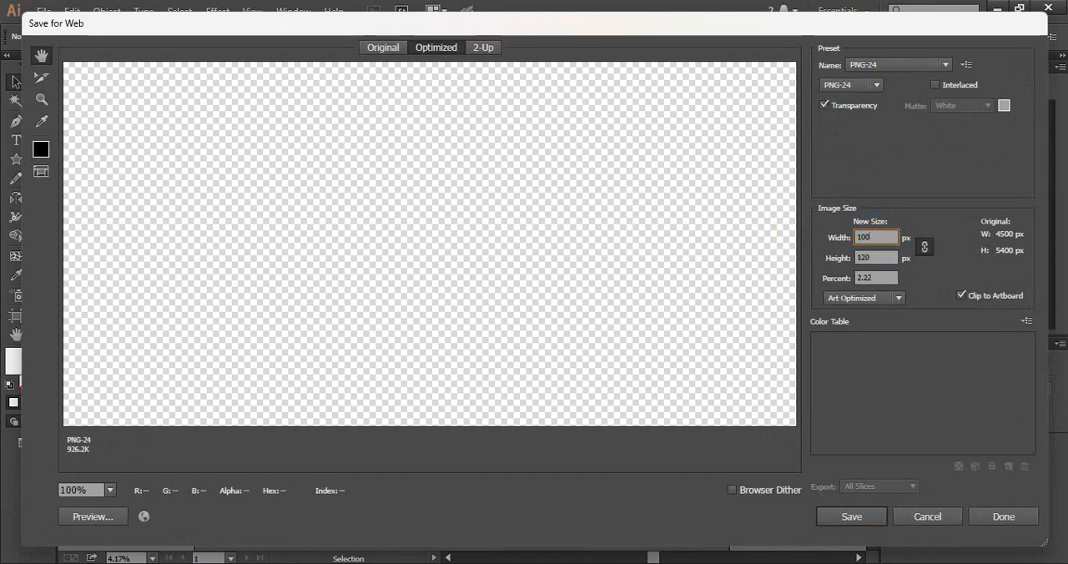
left_click(841, 511)
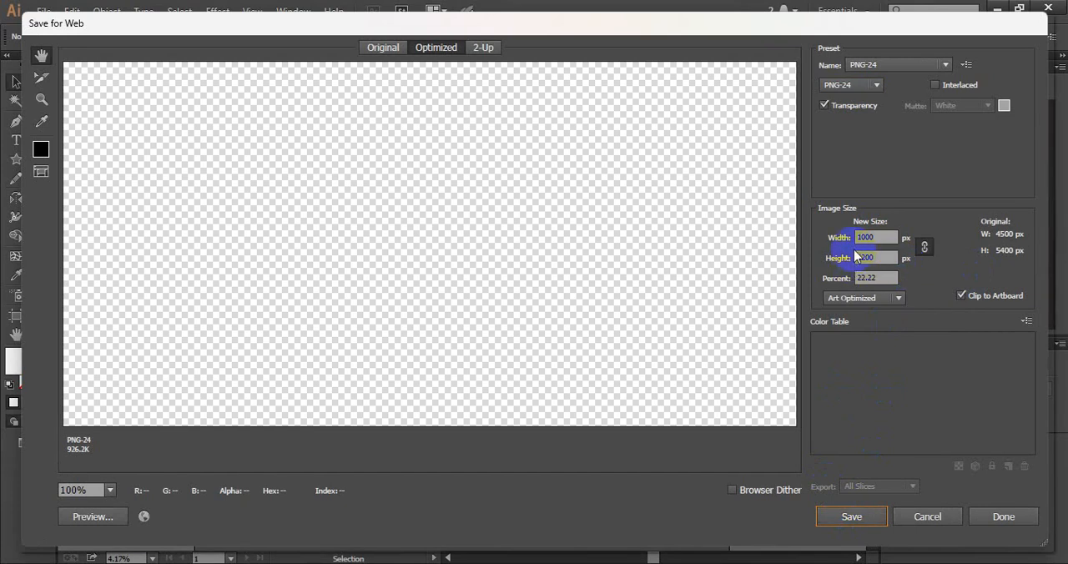
left_click(871, 516)
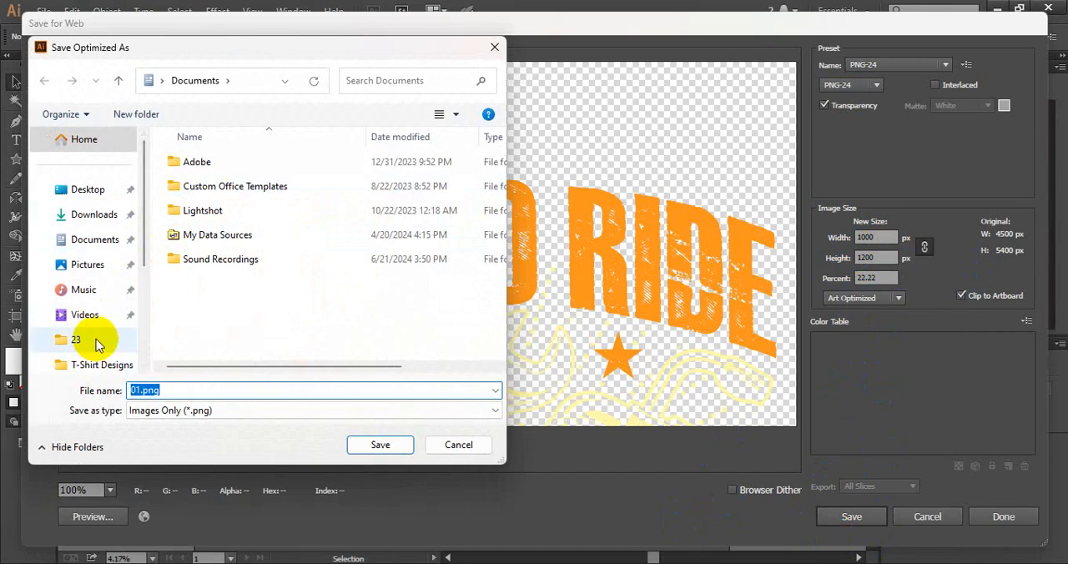
Save the exported image in the Downloads folder as Ride-to-live.png
left_click(60, 214)
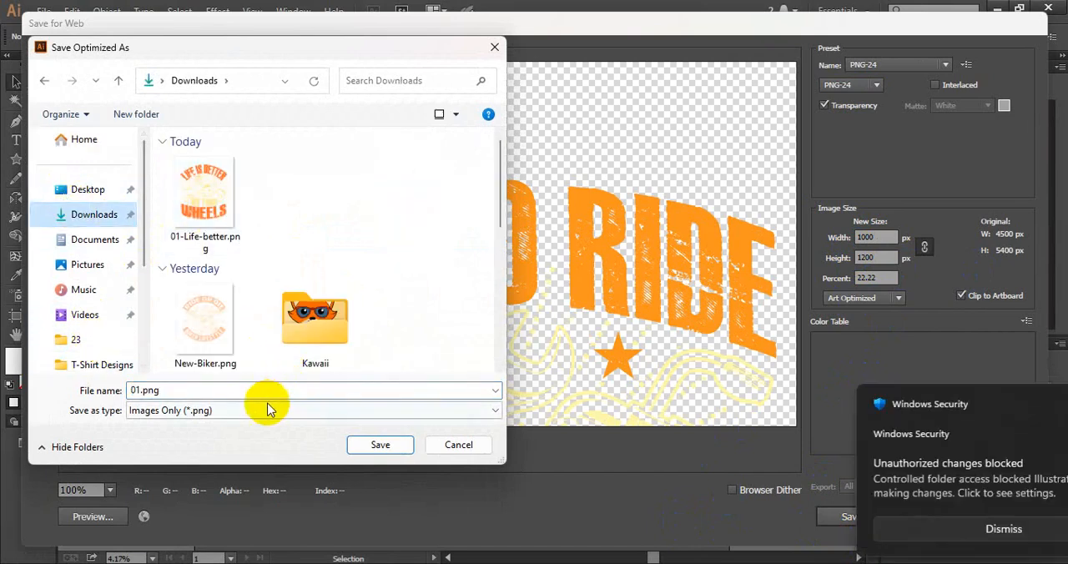
left_click(291, 390)
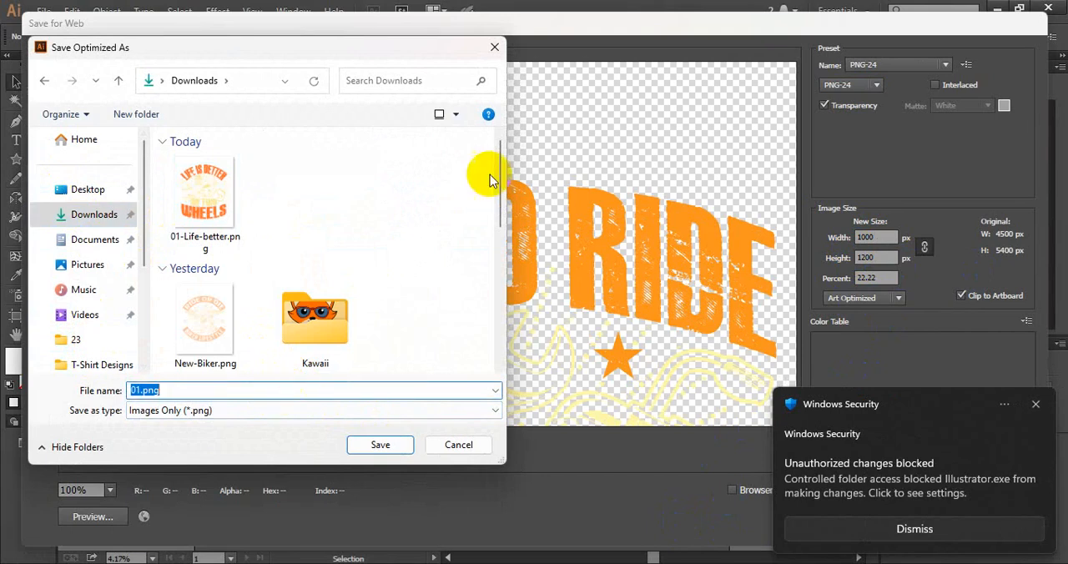
type("Ride")
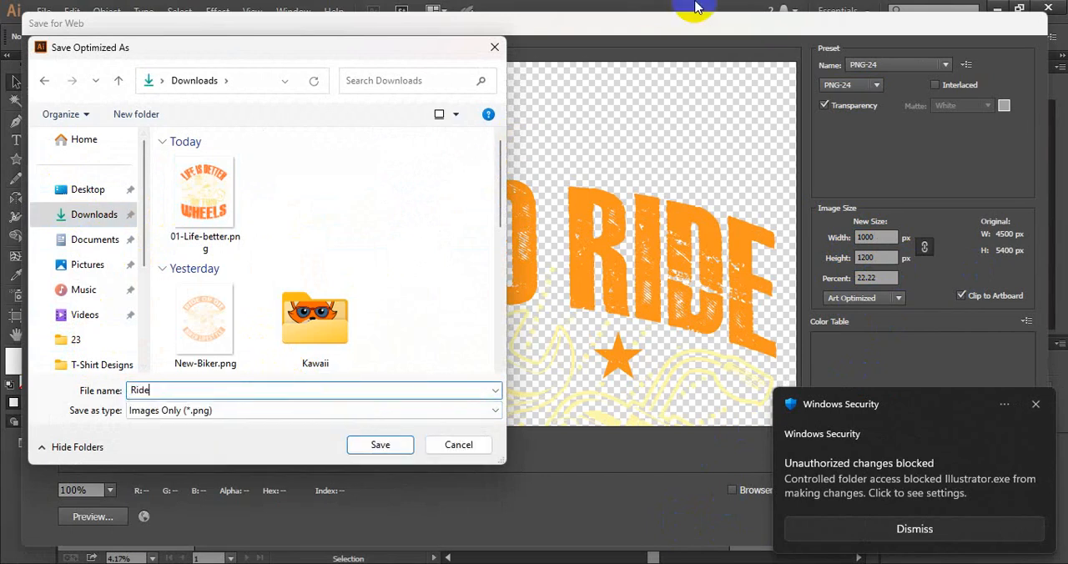
type(" to Ilive")
key("Return")
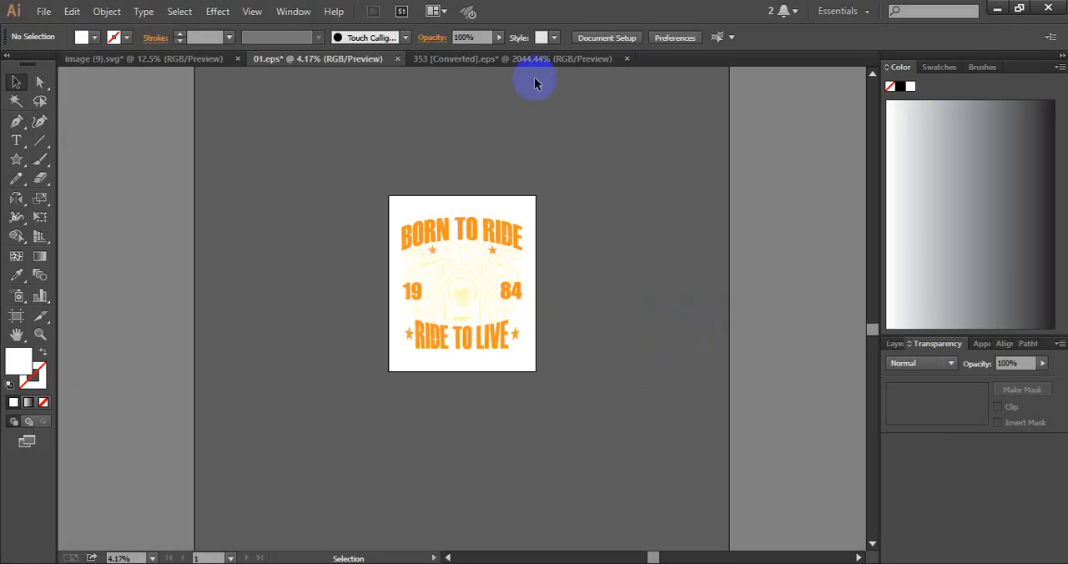
Exit Illustrator and launch Adobe Photoshop 2023, quitting the Creative Cloud repair dialog
left_click(1053, 10)
left_click(622, 316)
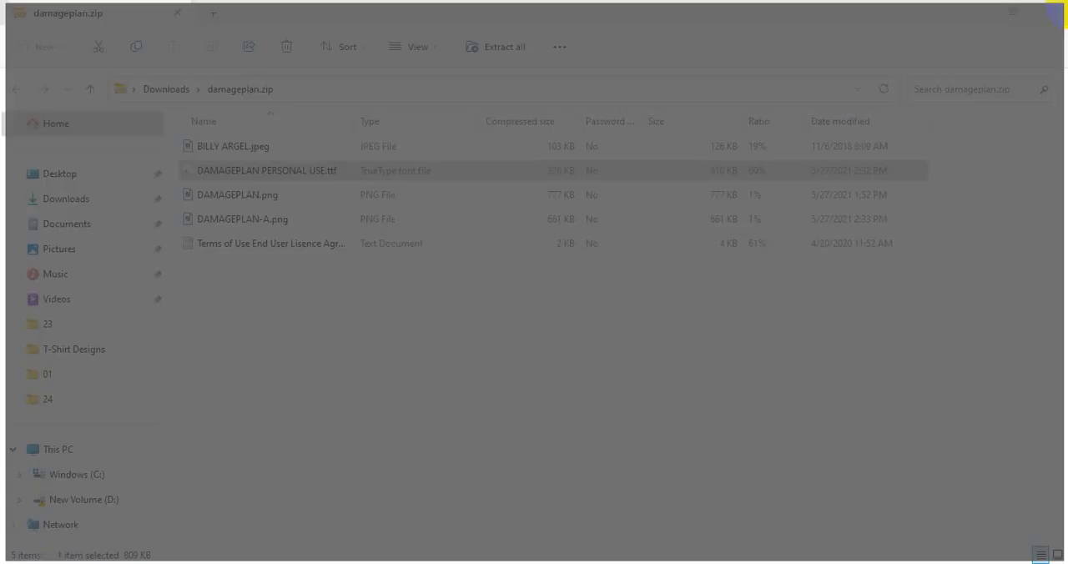
left_click(357, 556)
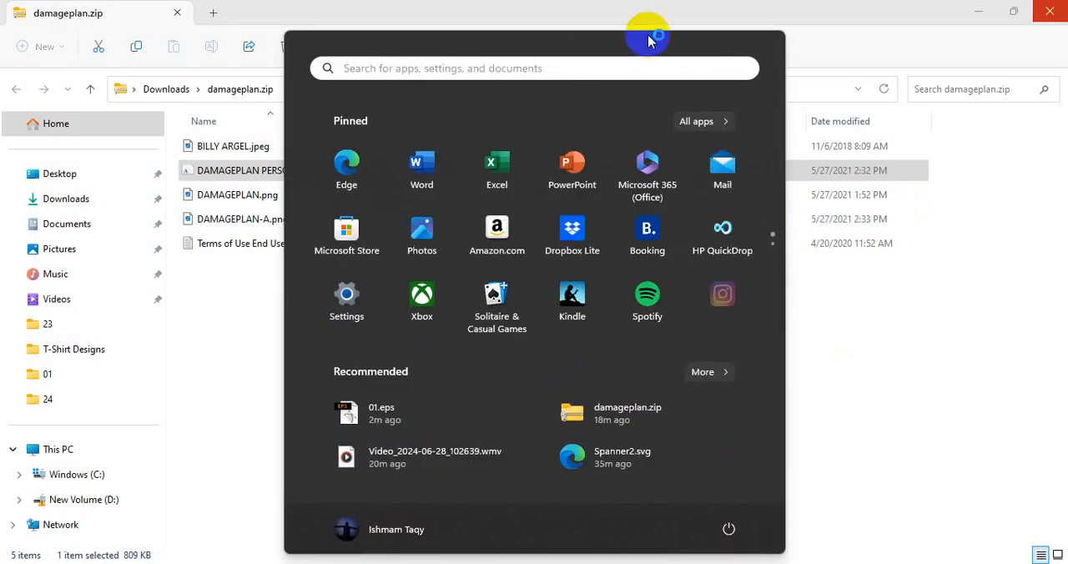
left_click(701, 123)
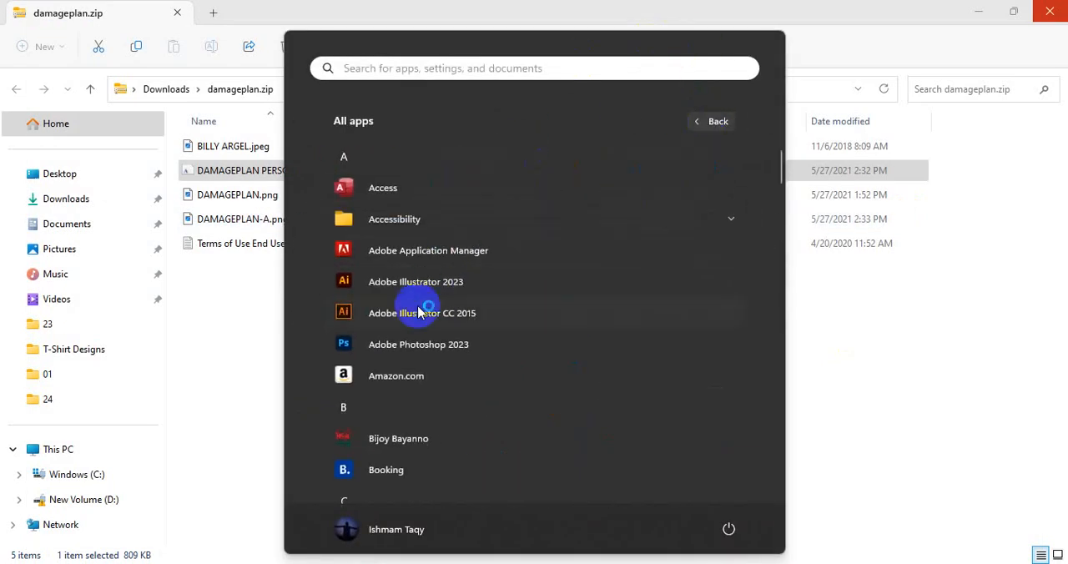
left_click(408, 343)
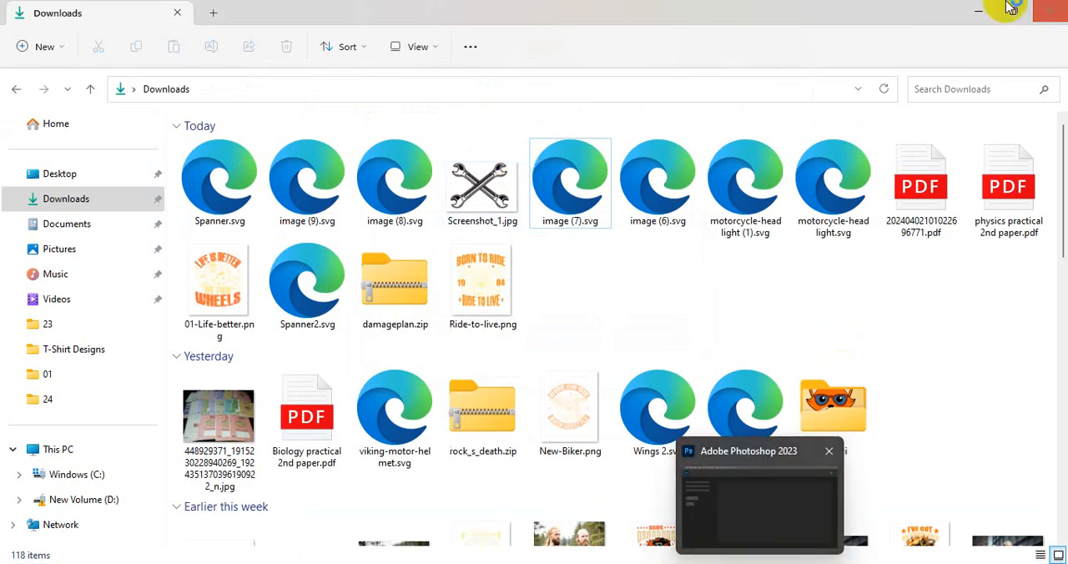
left_click(977, 18)
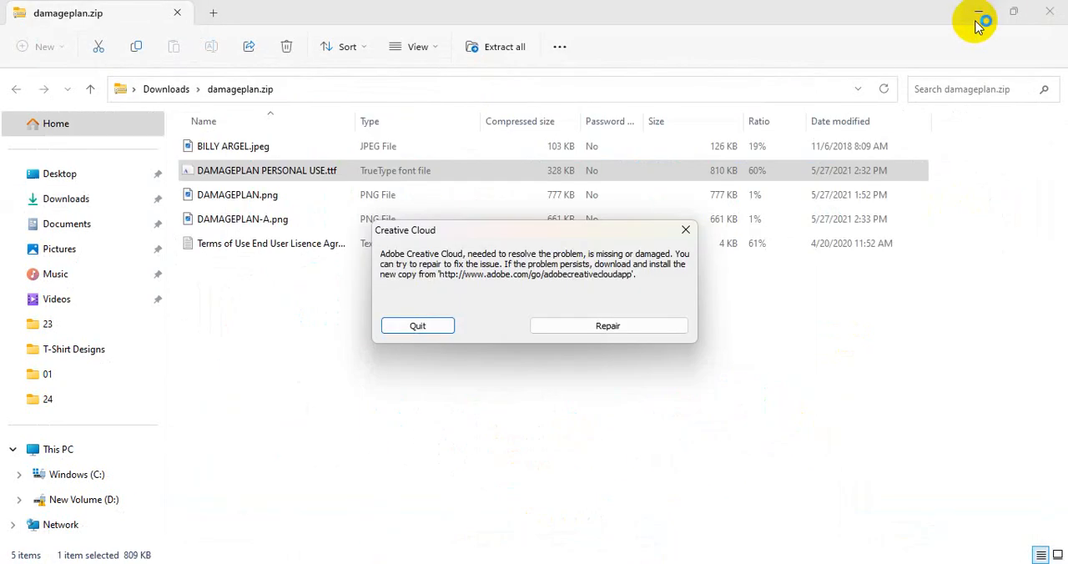
left_click(424, 327)
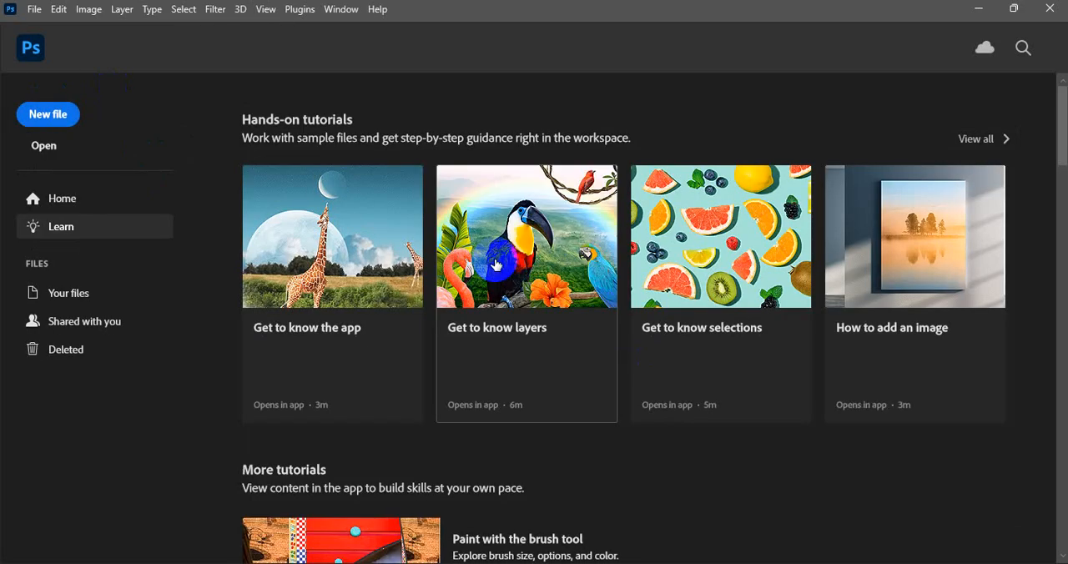
Open Viking T-Shirt Mockup.psd from the T-Shirt Designs folder
left_click(46, 147)
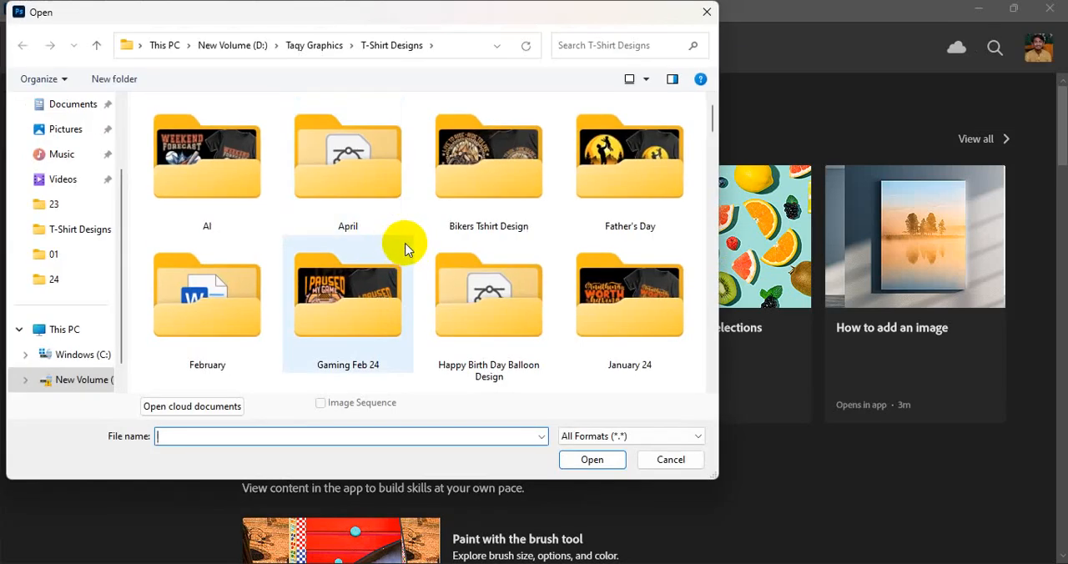
scroll(407, 248, "down", 5)
scroll(406, 248, "up", 2)
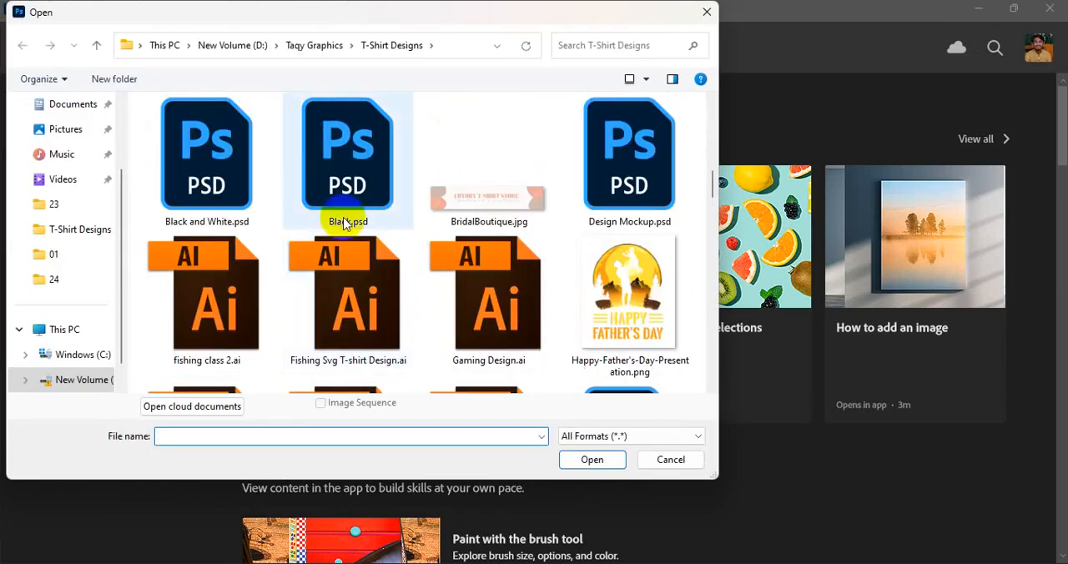
left_click(311, 190)
key("v")
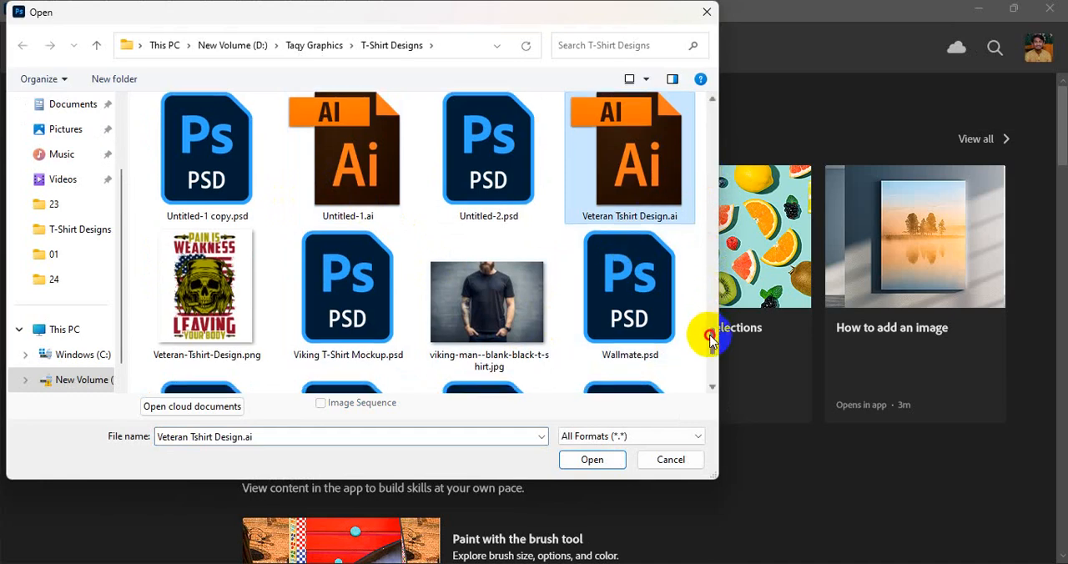
left_click_drag(706, 333, 712, 357)
left_click(351, 116)
left_click(592, 460)
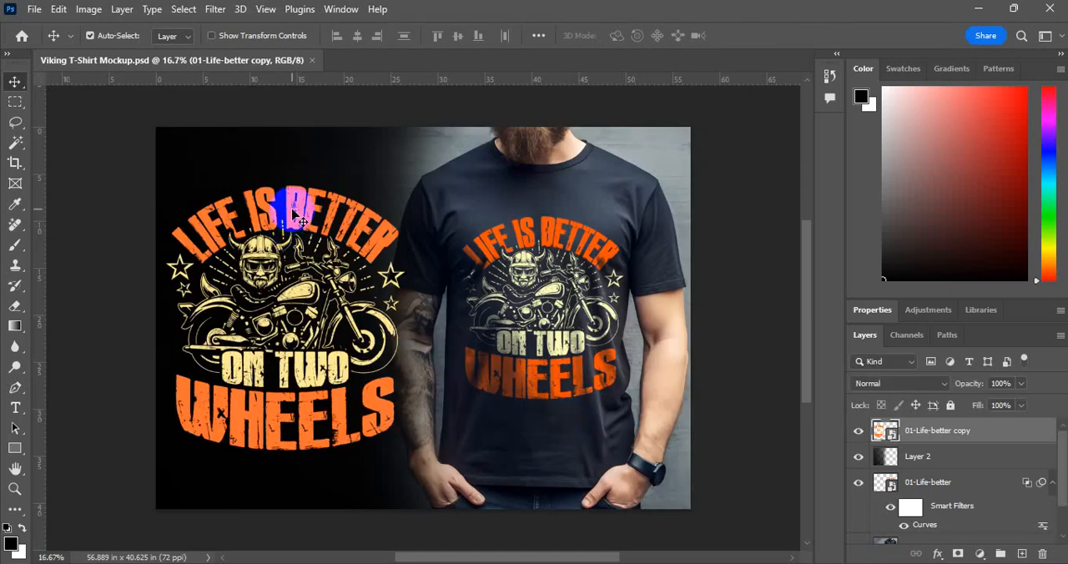
Open the contents of the 01-Life-better copy smart object and place Ride-to-live.png from Downloads as an embedded image
double_click(888, 431)
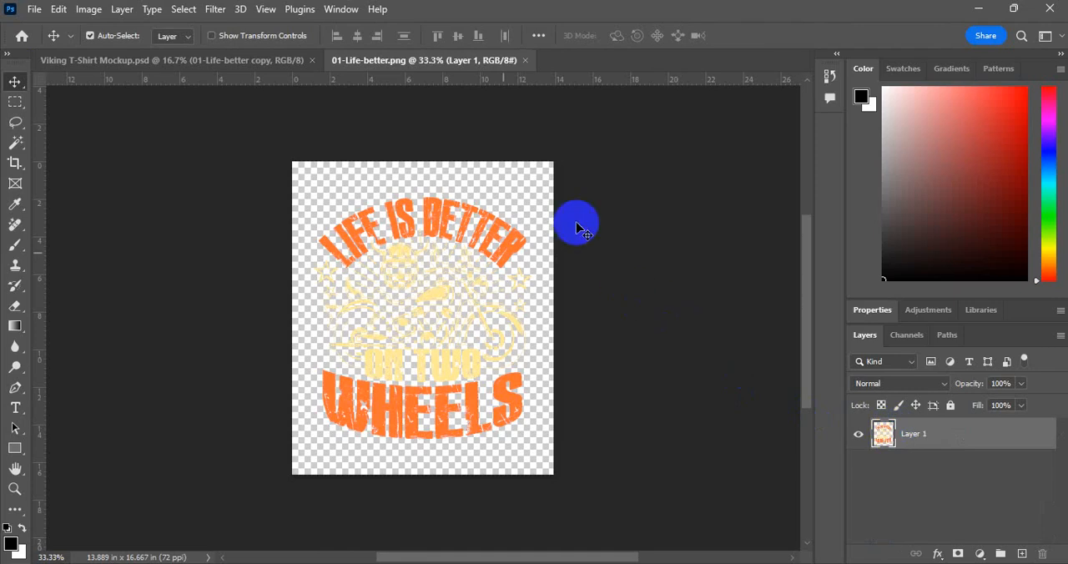
left_click(39, 13)
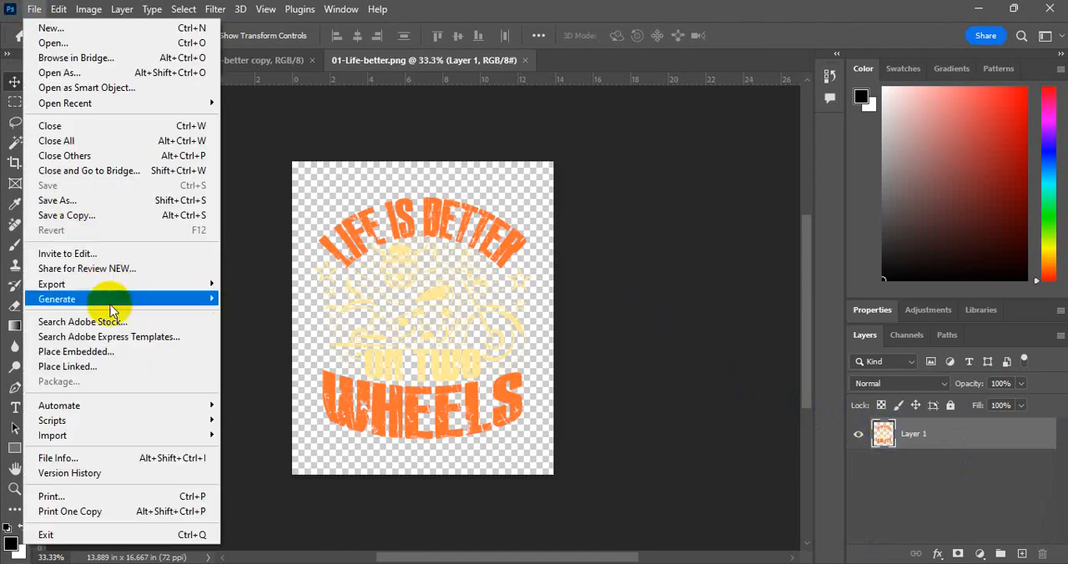
left_click(108, 350)
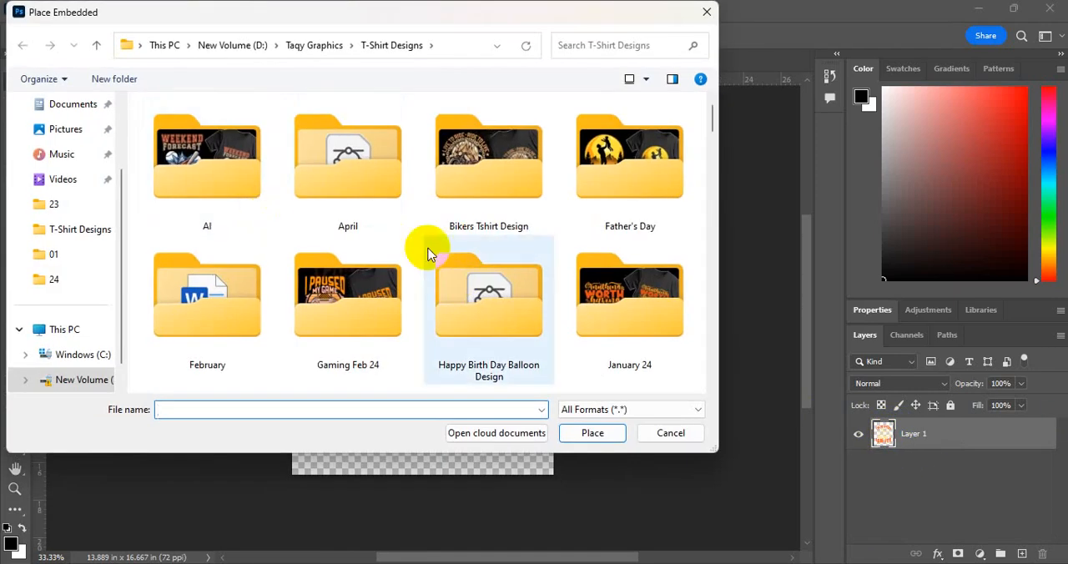
scroll(474, 269, "down", 1)
scroll(55, 175, "up", 2)
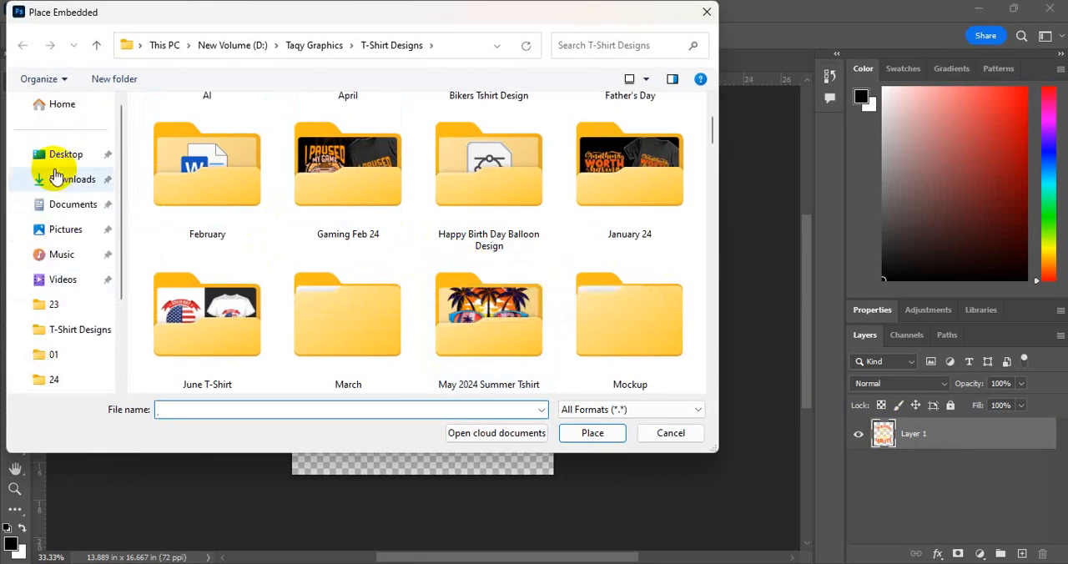
left_click(56, 189)
left_click(186, 172)
left_click(592, 432)
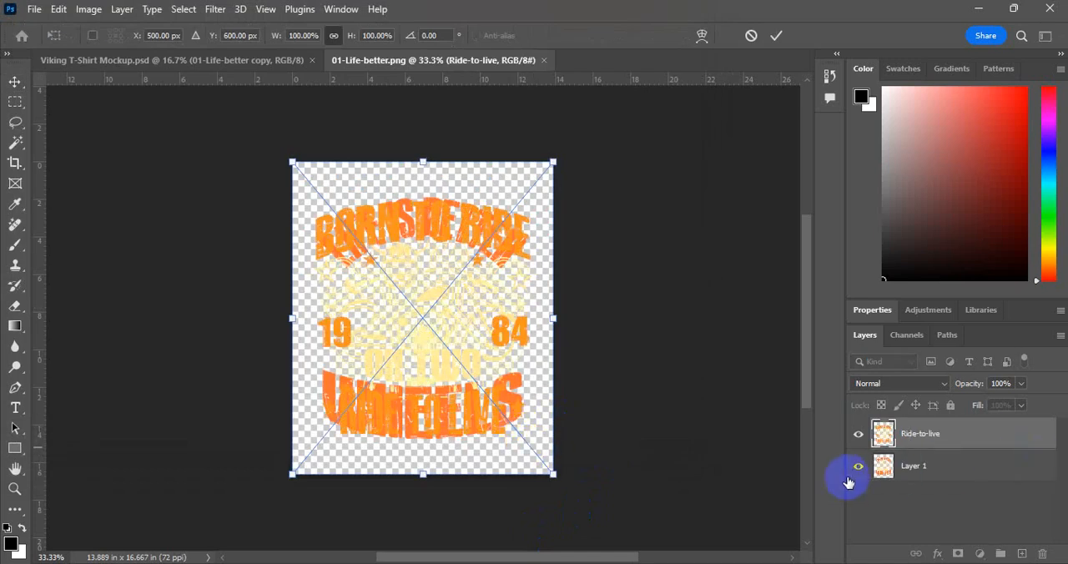
key("Return")
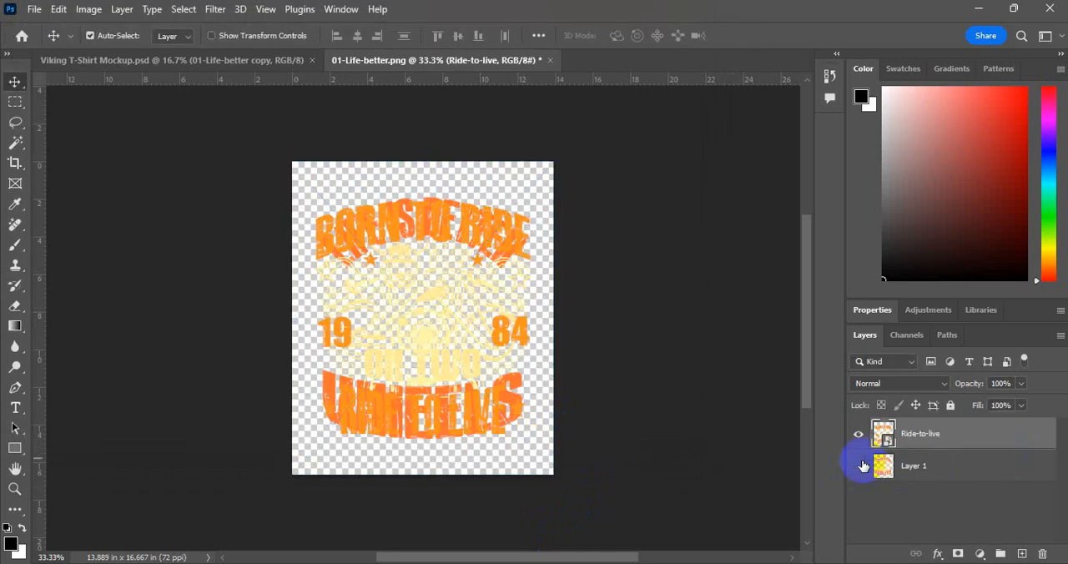
Try to save the smart object contents with Layer 1 hidden, and close them without saving the changes
left_click(860, 465)
key("ctrl+s")
left_click(593, 261)
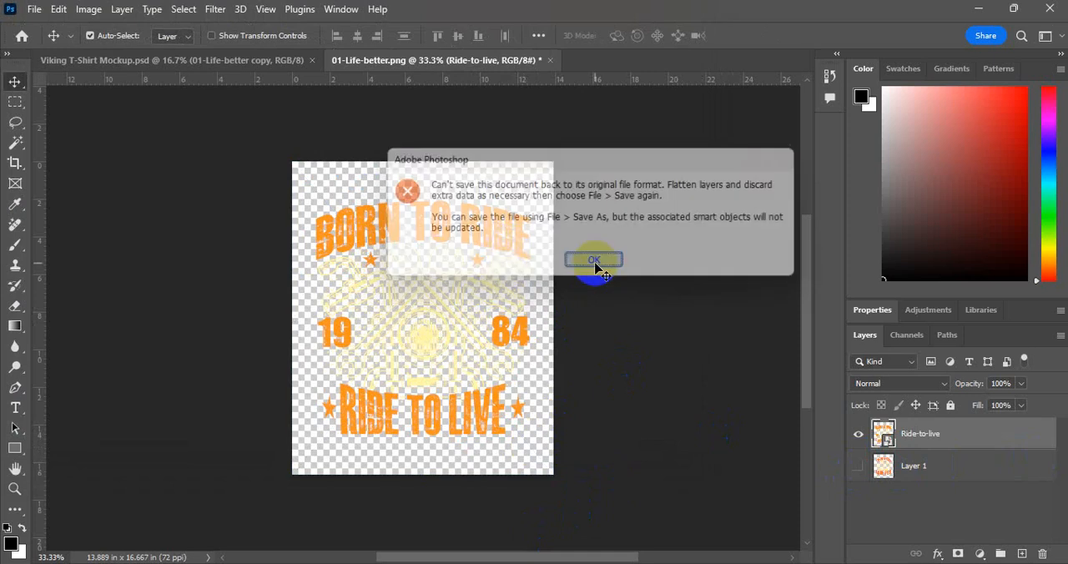
left_click(551, 61)
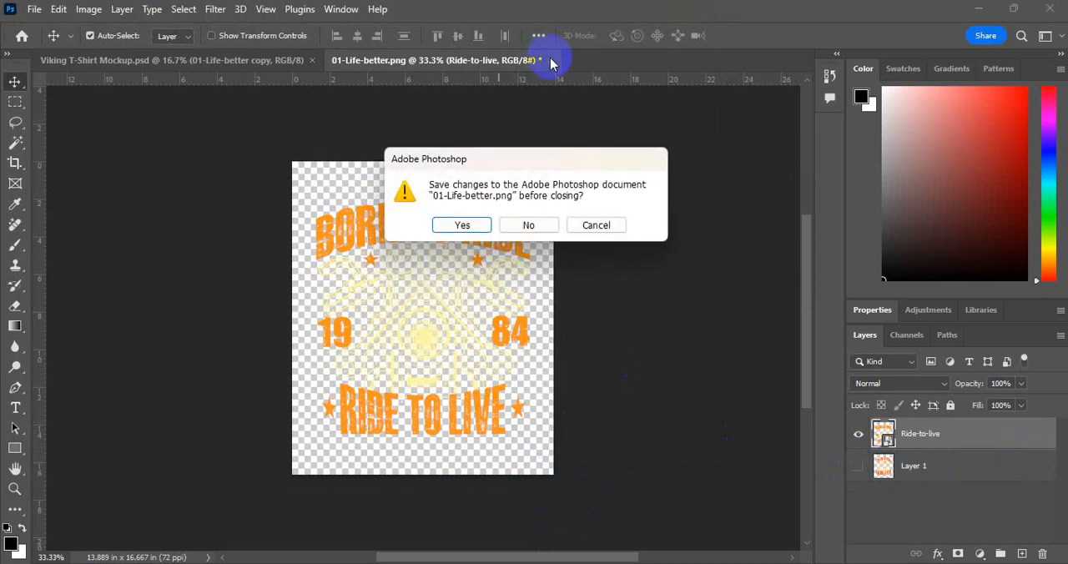
left_click(539, 228)
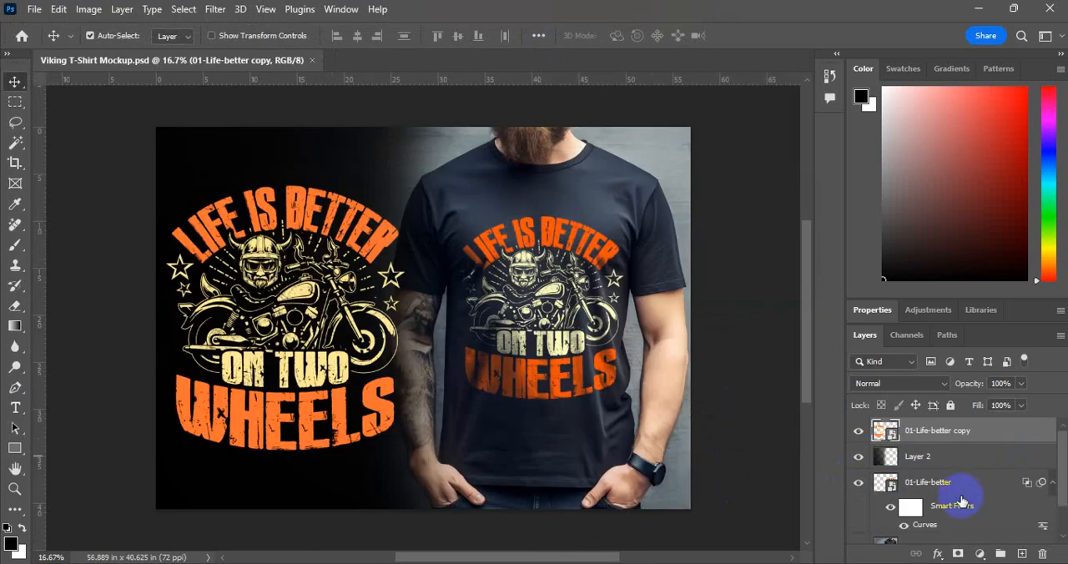
Replace the contents of the 01-Life-better copy smart object with Ride-to-live.png from Downloads
right_click(924, 434)
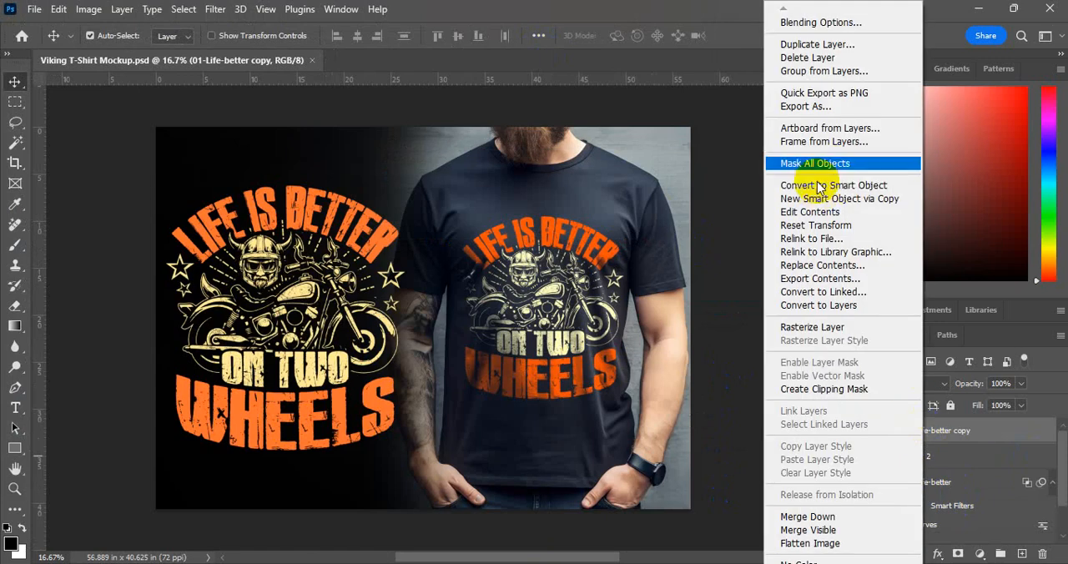
left_click(806, 265)
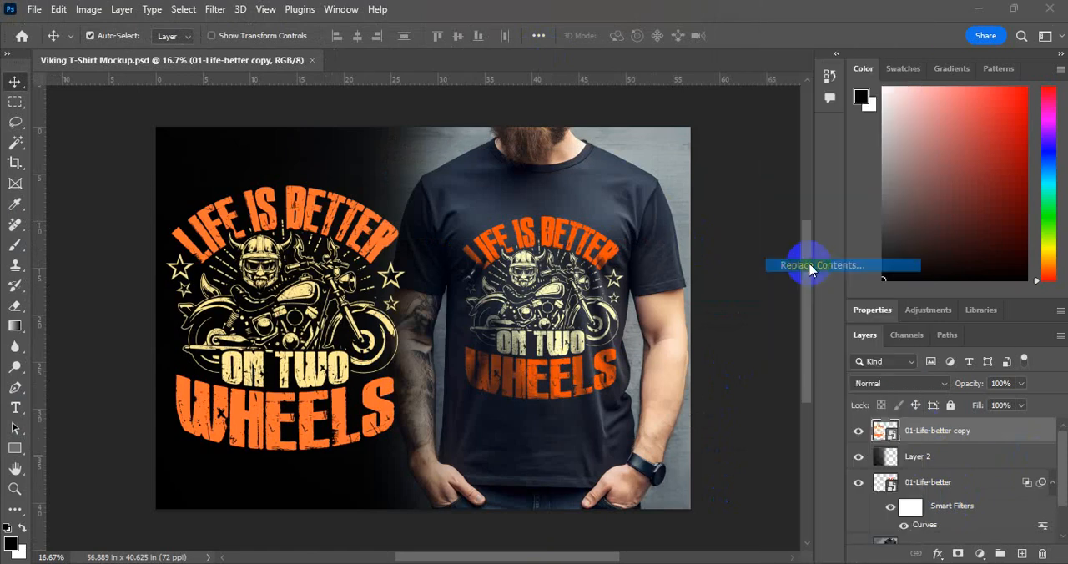
left_click(186, 163)
left_click(585, 432)
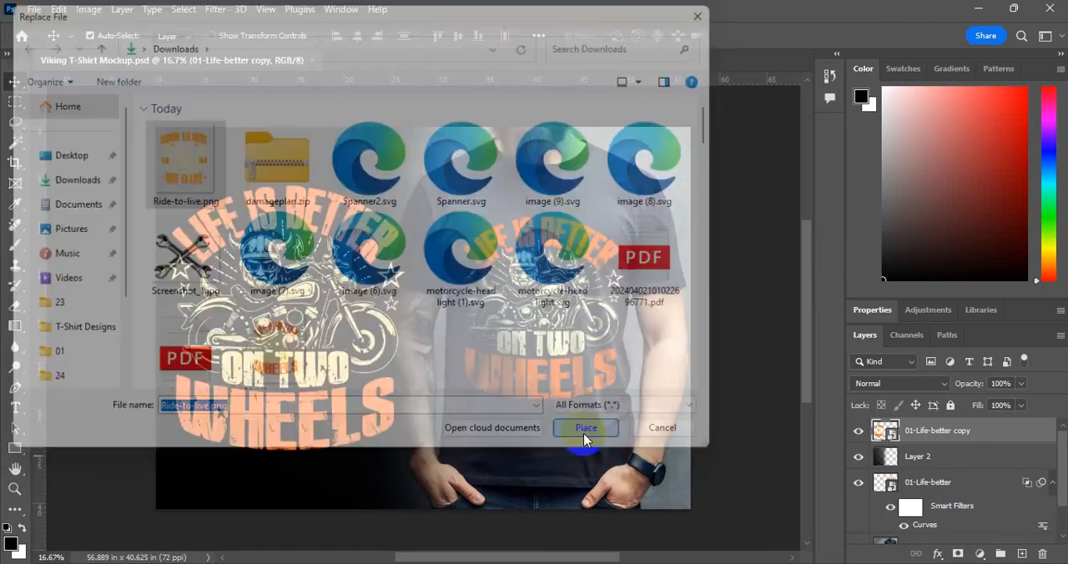
Scale the standalone Ride-to-live copy artwork down to about 203% and nudge it slightly right
left_click(326, 255)
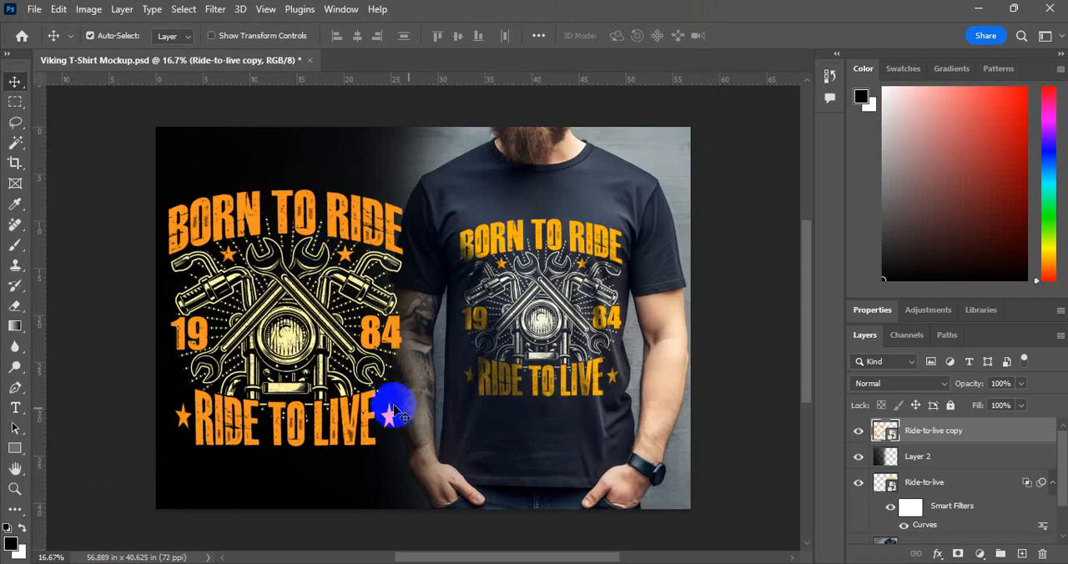
key("ctrl+t")
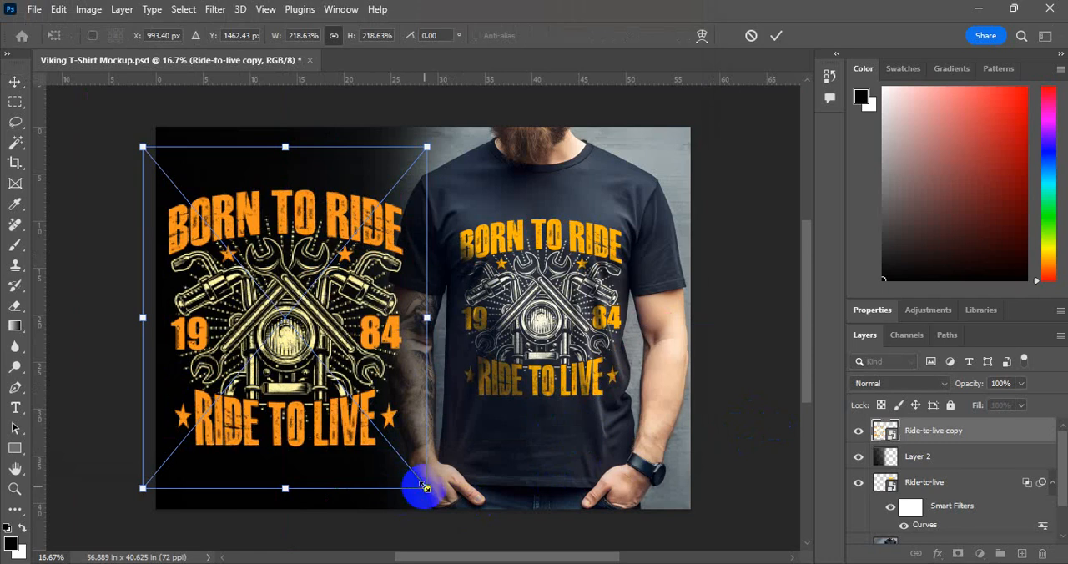
left_click_drag(423, 486, 414, 475)
key("Return")
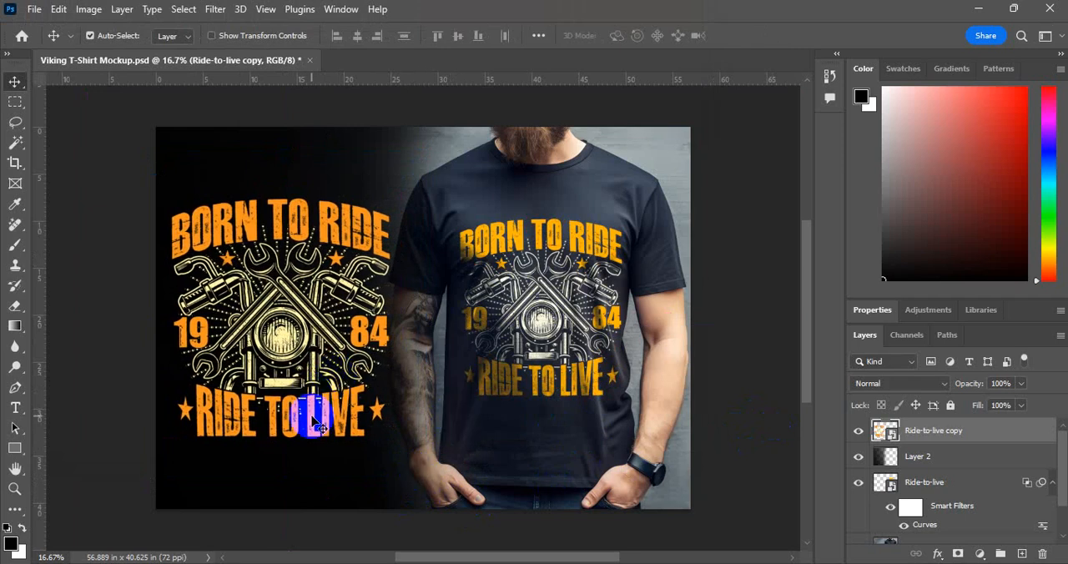
key("shift+Right")
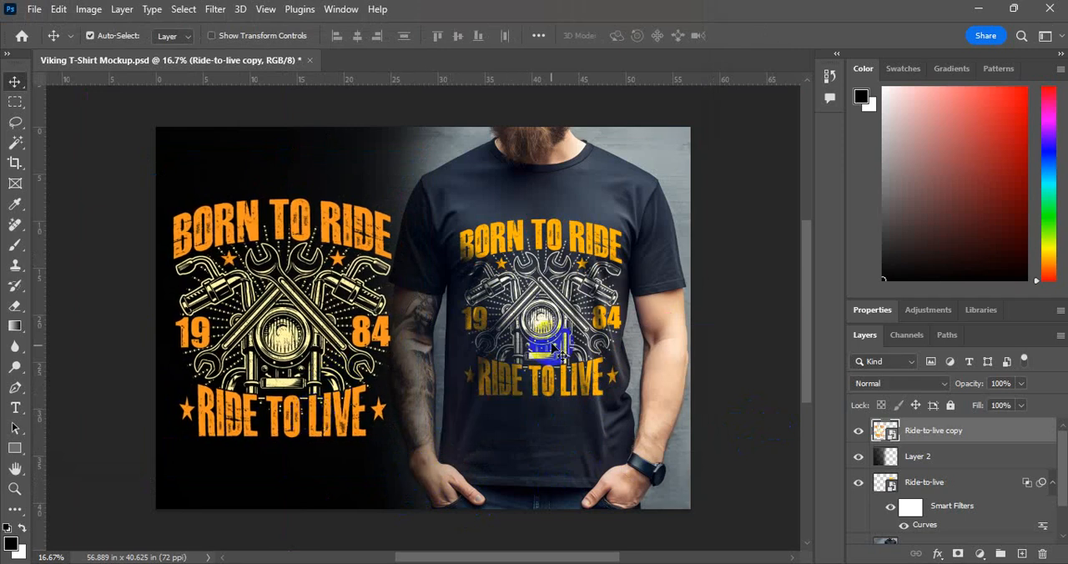
Select the Ride-to-live print layer on the shirt and replace its contents with Ride-to-live.png from Downloads
left_click(562, 305)
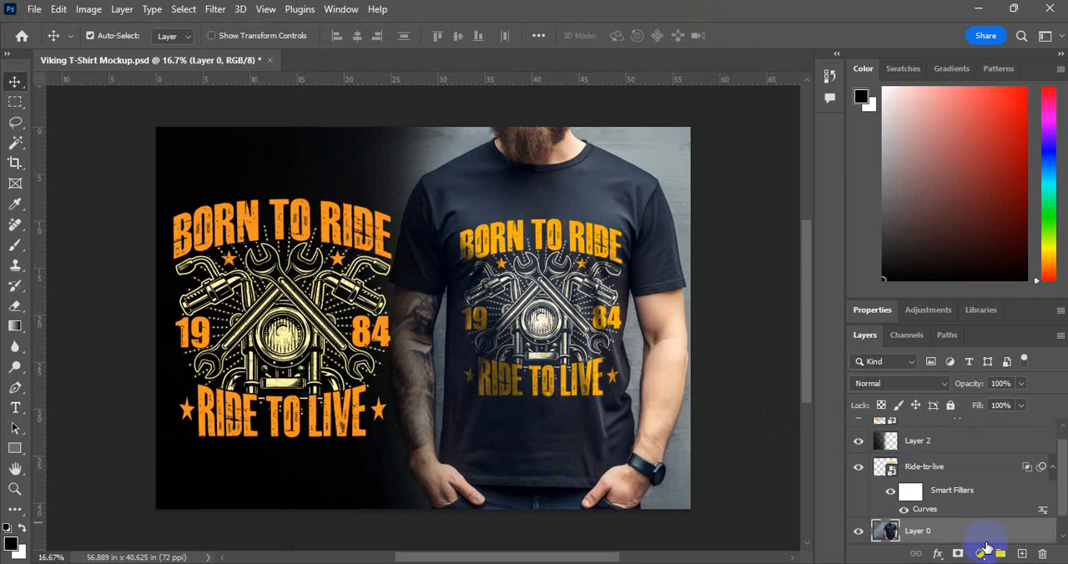
left_click(567, 382)
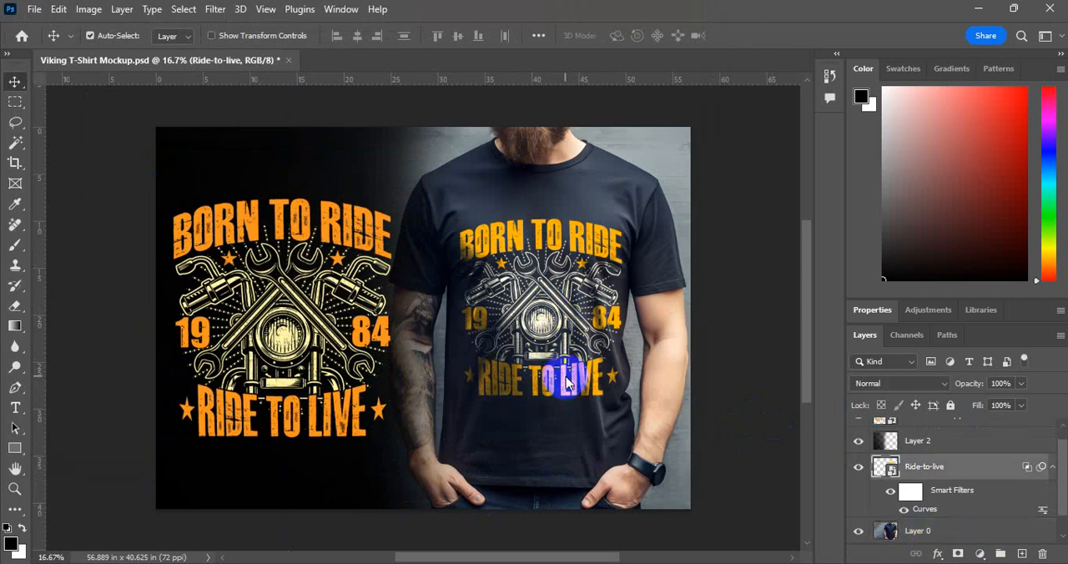
right_click(920, 472)
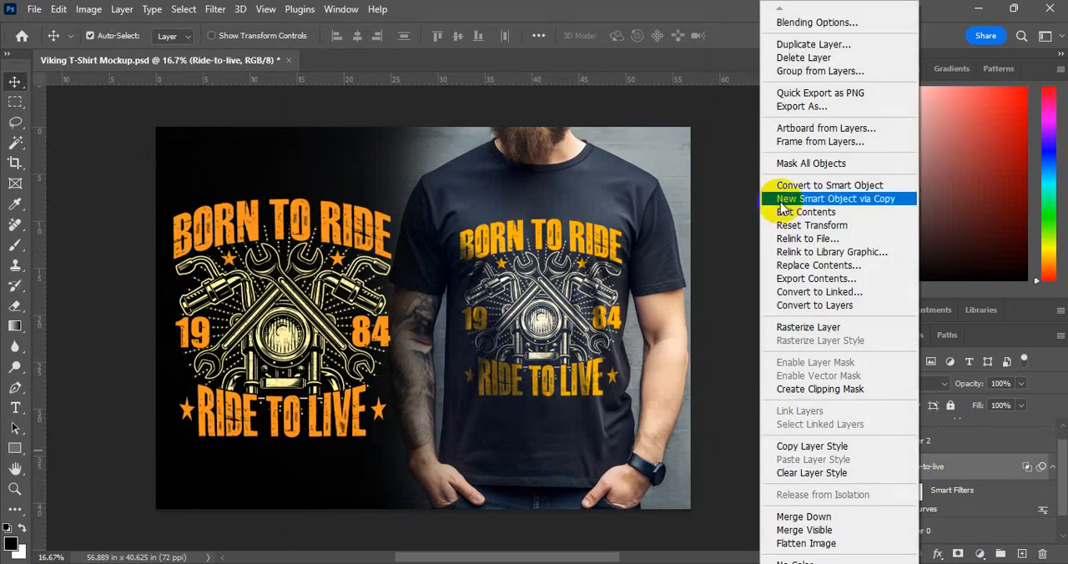
left_click(797, 267)
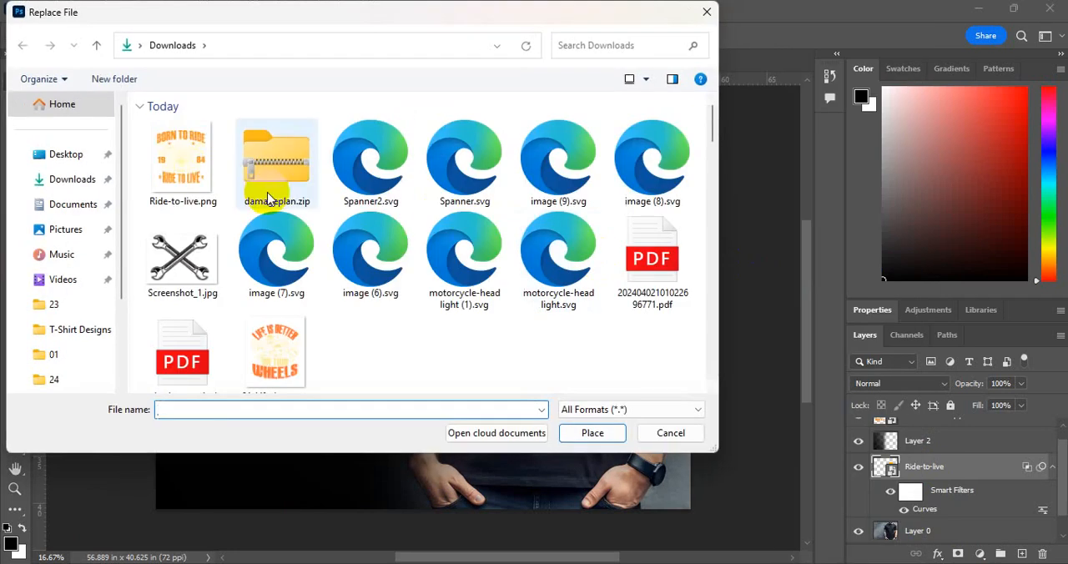
left_click(200, 176)
left_click(576, 432)
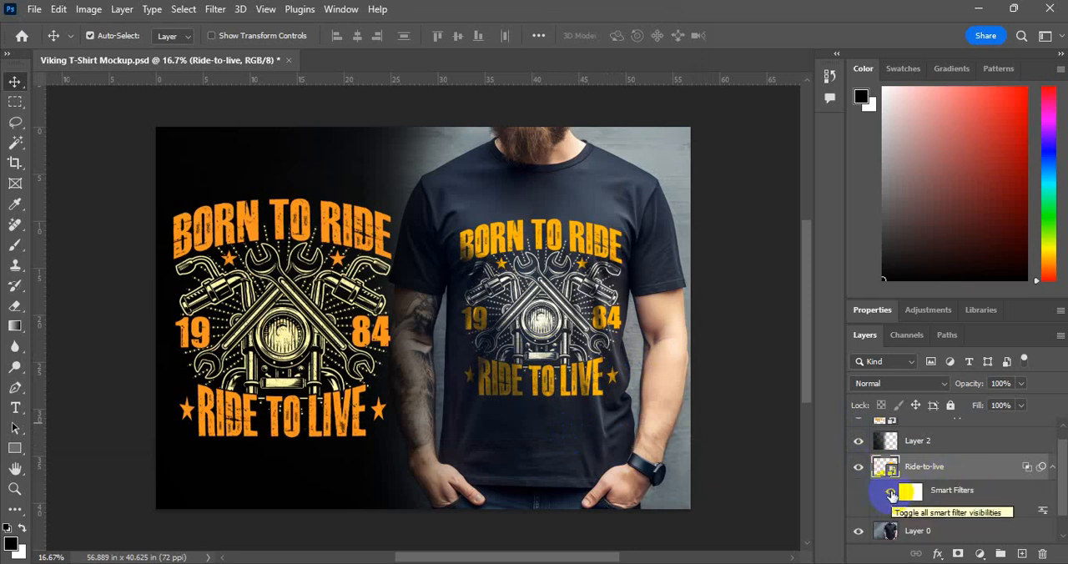
Compare the shirt print with and without its smart filters, leaving the Ride-to-live layer's smart filters hidden
left_click(892, 493)
left_click(892, 493)
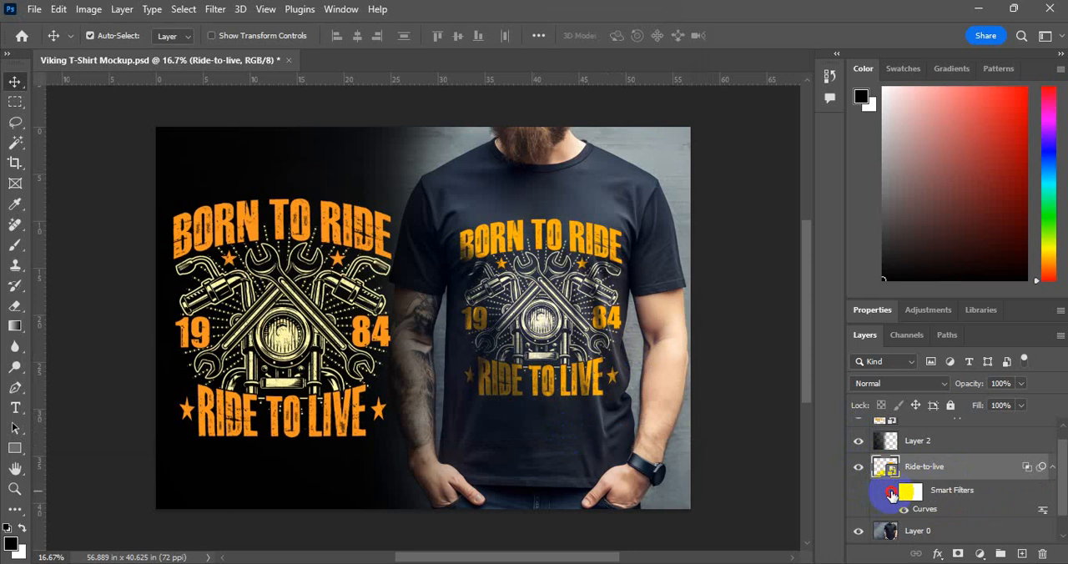
left_click(893, 494)
left_click(892, 493)
left_click(892, 493)
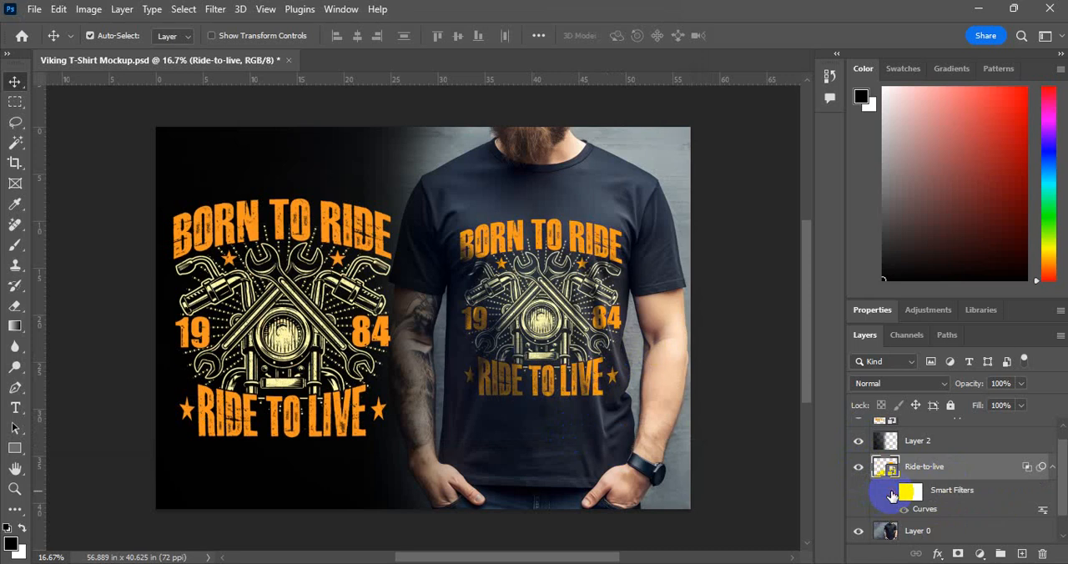
Try a Brightness/Contrast adjustment on the shirt print layer with brightness -11 and contrast -50
left_click(82, 10)
mouse_move(133, 52)
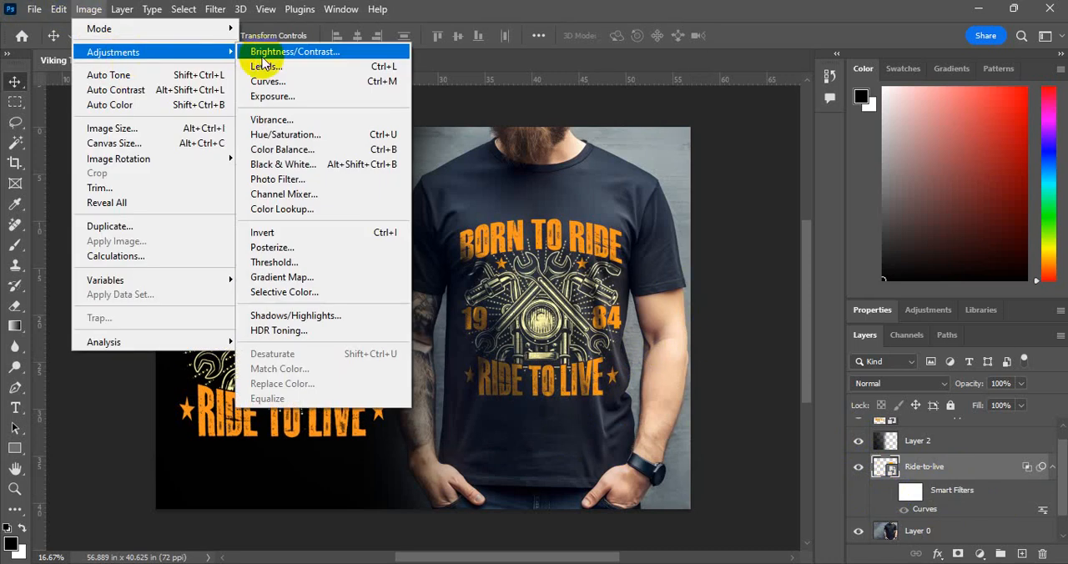
left_click(275, 53)
left_click_drag(560, 119, 839, 114)
left_click_drag(759, 170, 762, 170)
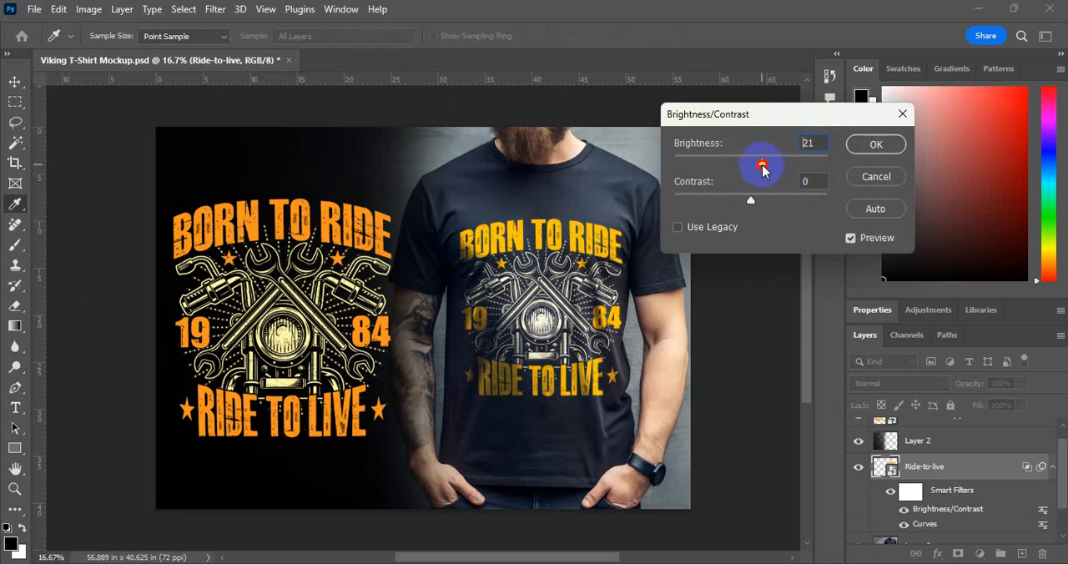
left_click_drag(723, 201, 634, 201)
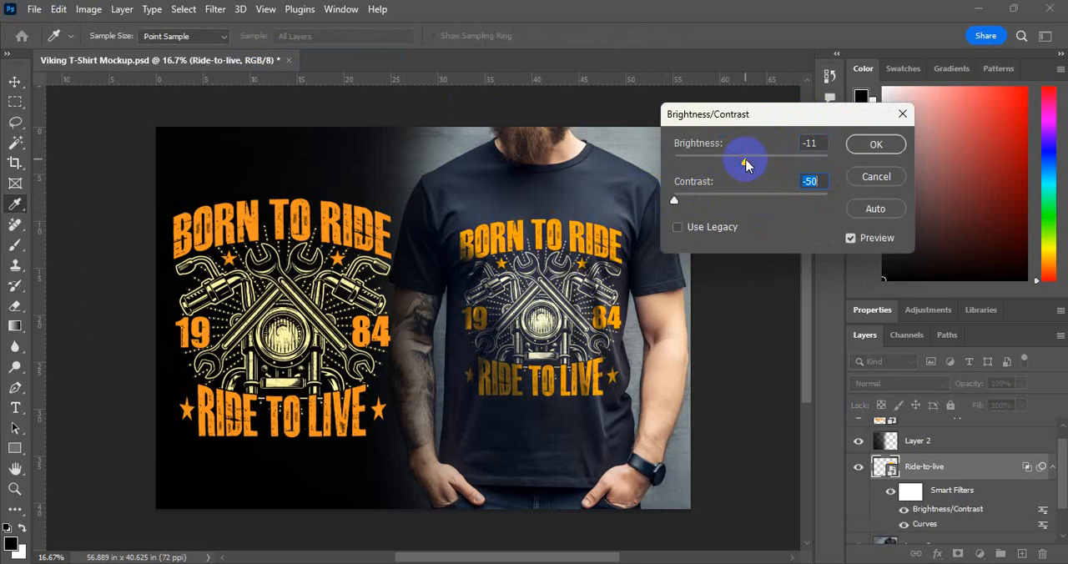
left_click(874, 143)
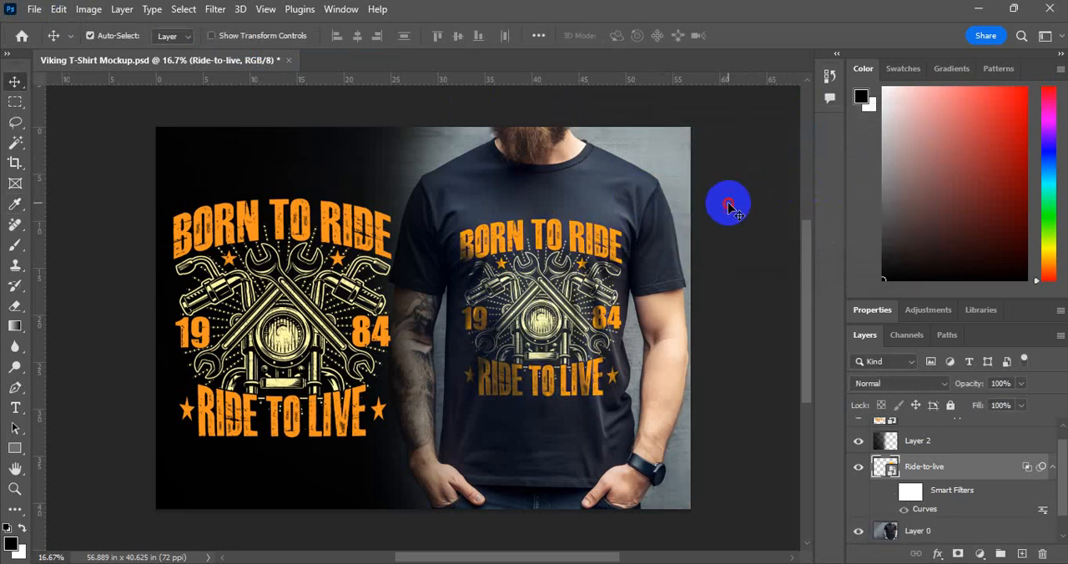
left_click(728, 207)
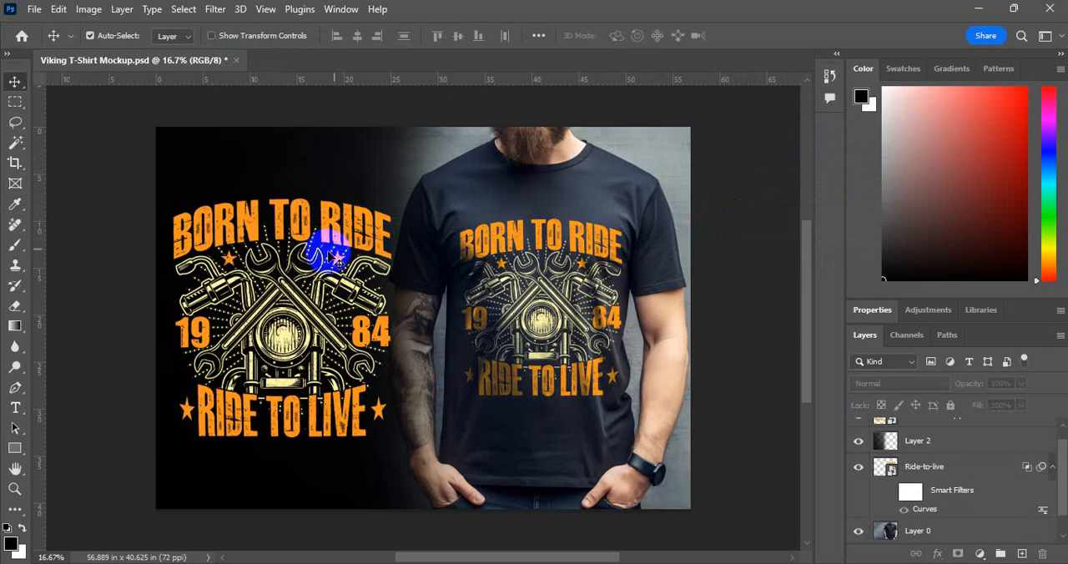
Enlarge the standalone Ride-to-live copy artwork to about 230% and shift it slightly right within the dark area
key("ctrl+j")
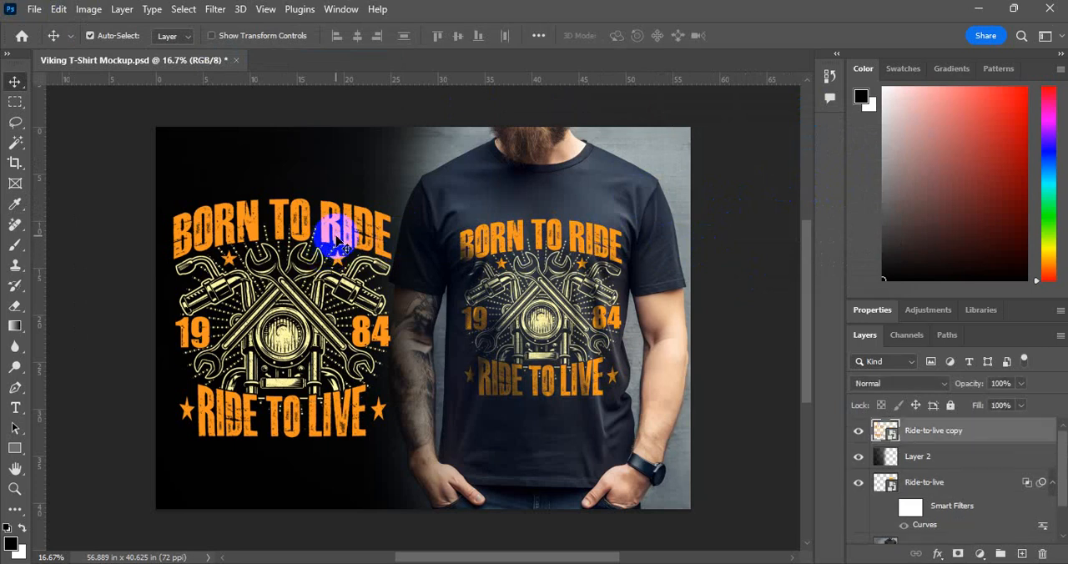
key("ctrl+t")
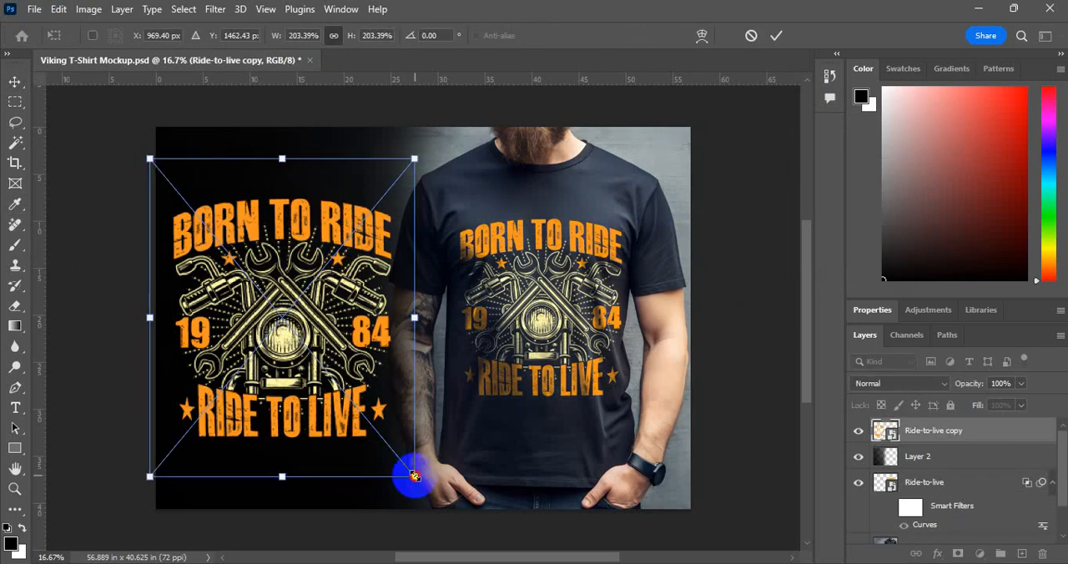
left_click_drag(414, 475, 431, 498)
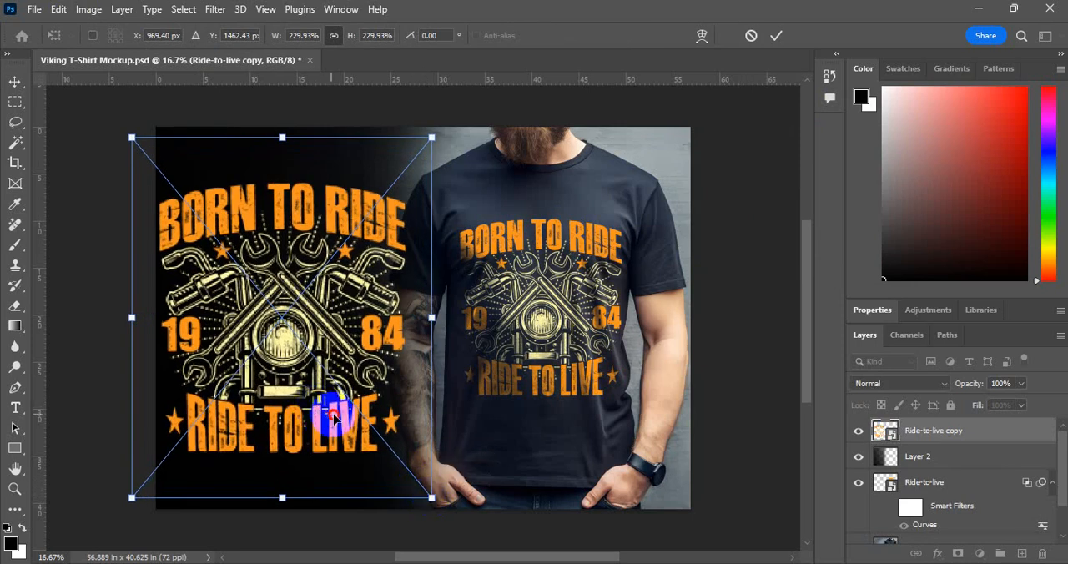
left_click_drag(333, 419, 340, 420)
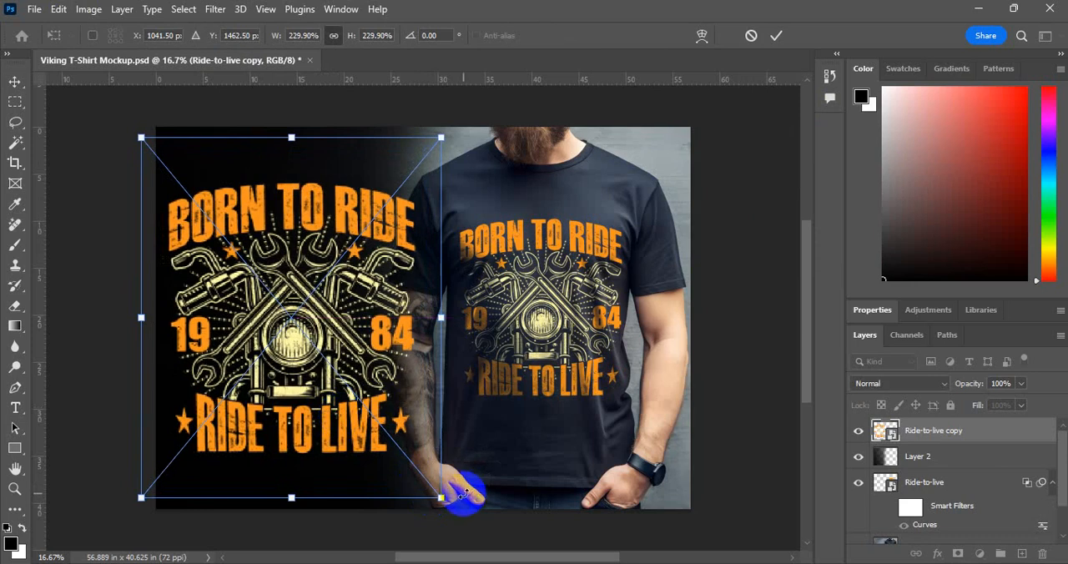
key("Return")
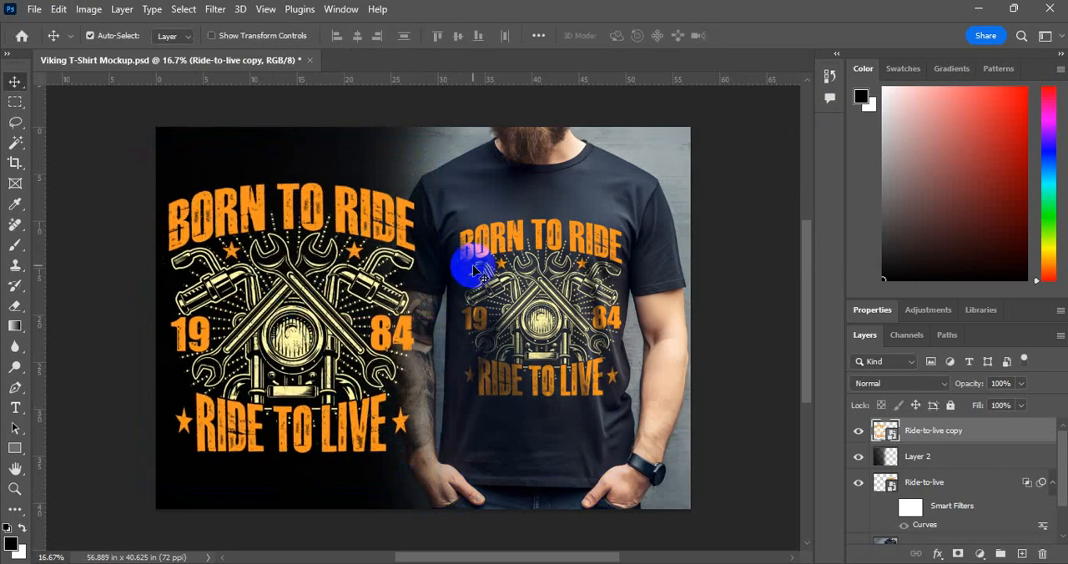
Scale the black gradient on Layer 2 to about 110.6% so its fade extends farther right over the shirt
left_click(353, 157)
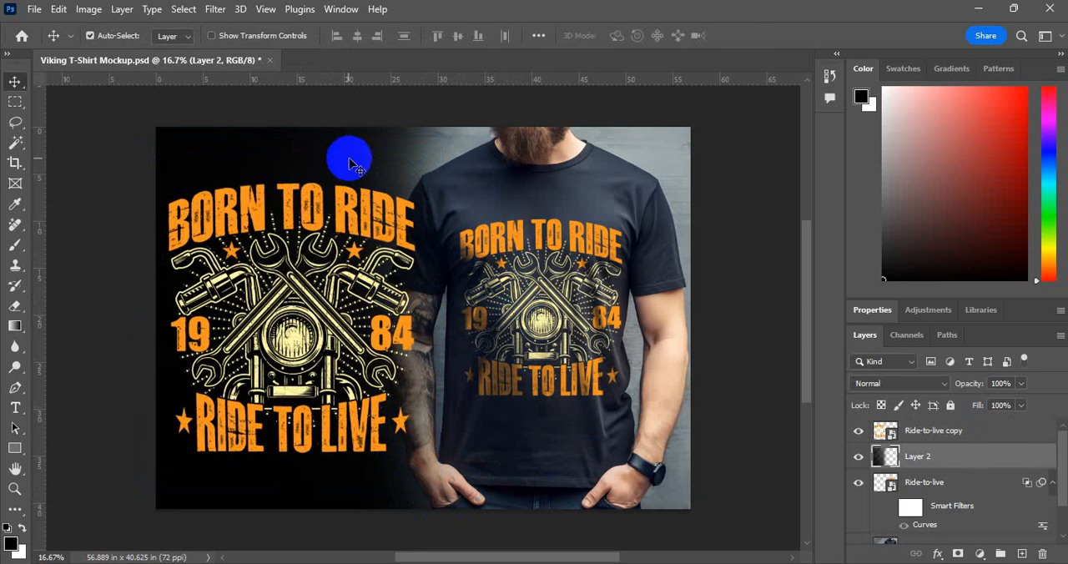
key("ctrl+t")
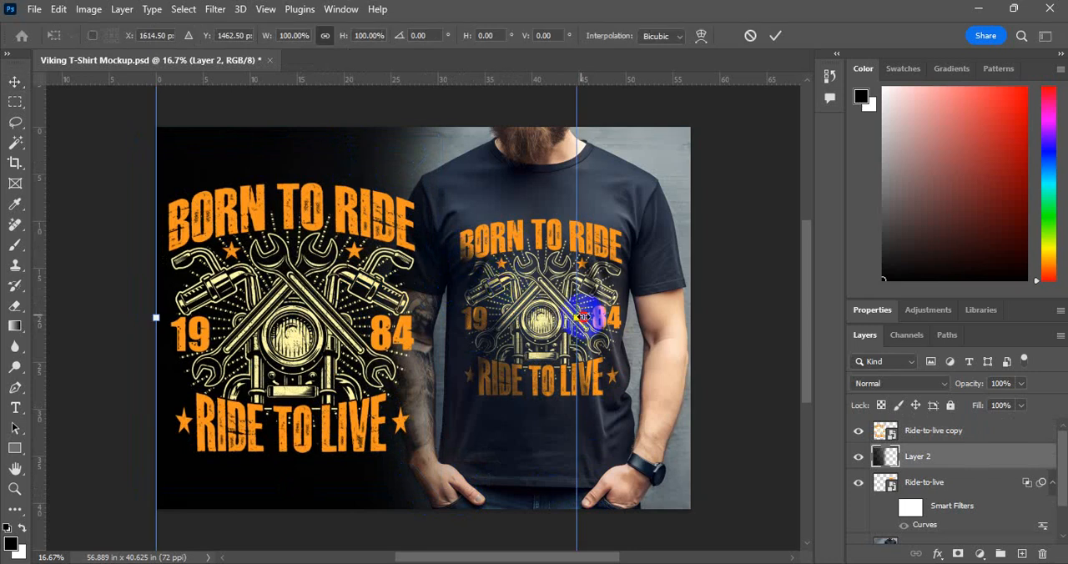
left_click_drag(581, 317, 621, 330)
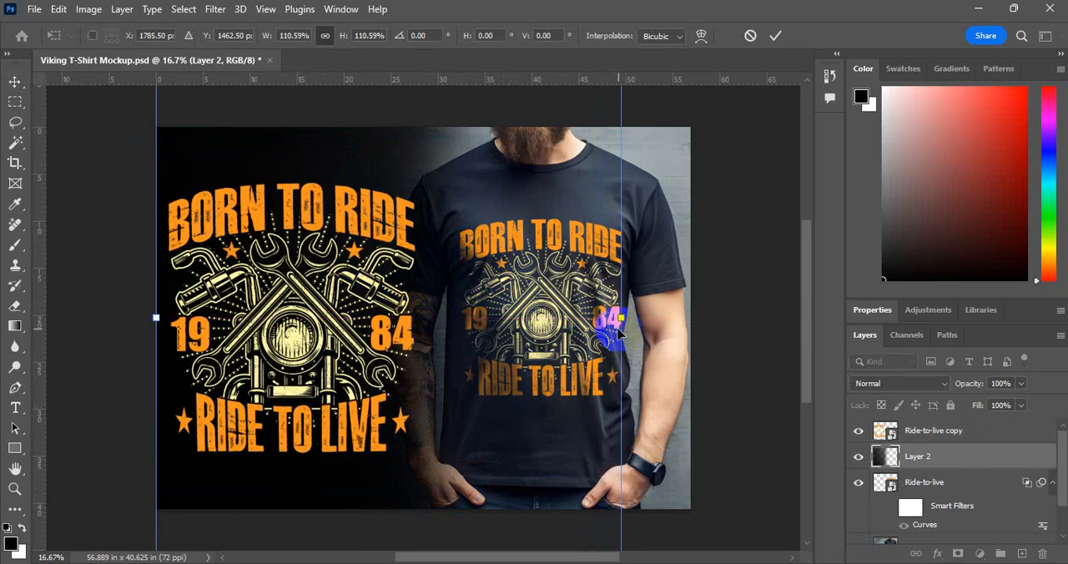
left_click(759, 328)
left_click(758, 327)
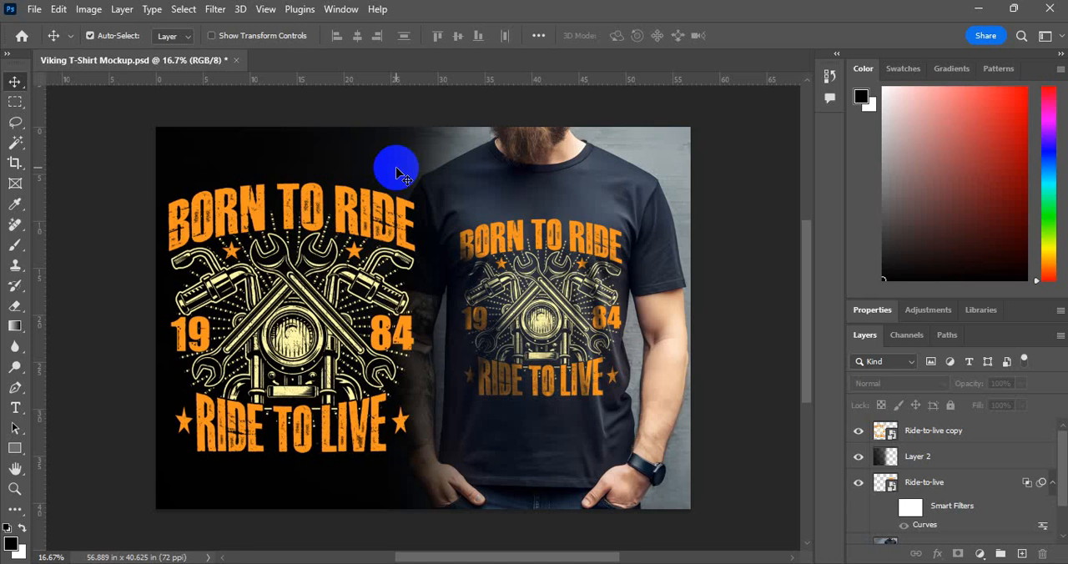
Export the mockup with Save for Web as a JPEG High image at quality 60 and 4096 × 2925 px
left_click(32, 10)
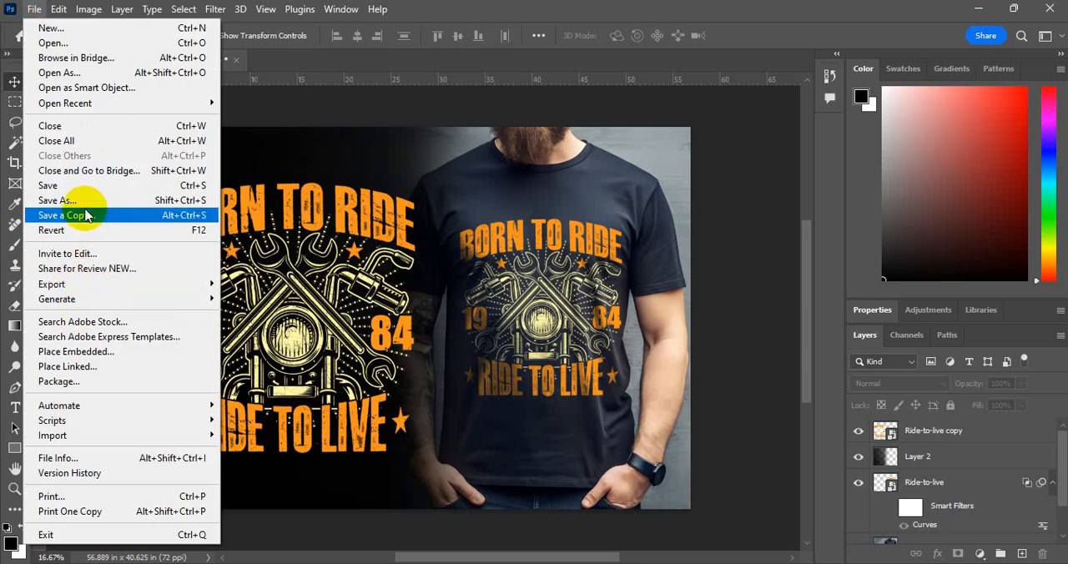
mouse_move(77, 287)
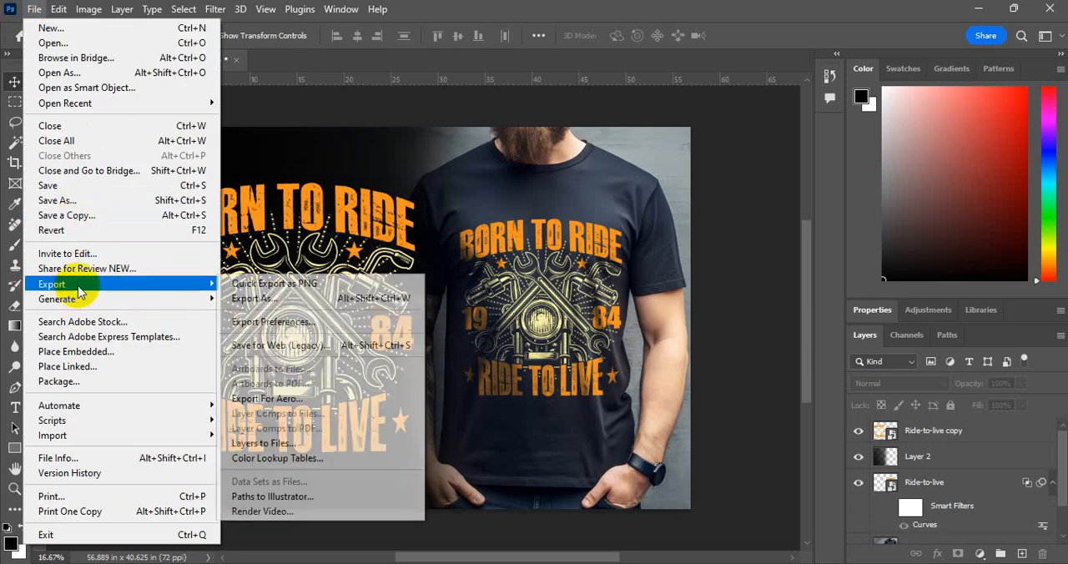
left_click(320, 349)
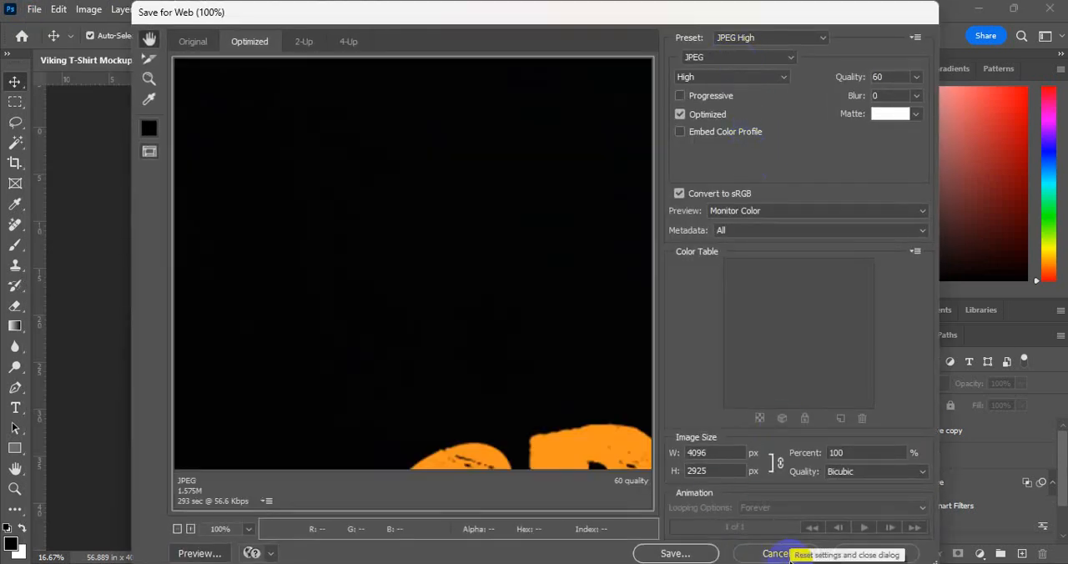
left_click(672, 552)
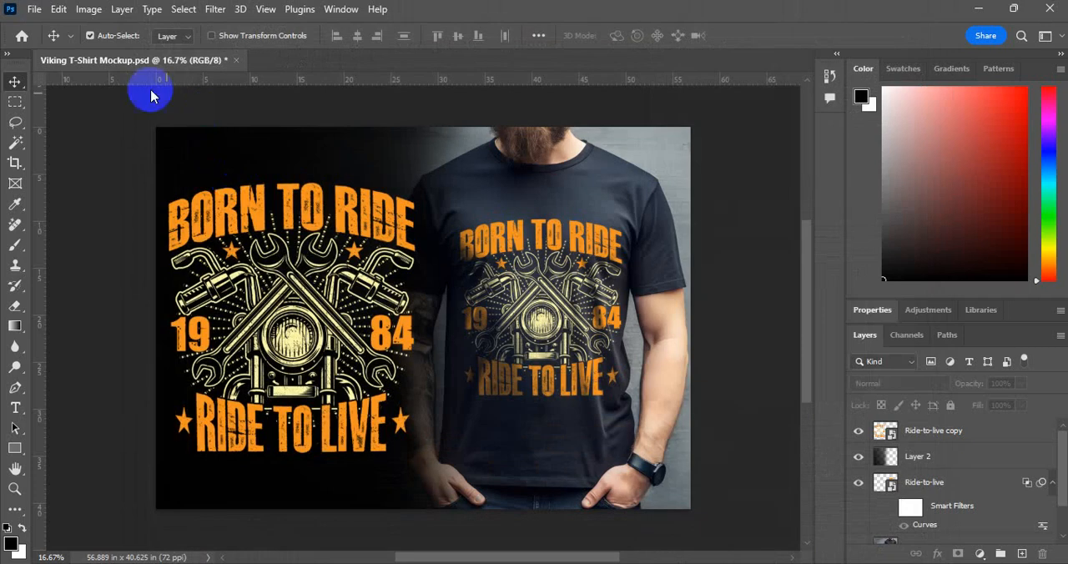
Load the Moto Biker template into the mockup's file info, clearing existing properties and replacing them with the template properties
left_click(35, 8)
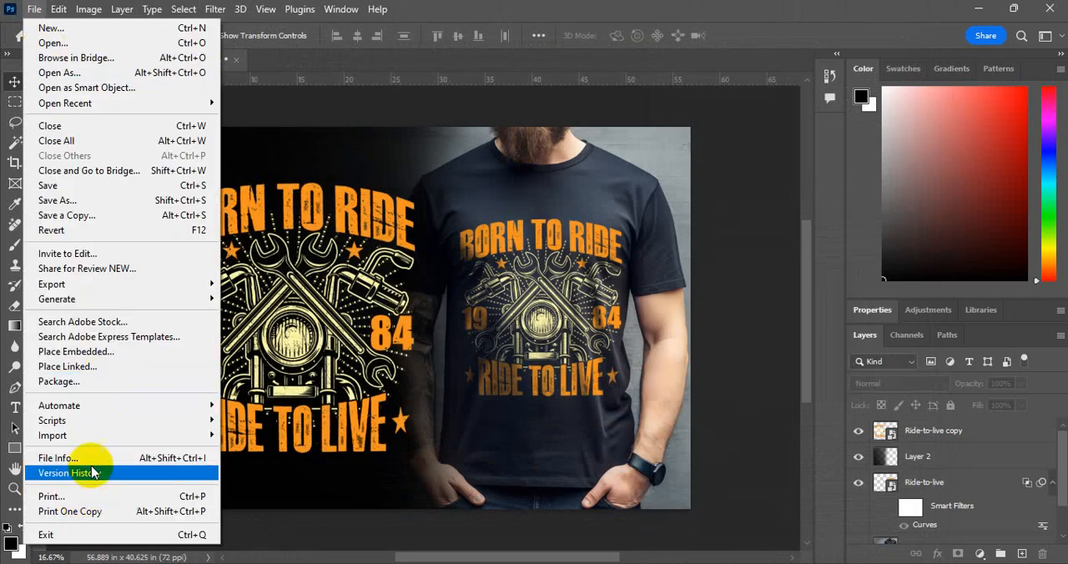
left_click(93, 460)
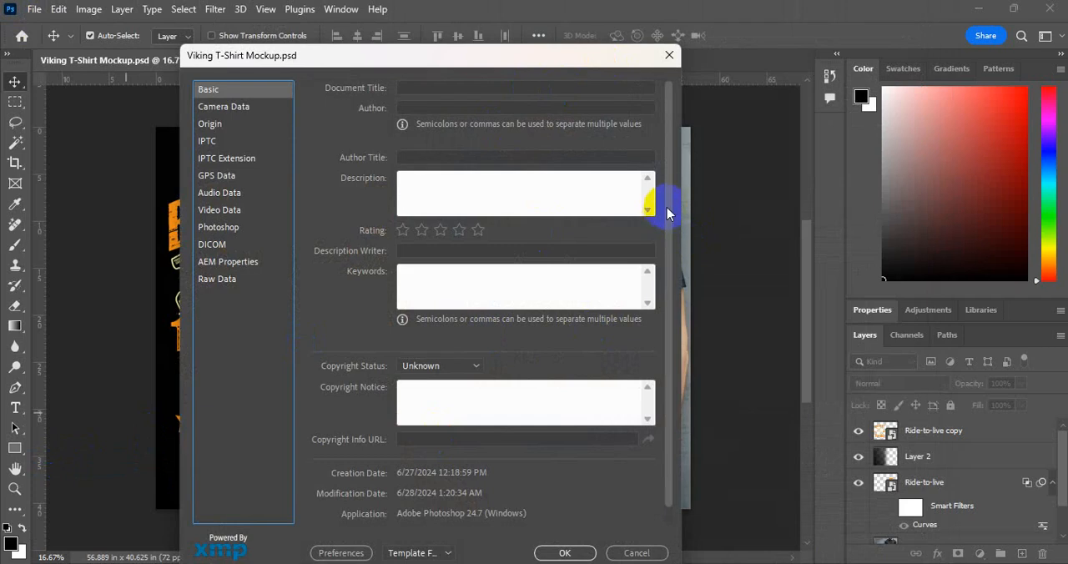
scroll(672, 204, "down", 1)
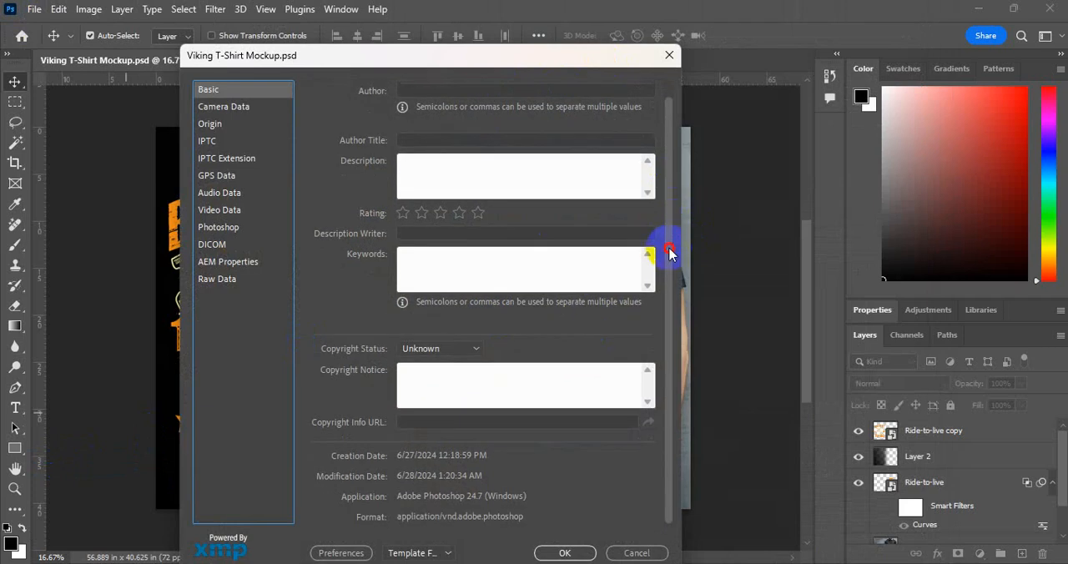
left_click(448, 551)
left_click(433, 502)
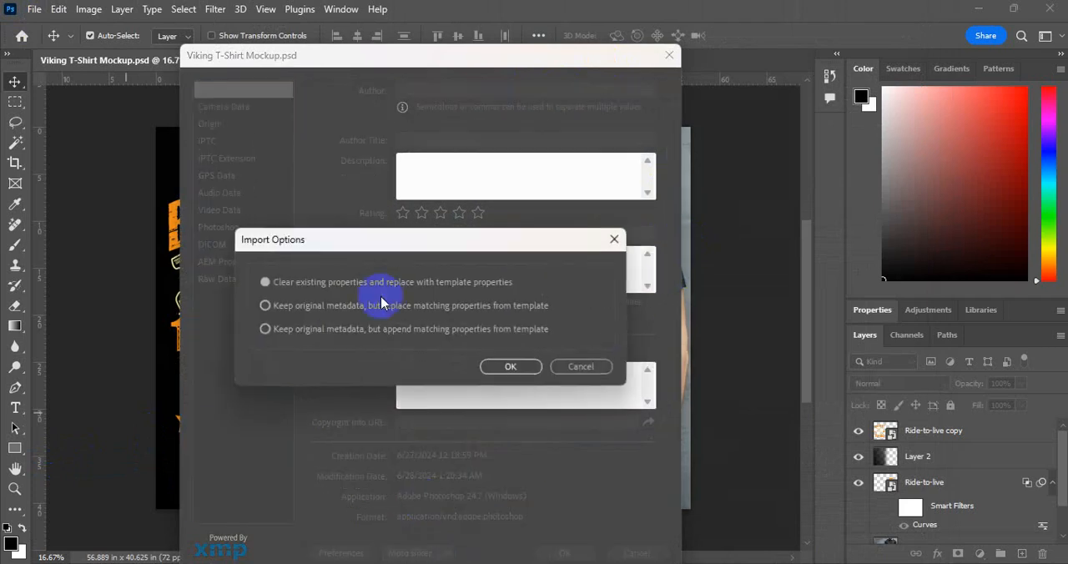
left_click(513, 369)
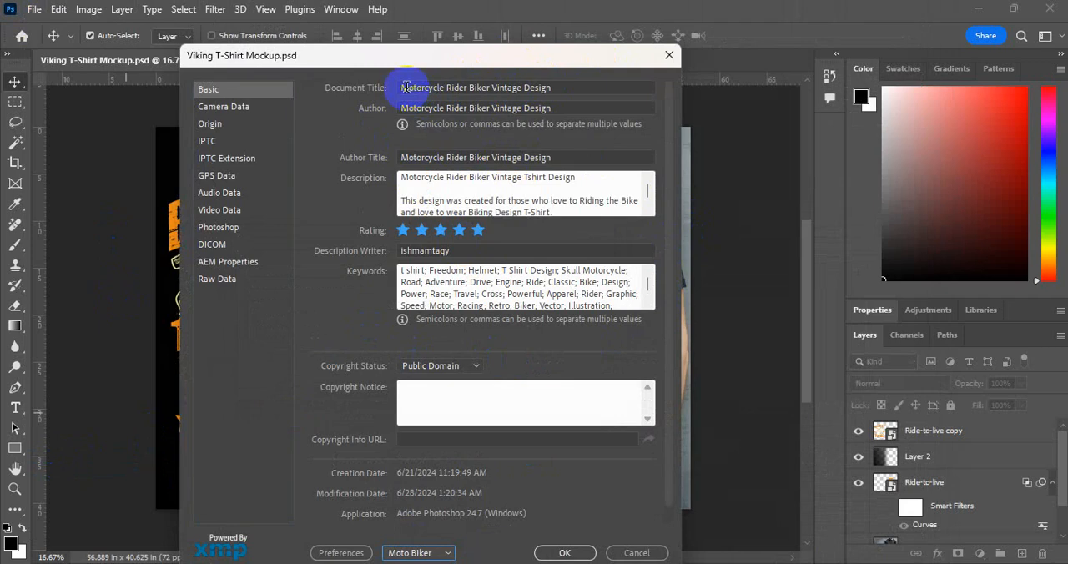
Review the document title, author, description and keywords in the file info, and apply the metadata to the mockup
left_click_drag(405, 87, 597, 82)
left_click(592, 86)
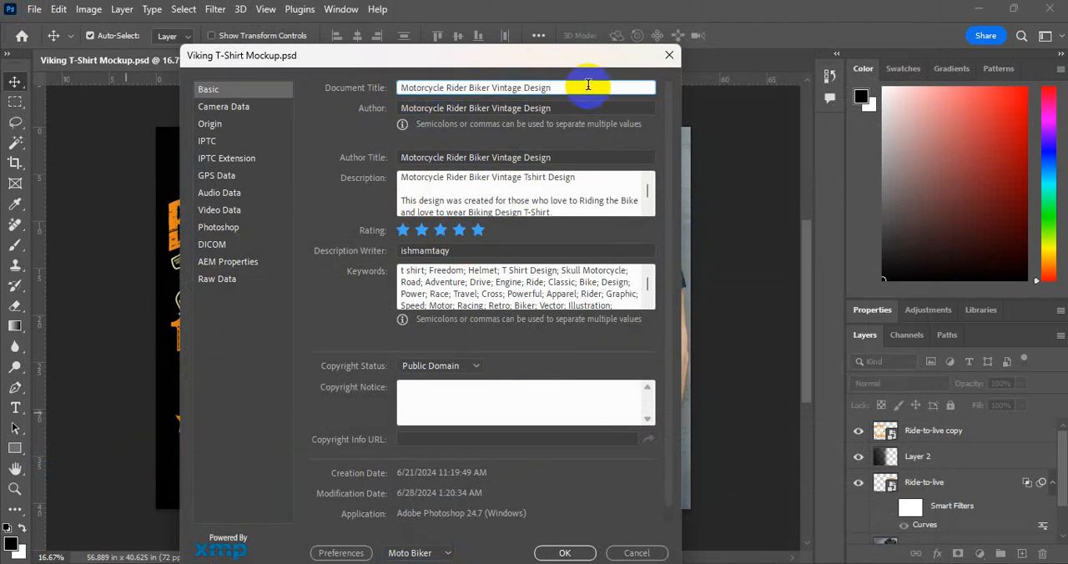
left_click_drag(404, 87, 567, 86)
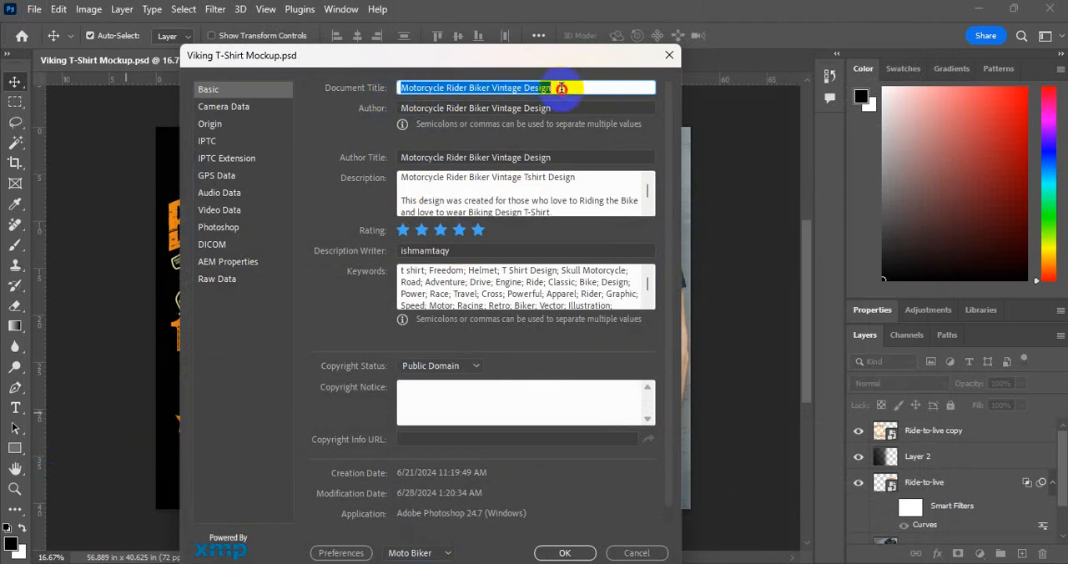
left_click_drag(410, 107, 572, 108)
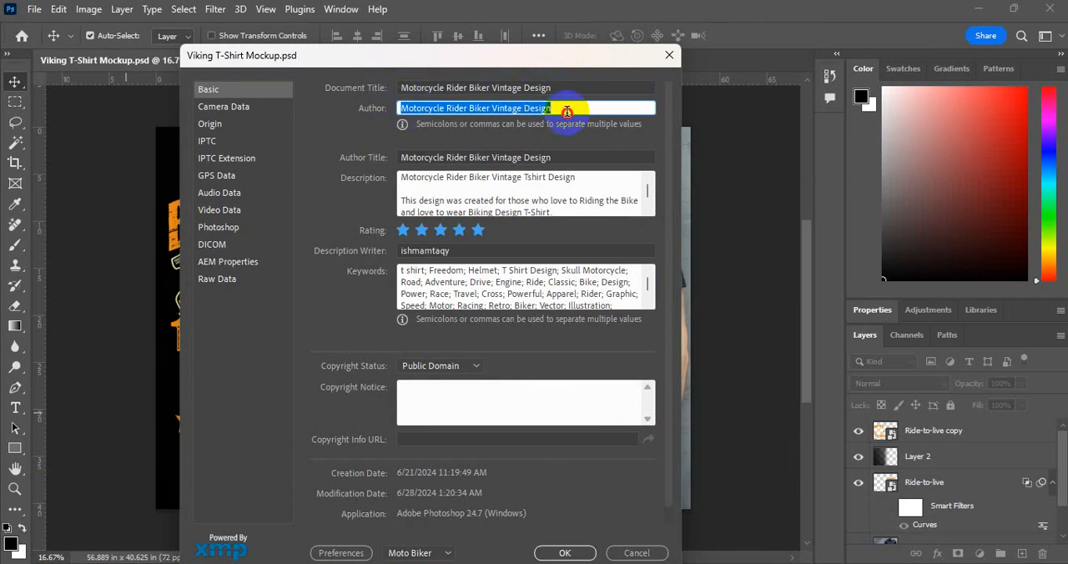
left_click_drag(400, 177, 290, 154)
left_click(408, 272)
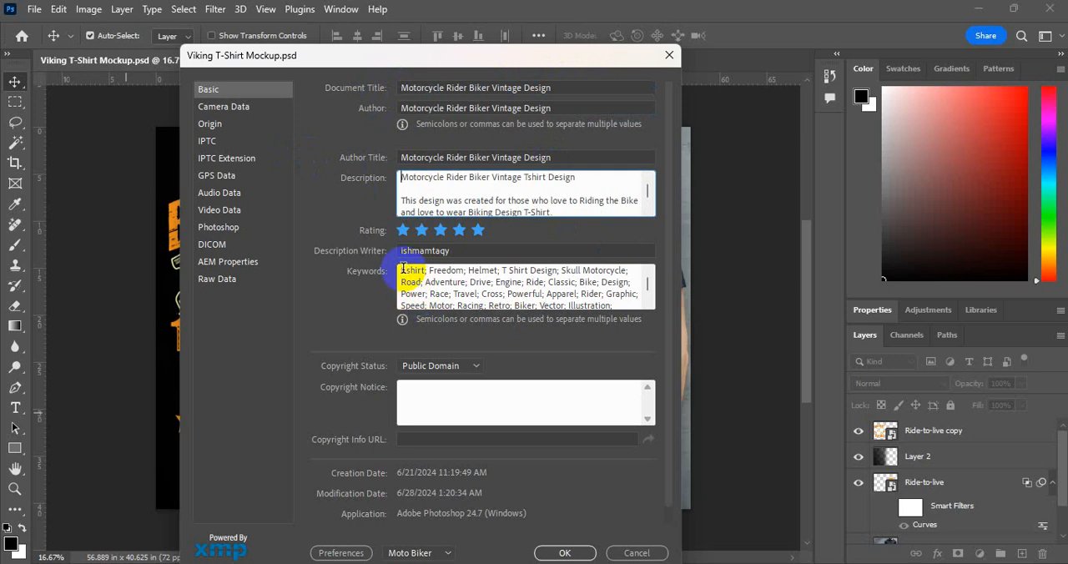
left_click_drag(403, 270, 382, 239)
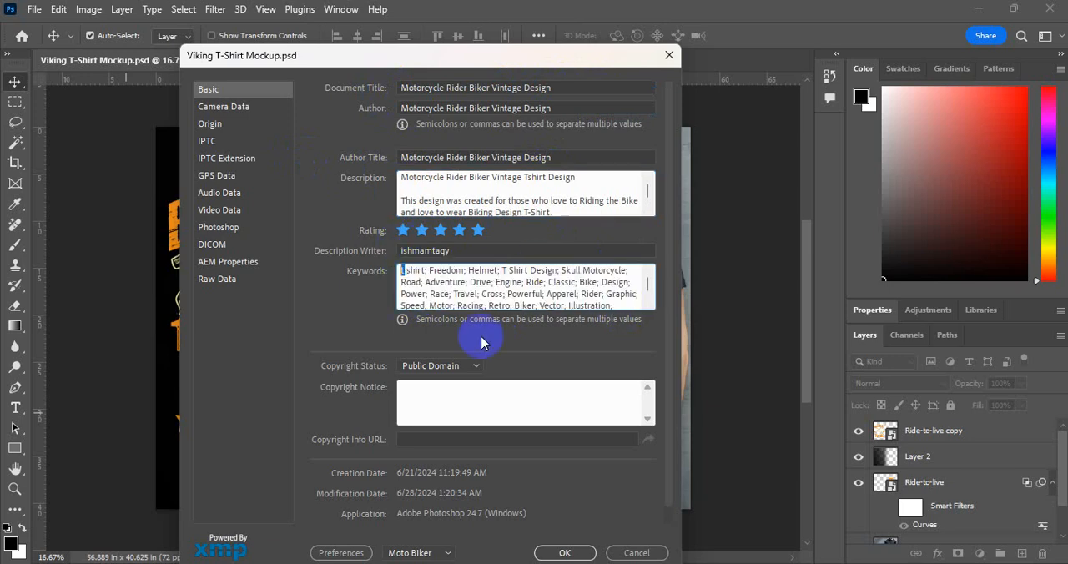
left_click(404, 275)
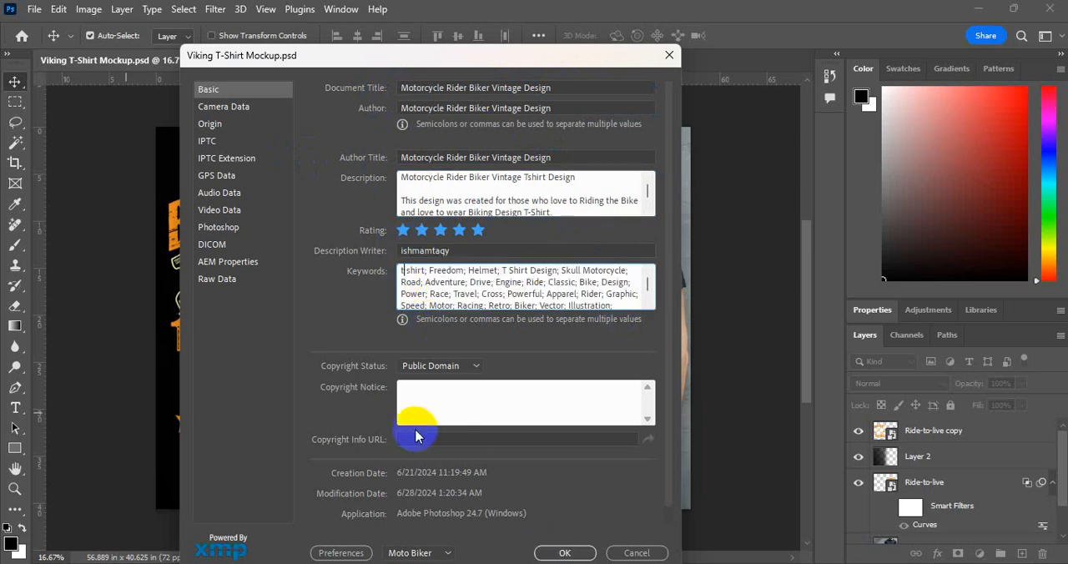
left_click(563, 553)
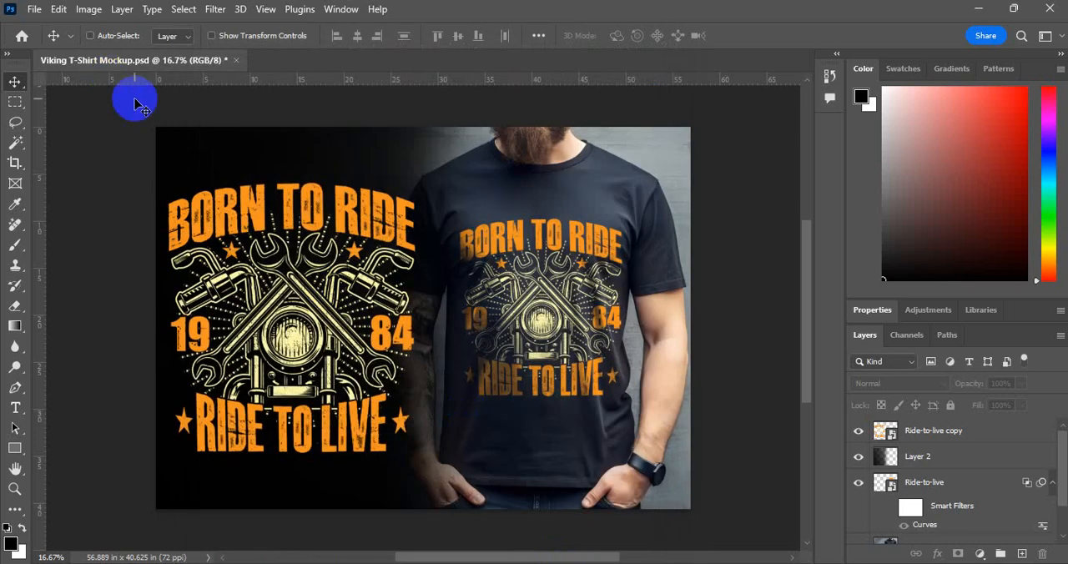
Set up a Save for Web export as JPEG High at quality 60 with all metadata included
key("ctrl+alt+shift+s")
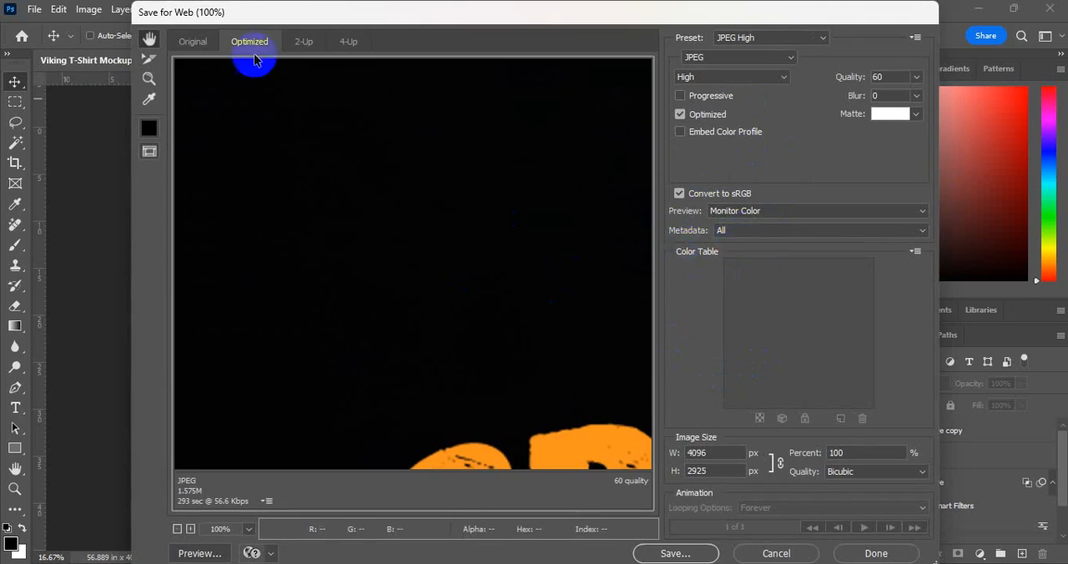
left_click(730, 232)
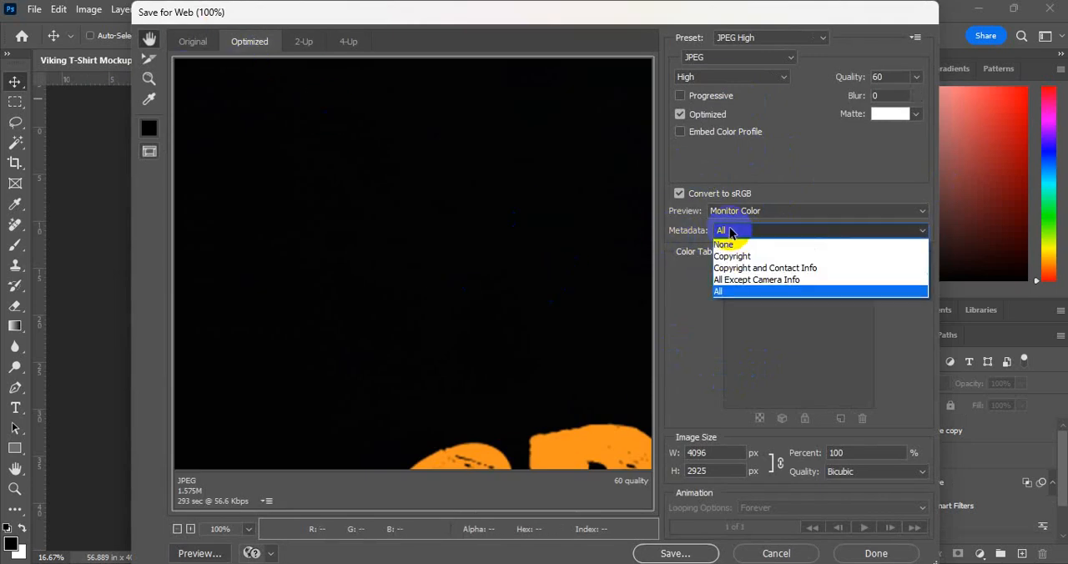
left_click(735, 293)
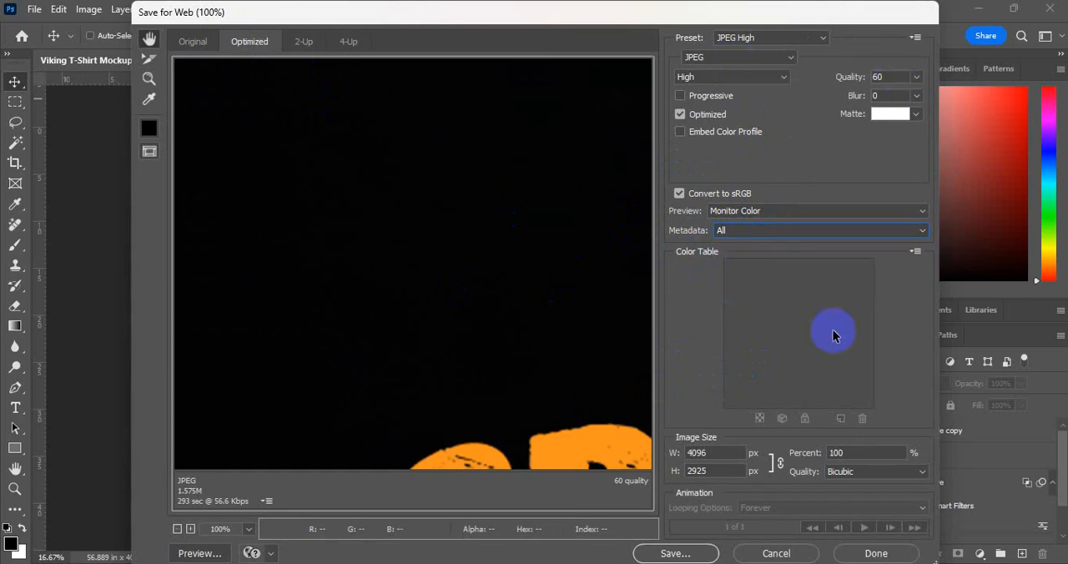
Save the exported JPEG in folder 25 under the name Ride to Live Motorcycle T-Shirt Design
left_click(675, 554)
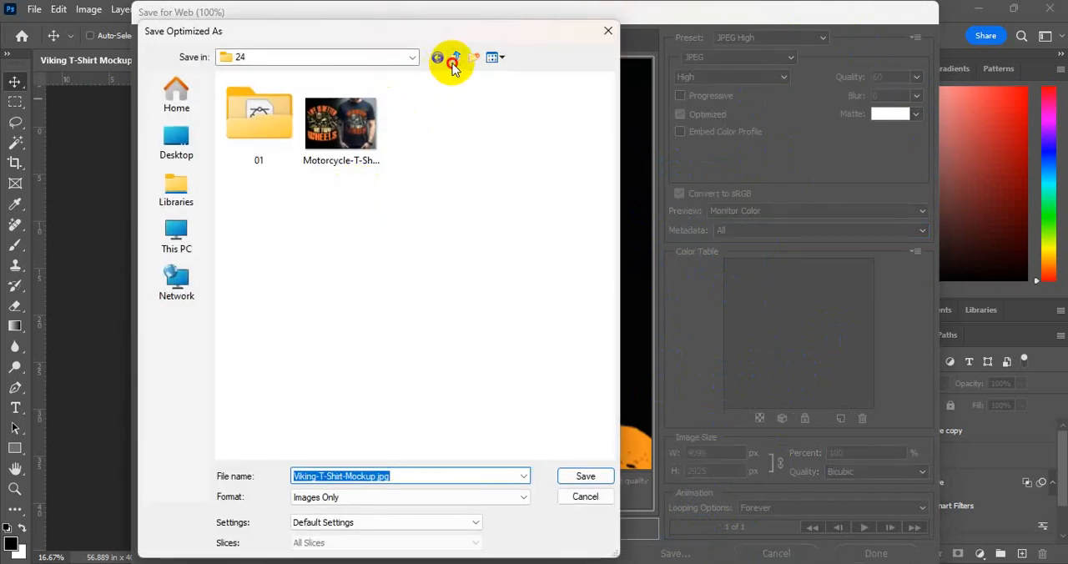
left_click(455, 57)
scroll(353, 295, "down", 2)
double_click(260, 367)
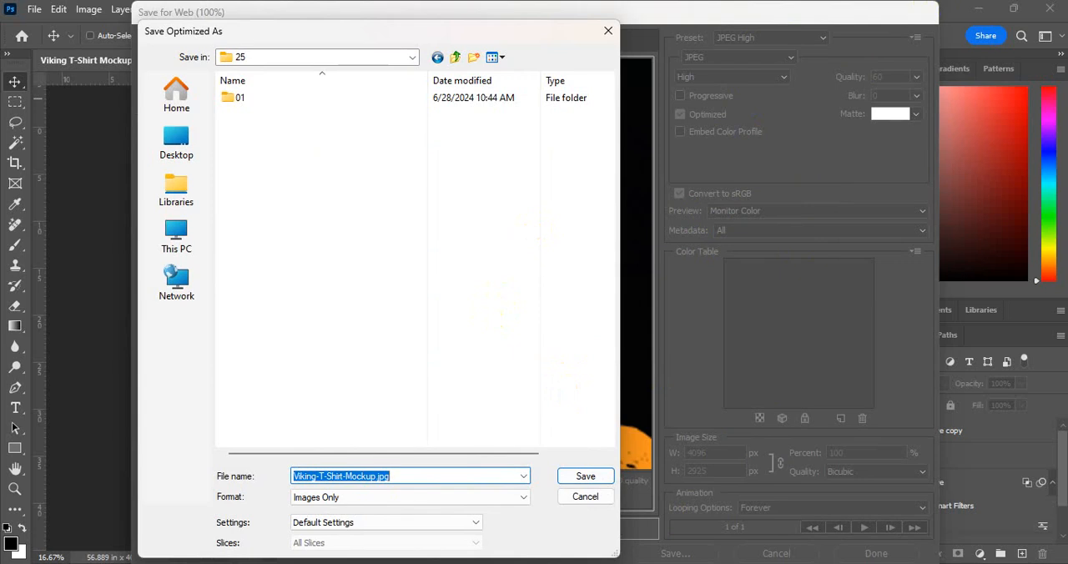
type("Bi")
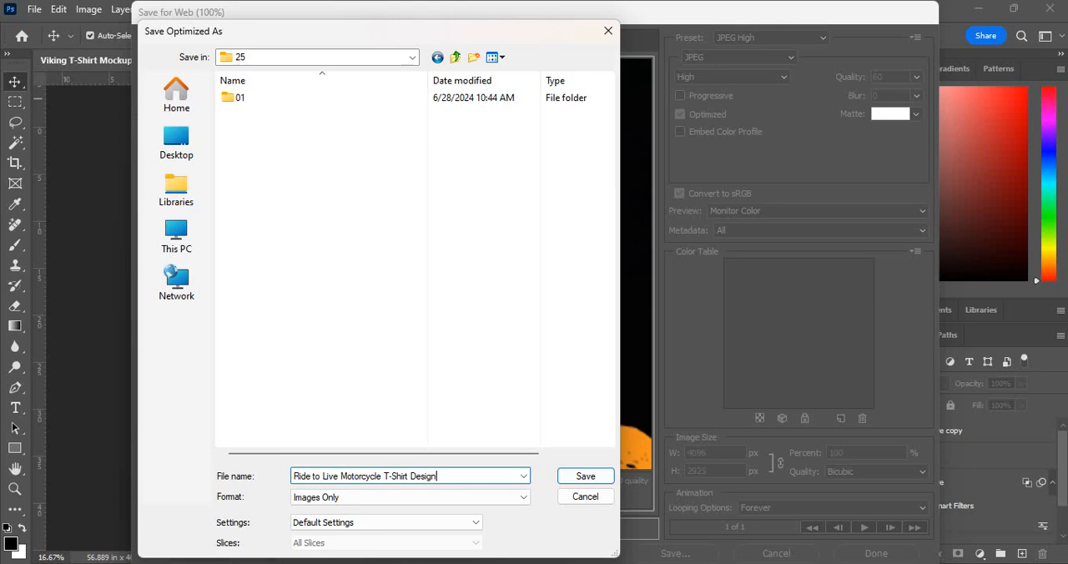
left_click(575, 476)
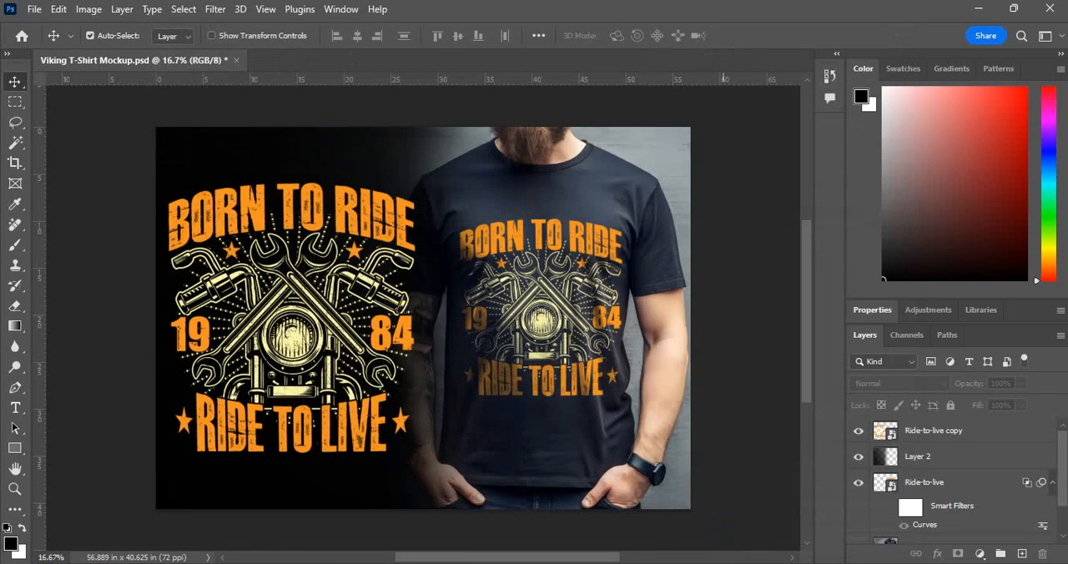
Close the Viking T-Shirt Mockup document with its changes saved, and quit Photoshop
mouse_move(724, 562)
left_click(236, 60)
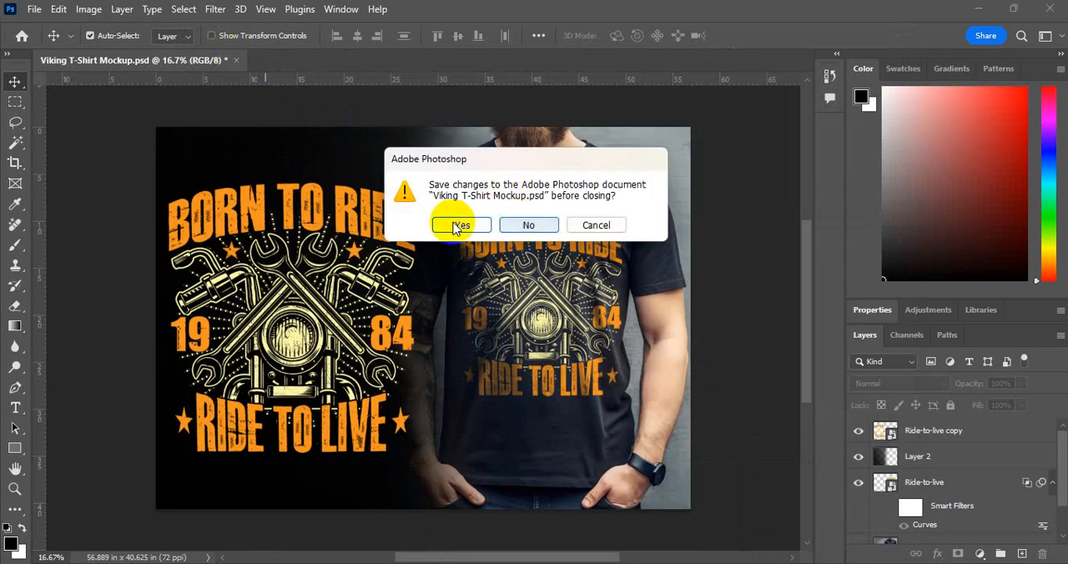
left_click(445, 227)
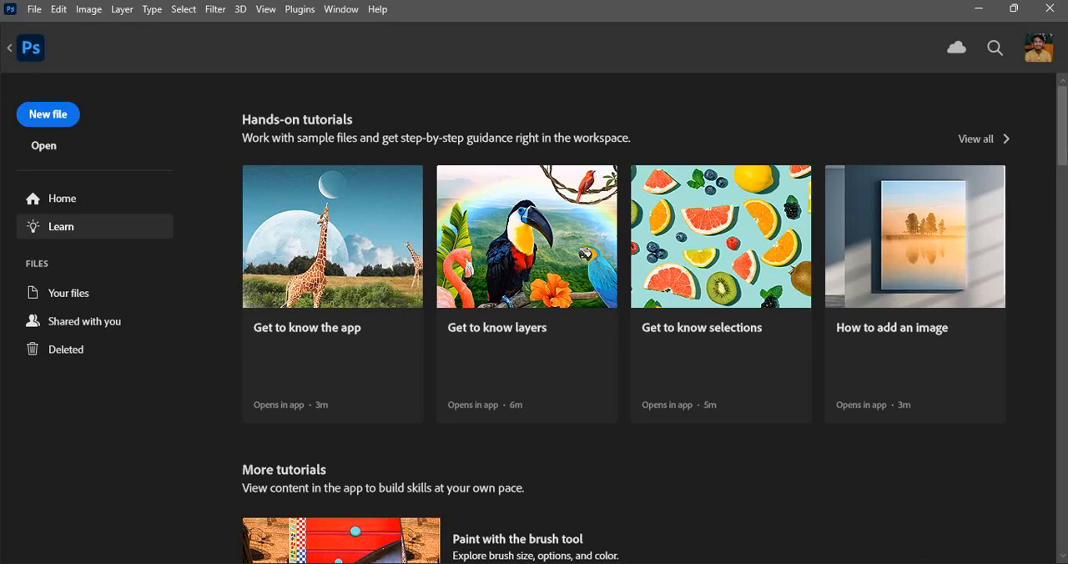
left_click(1049, 11)
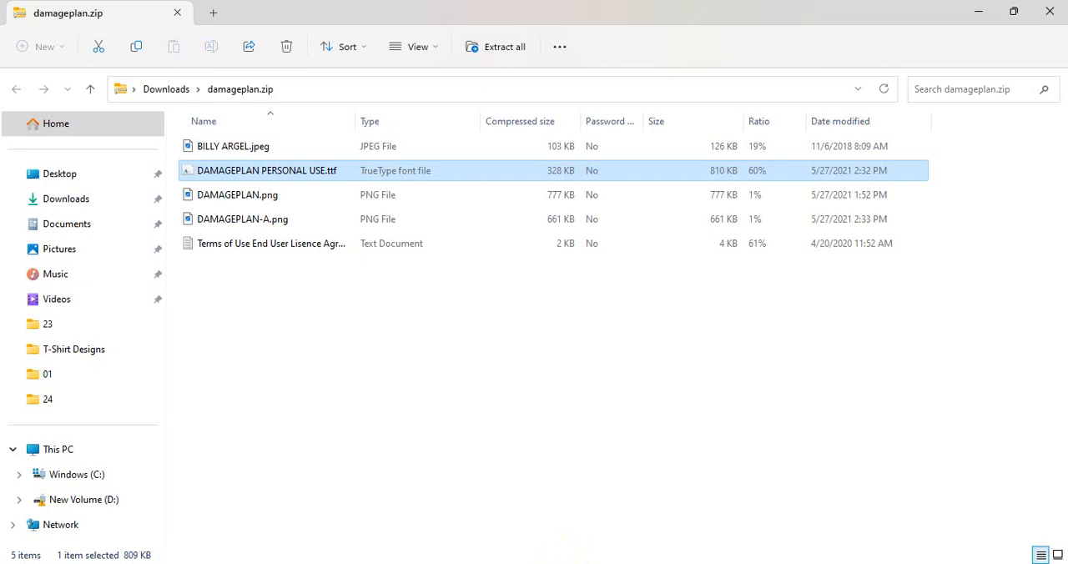
Switch to Illustrator and group all of the Born to Ride artwork, leaving out the black background
key("super")
left_click(633, 412)
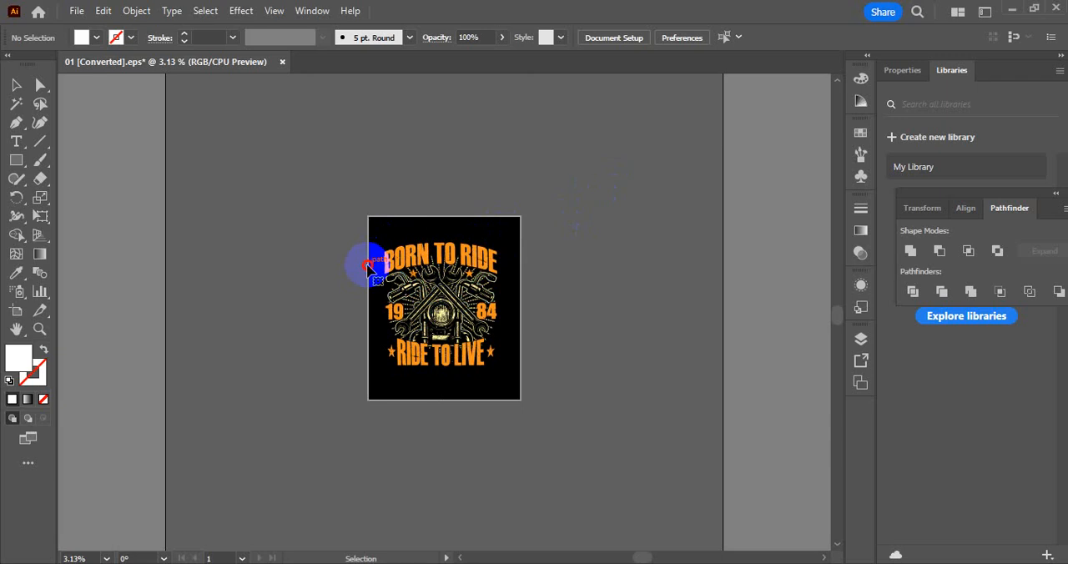
left_click(368, 265)
left_click(312, 244)
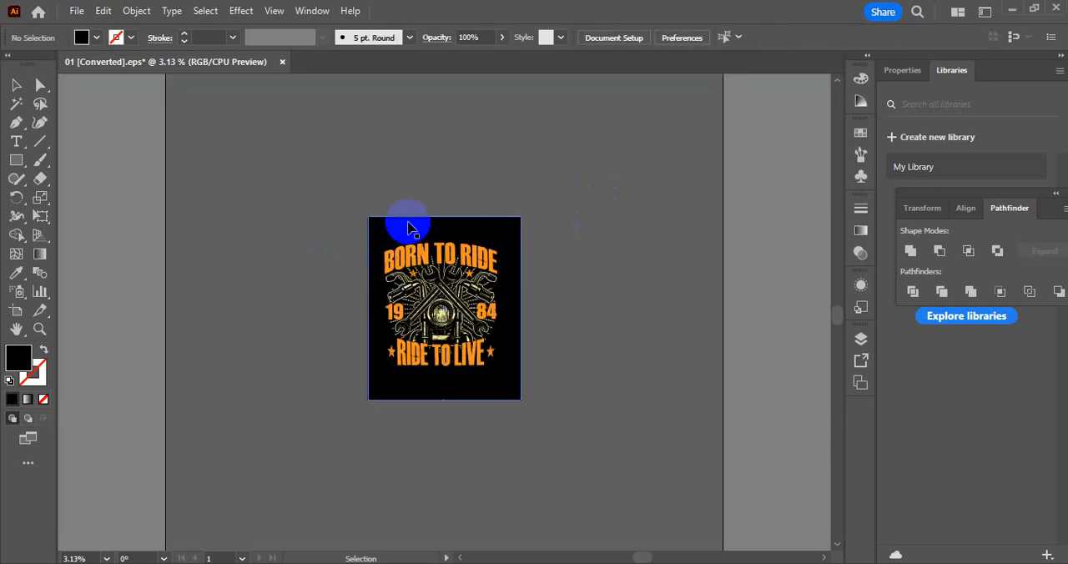
left_click(463, 254)
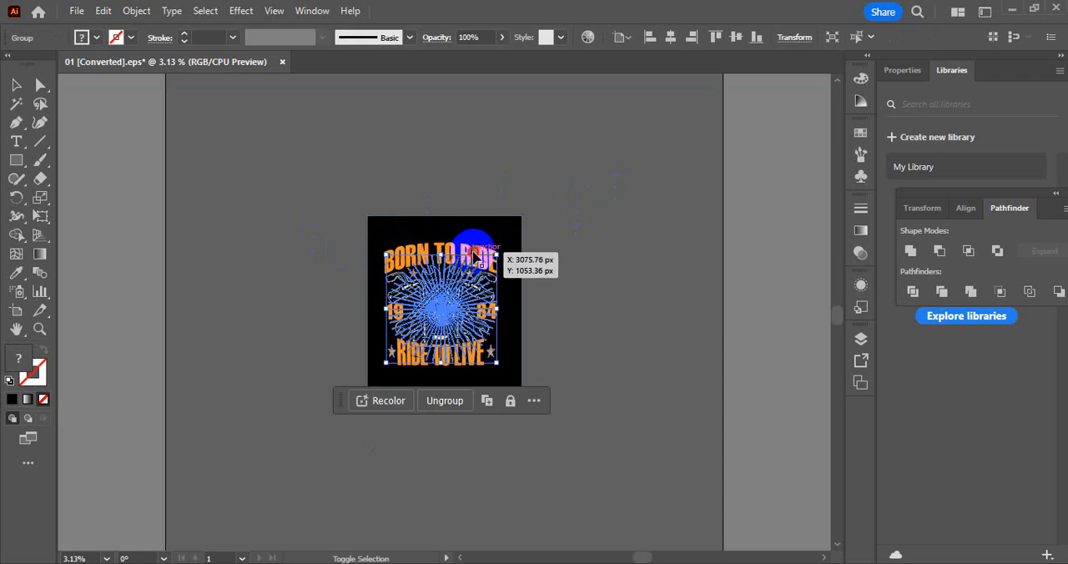
left_click(590, 226)
left_click_drag(564, 259, 550, 295)
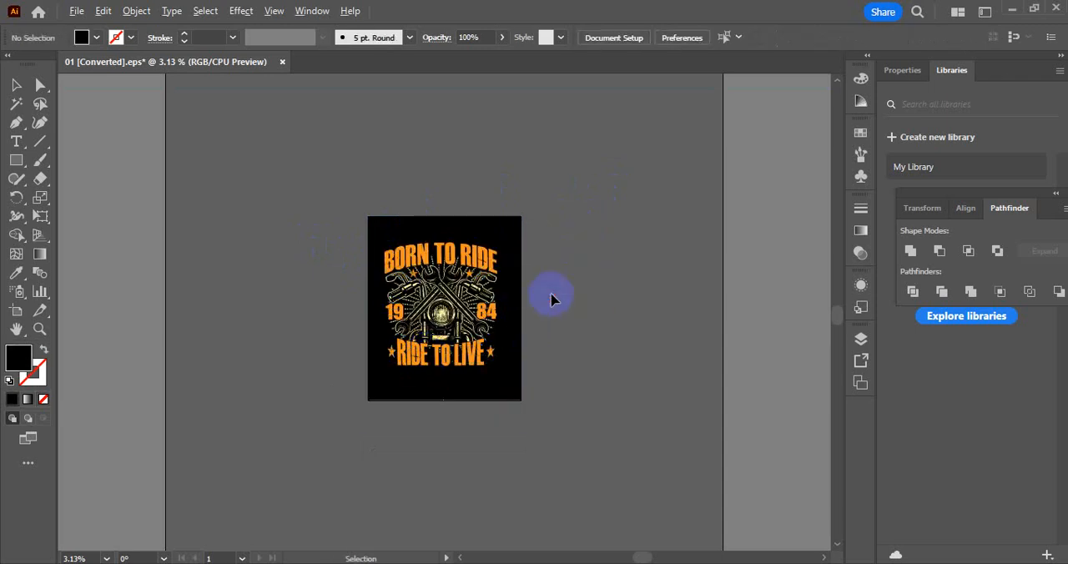
scroll(550, 296, "up", 2)
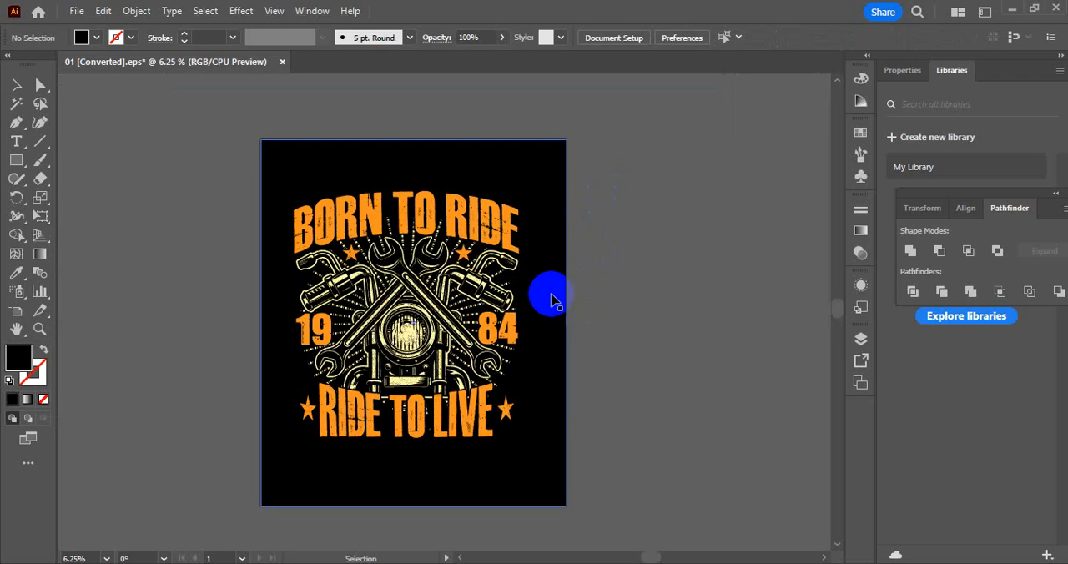
left_click_drag(665, 161, 298, 462)
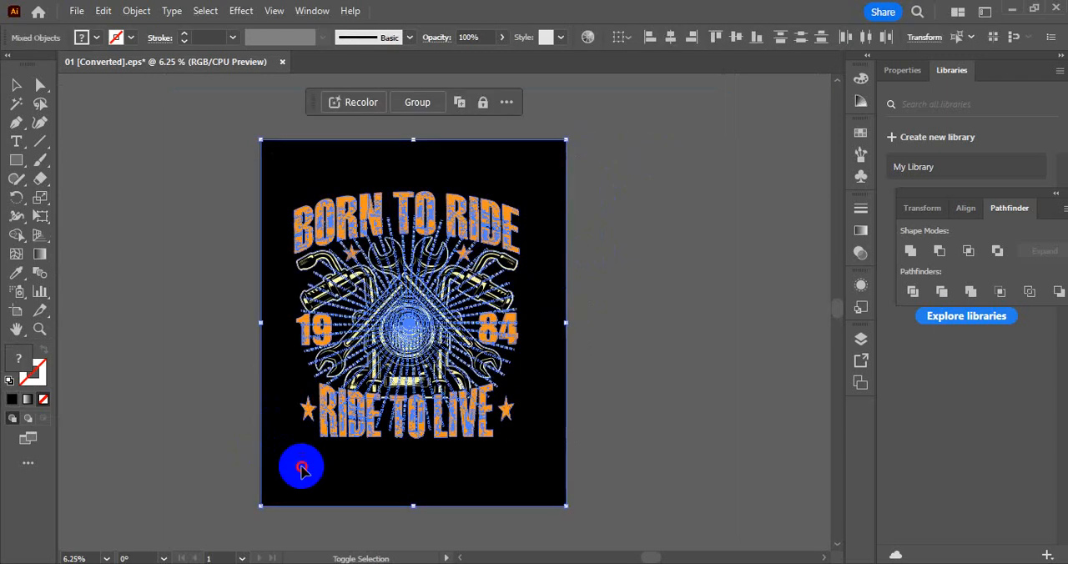
left_click(424, 468)
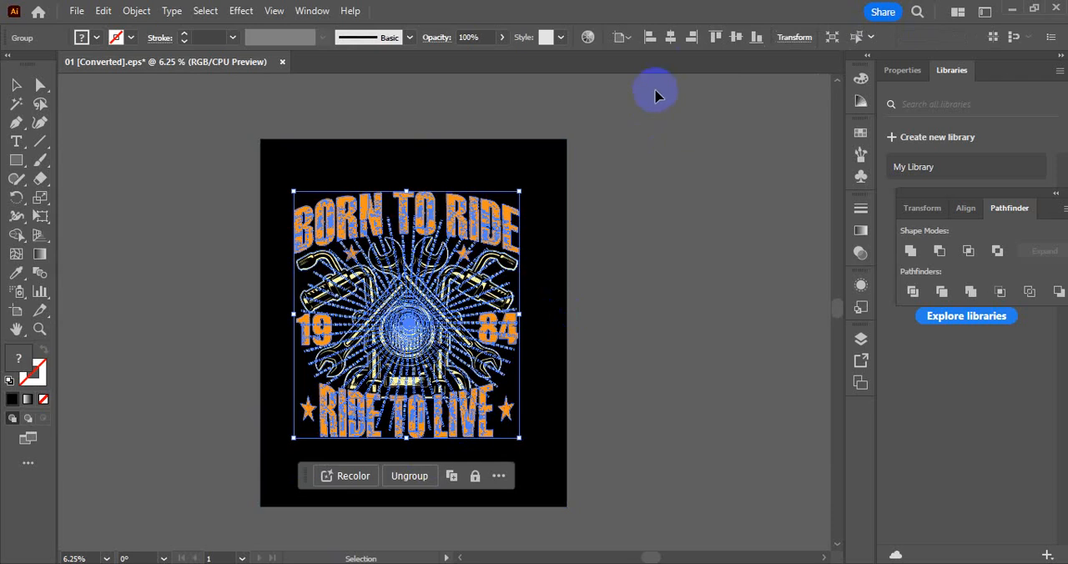
Centre the grouped design horizontally and vertically on the black background and enlarge it to about 4031 × 4416 px
left_click(734, 37)
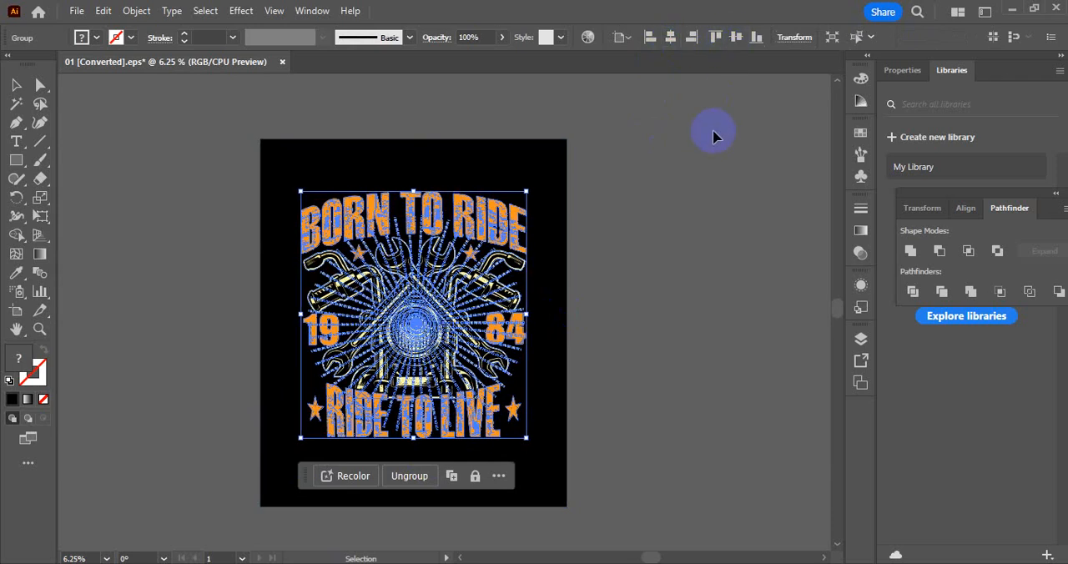
left_click(659, 284)
left_click(491, 328)
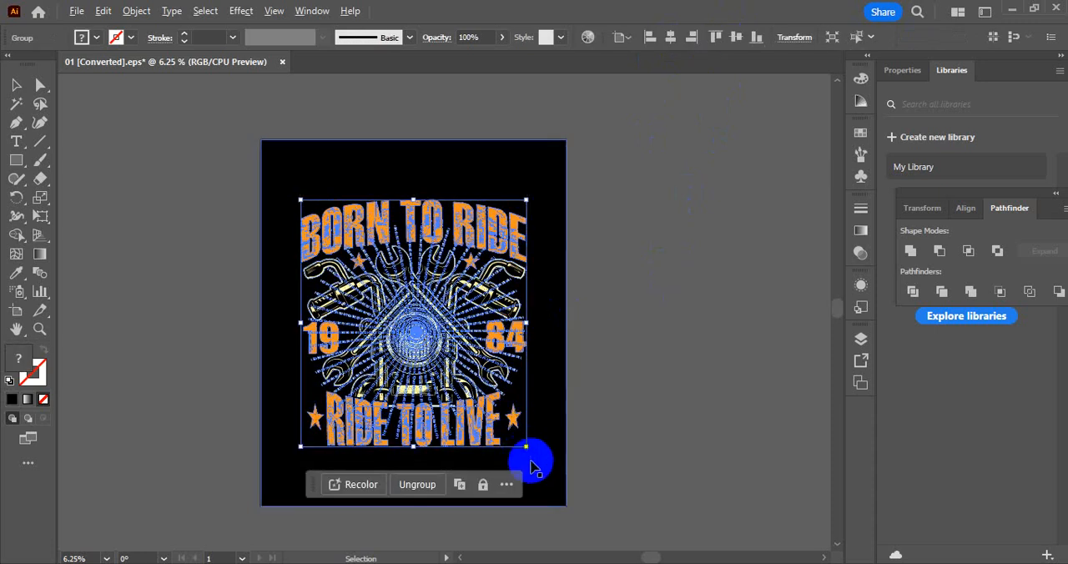
left_click_drag(525, 446, 560, 480)
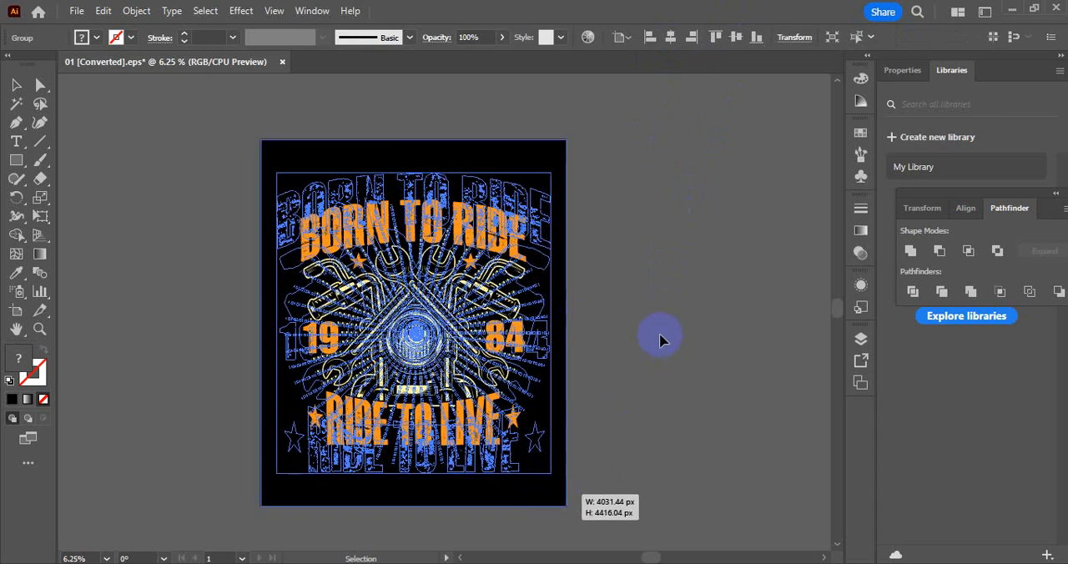
left_click(656, 330)
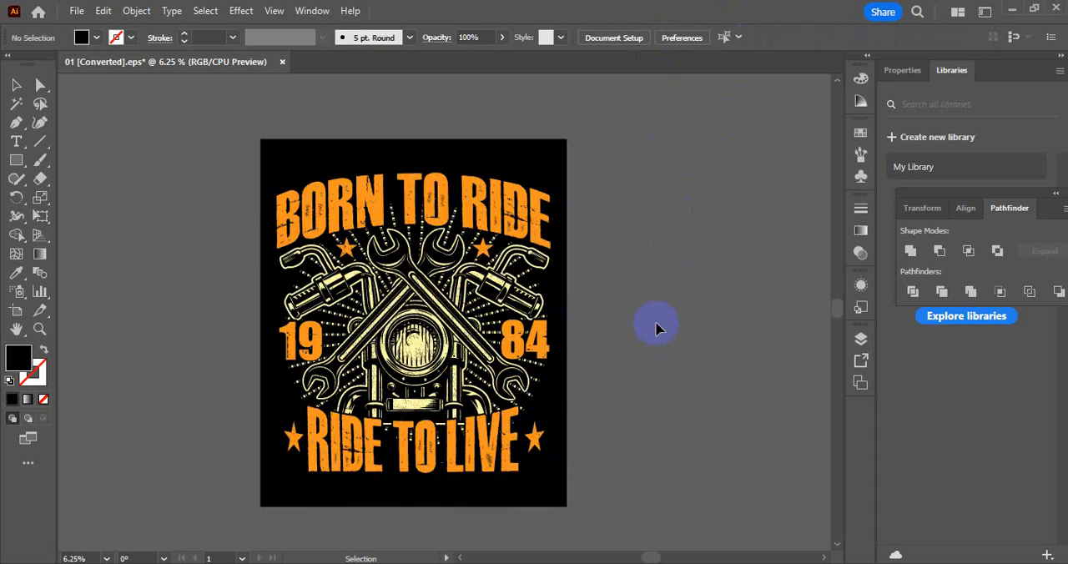
Save the document on the computer as Illustrator EPS file 01.eps in folder 01, deleting the existing 01.eps there
left_click(75, 10)
left_click(132, 174)
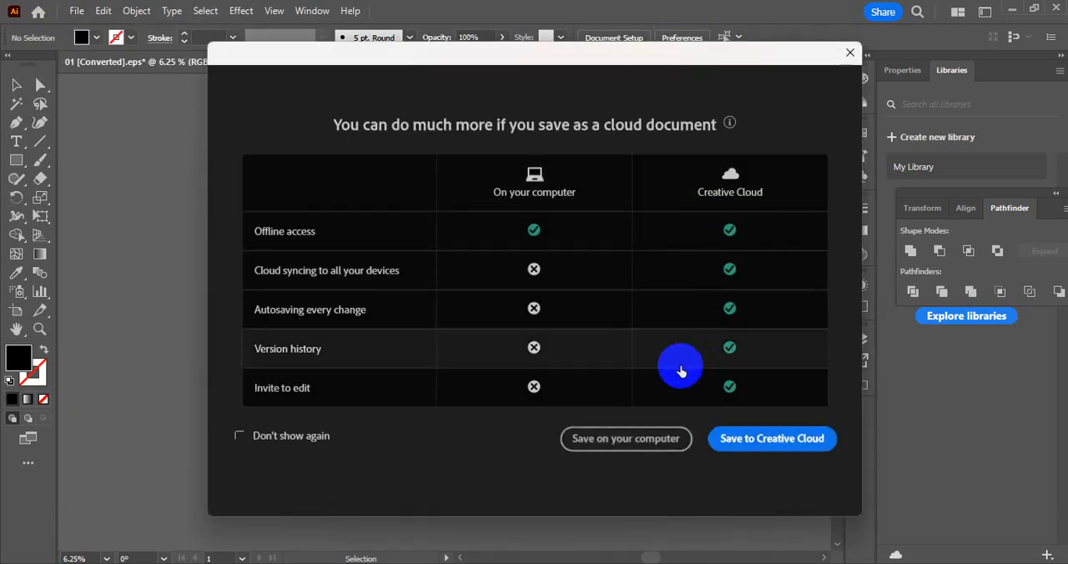
left_click(632, 438)
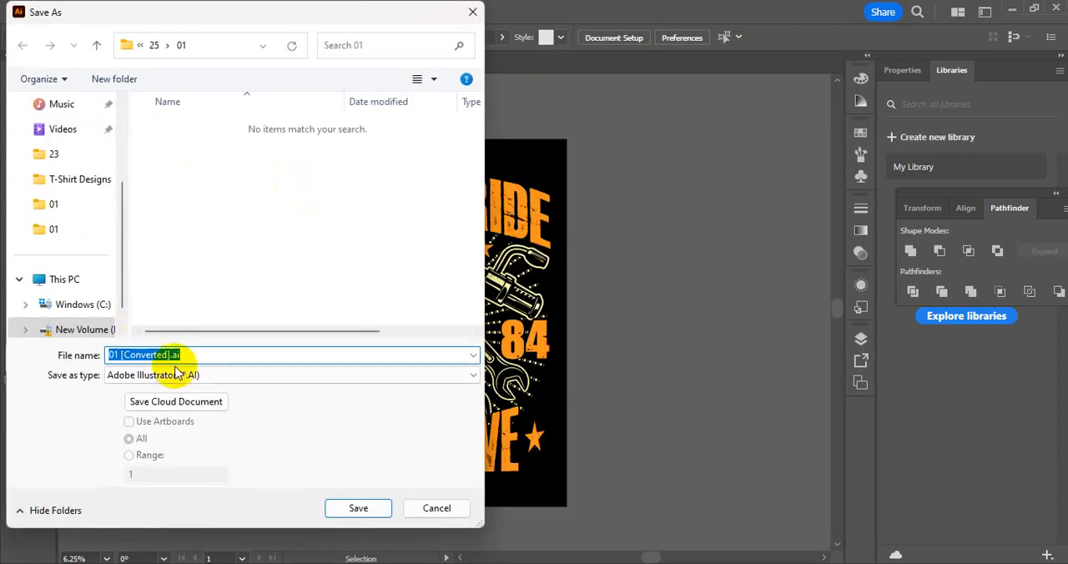
left_click(179, 371)
left_click(185, 414)
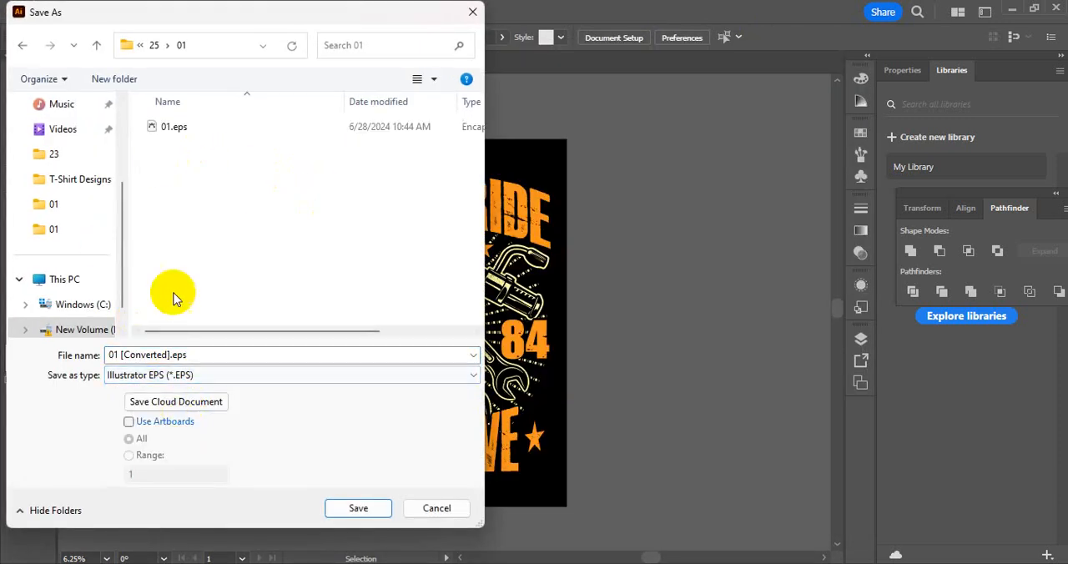
left_click(173, 130)
key("Delete")
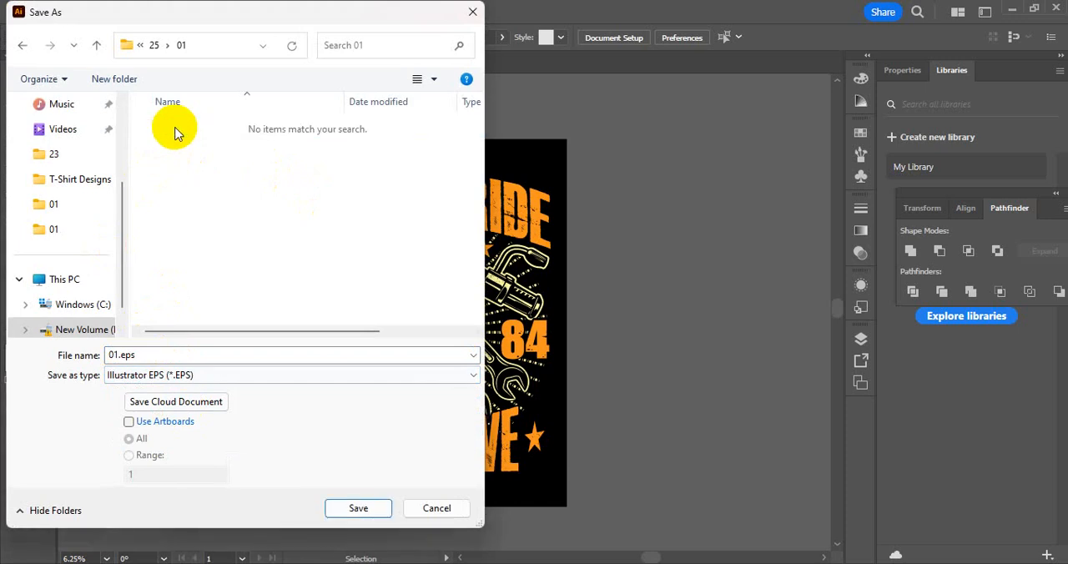
left_click(333, 504)
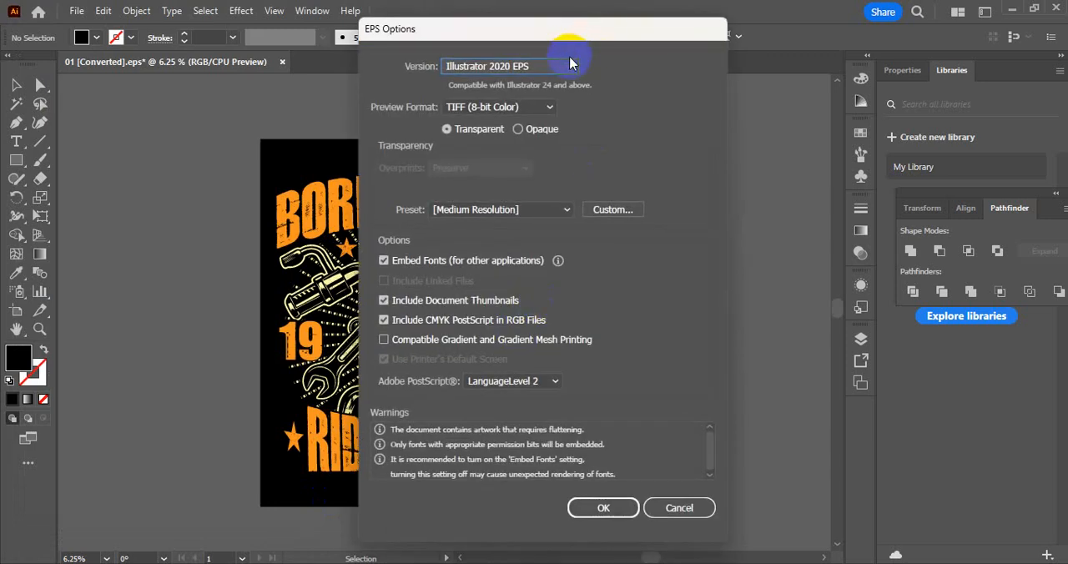
Set the EPS version to Illustrator 10 EPS and accept saving in the older format
left_click(570, 65)
left_click(525, 242)
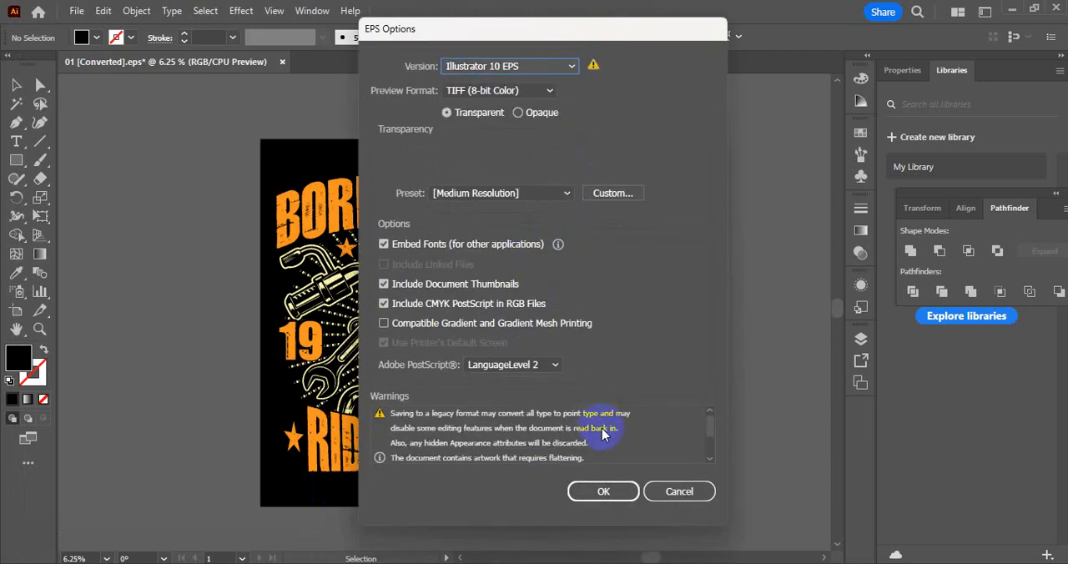
left_click(603, 491)
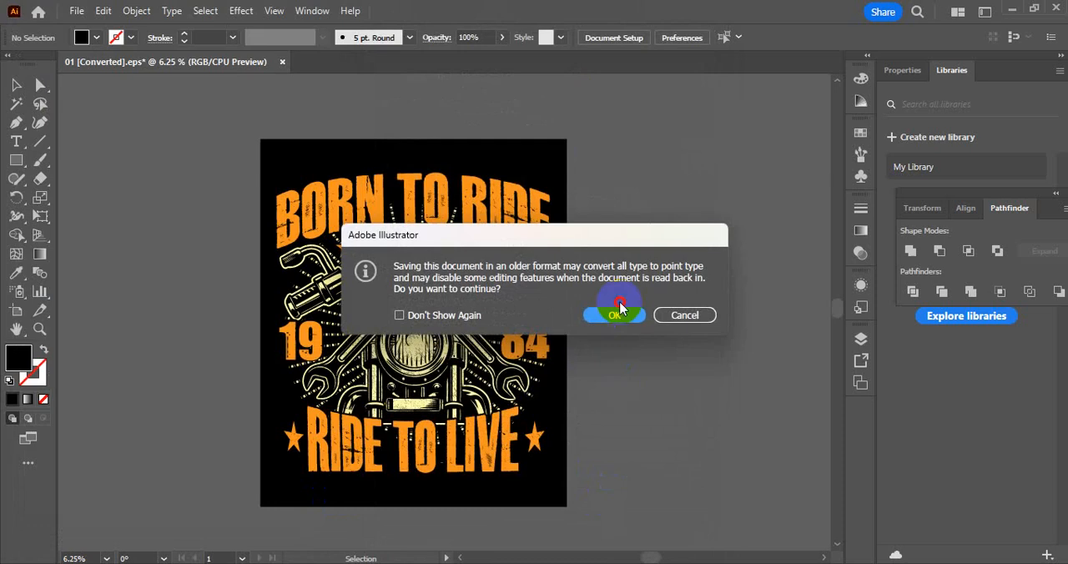
left_click(617, 314)
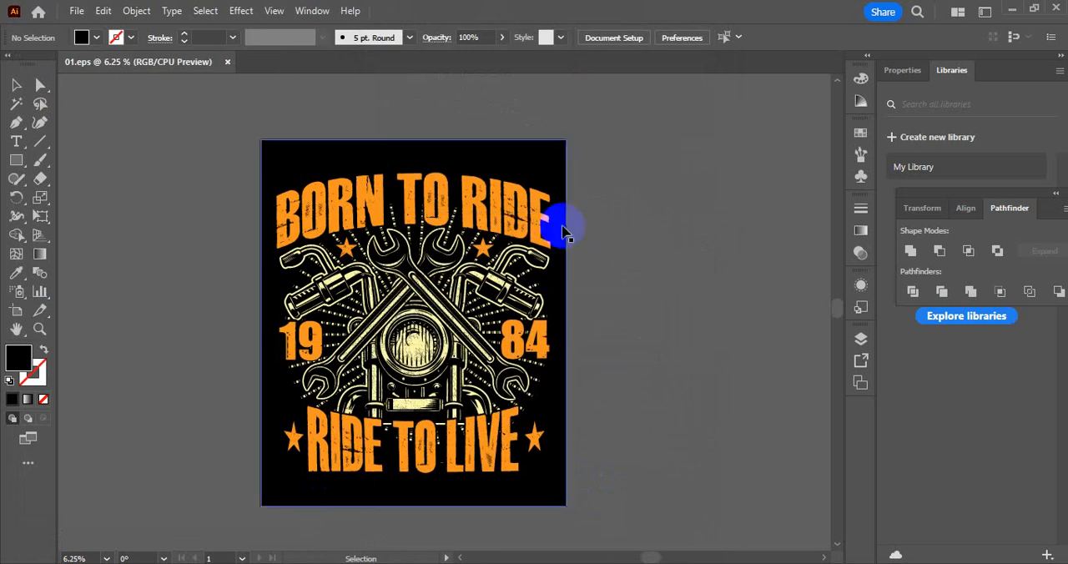
Try to export the artwork as 01.jpg, an RGB JPEG at maximum quality 10 and 300 ppi
left_click(76, 10)
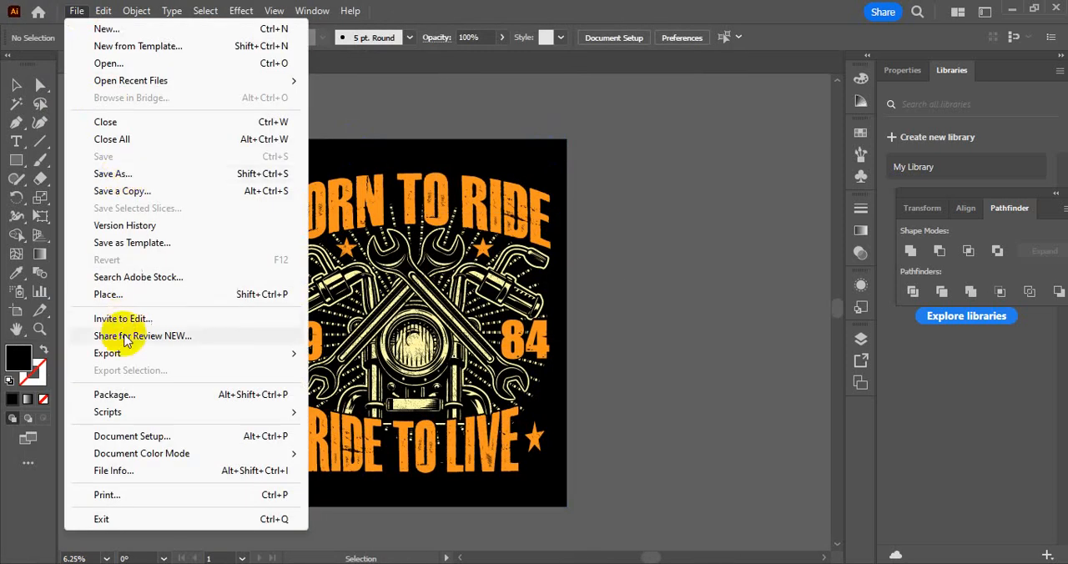
mouse_move(125, 353)
left_click(372, 374)
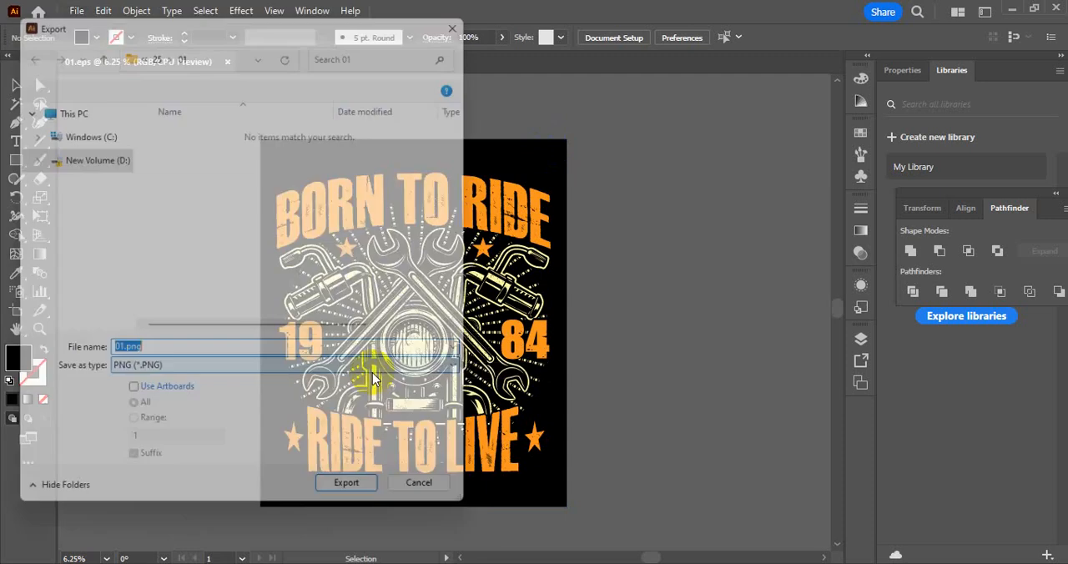
left_click(179, 376)
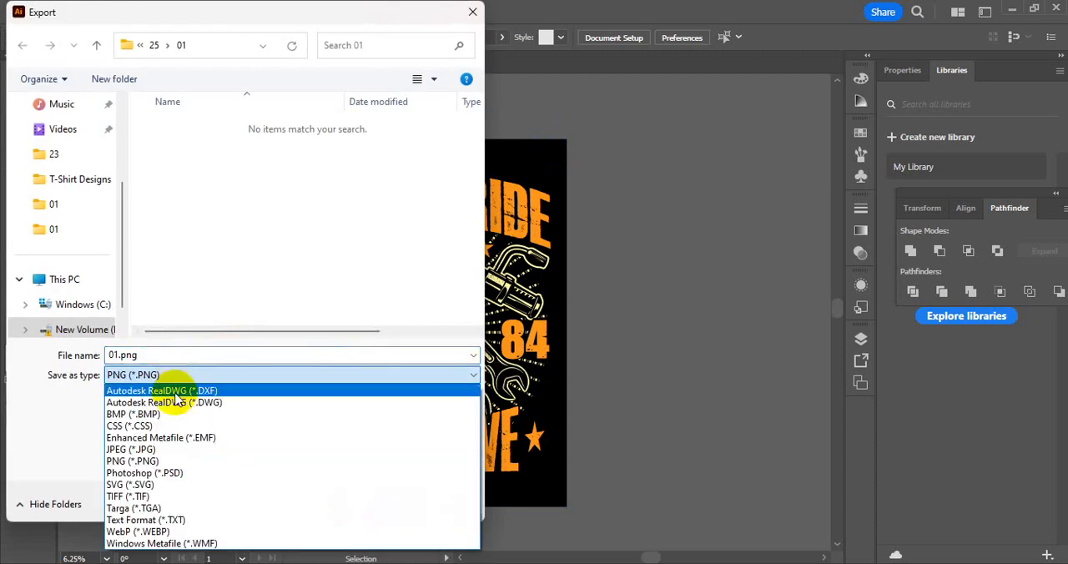
left_click(164, 442)
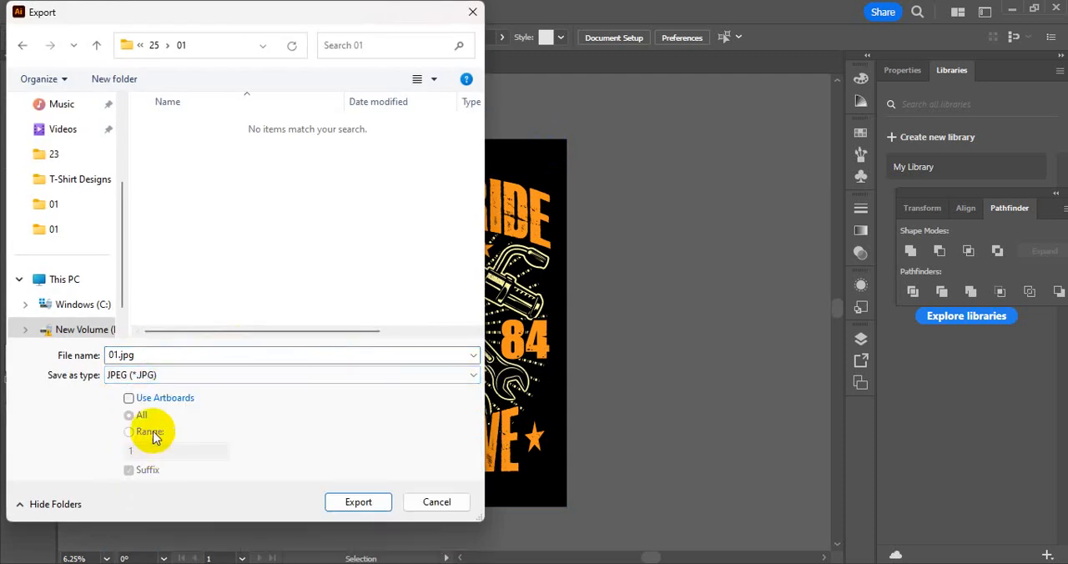
left_click(358, 501)
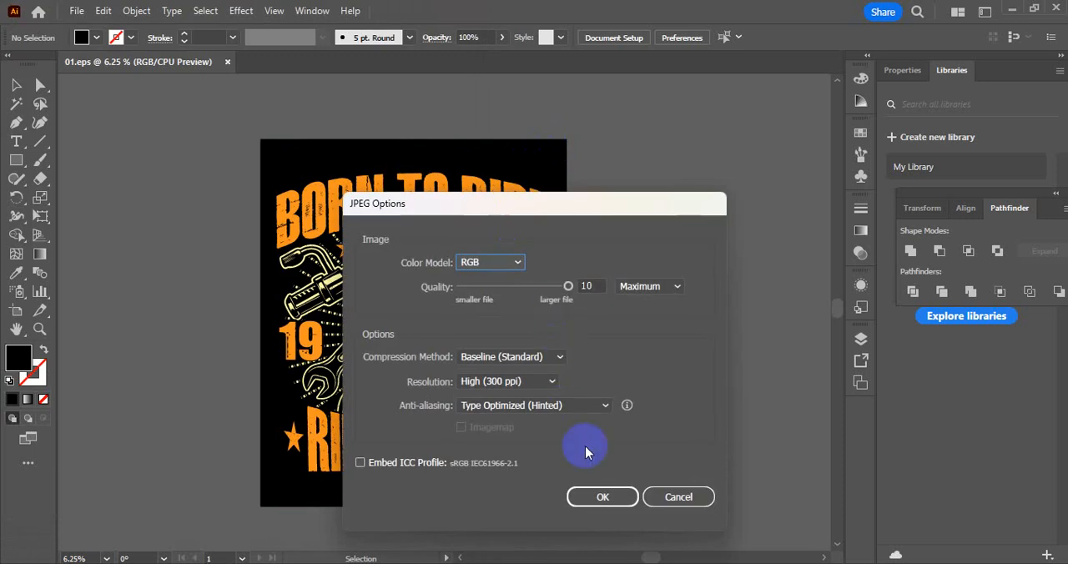
left_click(599, 497)
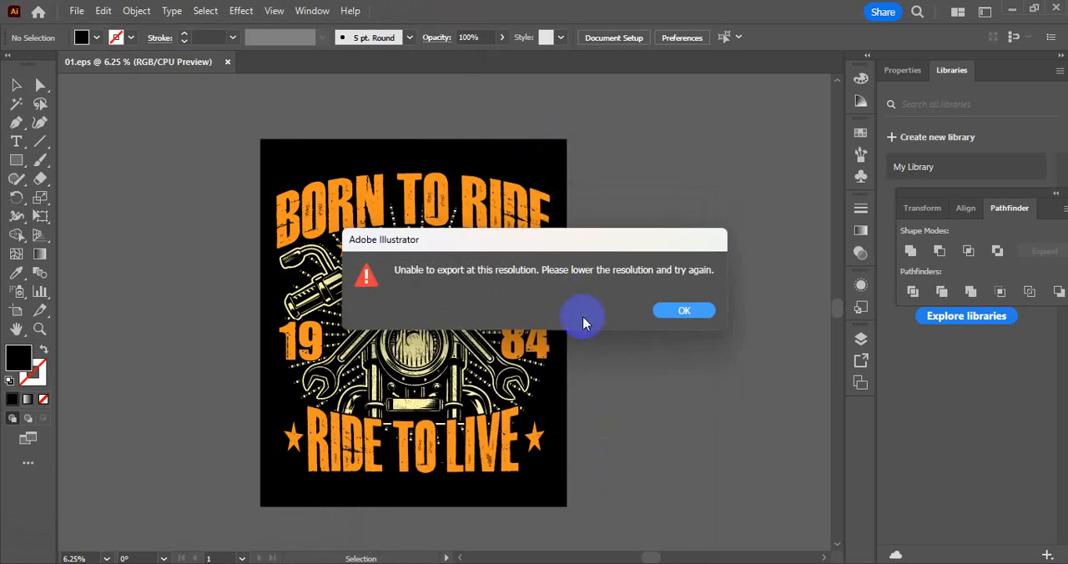
left_click(675, 311)
Save the artwork for web as a 4500 × 5400 px JPEG at 96% quality, named 01.jpg in folder 01
left_click(77, 11)
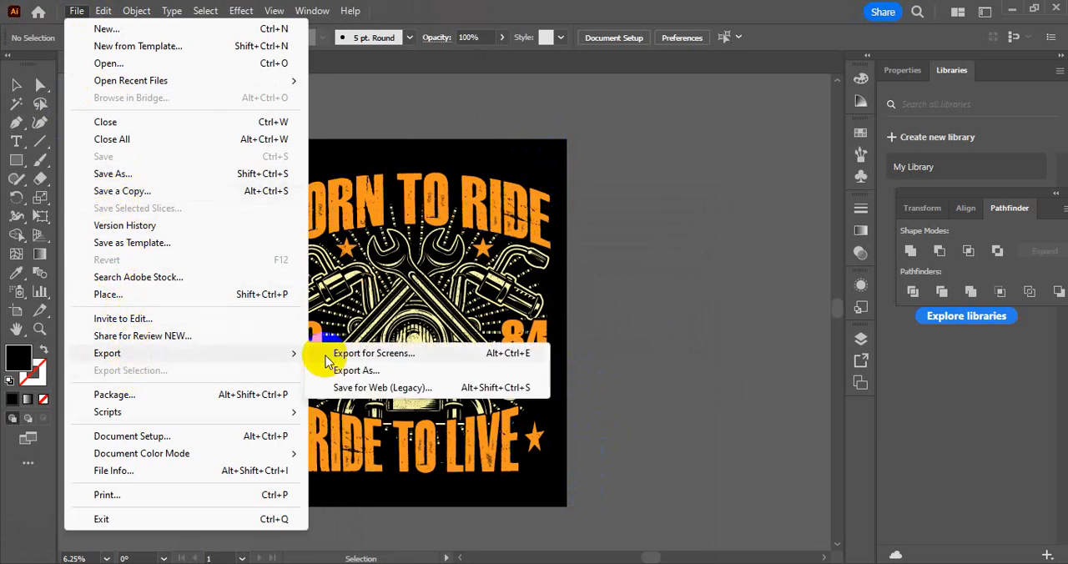
mouse_move(275, 353)
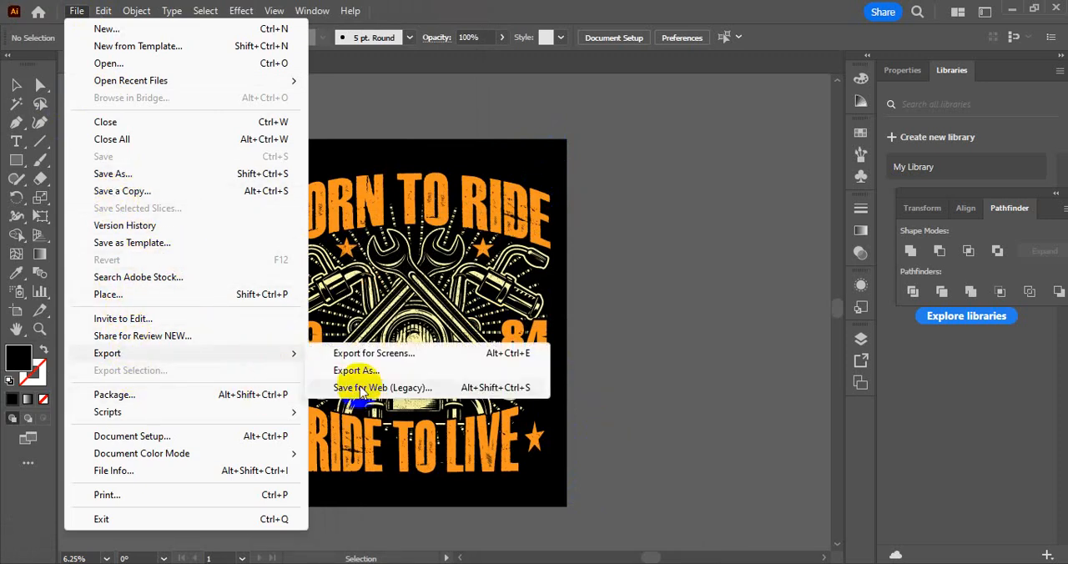
left_click(367, 388)
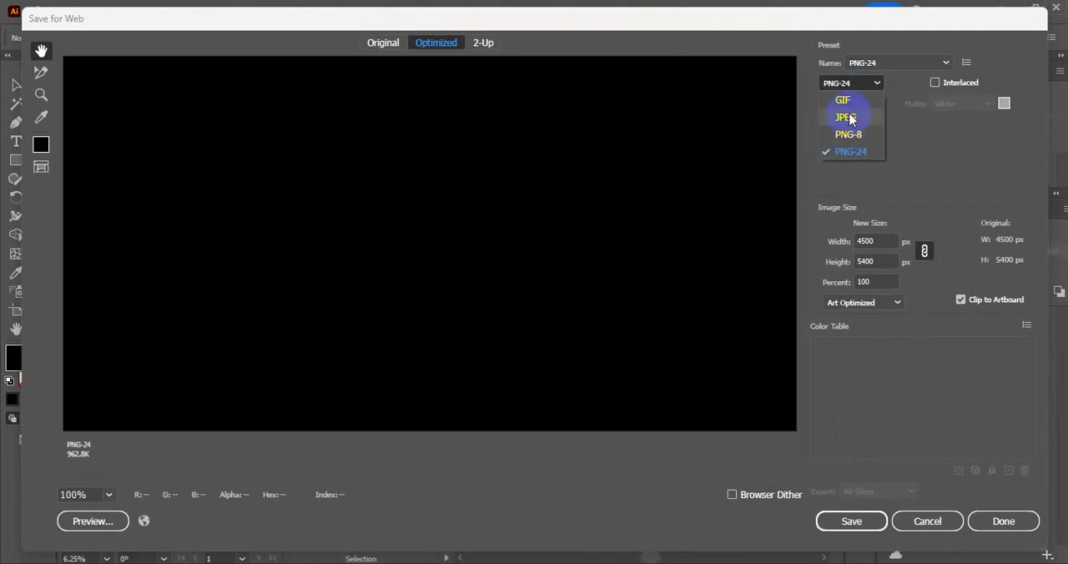
left_click(851, 119)
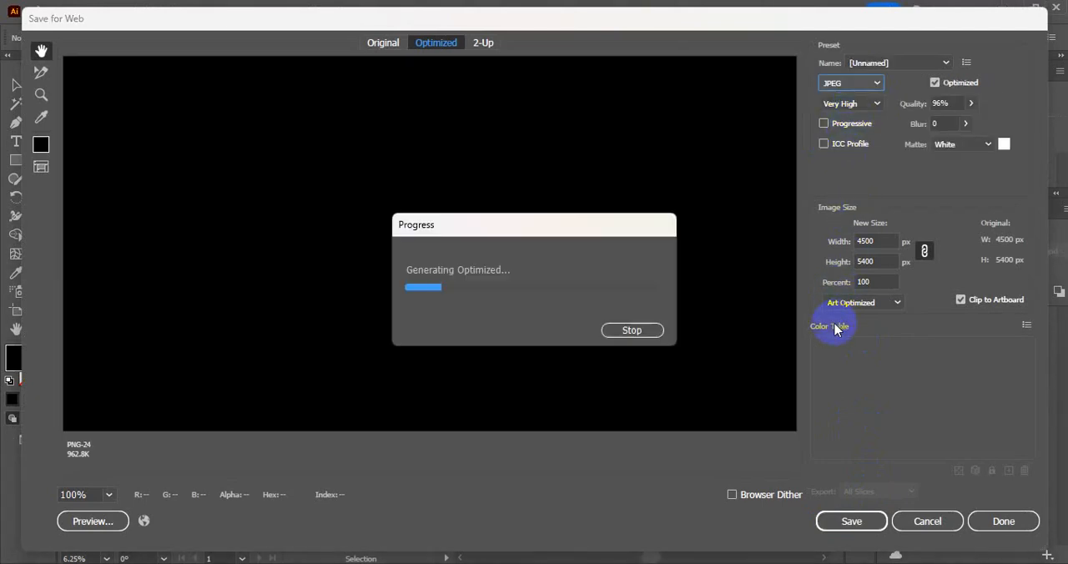
left_click(871, 521)
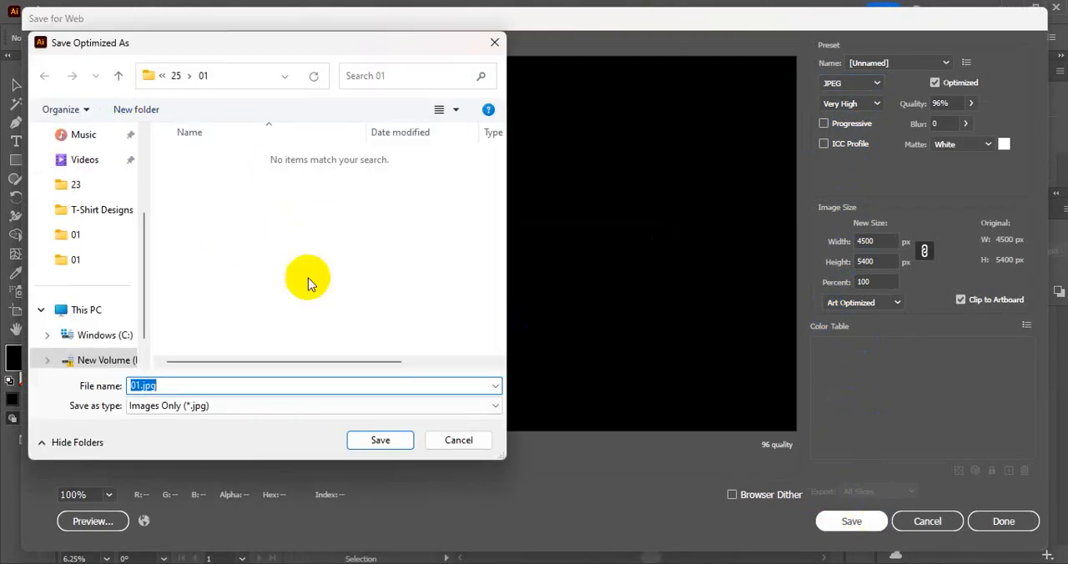
left_click(359, 439)
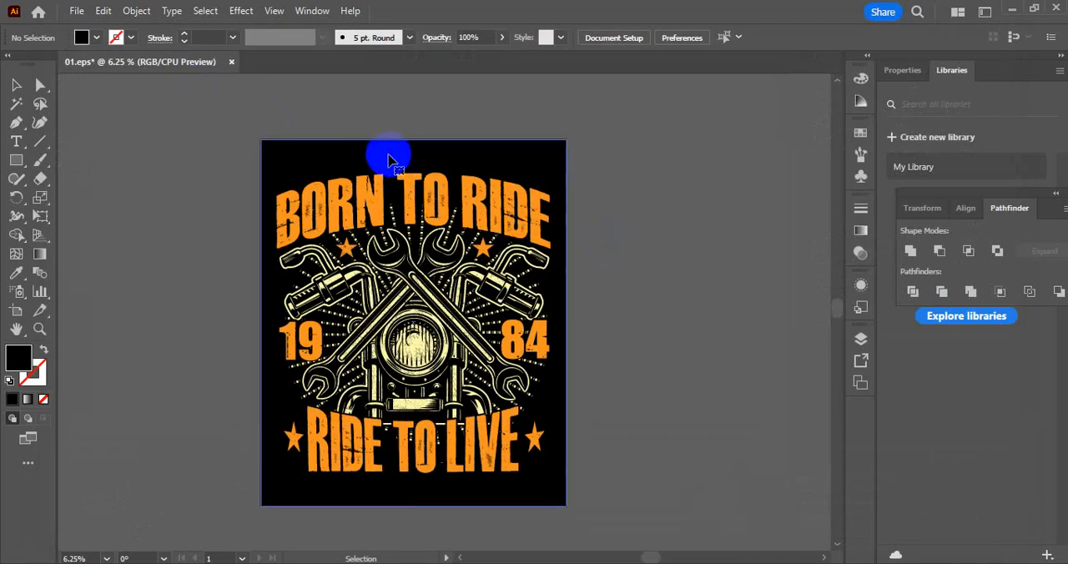
Delete the black background and export the design as 01.png at 300 ppi with a transparent background
left_click(389, 160)
key("Delete")
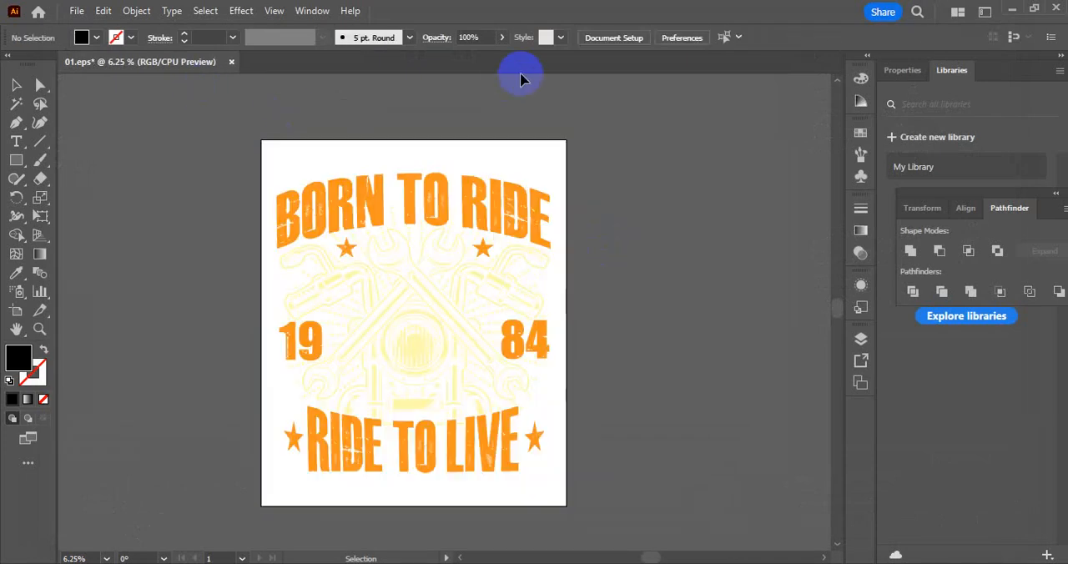
left_click(76, 10)
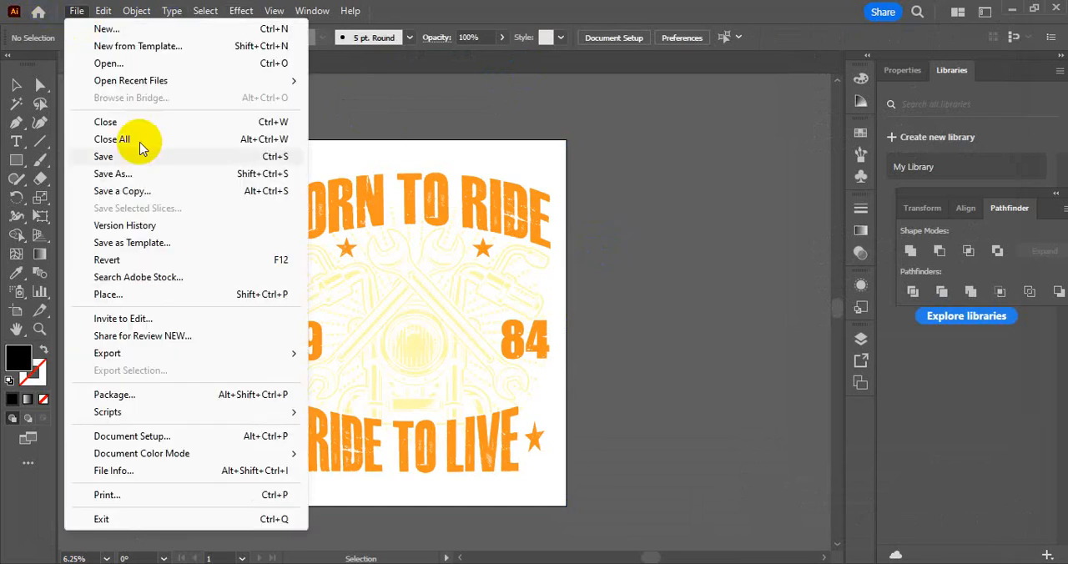
mouse_move(205, 353)
left_click(359, 370)
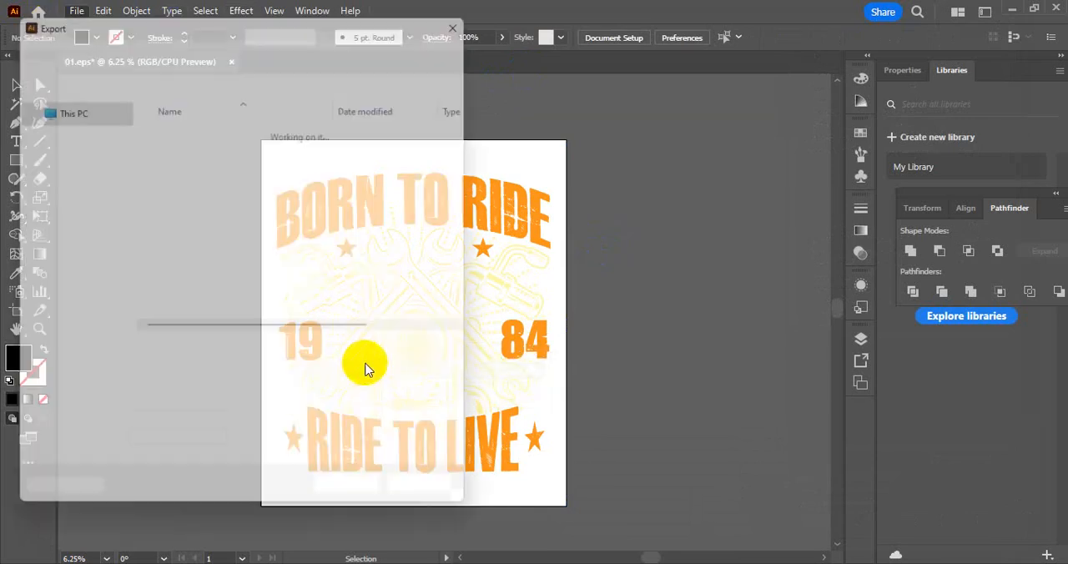
left_click(172, 375)
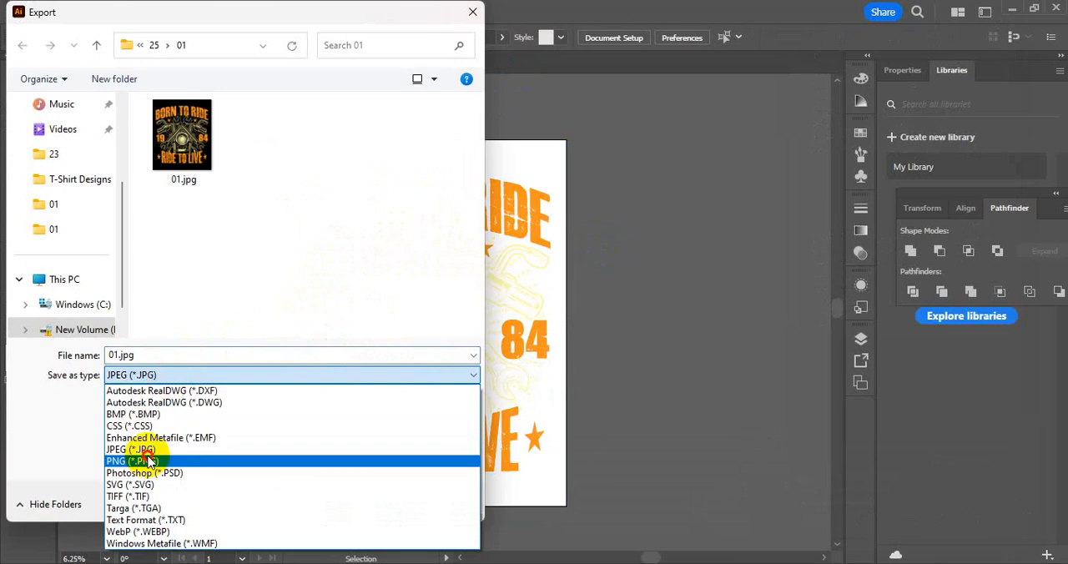
left_click(147, 464)
left_click(360, 504)
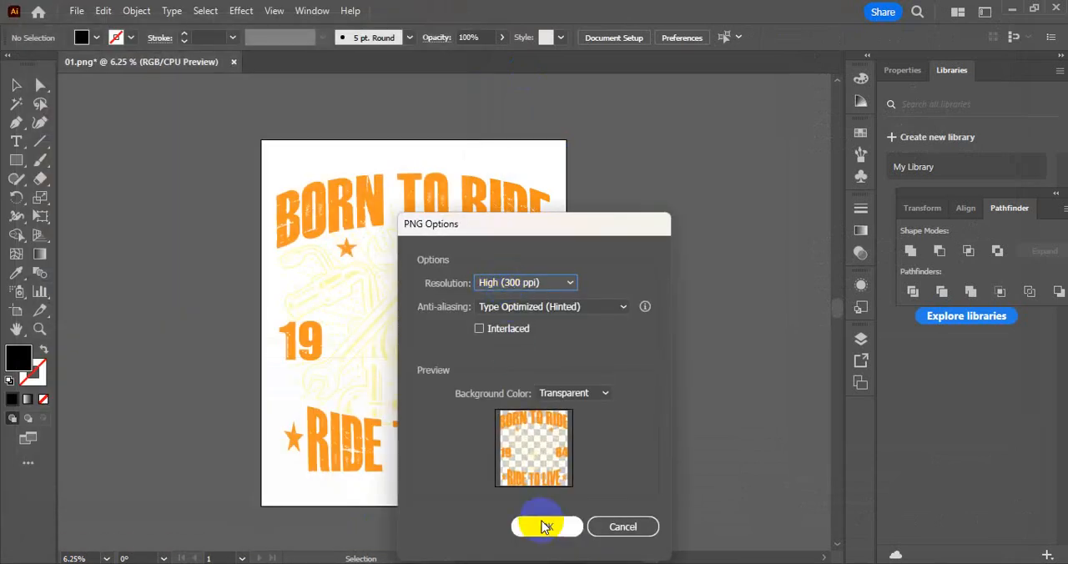
left_click(544, 527)
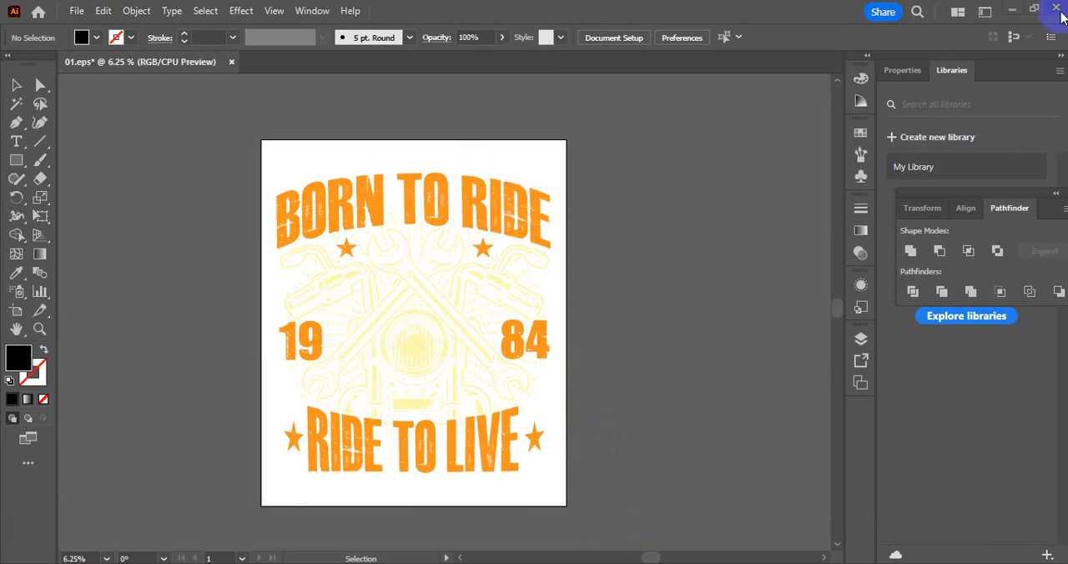
left_click(1056, 8)
left_click(659, 312)
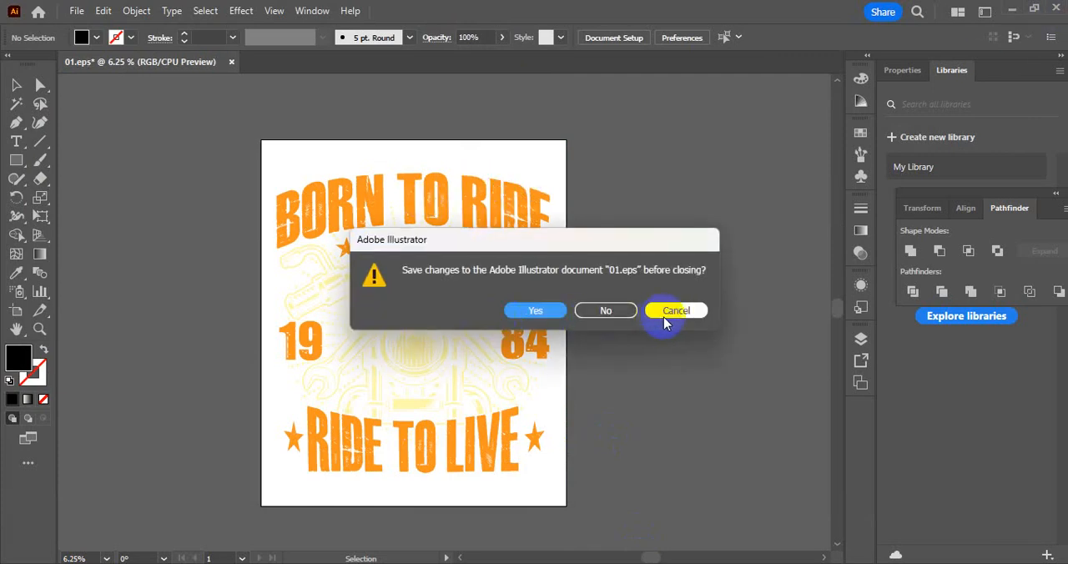
Select the whole Born to Ride design, apply Expand Appearance and Expand to it, and deselect everything
left_click_drag(367, 200, 350, 190)
left_click_drag(553, 452, 382, 266)
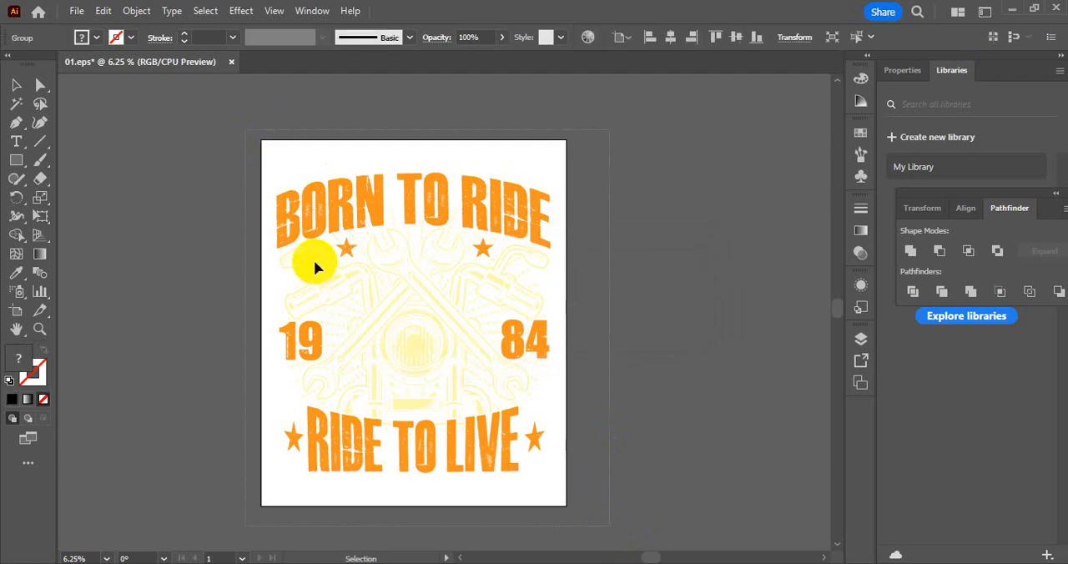
left_click(136, 10)
left_click(248, 242)
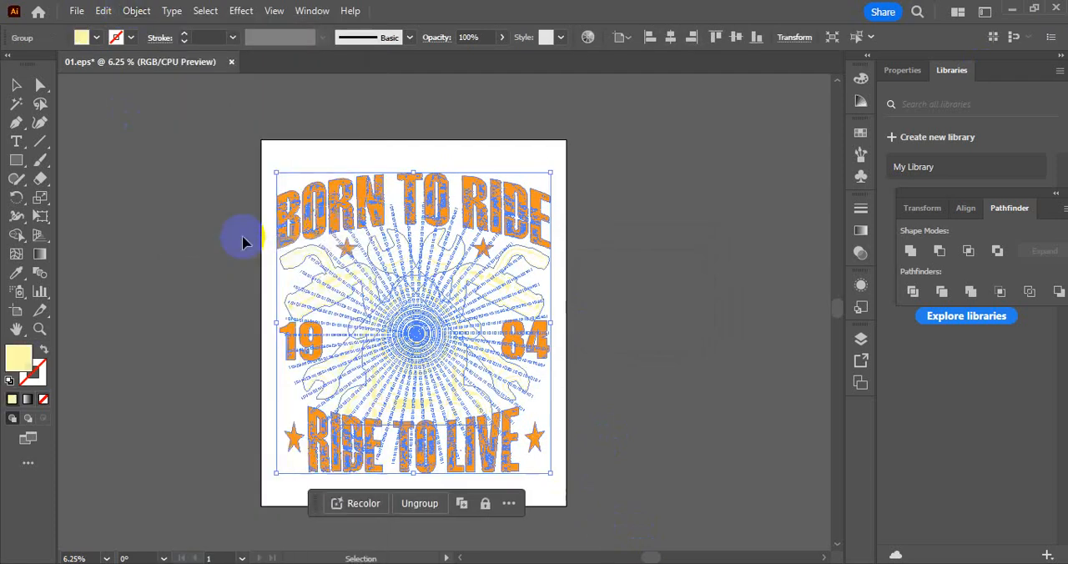
left_click(136, 12)
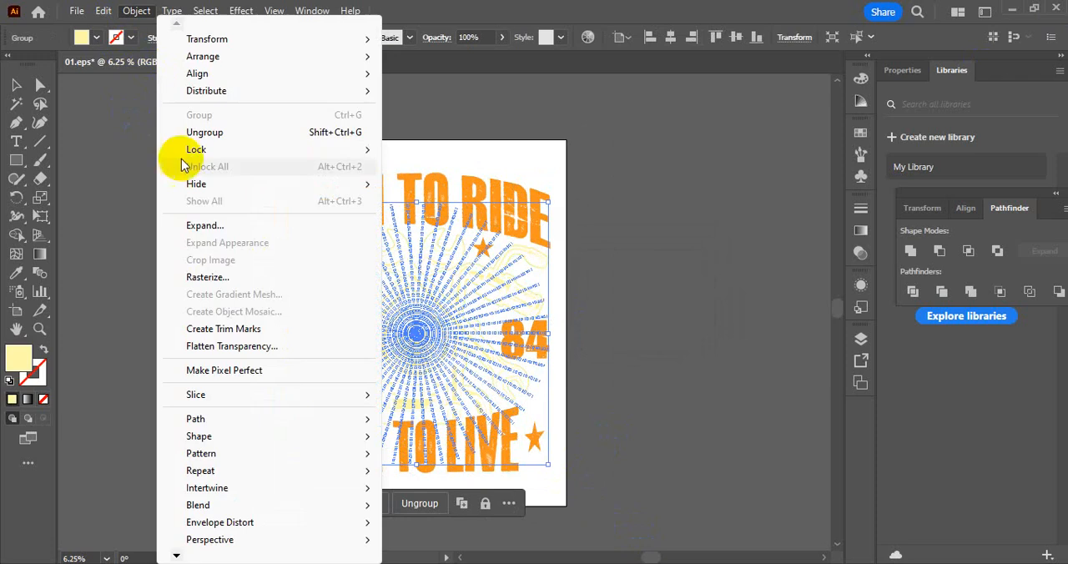
left_click(207, 225)
left_click(696, 285)
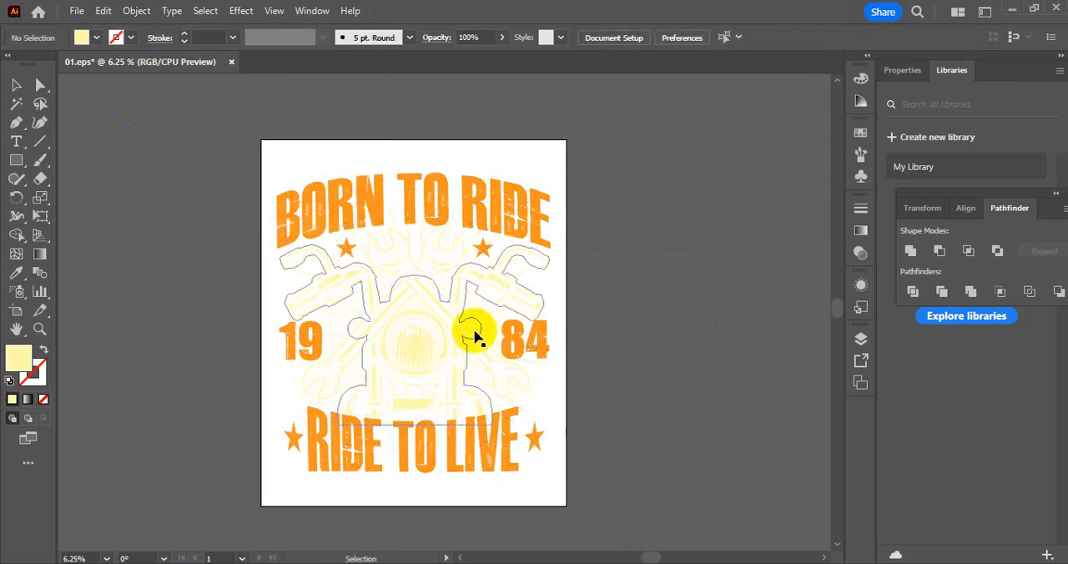
left_click(475, 332)
left_click(632, 270)
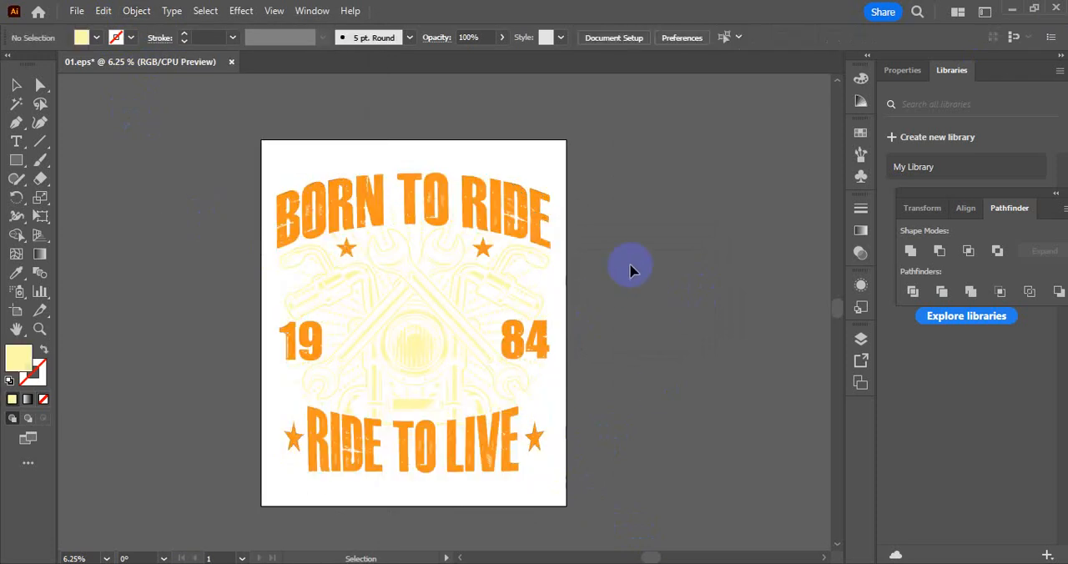
Save the background-free, expanded artwork to the existing 01.eps file
left_click(76, 10)
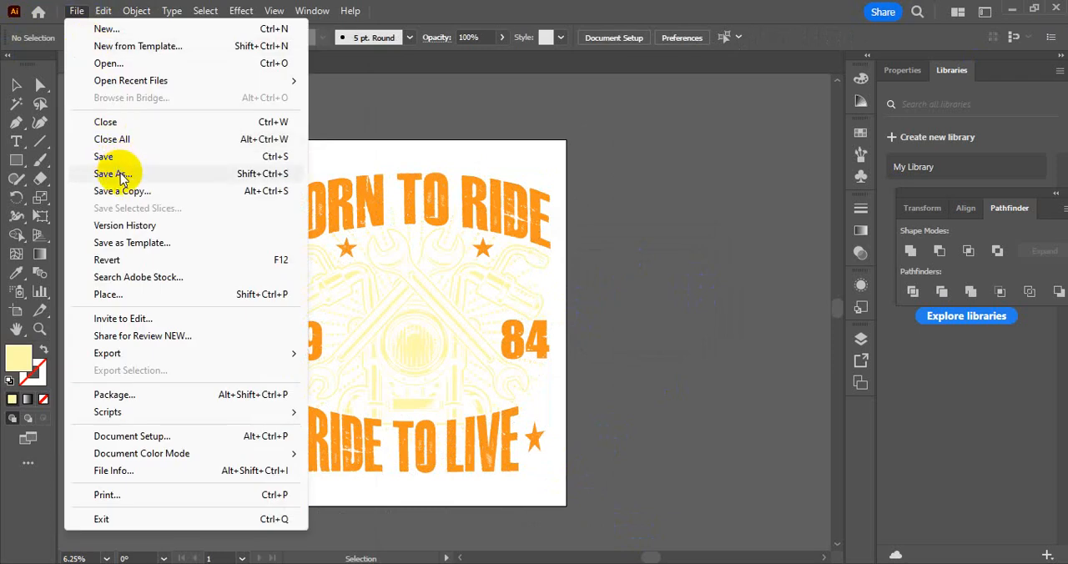
left_click(120, 156)
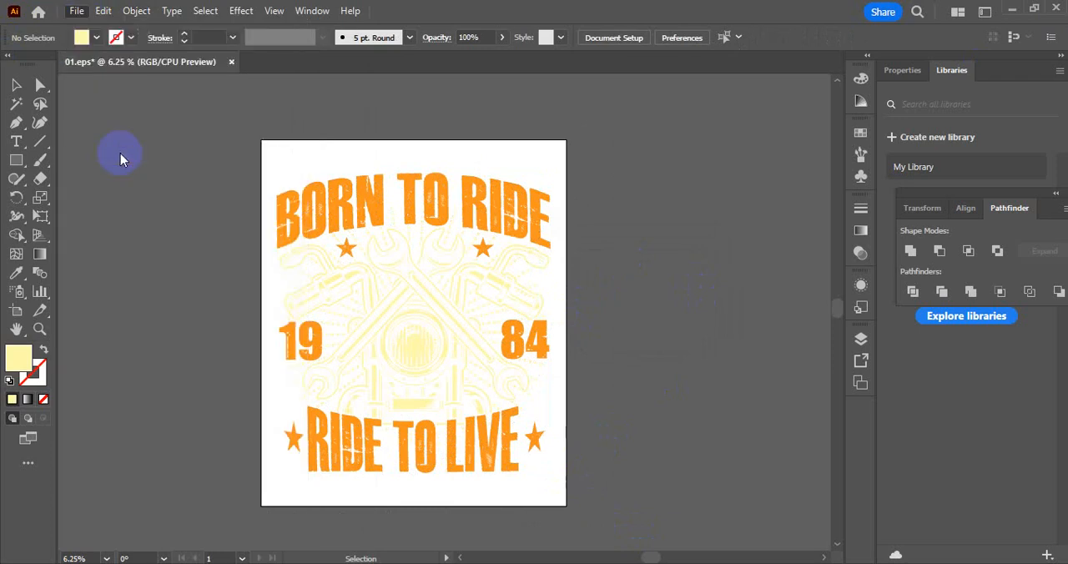
left_click(617, 315)
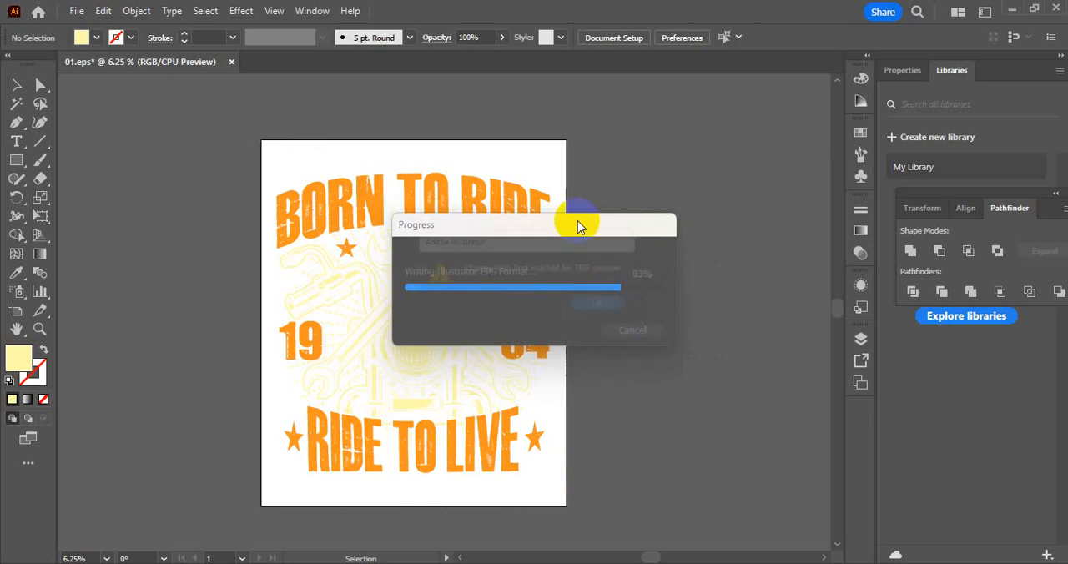
Finish saving and close the 01.eps document, then switch to File Explorer and show folder 01's exported files as large thumbnails
left_click(605, 319)
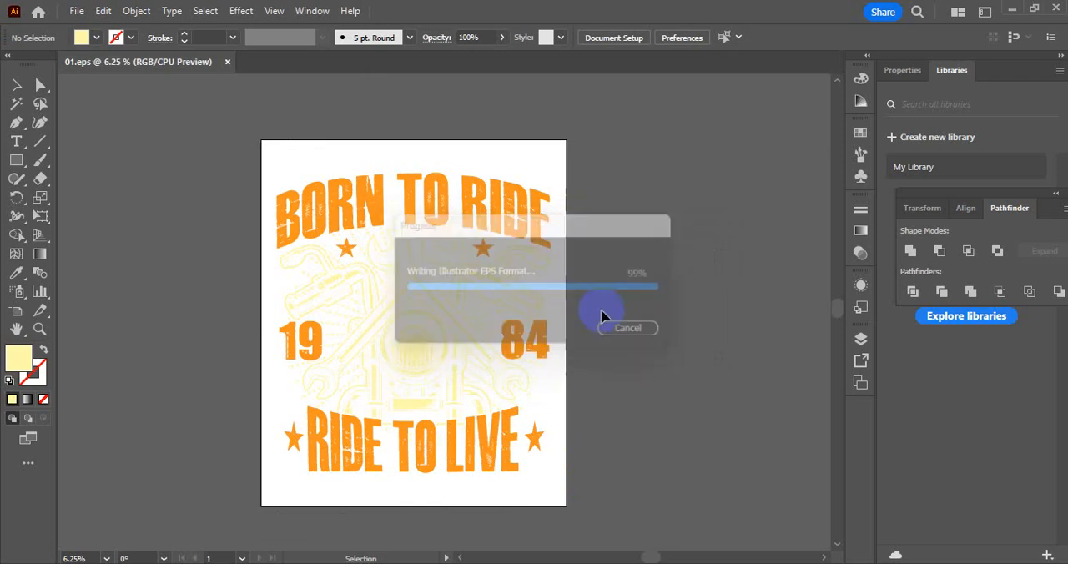
left_click(233, 61)
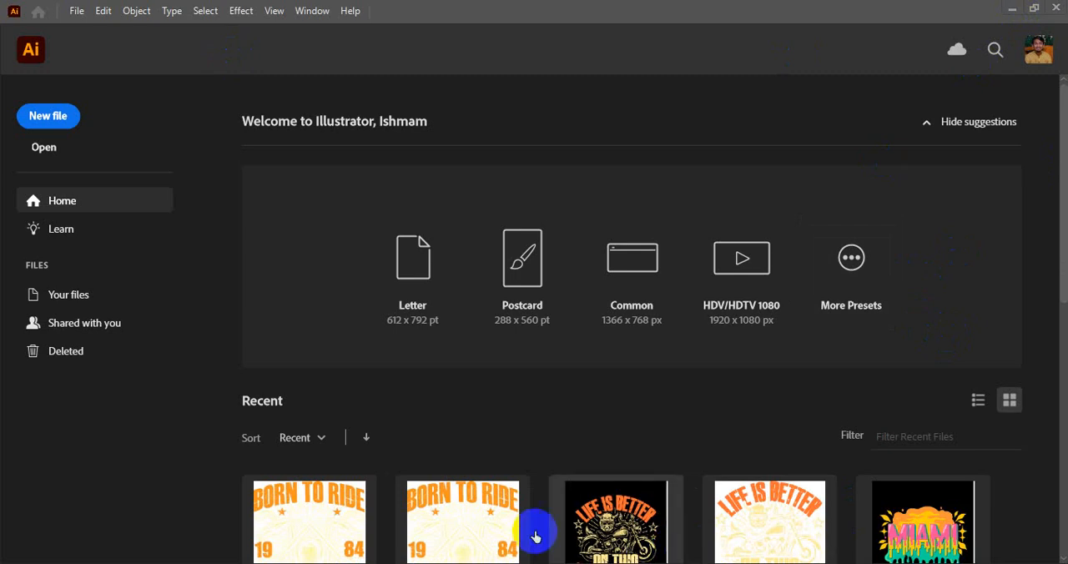
mouse_move(588, 563)
left_click(614, 544)
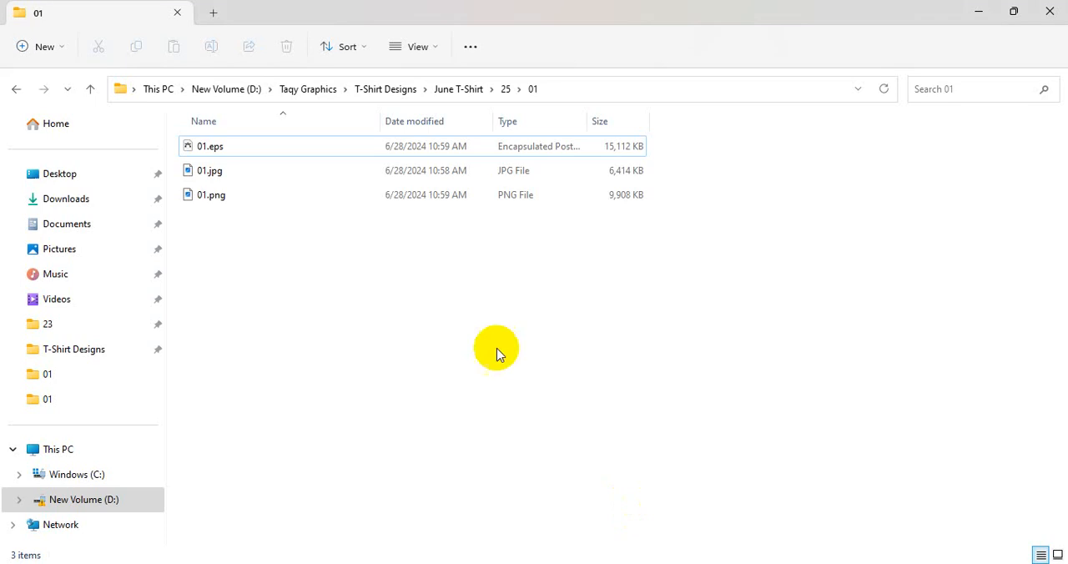
left_click(1057, 554)
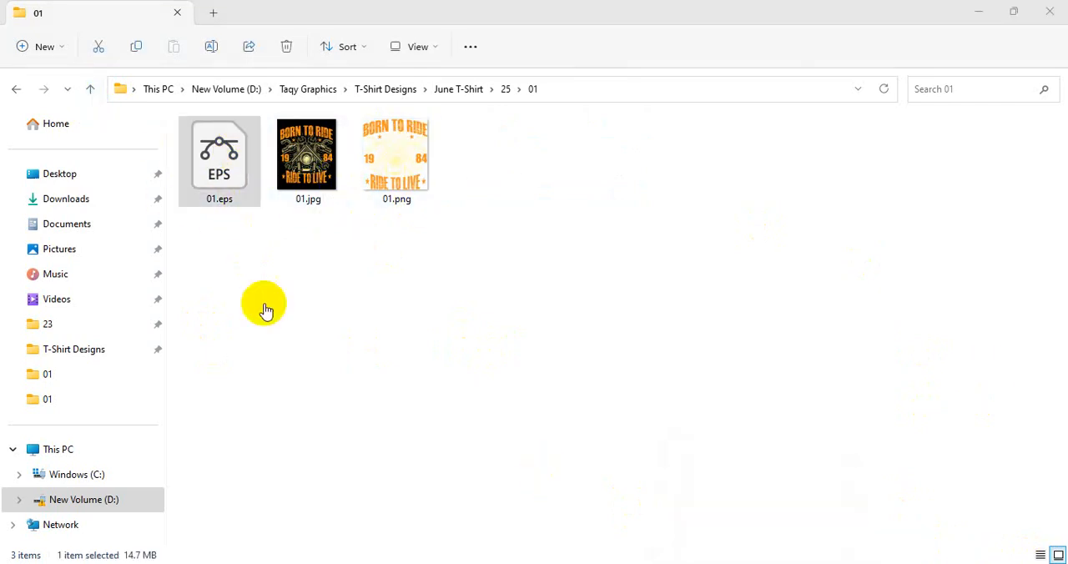
Go up to folder 25 and compress the 01 folder into a ZIP archive named 01.zip
left_click(88, 90)
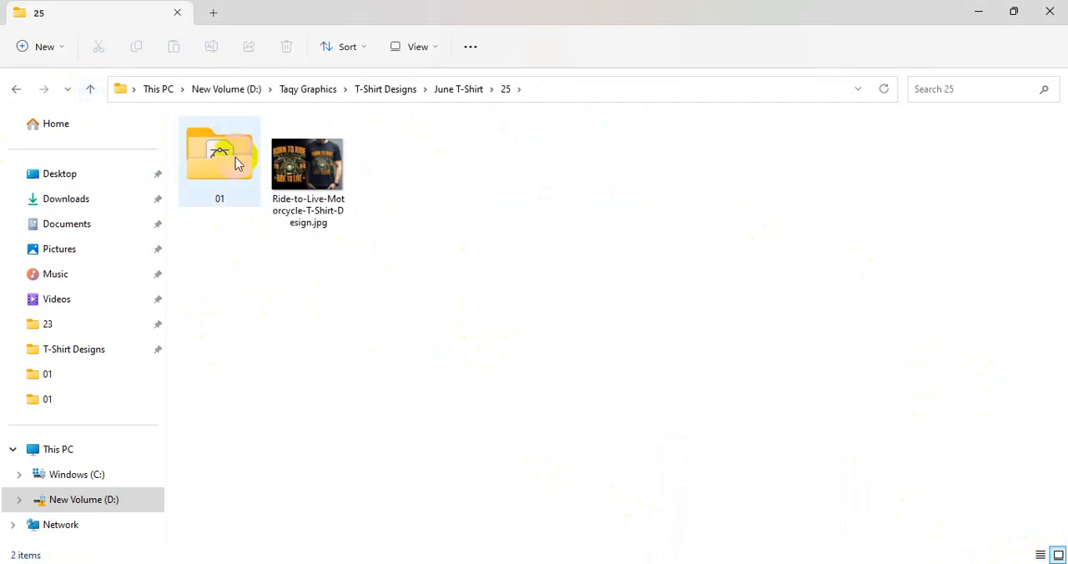
double_click(215, 162)
right_click(215, 162)
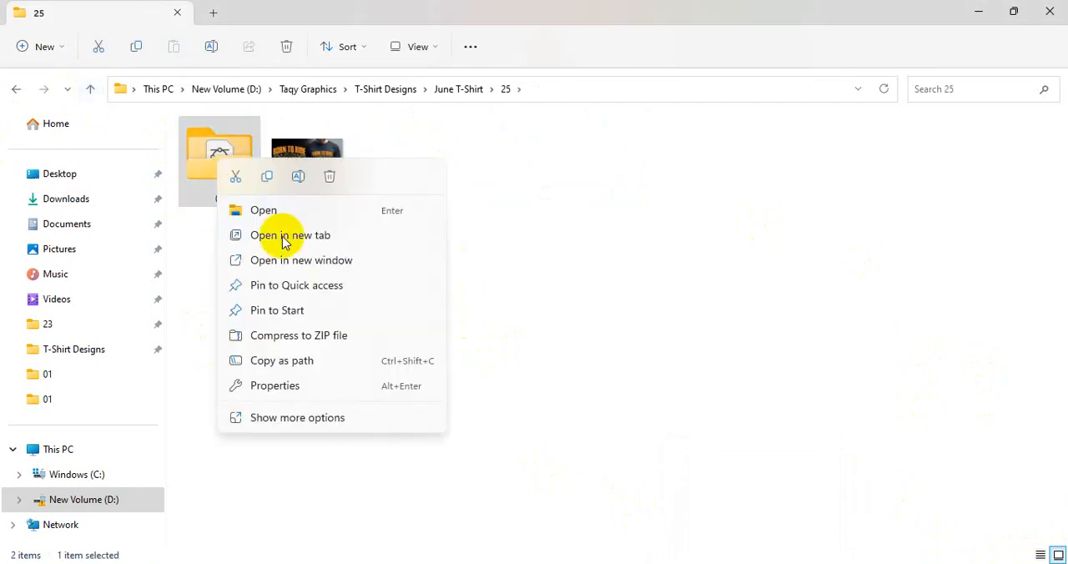
left_click(311, 339)
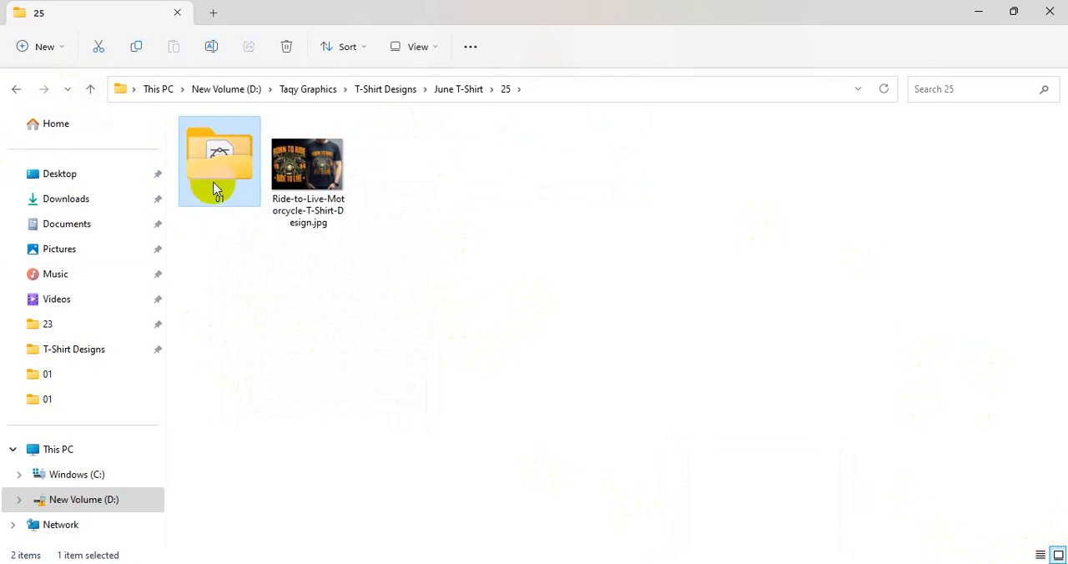
left_click(263, 317)
View the Ride-to-Live-Motorcycle-T-Shirt-Design.jpg mockup at full size and close the image viewer
double_click(435, 169)
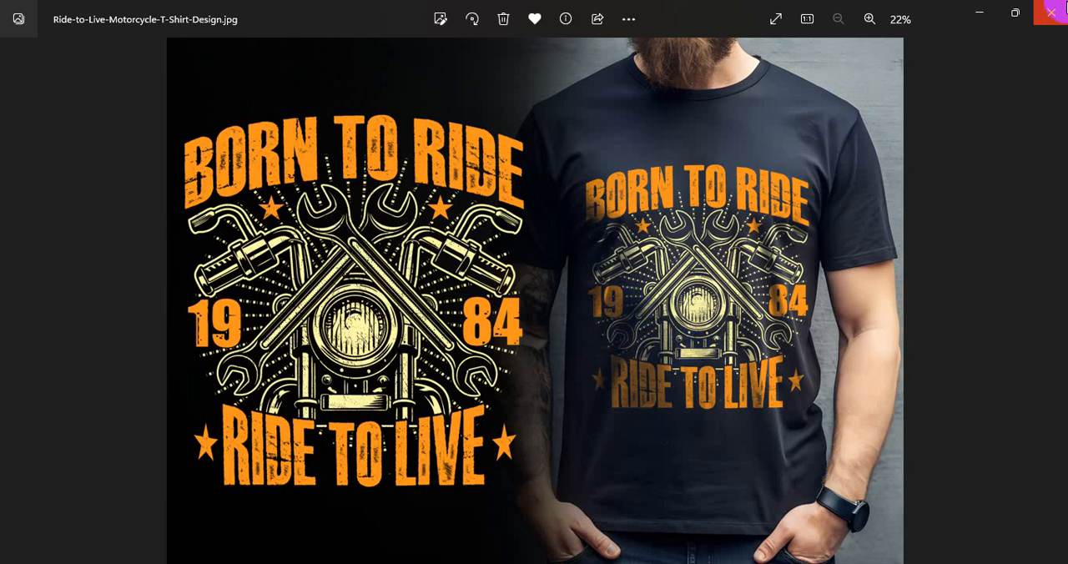
left_click(1050, 12)
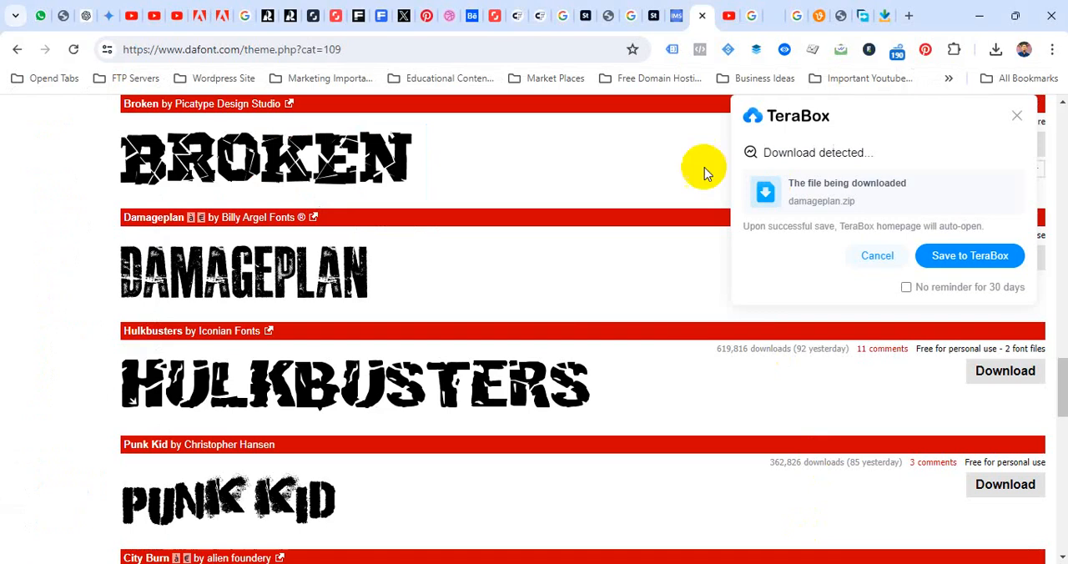
Switch to the Creative Fabrica designer dashboard in the browser and open the page for adding a new graphic product
left_click(520, 15)
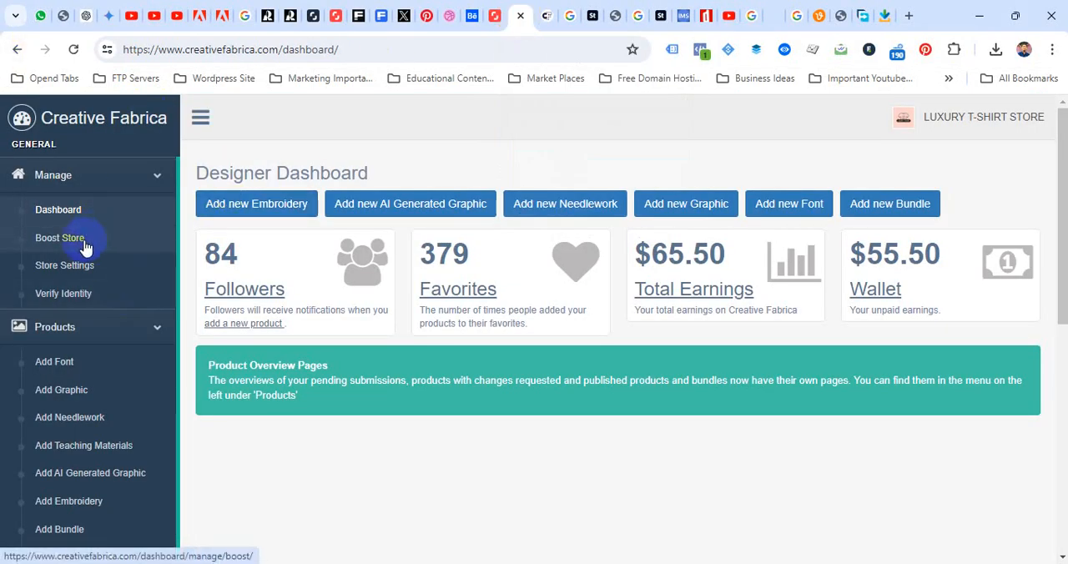
left_click(102, 394)
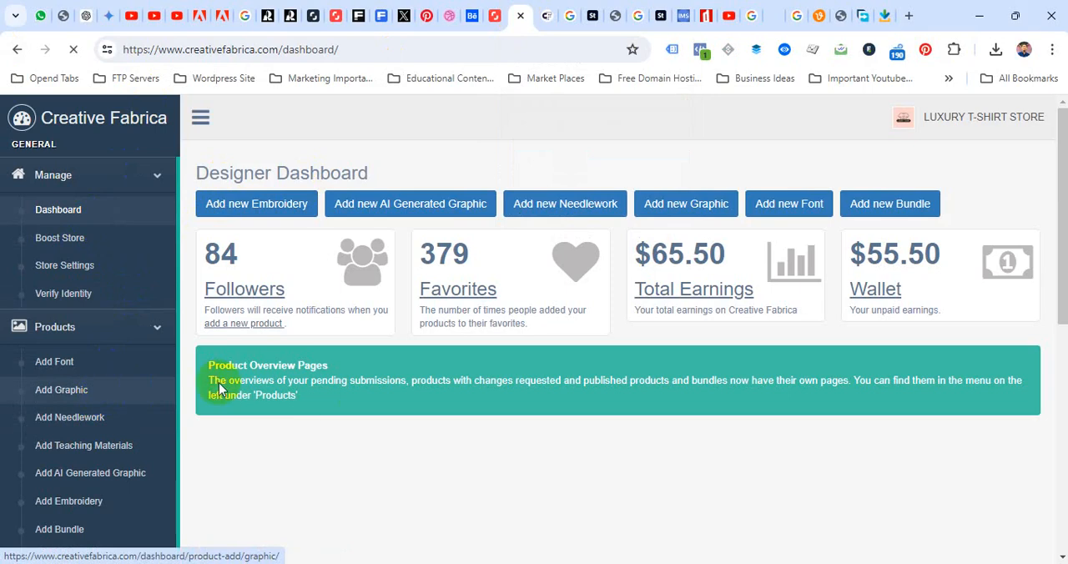
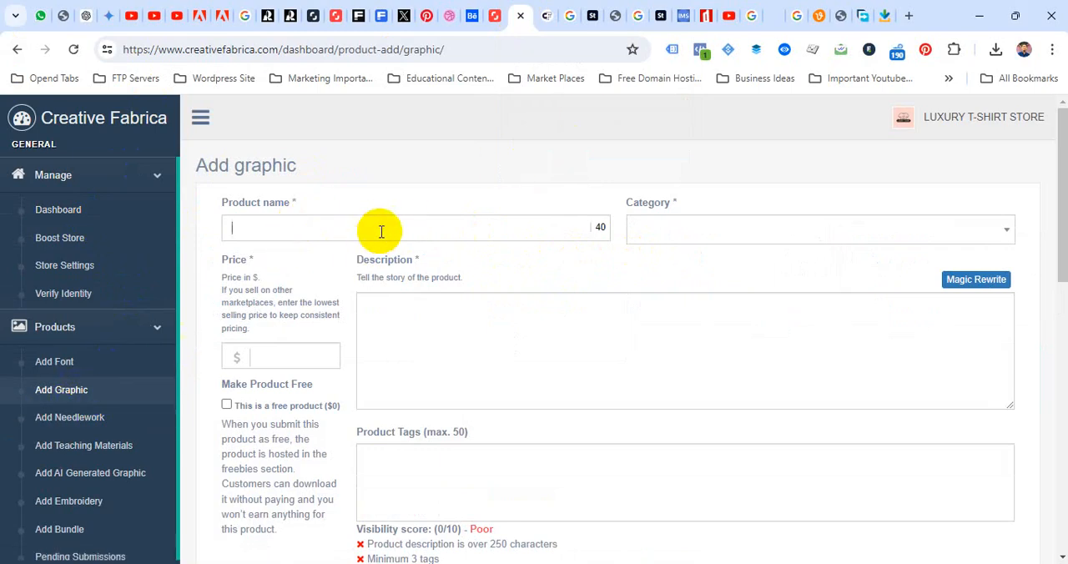
Open the store's existing Motorcycle T-Shirt Design listing from the LUXURY T-SHIRT STORE page as a reference
left_click(551, 18)
scroll(510, 386, "down", 5)
scroll(510, 392, "down", 2)
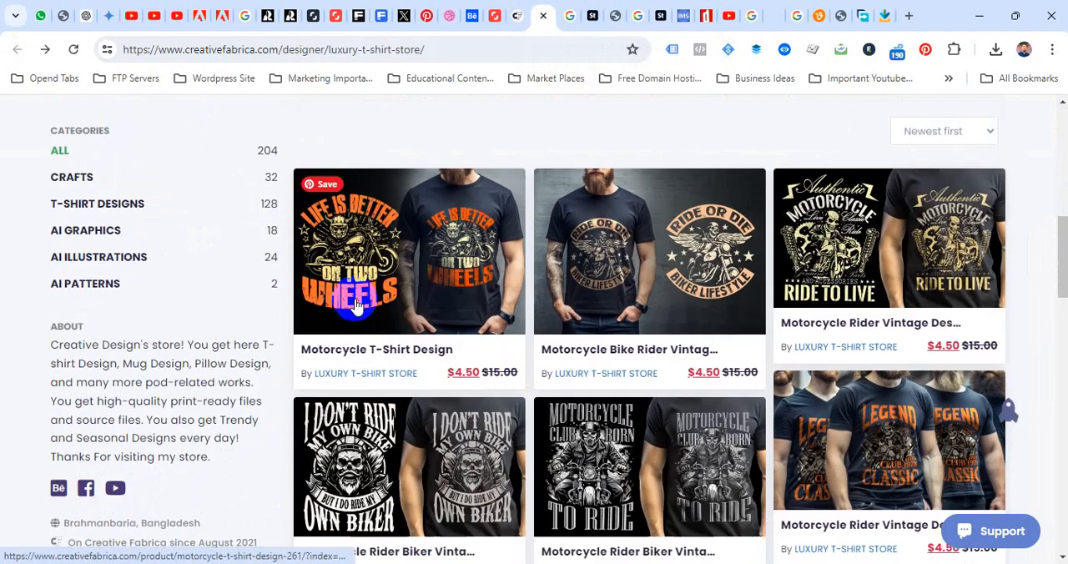
left_click(420, 251)
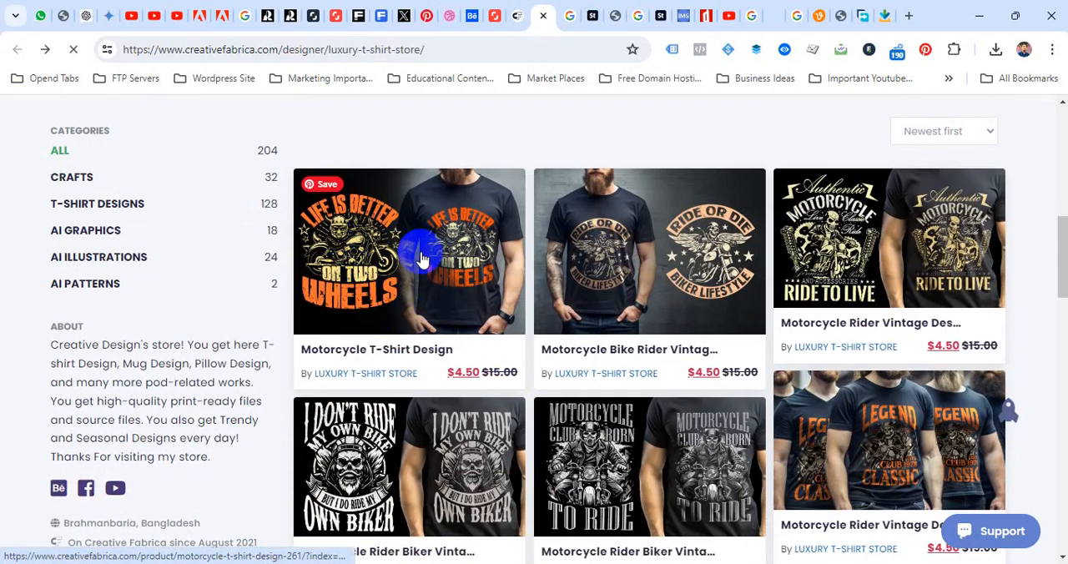
scroll(488, 297, "down", 7)
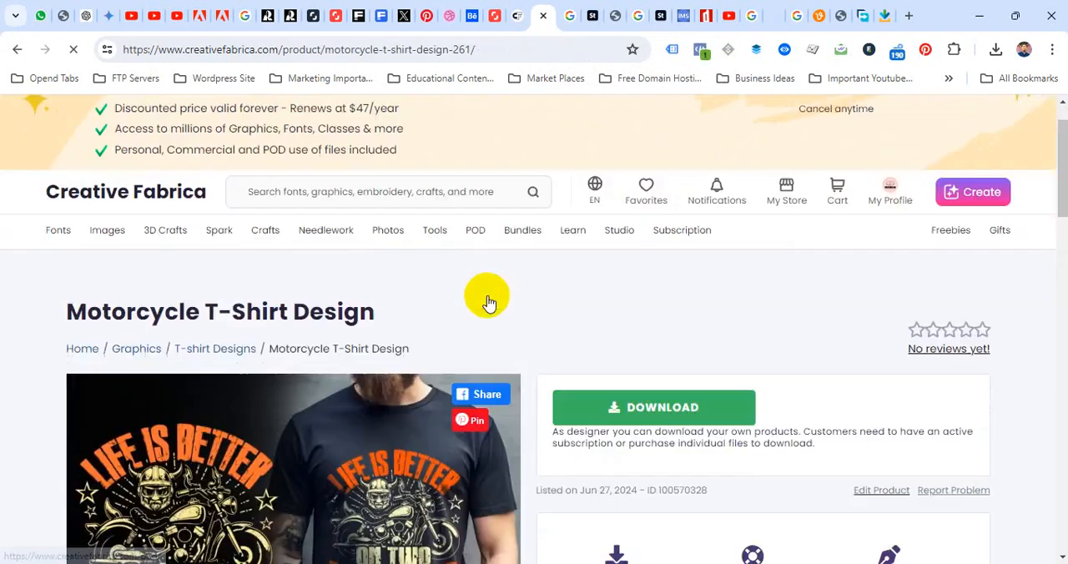
scroll(453, 296, "up", 6)
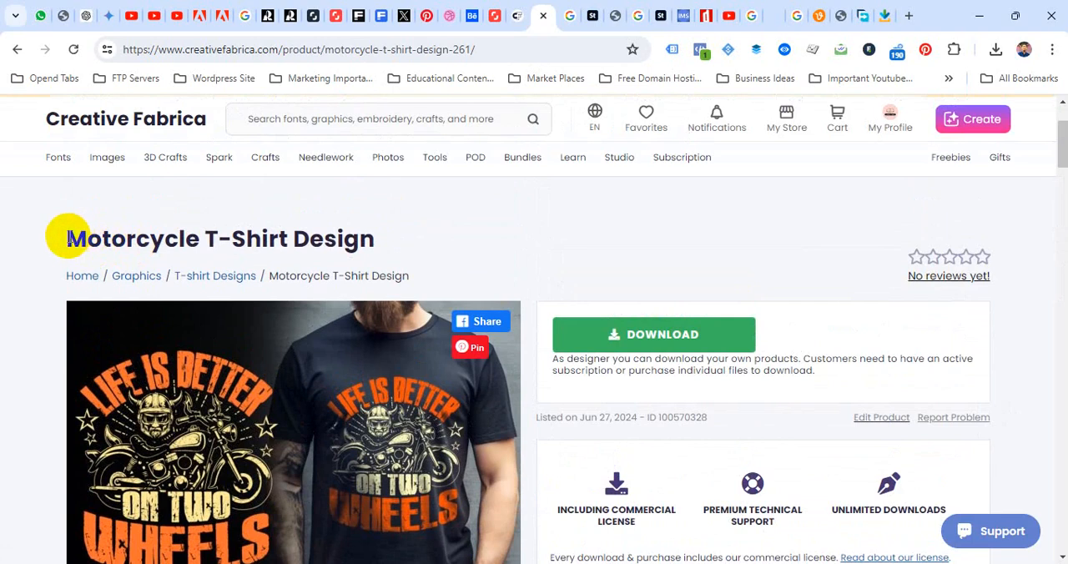
Copy the listing's title and name the new product "Motorcycle T-Shirt Design Ride to Live" in the Add graphic form
left_click_drag(68, 237, 376, 231)
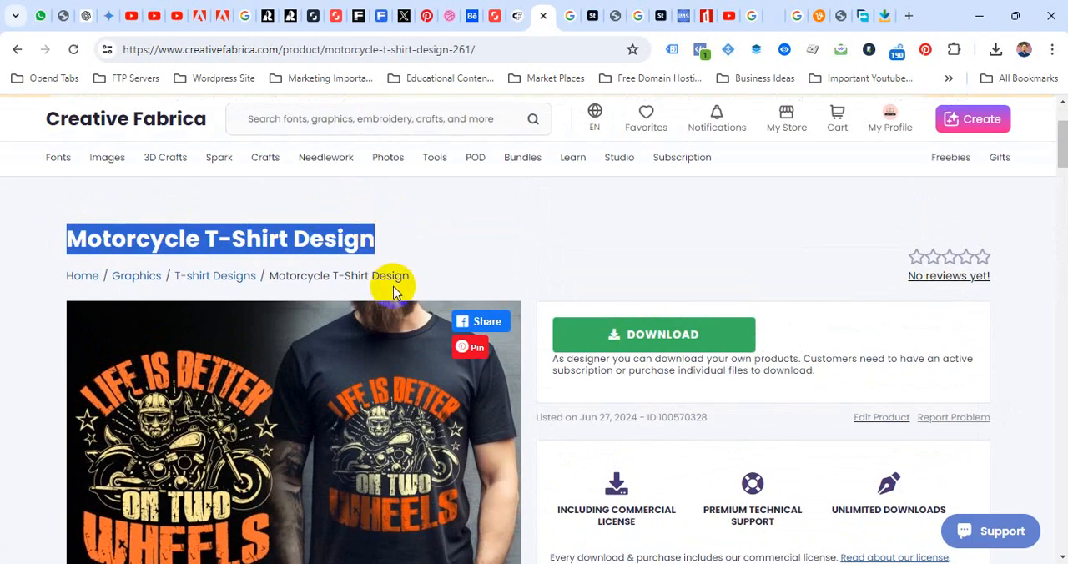
scroll(380, 234, "down", 2)
left_click(510, 20)
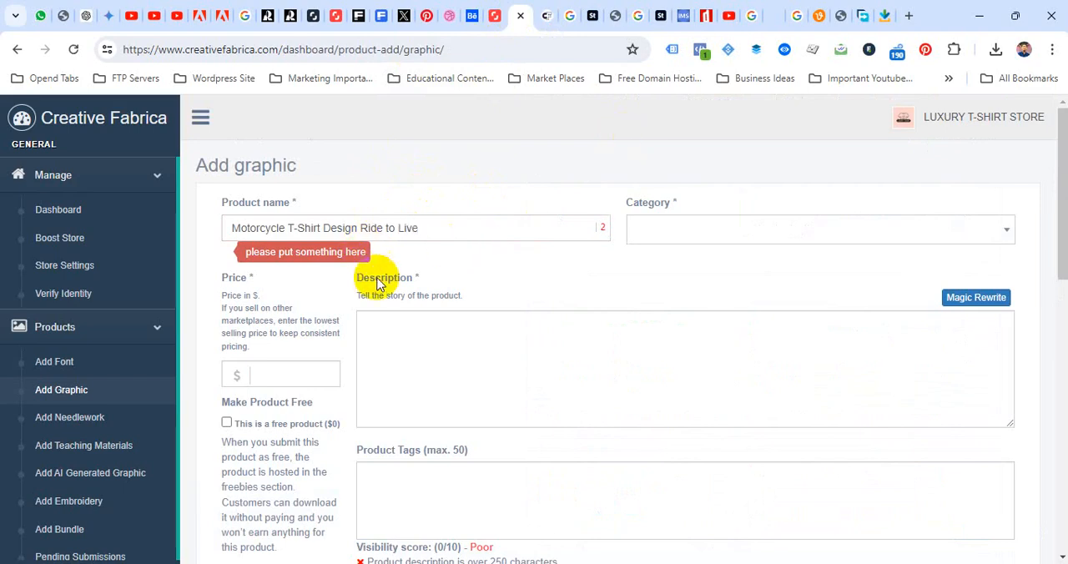
Set the new product's category to T-shirt Designs
left_click(734, 234)
scroll(747, 315, "down", 10)
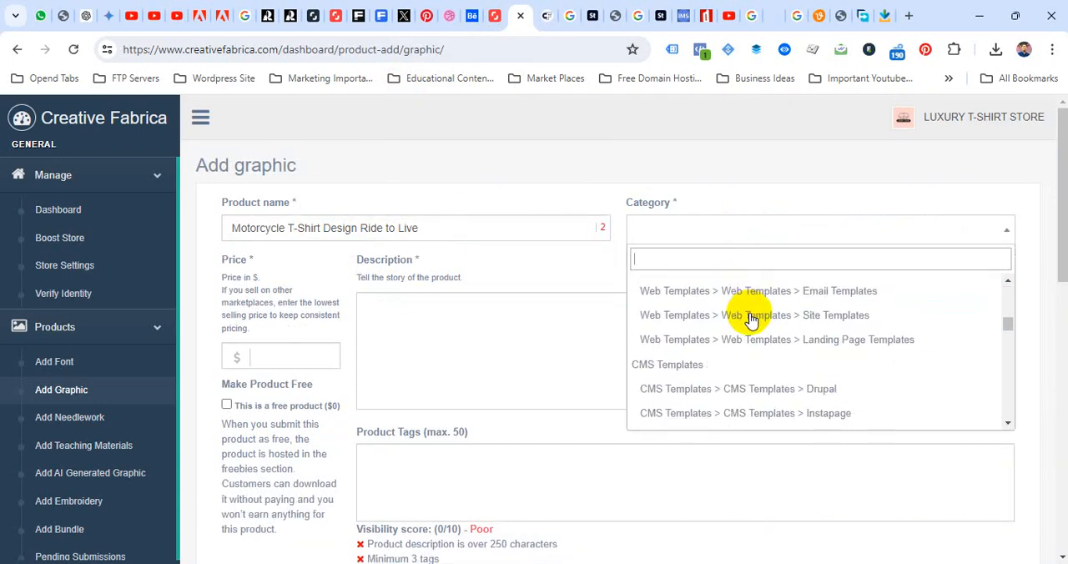
scroll(750, 319, "down", 15)
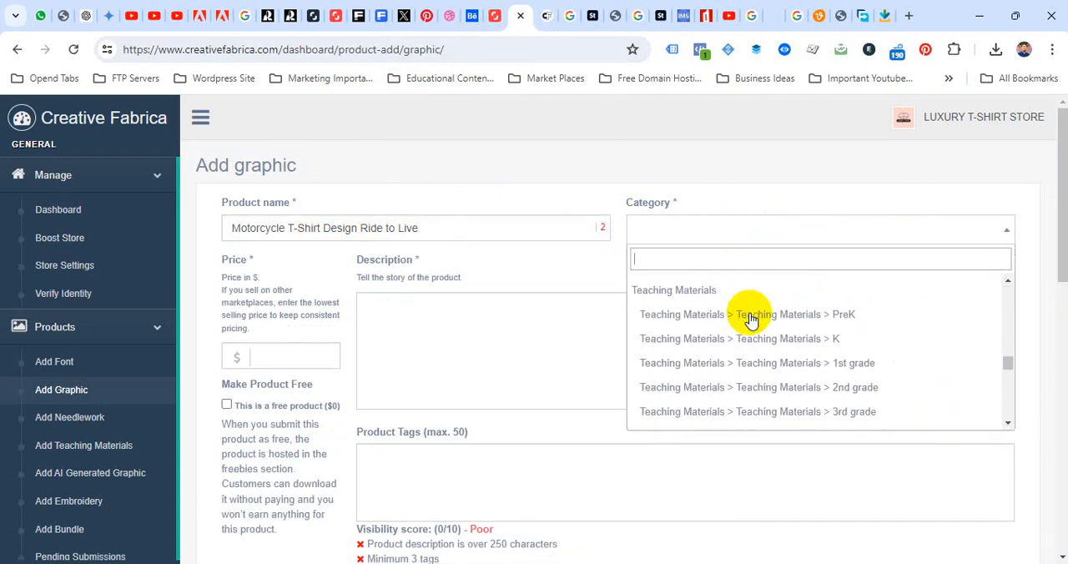
scroll(751, 321, "down", 15)
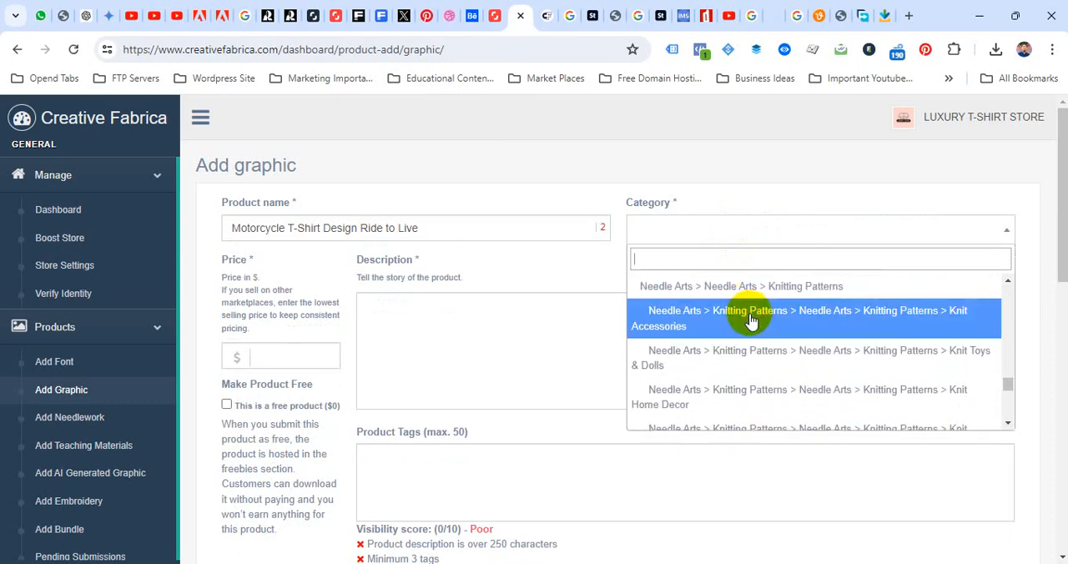
scroll(746, 329, "up", 5)
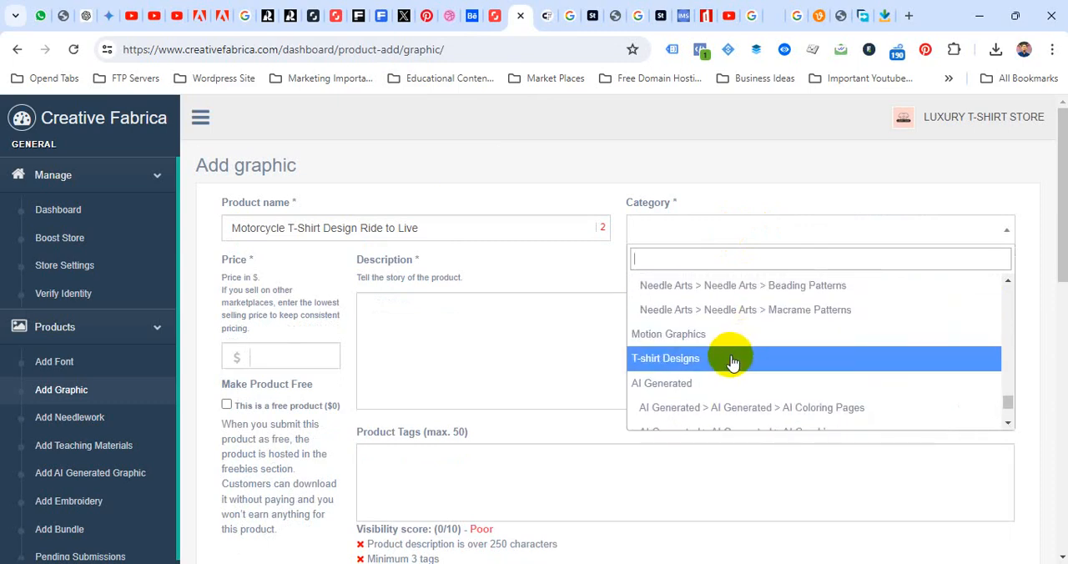
left_click(727, 355)
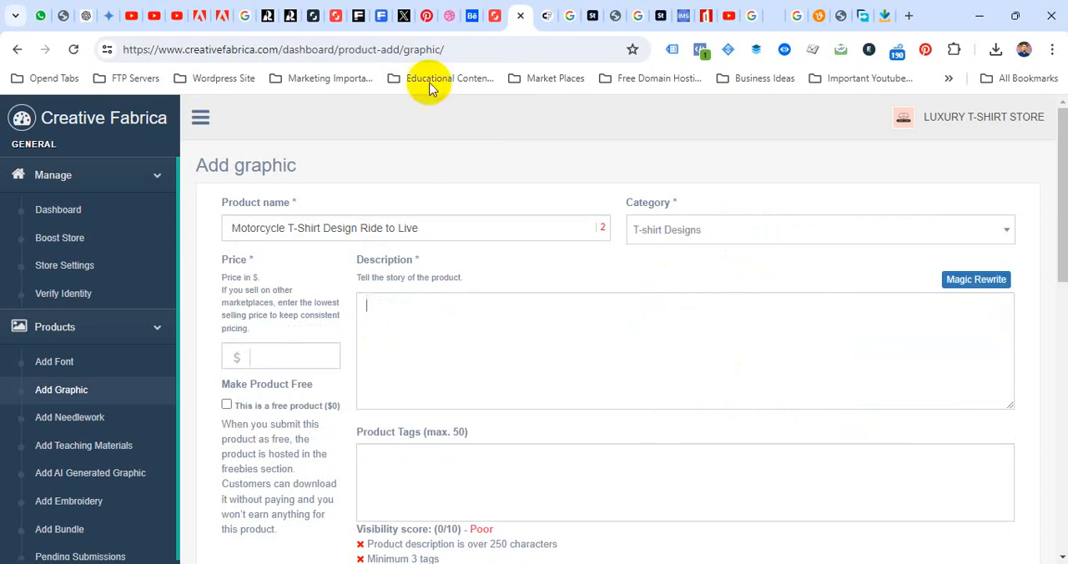
Copy the full description text from the existing Motorcycle T-Shirt Design listing into the new product's Description
left_click(543, 16)
scroll(79, 328, "down", 3)
scroll(79, 327, "down", 3)
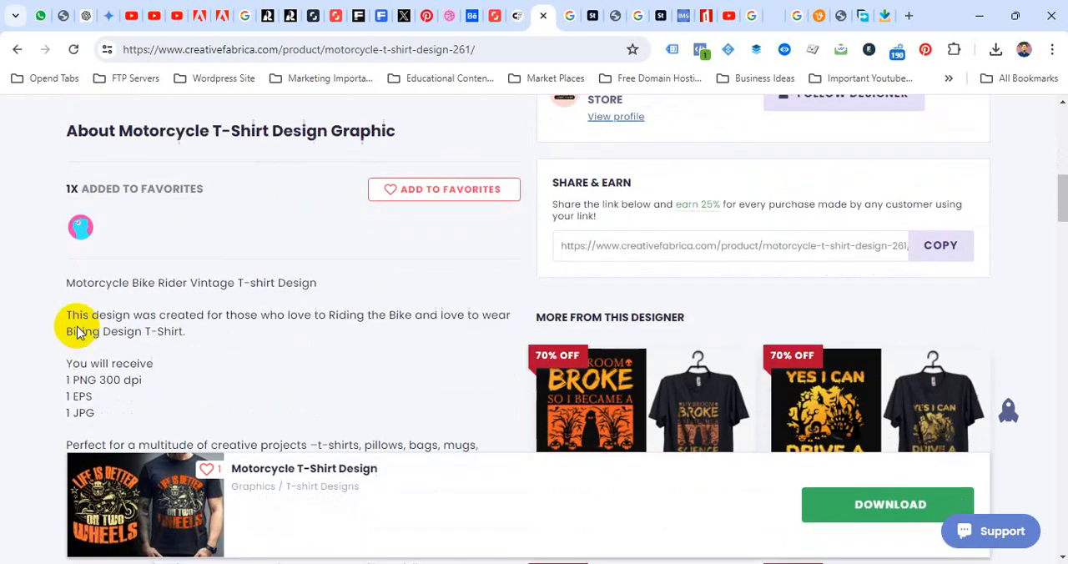
left_click_drag(60, 213, 226, 388)
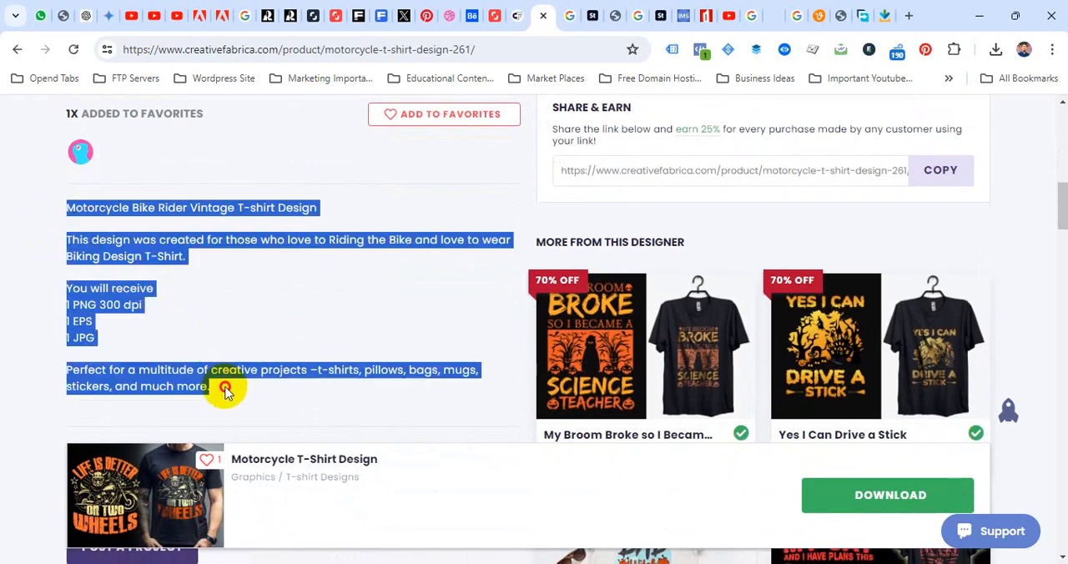
left_click(517, 16)
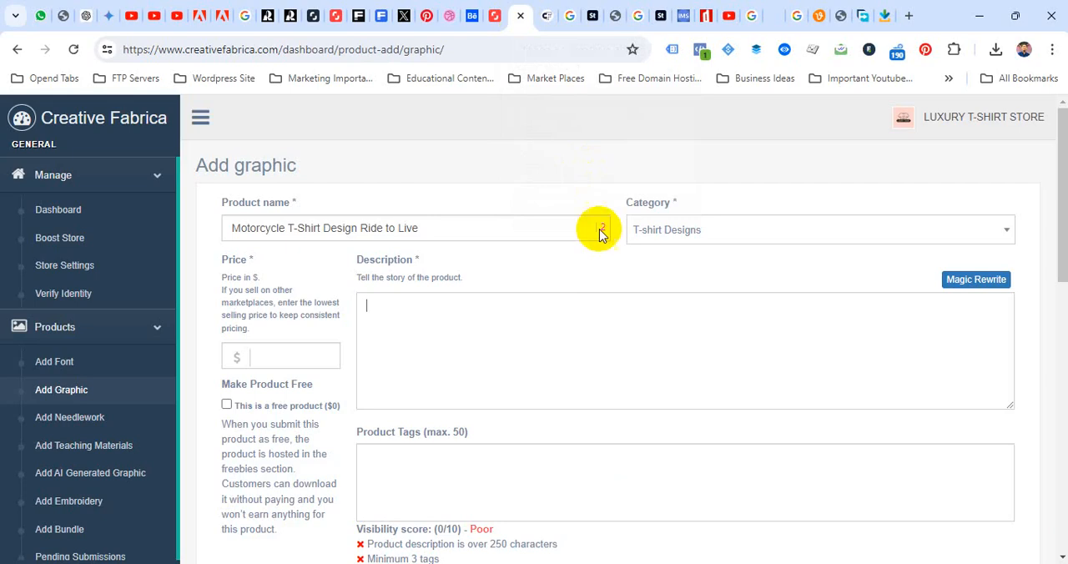
left_click(556, 307)
key("ctrl+v")
scroll(537, 333, "up", 5)
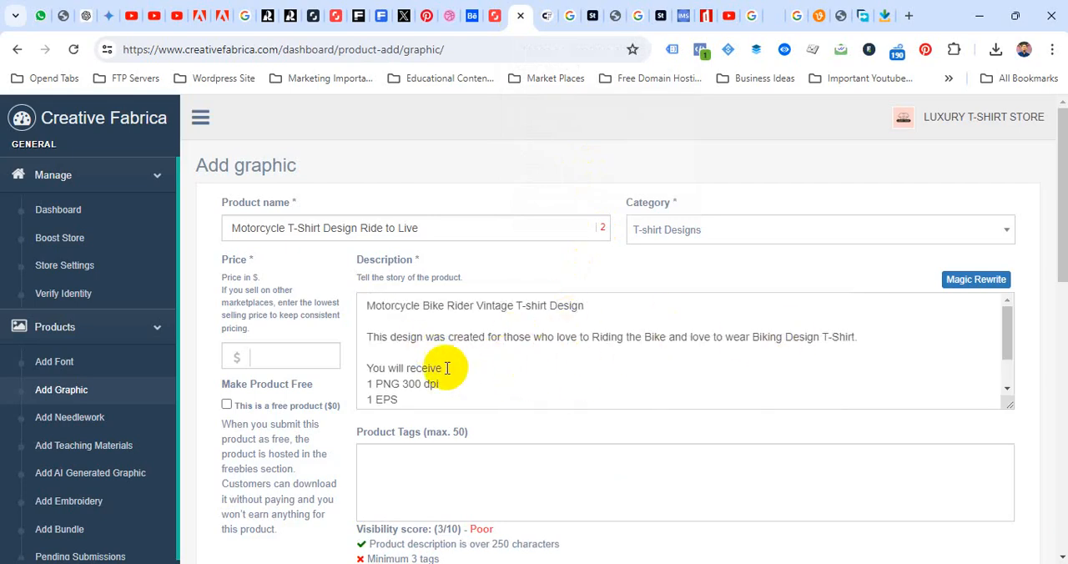
scroll(442, 369, "down", 2)
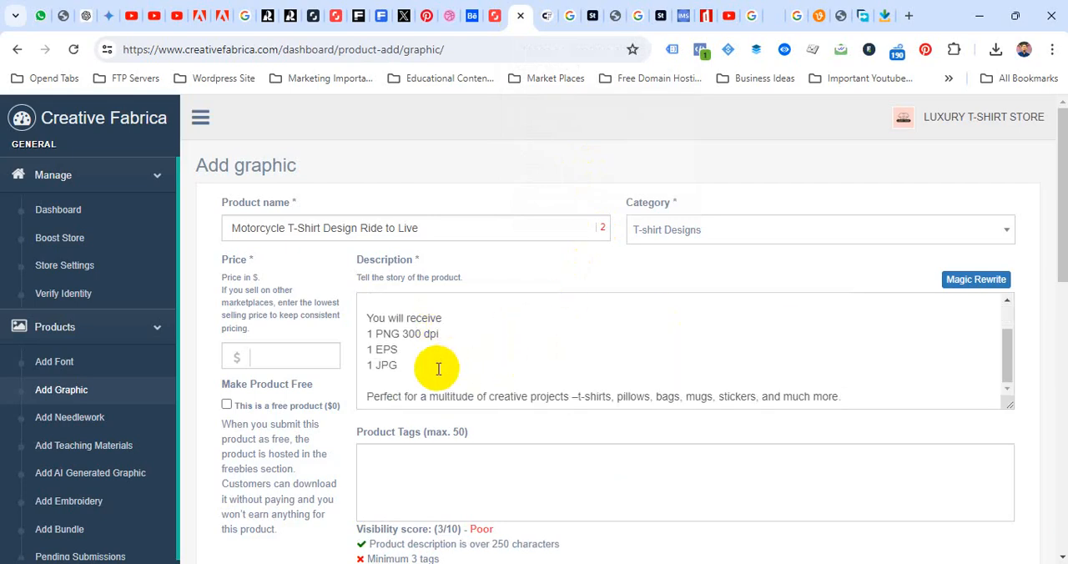
Set the product's price to $15 and place the cursor in the empty Product Tags field
left_click(276, 357)
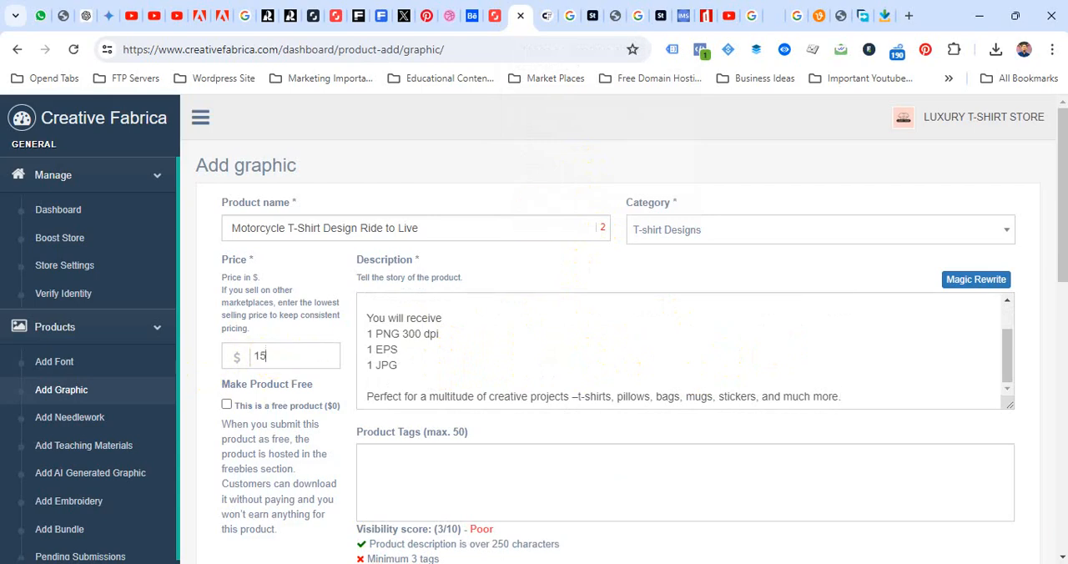
scroll(439, 400, "down", 1)
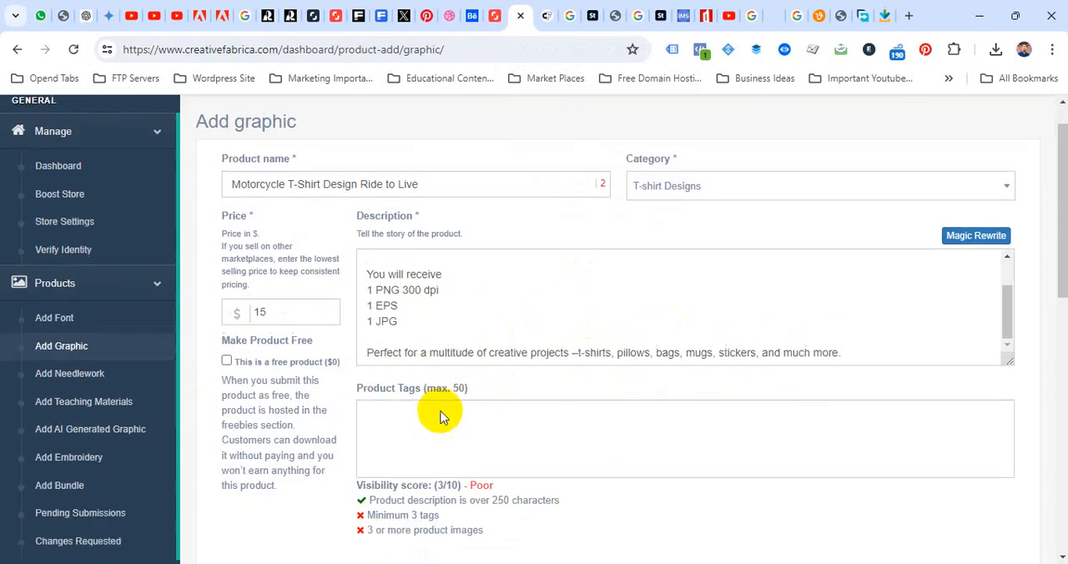
left_click(395, 384)
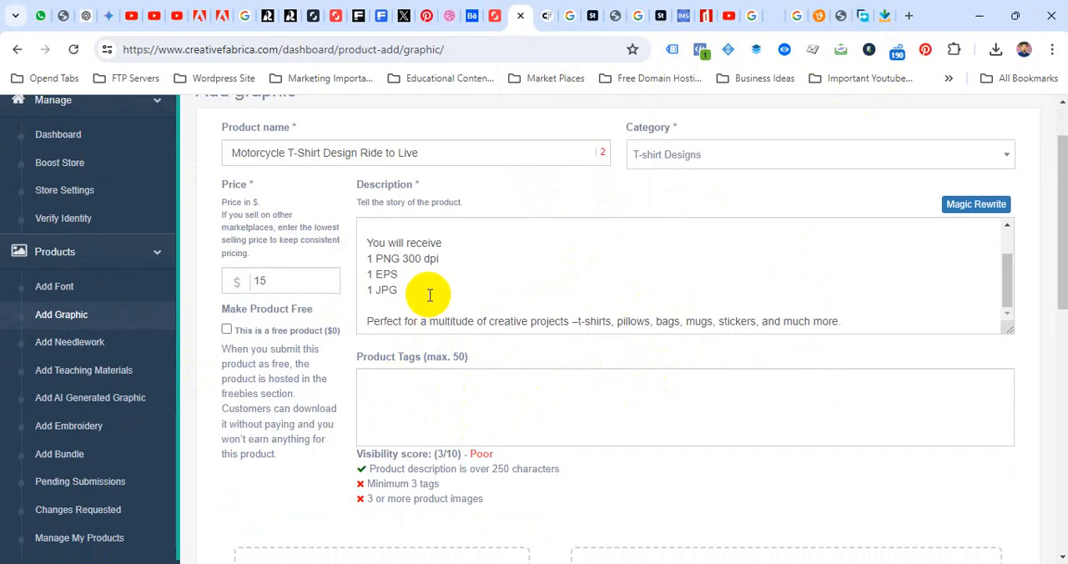
Switch to IMS Keyworder and search for "Motorcycle T-Shirt Design" with the type Vector
left_click(684, 15)
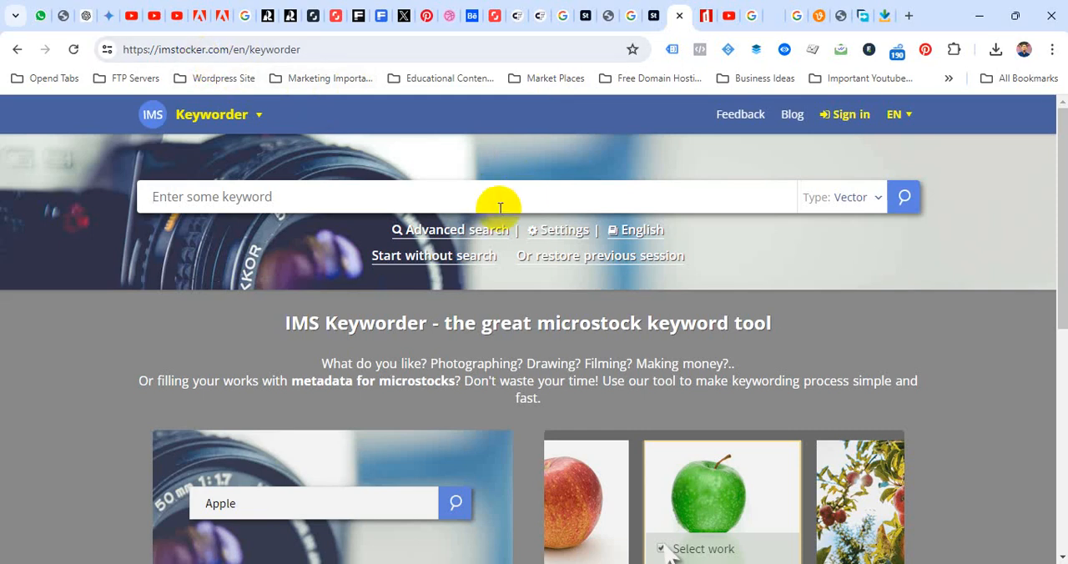
left_click(865, 200)
left_click(864, 200)
left_click(358, 199)
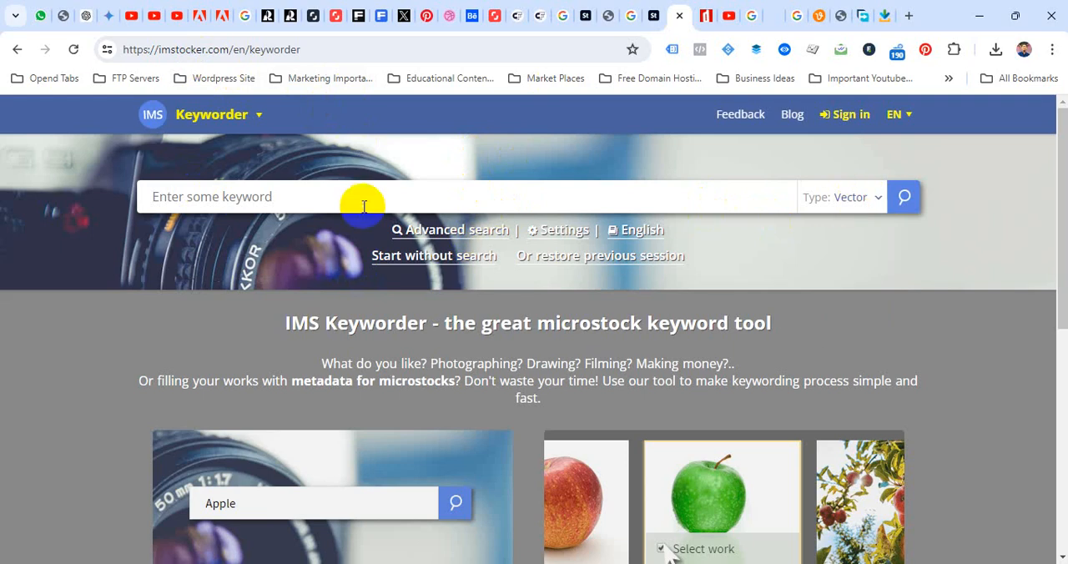
type("Motorcycle T-Shirt Design")
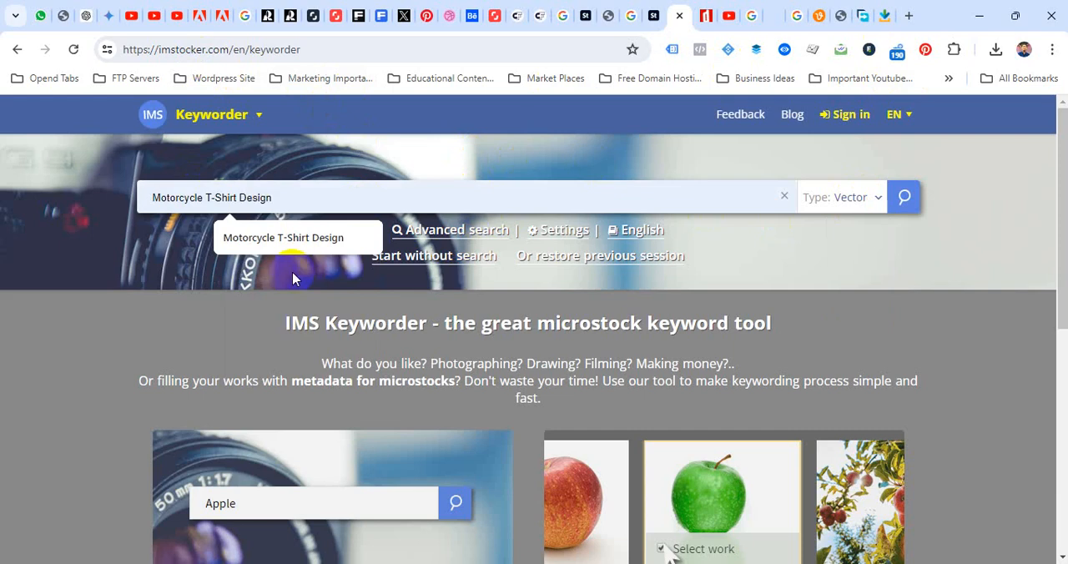
left_click(276, 242)
left_click(905, 197)
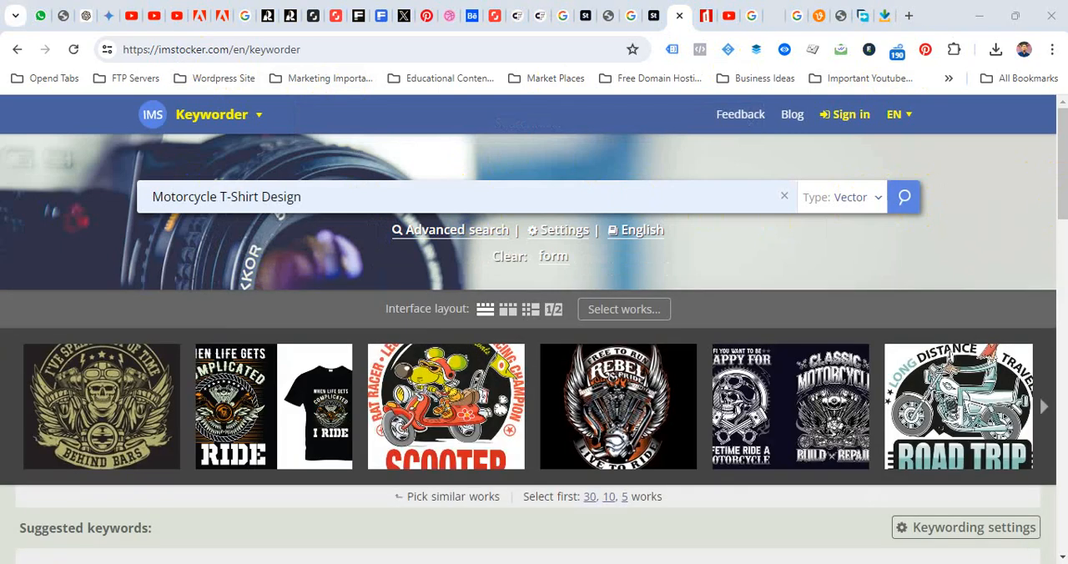
Select four similar works as keyword sources: the winged skull emblem, Rebel Pride, Classic Motorcycle and the motorcycle skull with pistons
left_click(88, 414)
left_click(621, 404)
left_click(776, 409)
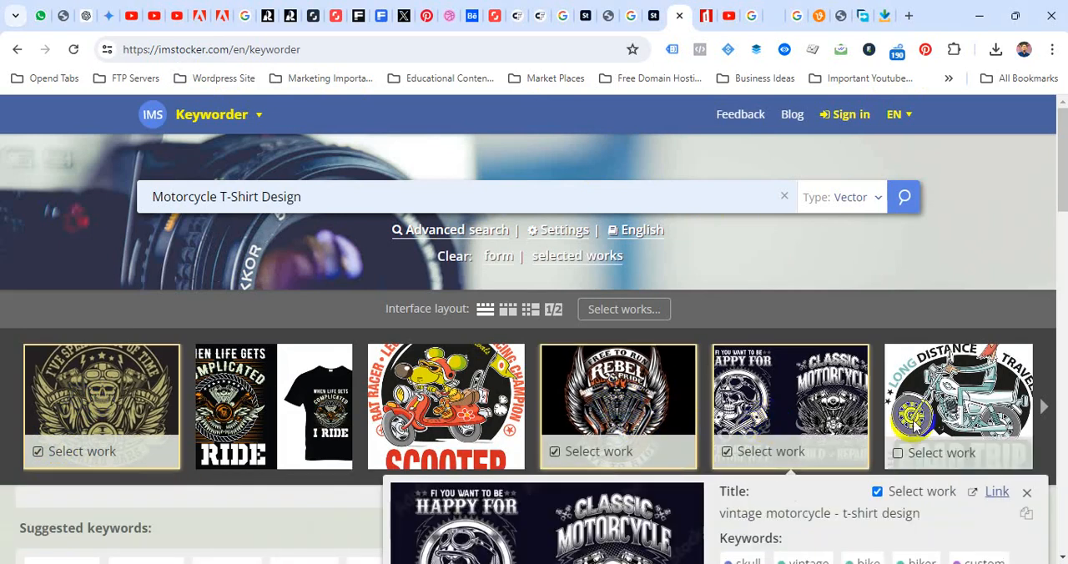
left_click(1043, 406)
left_click(622, 404)
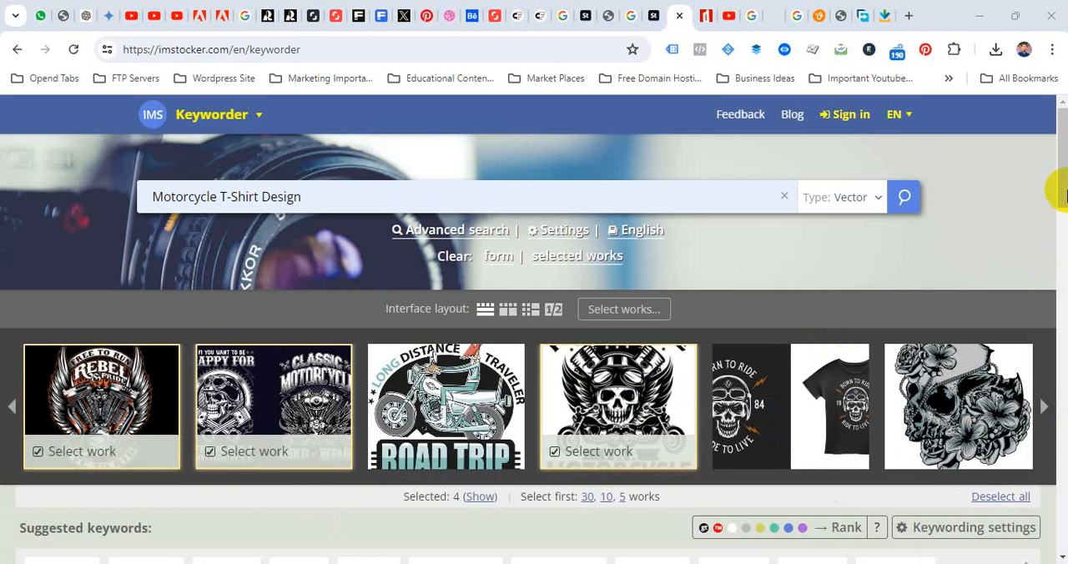
Copy the suggested keywords from "graphic" through "transport" into the Creative Fabrica form's Product Tags
scroll(1059, 192, "down", 4)
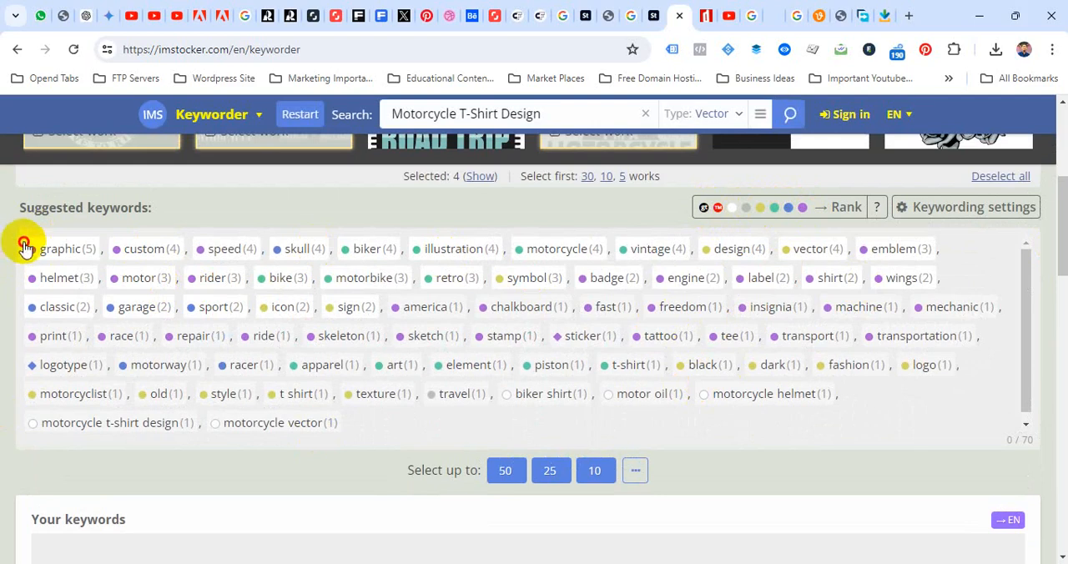
left_click_drag(24, 247, 836, 342)
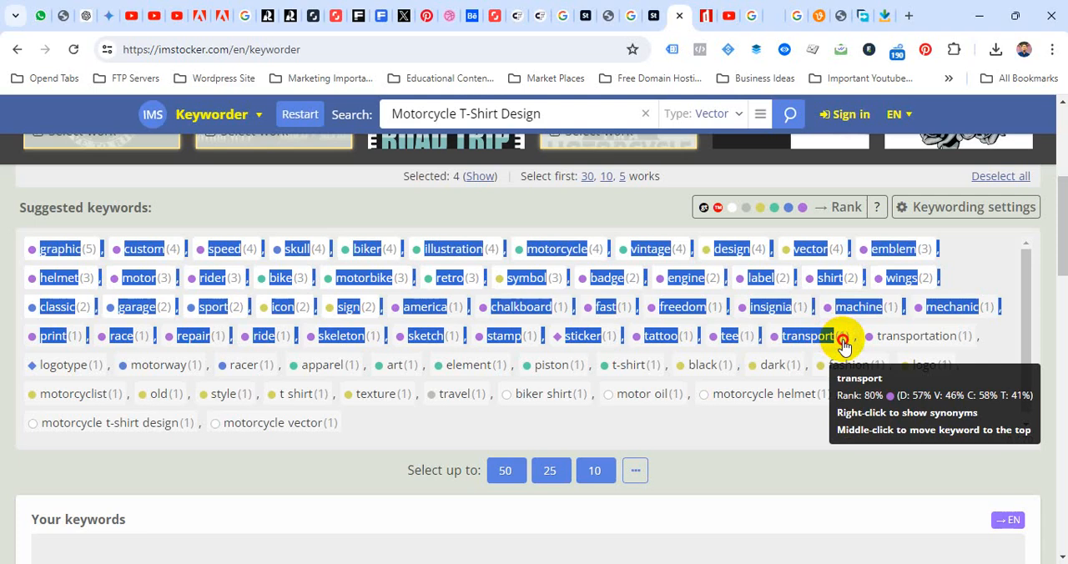
left_click_drag(844, 344, 845, 347)
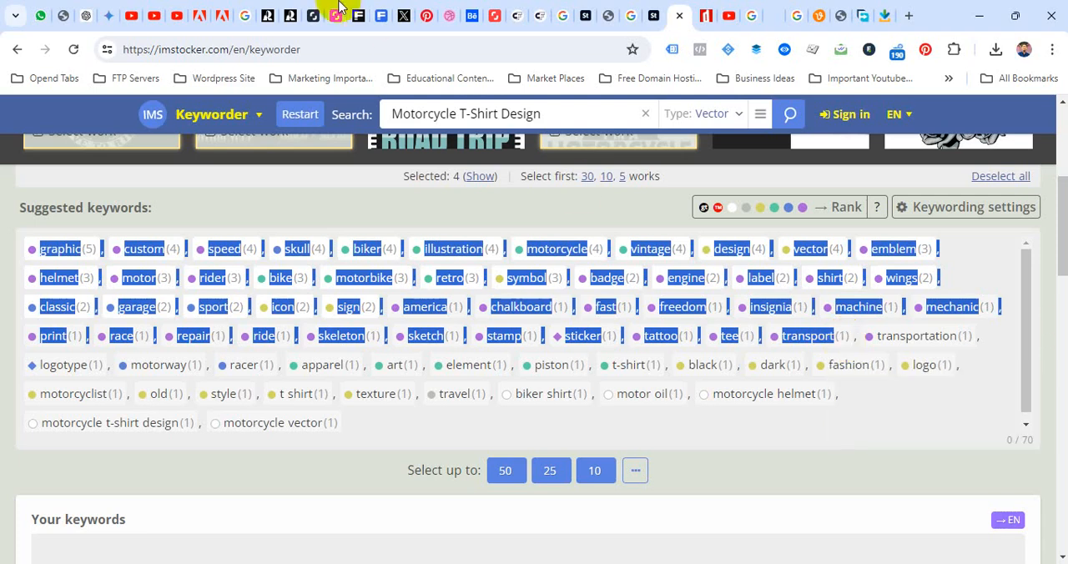
left_click(516, 16)
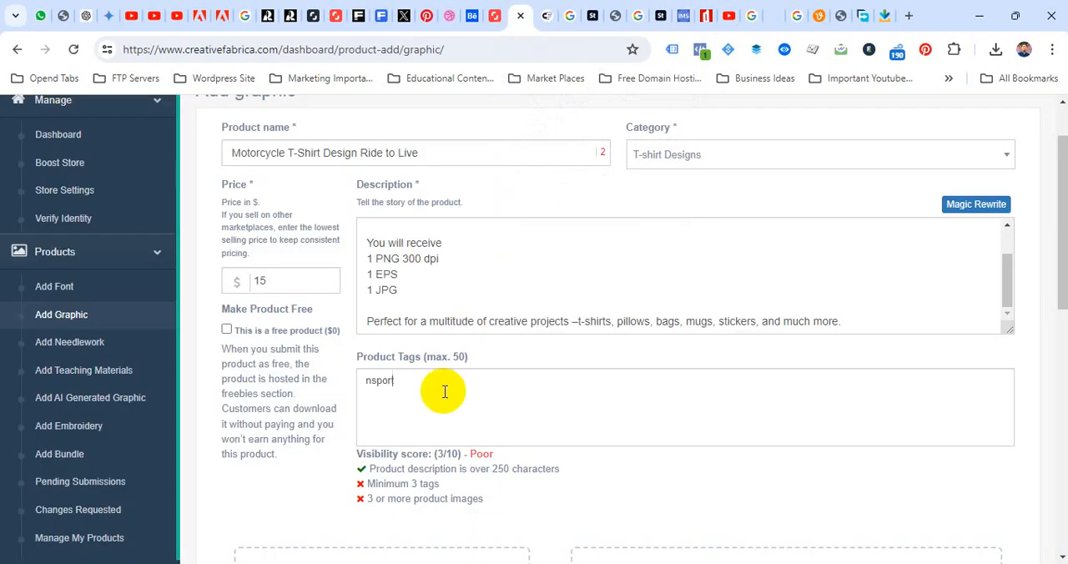
type("Graphic, Custom, Speed, Skull, Biker, Illustration, Motorcycle, Vintage, Design, Vector, Emblem, Helmet, Motor, Rider, Bike, Motorbike, Retro, Symbol, Badge, Engine, Label, Shirt, Wings, Classic, Garage, Sport, Icon, Sign, America, Chalkboard, Fast, Freedom, Insignia, Machine, Mechanic, Print, Race, Repair, Ride, Skeleton, Sketch, Stamp, Sticker, Tattoo, Tee, Transport")
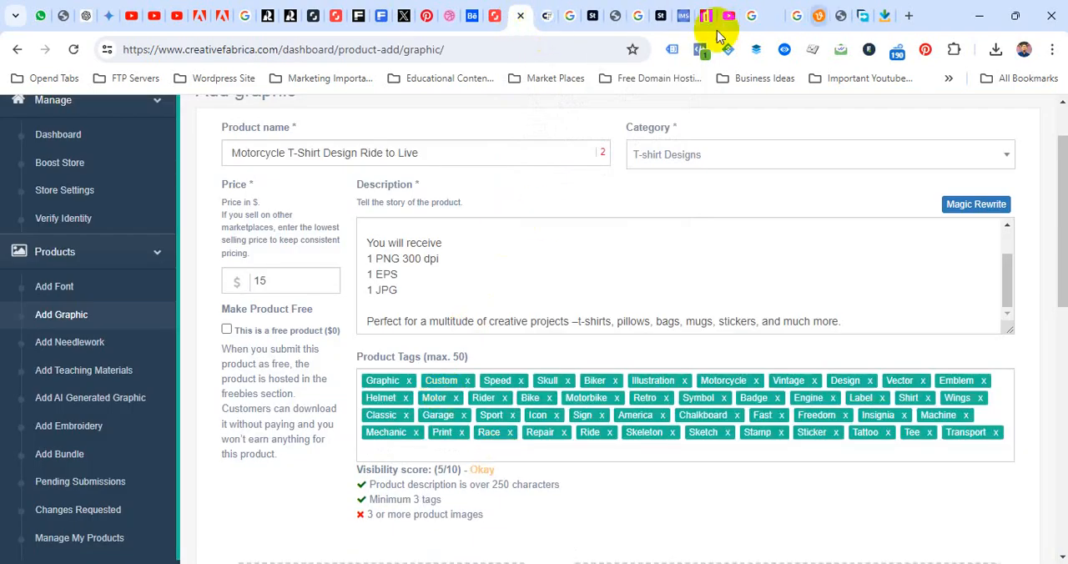
Copy the suggested keywords from "motorcyclist" through "motorcycle helmet" in IMS Keyworder and add them to the Product Tags
left_click(686, 18)
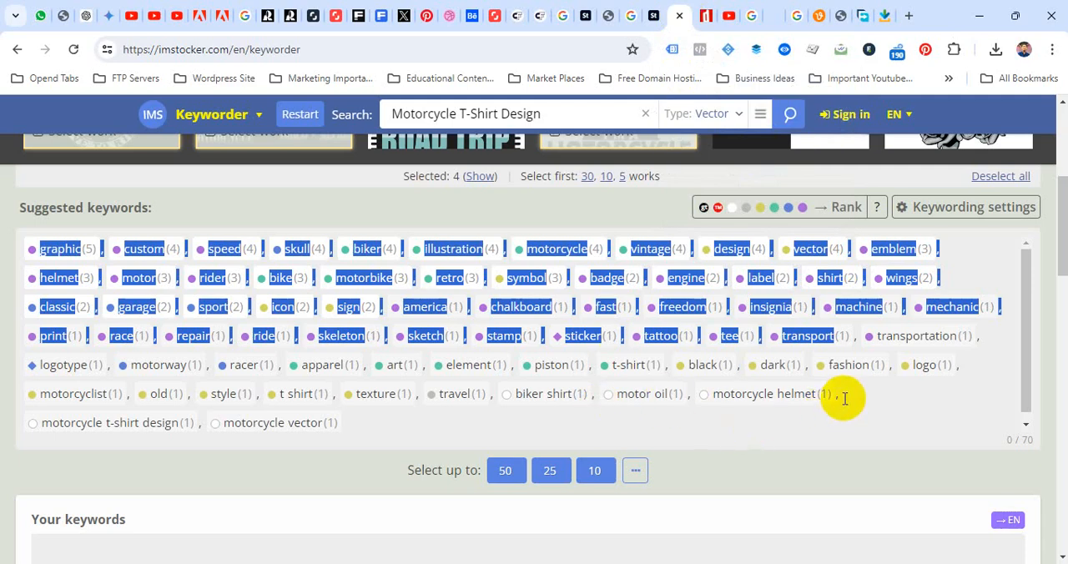
left_click(803, 409)
left_click_drag(802, 408, 38, 391)
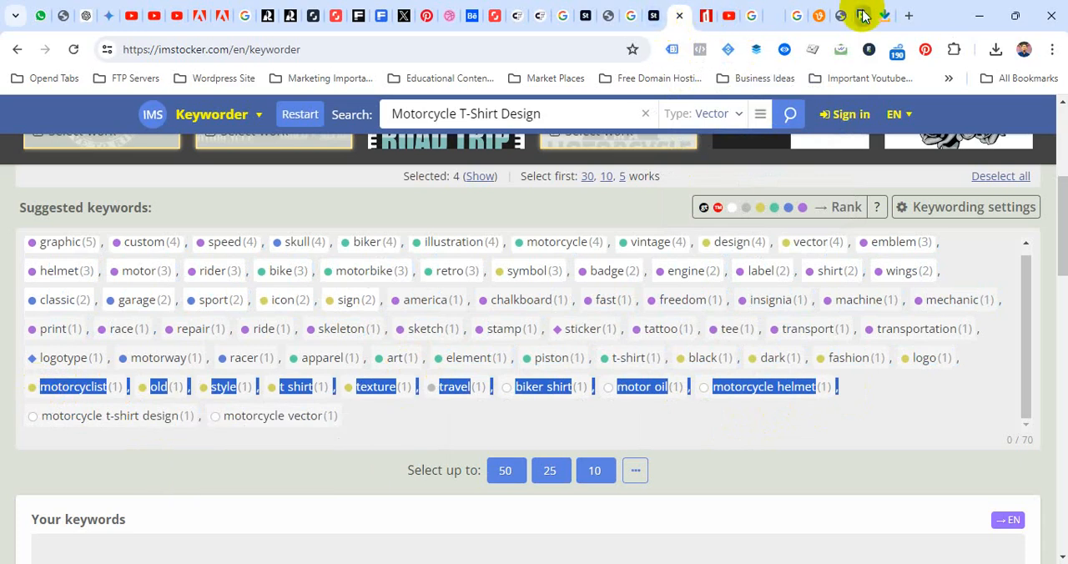
left_click(513, 19)
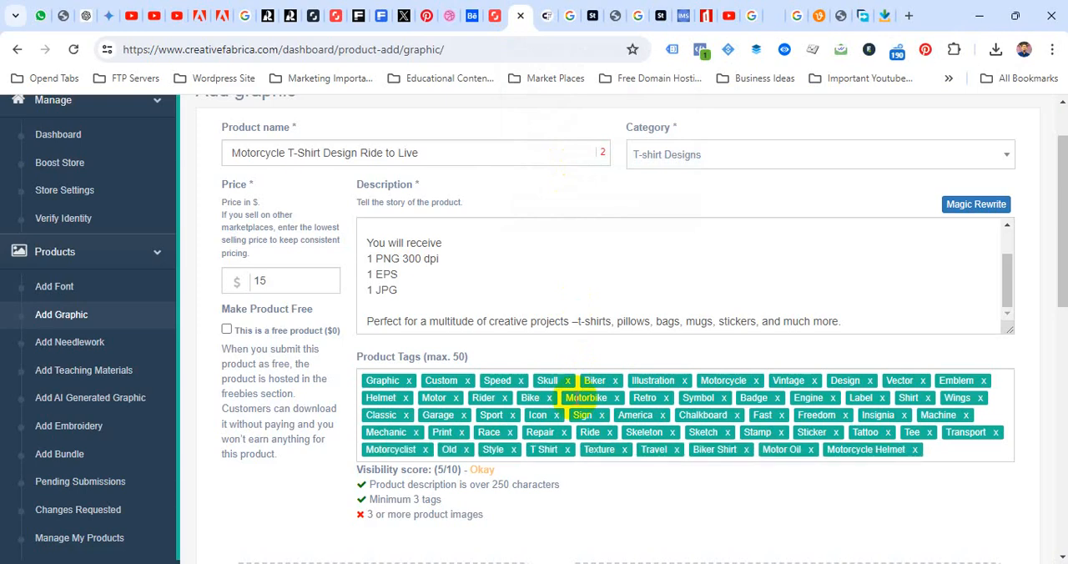
Upload Ride-to-Live-Motorcycle-T-Shirt-Design.jpg from the 25 folder as the product image
scroll(495, 477, "down", 1)
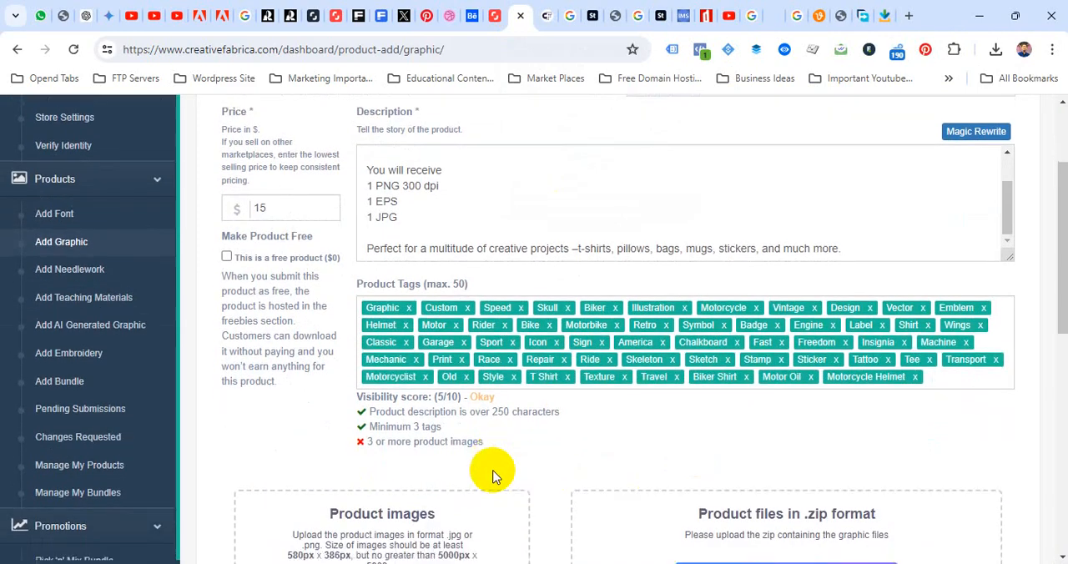
scroll(492, 473, "down", 3)
left_click(388, 398)
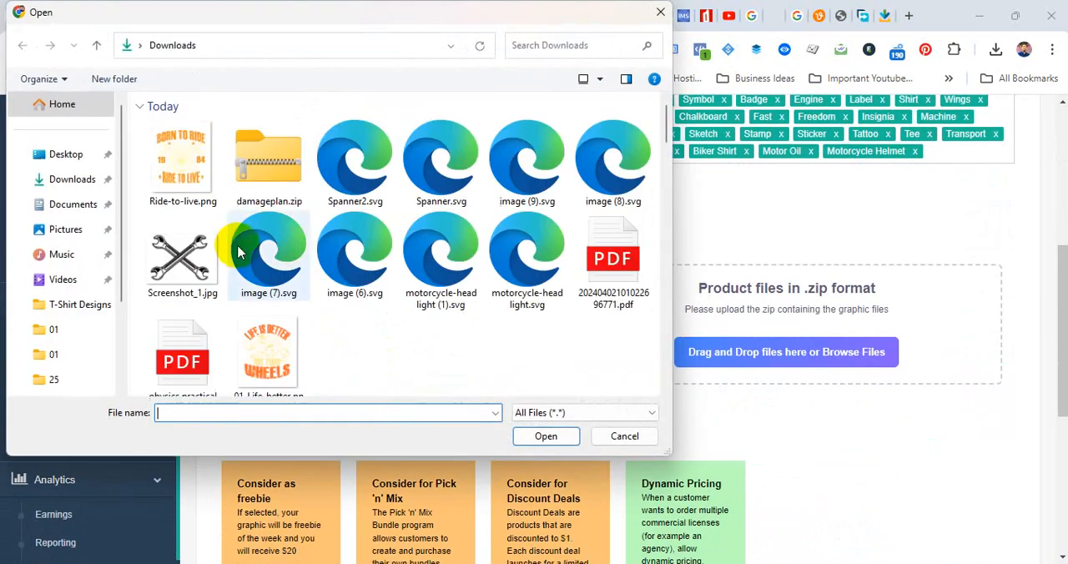
left_click(53, 377)
left_click(360, 154)
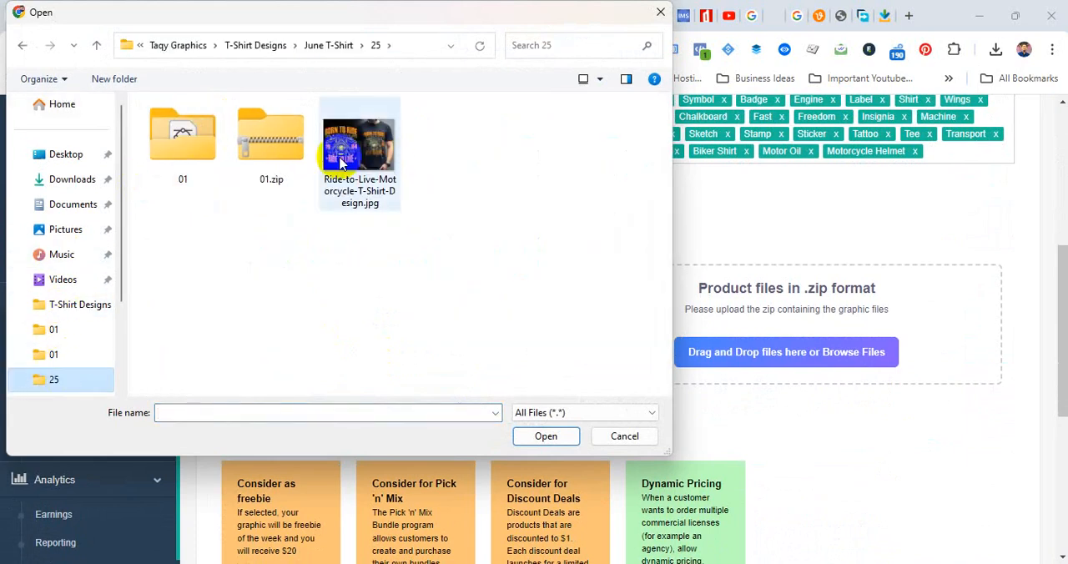
left_click(544, 435)
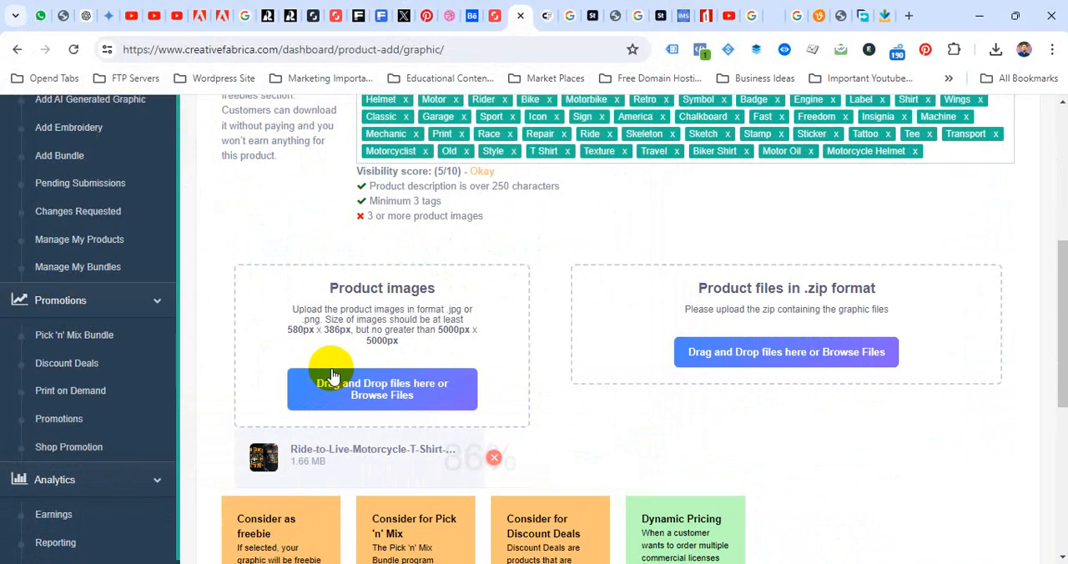
Upload 01.zip from the 25 folder as the product's ZIP file
left_click(333, 384)
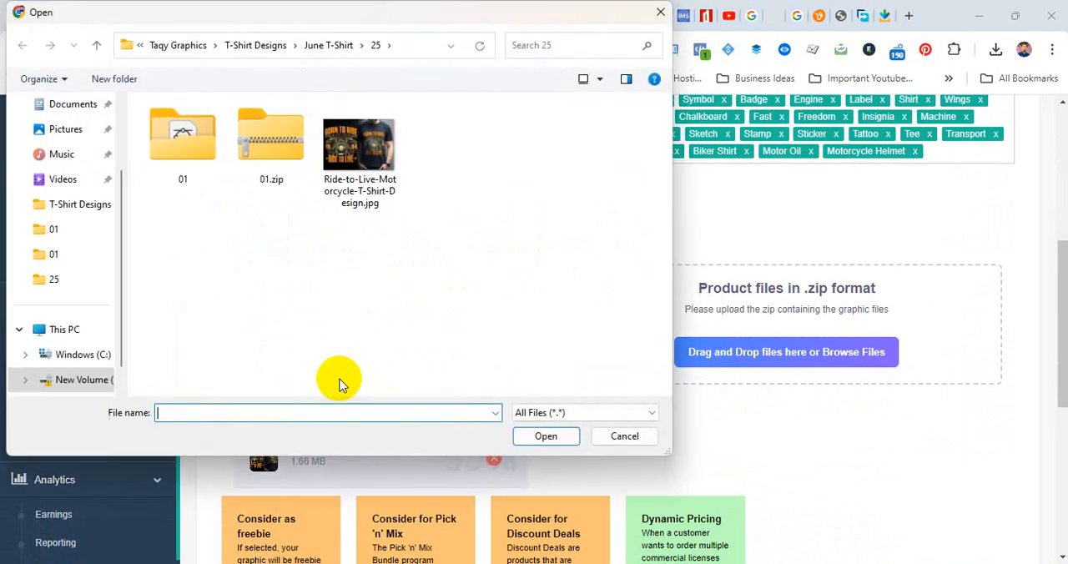
left_click(625, 437)
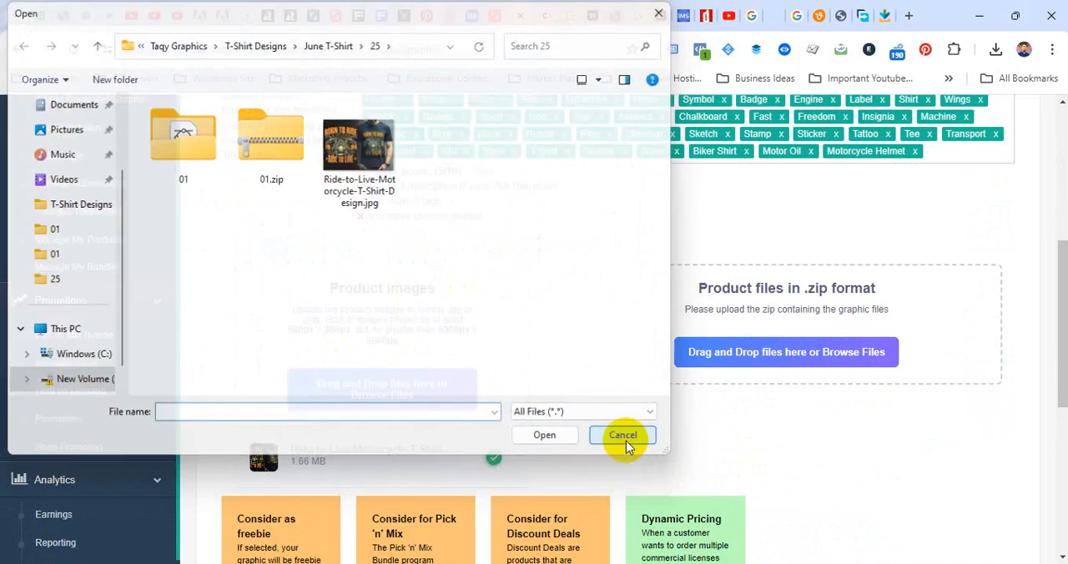
left_click(784, 355)
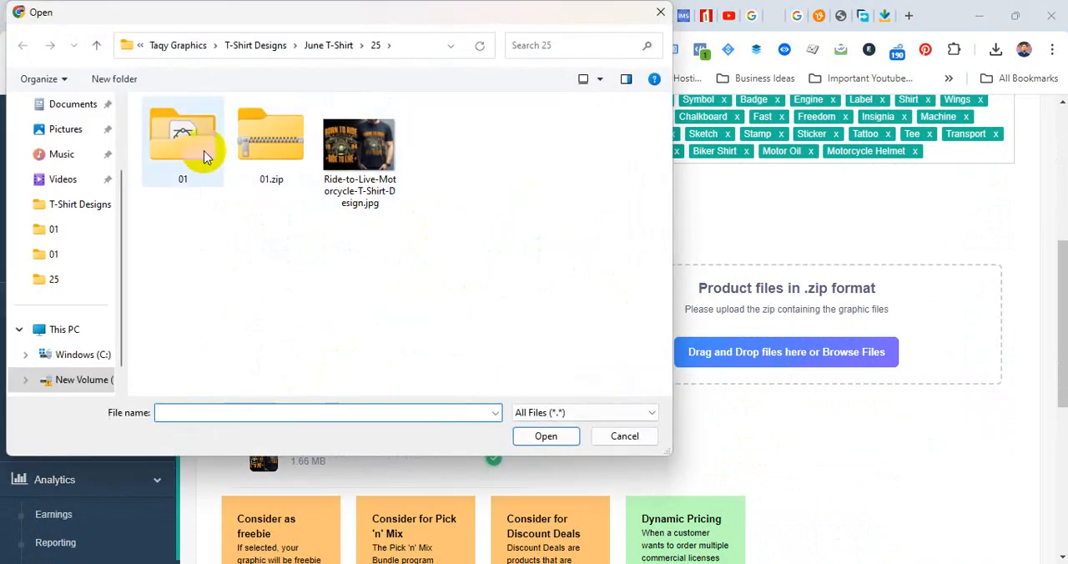
left_click(284, 146)
left_click(546, 439)
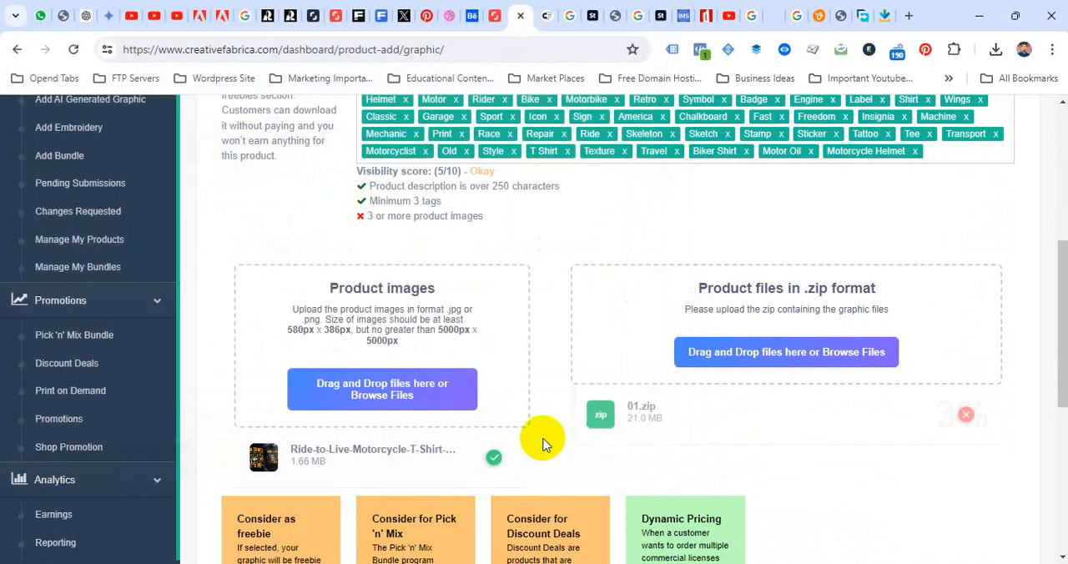
Opt the product into freebie, Pick 'n' Mix and Discount Deals consideration, and agree to the designer terms and conditions
scroll(686, 342, "down", 3)
left_click(247, 392)
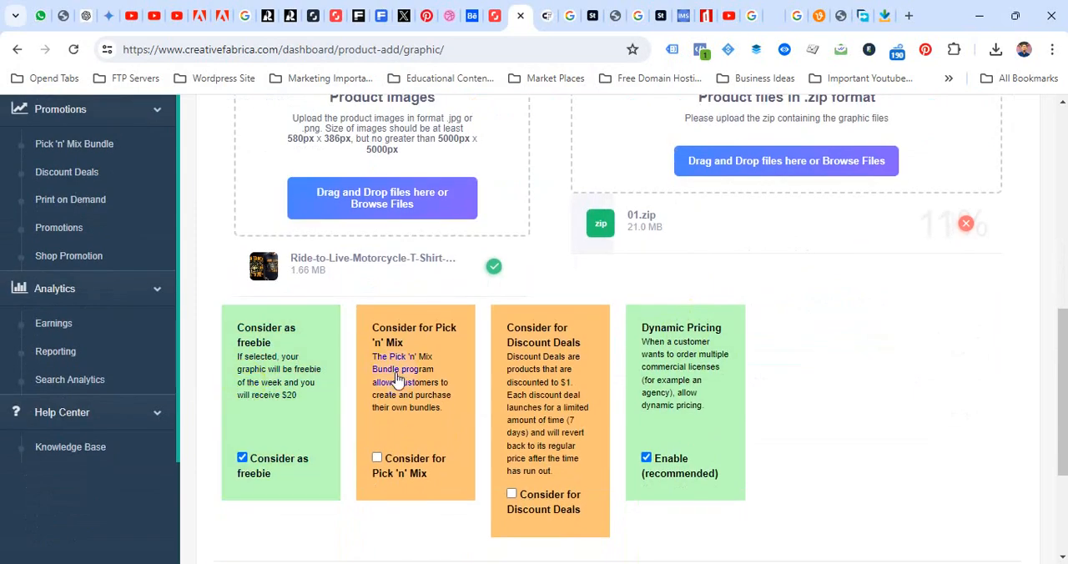
left_click(382, 381)
left_click(552, 390)
scroll(550, 390, "down", 3)
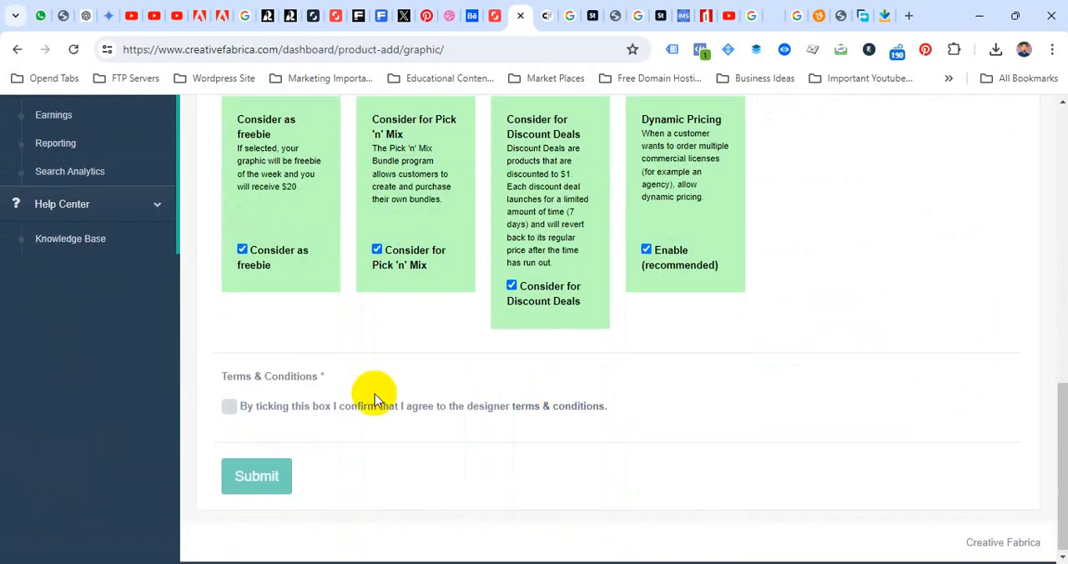
left_click(227, 408)
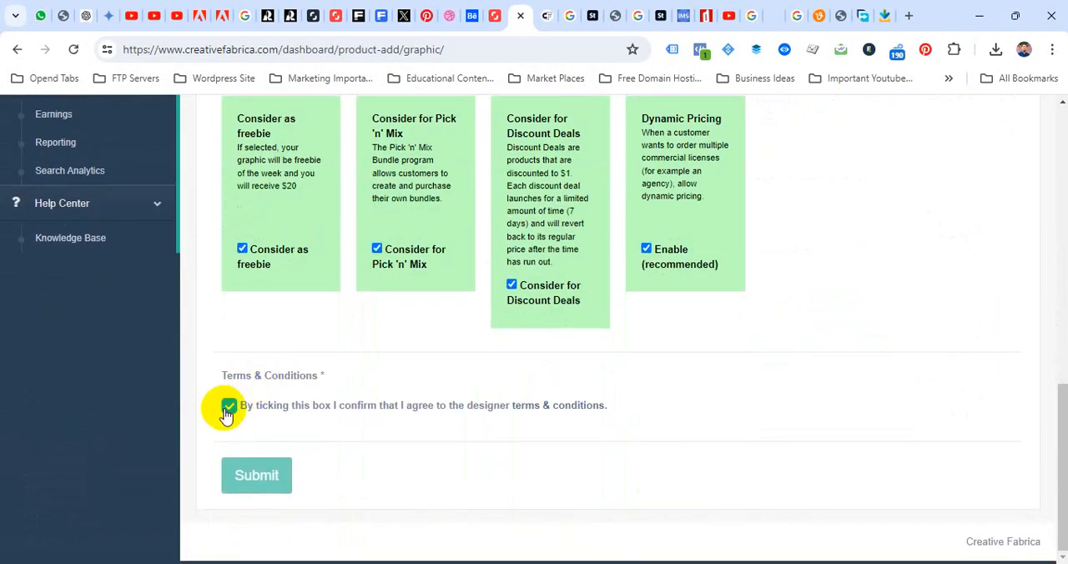
Review the form's name, price, description, tags and promotion options, and check the progress of the ZIP upload
scroll(227, 414, "up", 3)
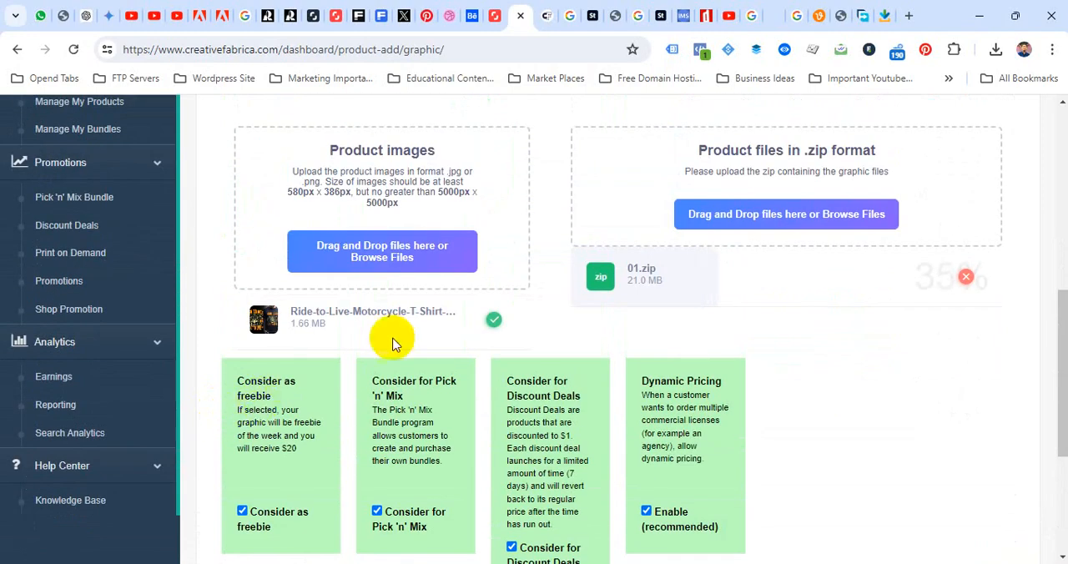
scroll(467, 379, "up", 1)
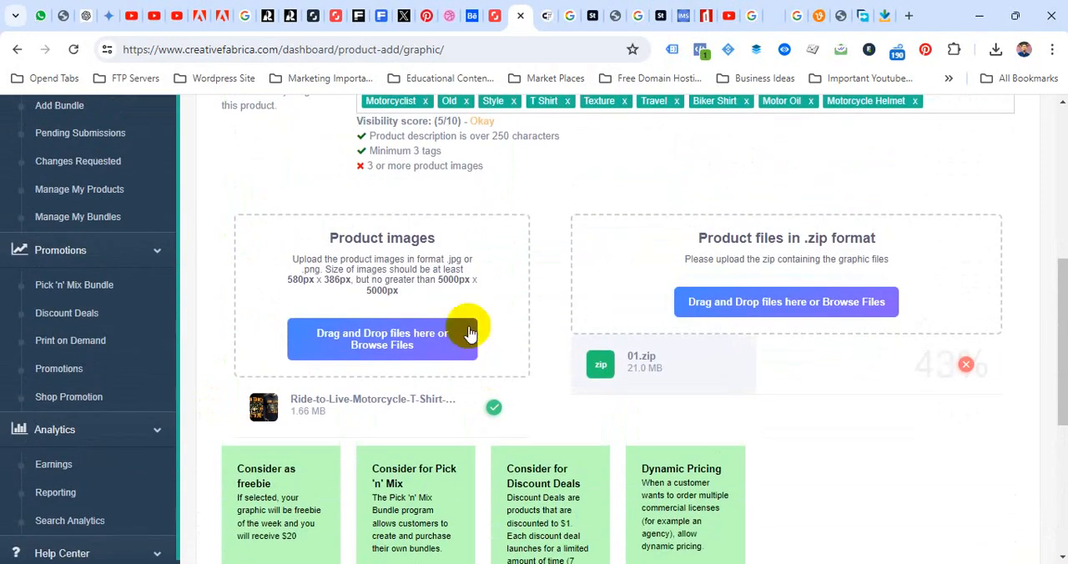
scroll(472, 317, "up", 5)
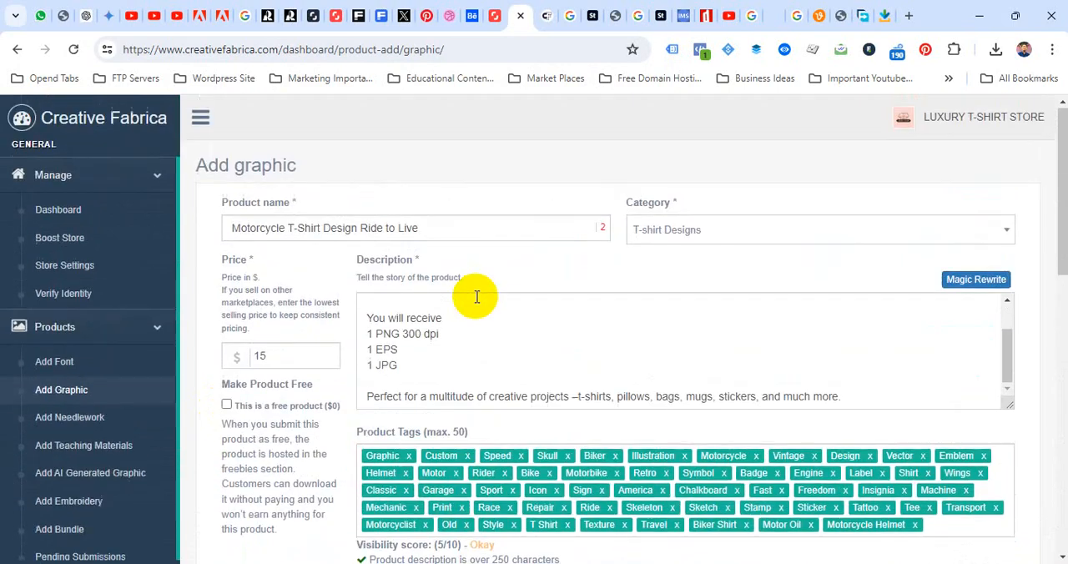
scroll(455, 360, "up", 1)
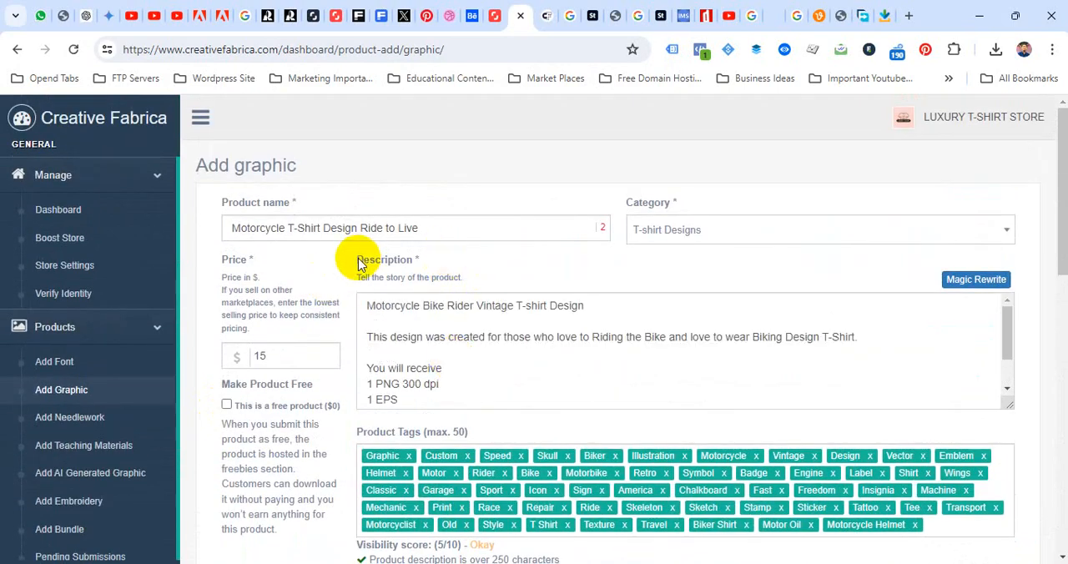
scroll(353, 345, "down", 3)
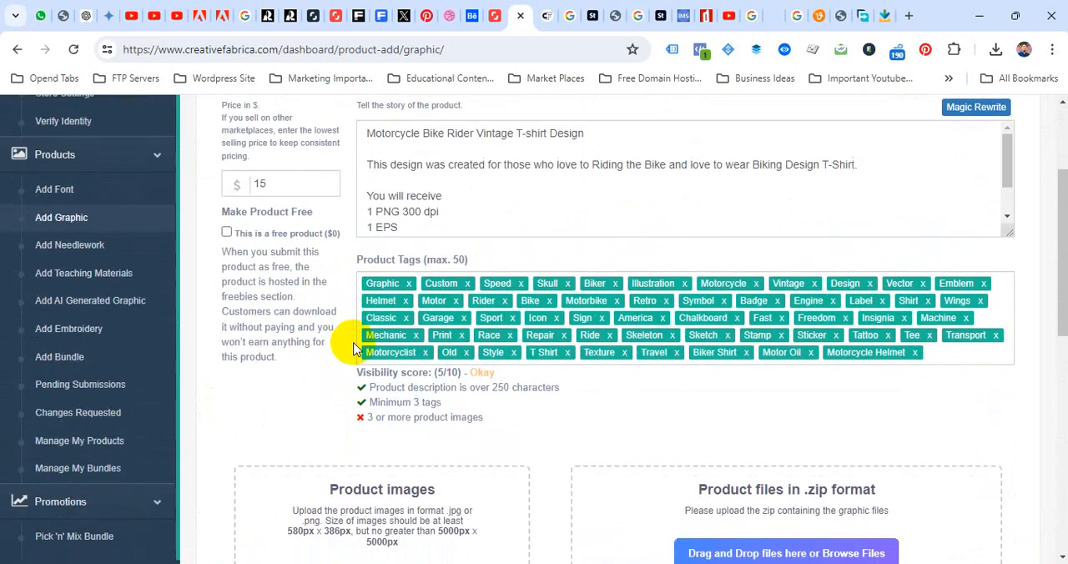
scroll(353, 348, "up", 2)
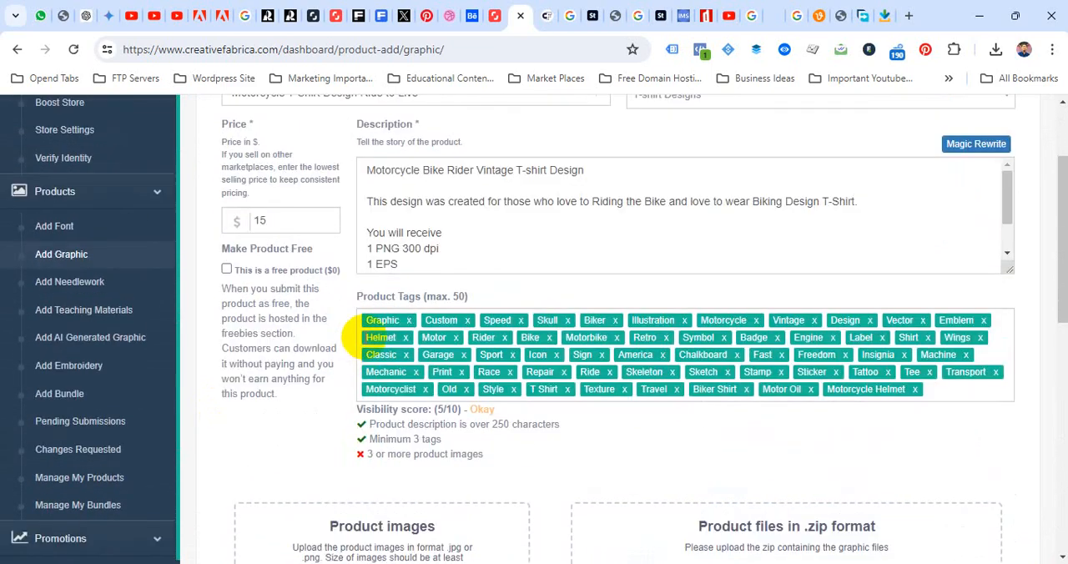
scroll(345, 353, "down", 2)
scroll(346, 359, "down", 4)
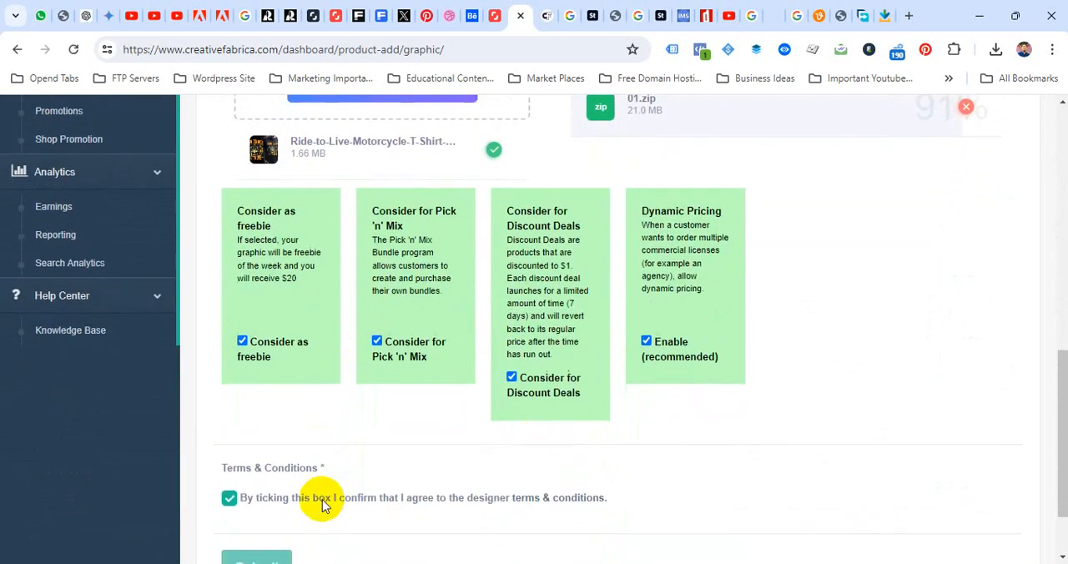
scroll(322, 500, "up", 2)
scroll(405, 402, "up", 1)
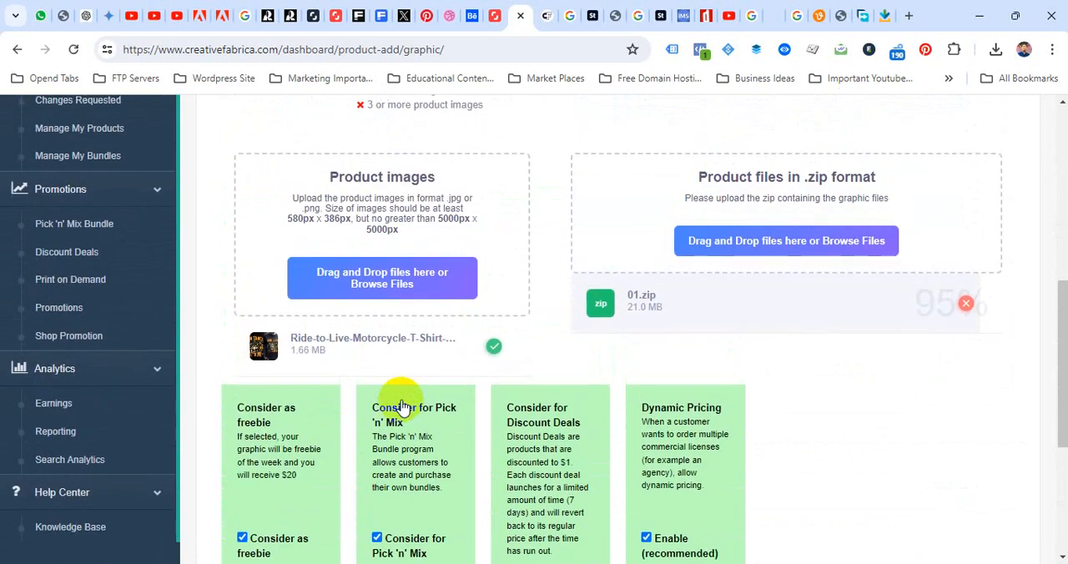
scroll(400, 406, "up", 8)
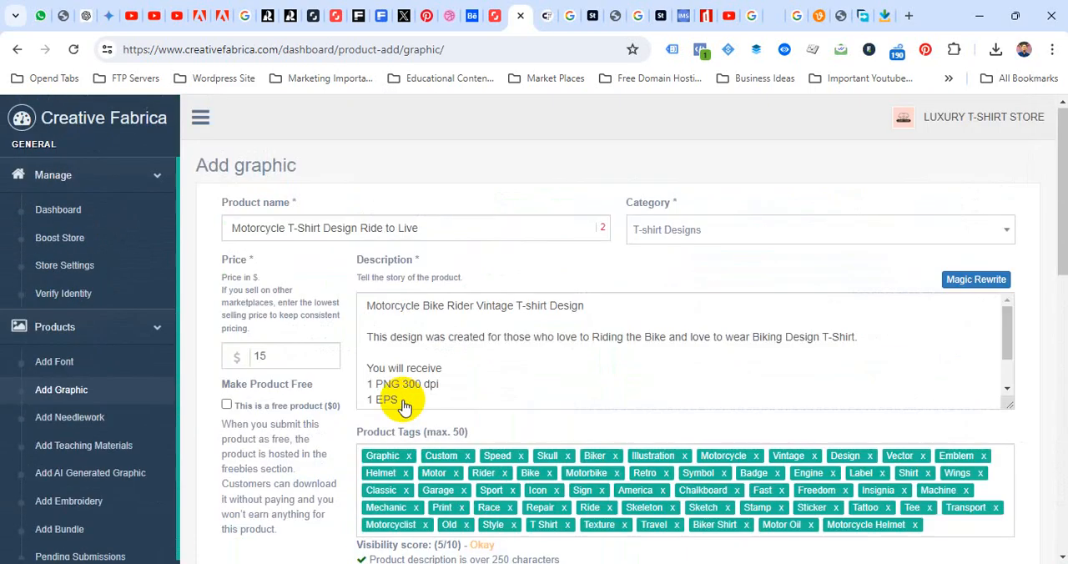
scroll(404, 404, "down", 2)
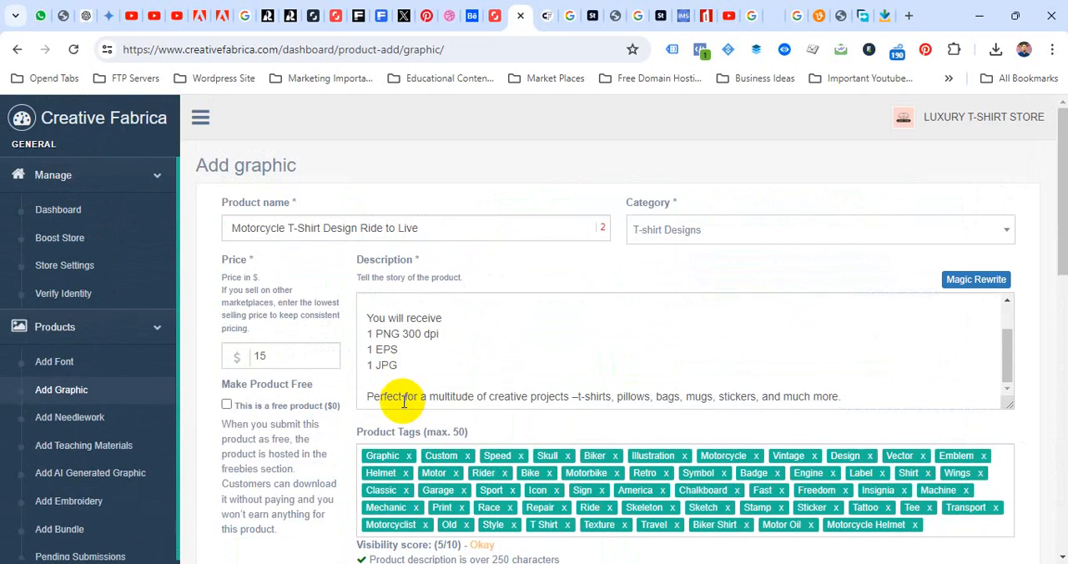
Try to submit the graphic product with its current tags
scroll(309, 483, "down", 8)
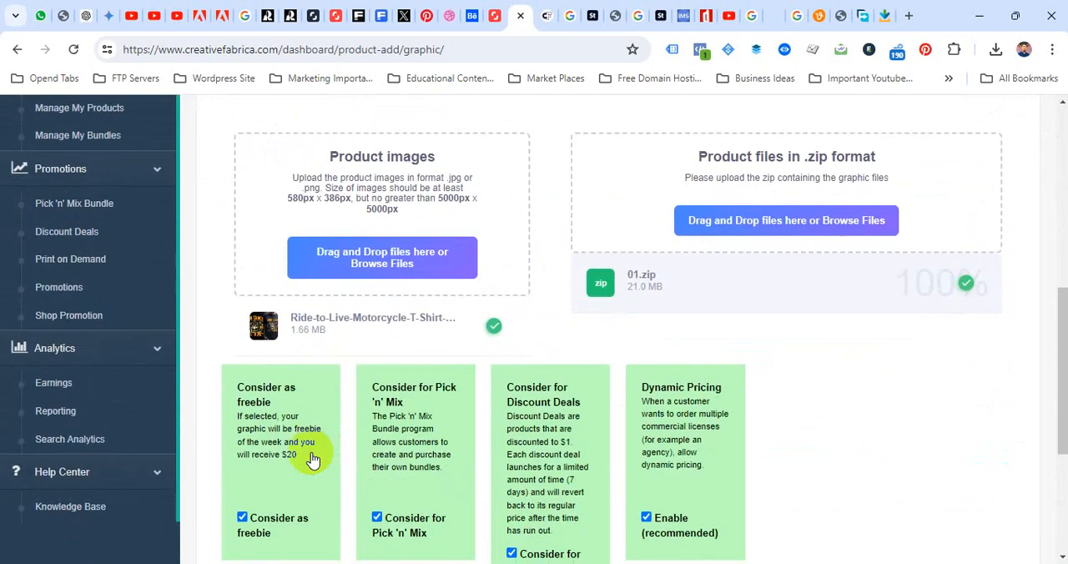
scroll(313, 459, "down", 2)
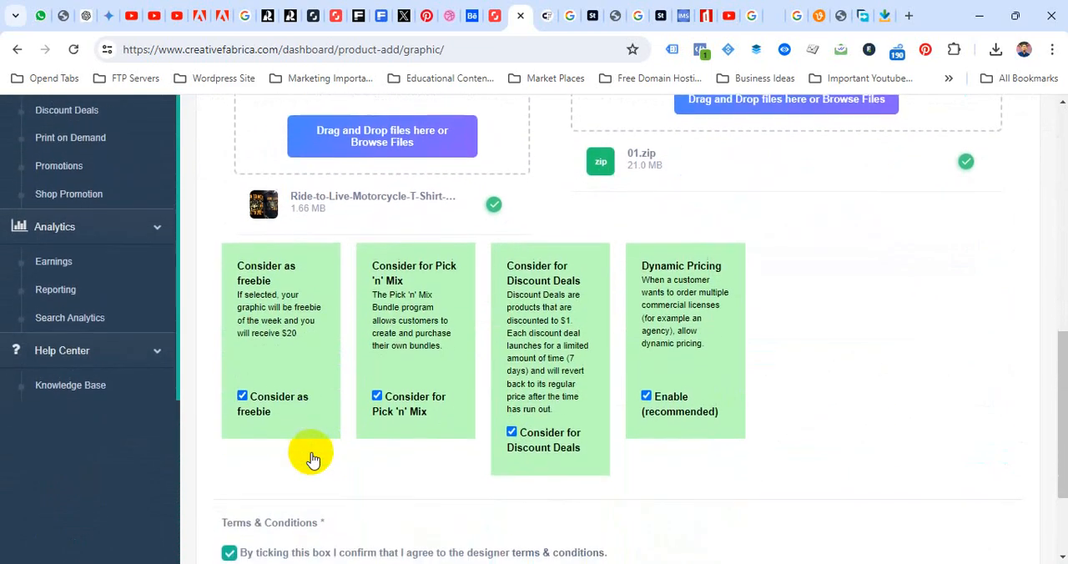
scroll(311, 455, "down", 2)
left_click(257, 509)
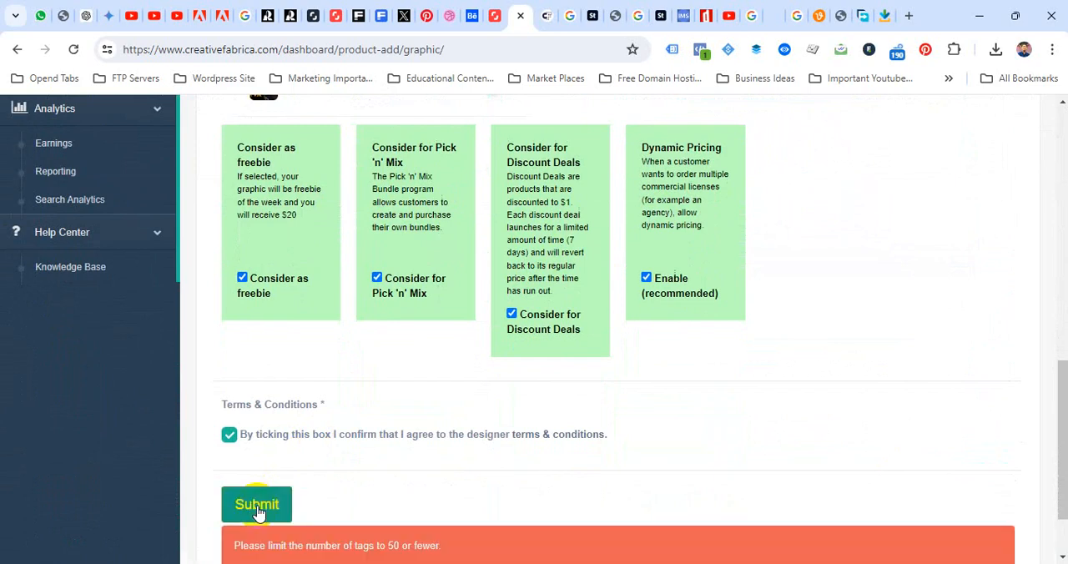
scroll(257, 512, "down", 1)
Remove the Texture, Style, Travel, Sketch, Chalkboard, Insignia and Label tags from Product Tags
scroll(572, 393, "up", 7)
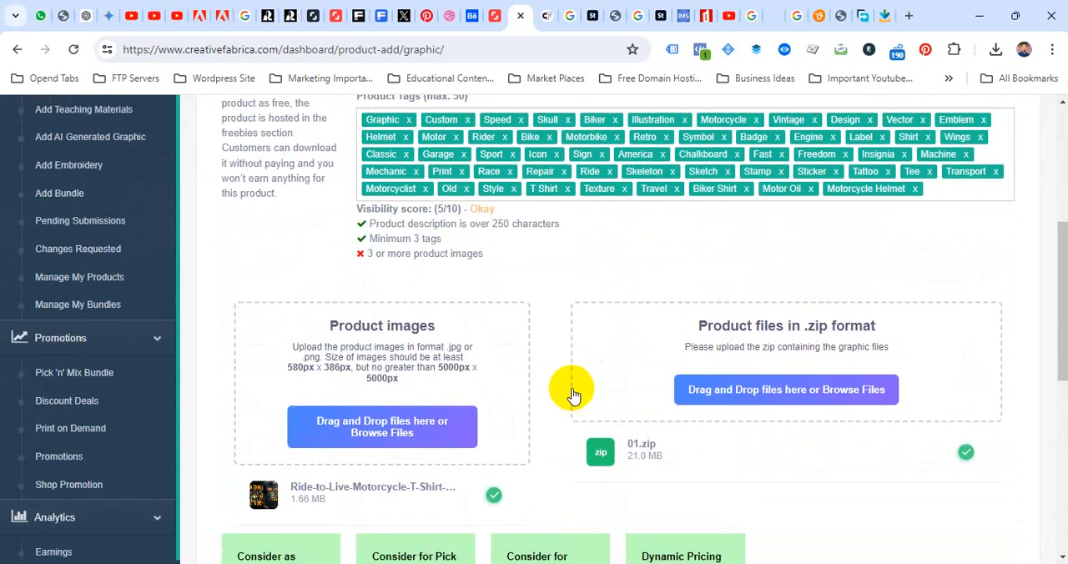
scroll(572, 393, "up", 2)
left_click(624, 350)
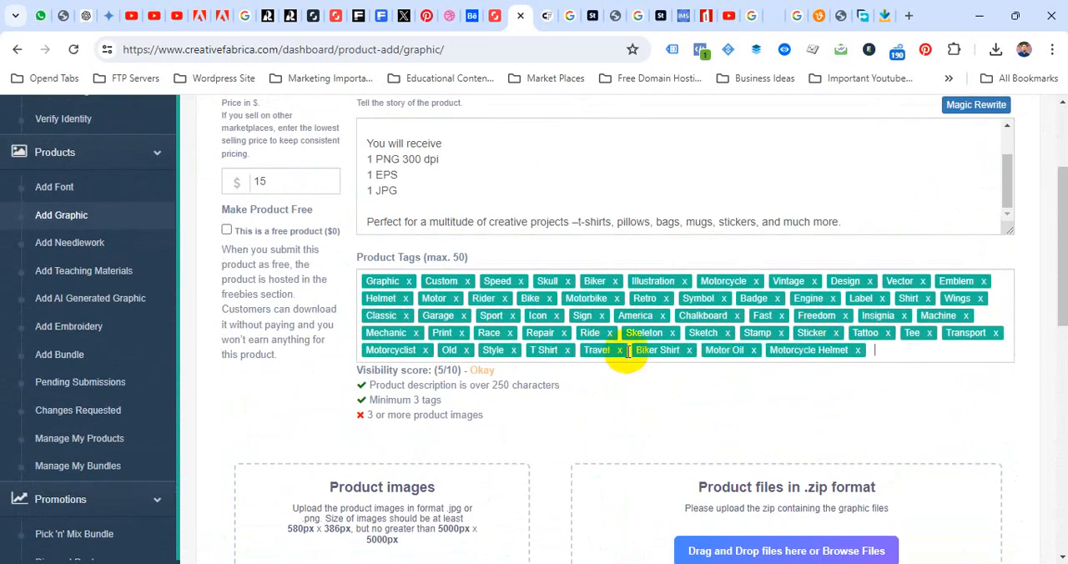
left_click(516, 351)
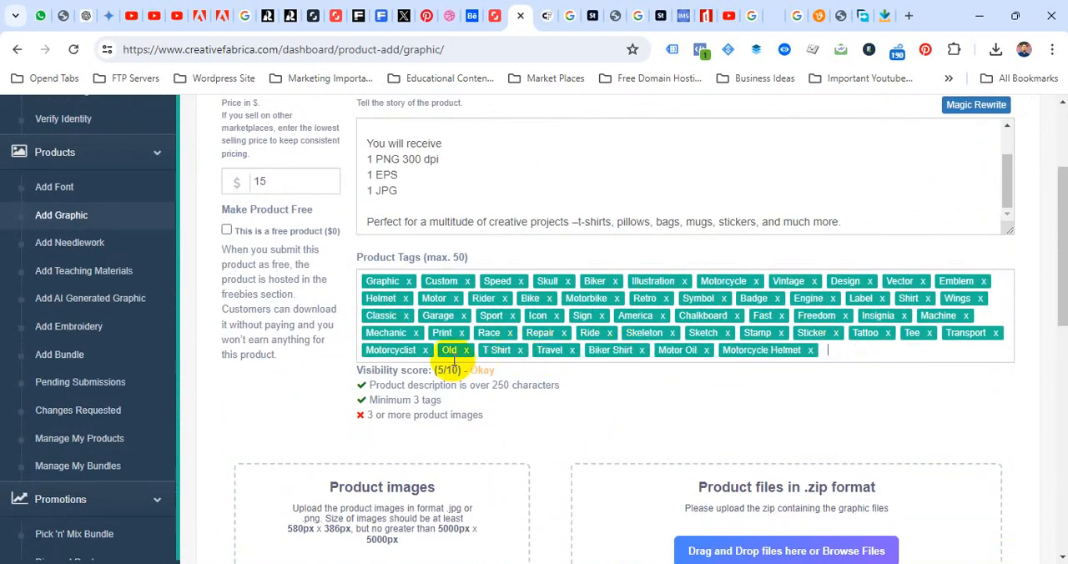
left_click(574, 351)
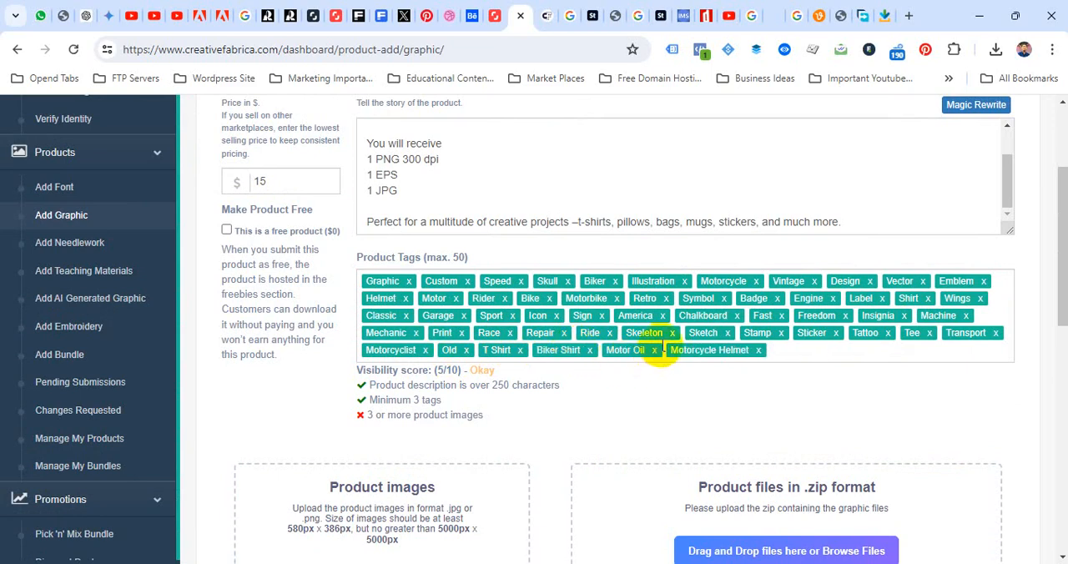
left_click(726, 333)
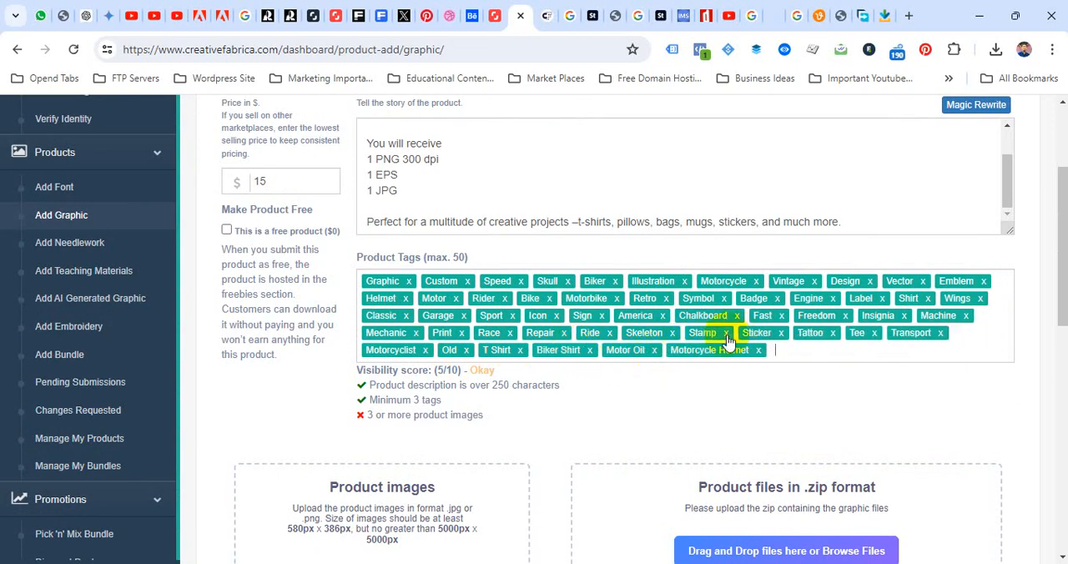
left_click(737, 316)
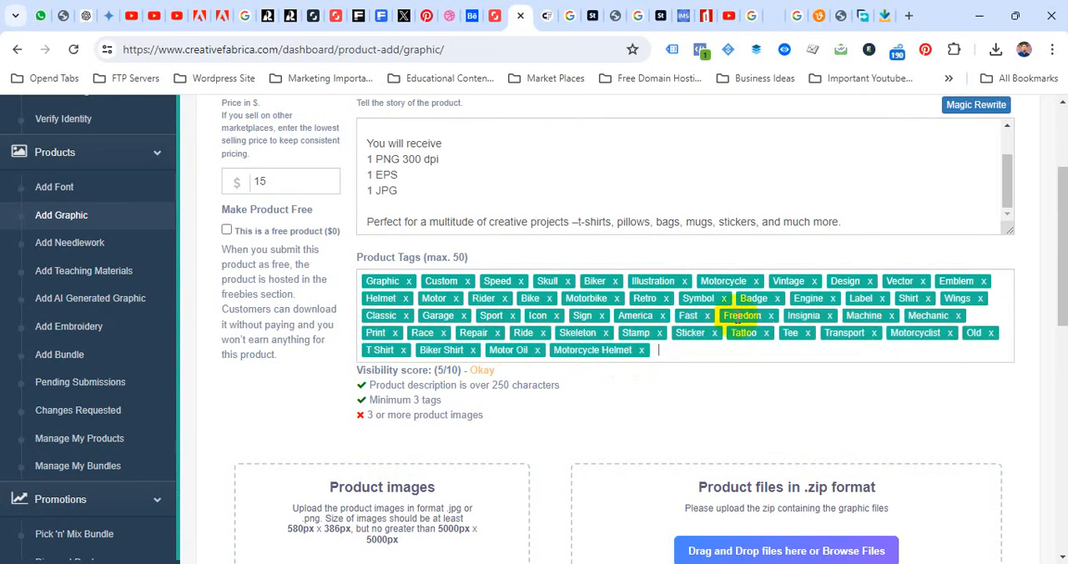
left_click(830, 316)
left_click(881, 300)
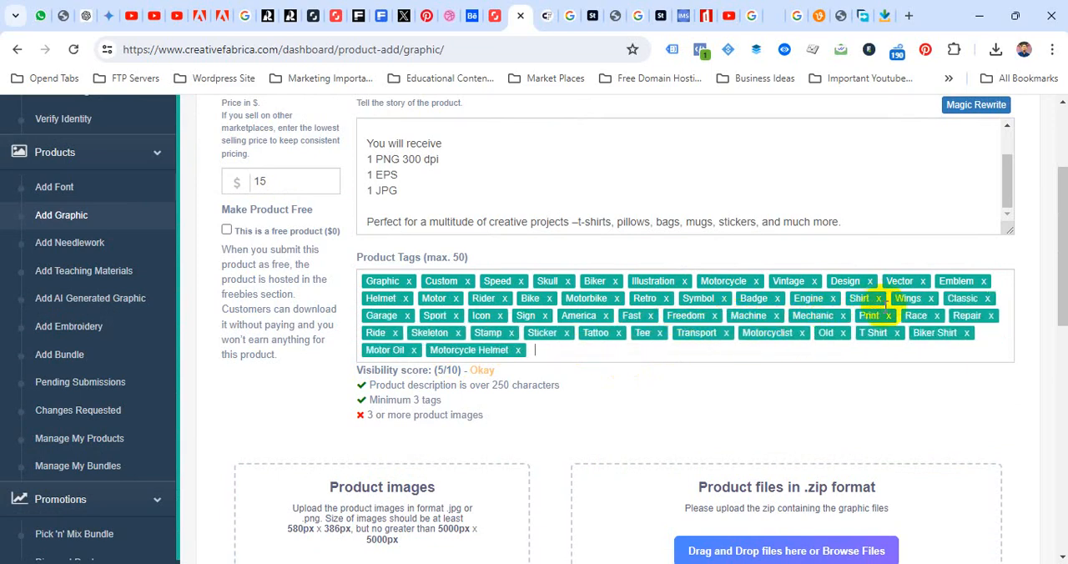
Remove the Print, Sport, Icon, Sign, Tattoo, Tee and Transport tags, and submit the product again
left_click(888, 316)
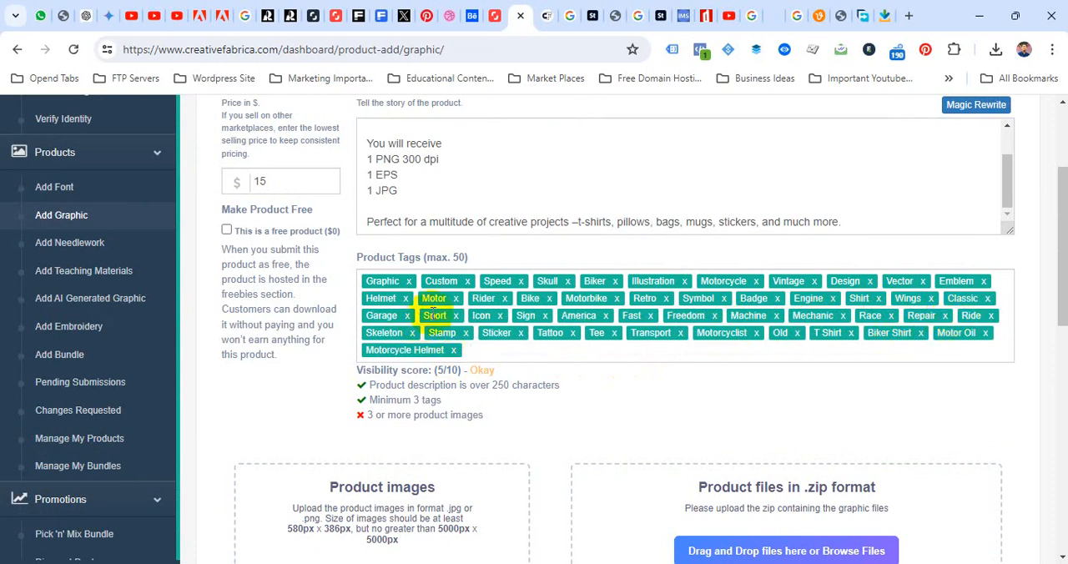
left_click(456, 316)
left_click(452, 316)
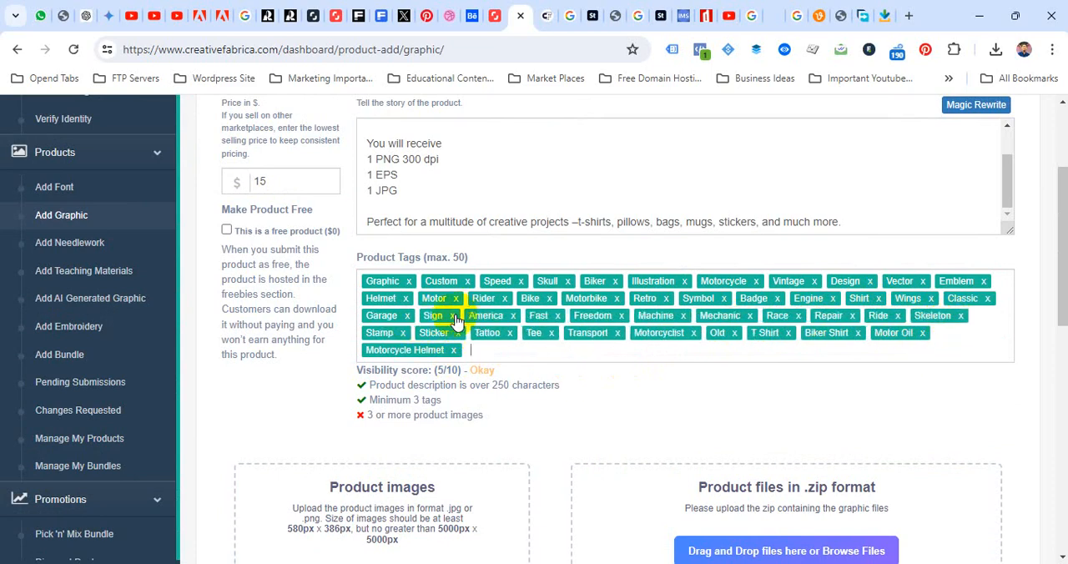
left_click(451, 316)
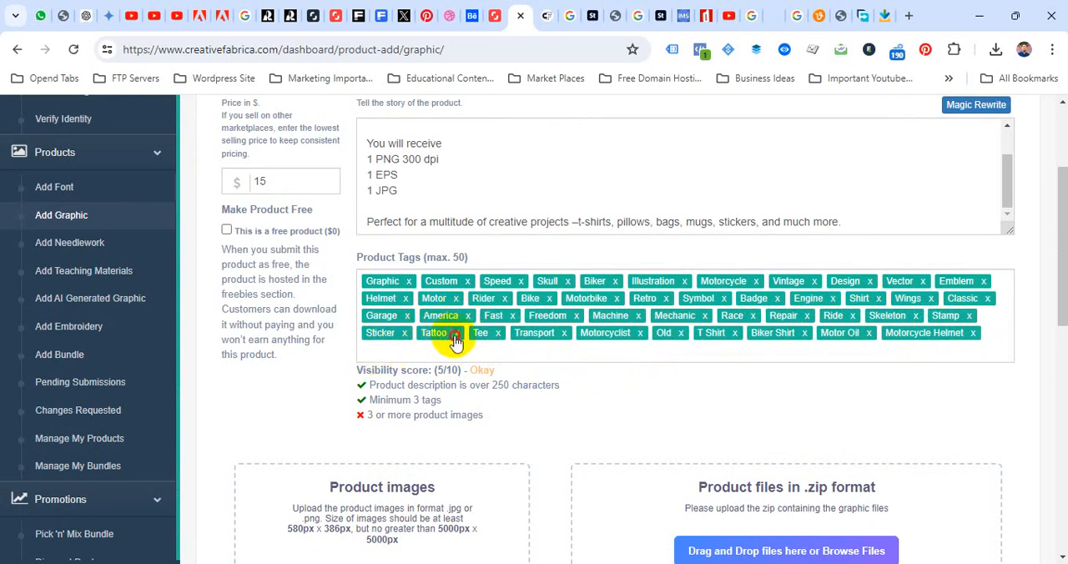
left_click(455, 334)
left_click(448, 334)
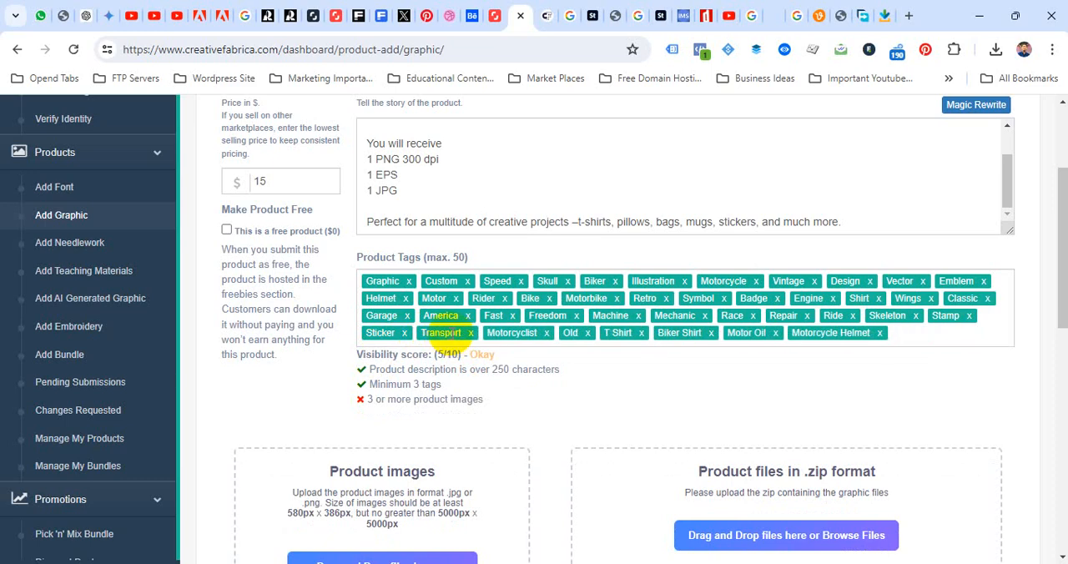
left_click(470, 333)
scroll(501, 384, "down", 15)
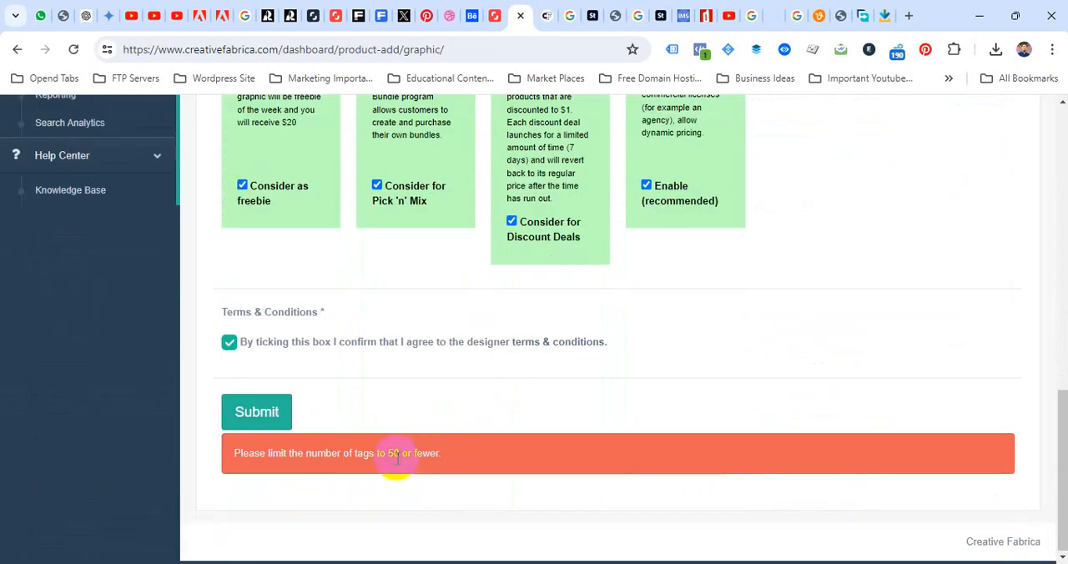
left_click(250, 421)
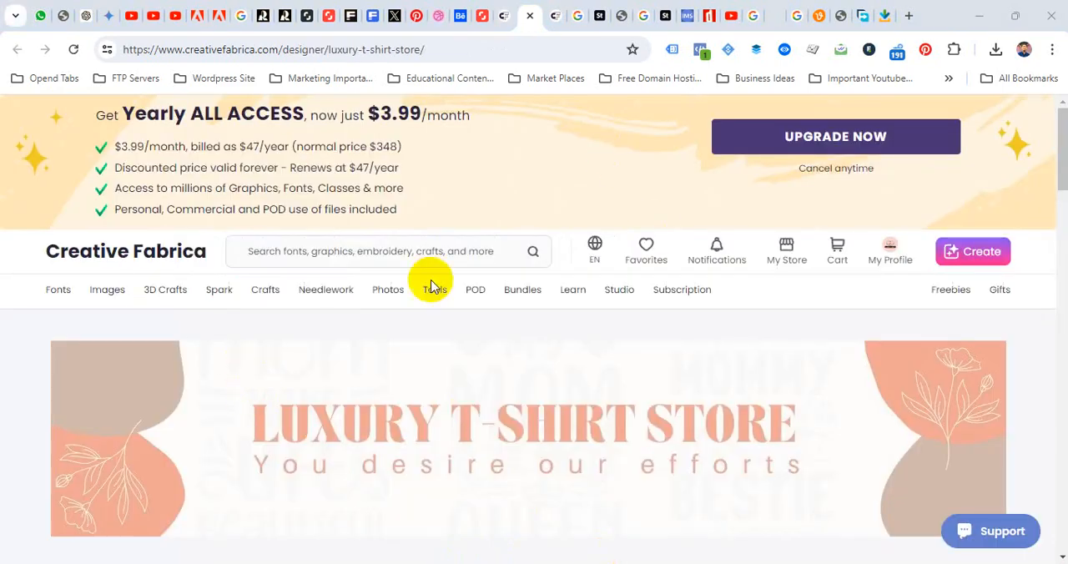
Find the "Born to Ride, Ride to Live" design among the store's newest products and view its product page
left_click_drag(1056, 154, 1045, 237)
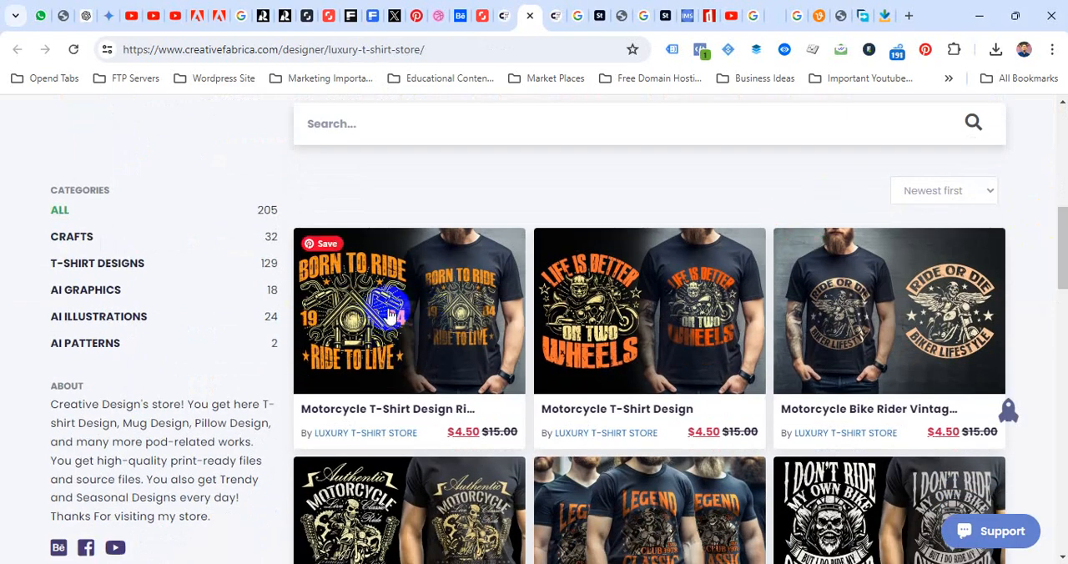
left_click(406, 311)
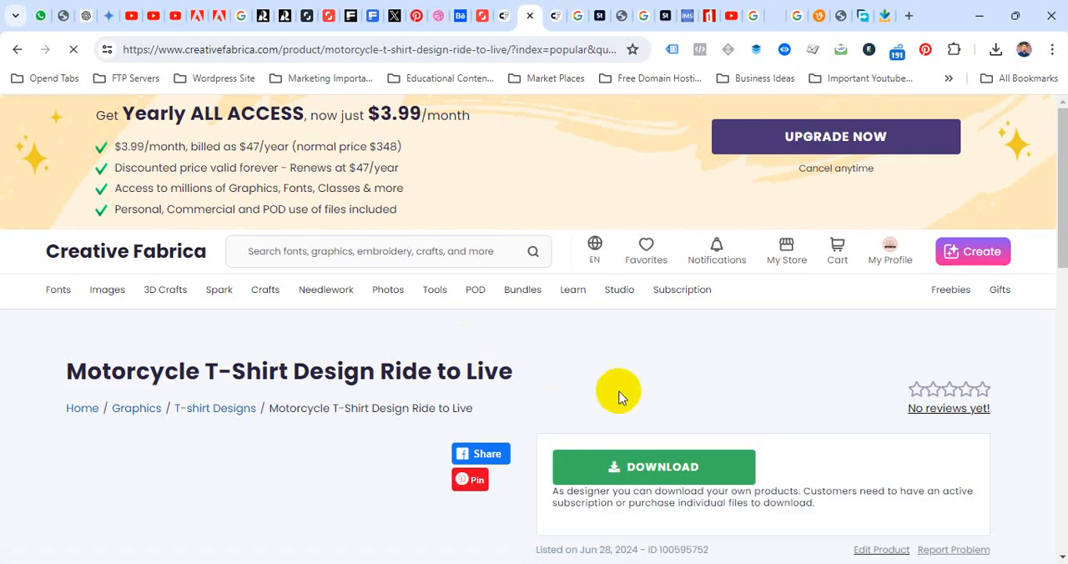
left_click_drag(1061, 159, 1061, 186)
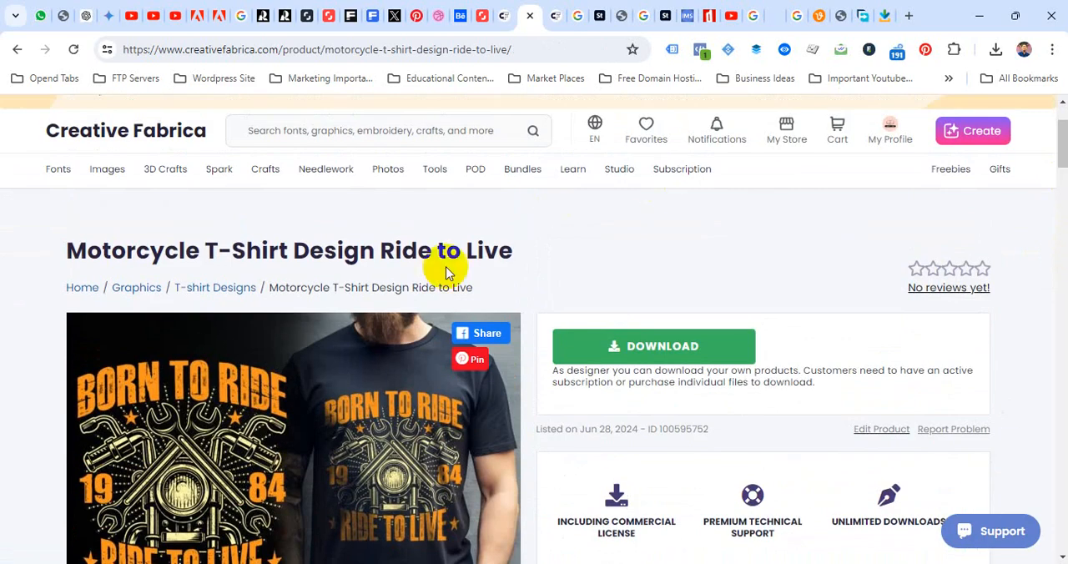